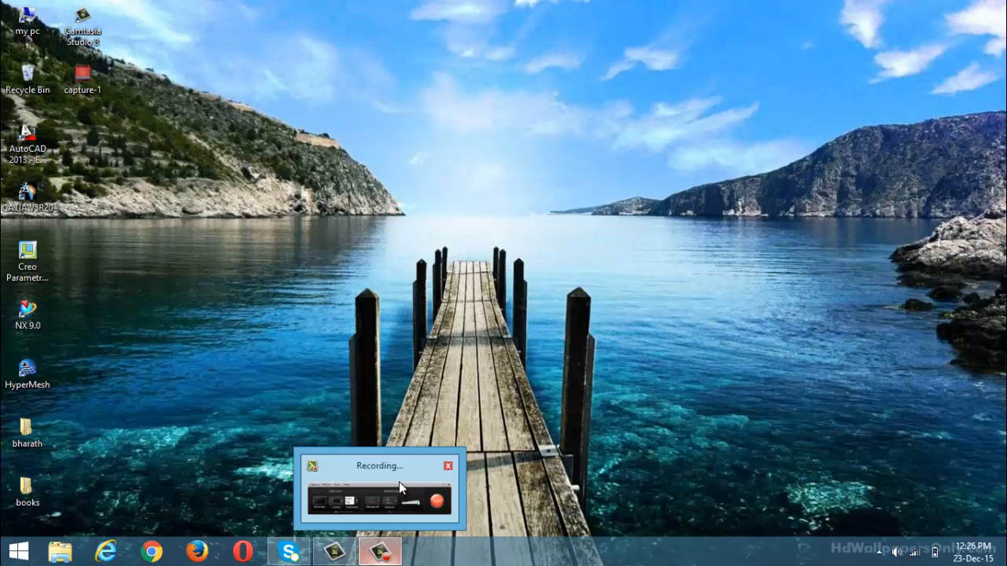
{"action": "left_click", "coordinate": [399, 481]}
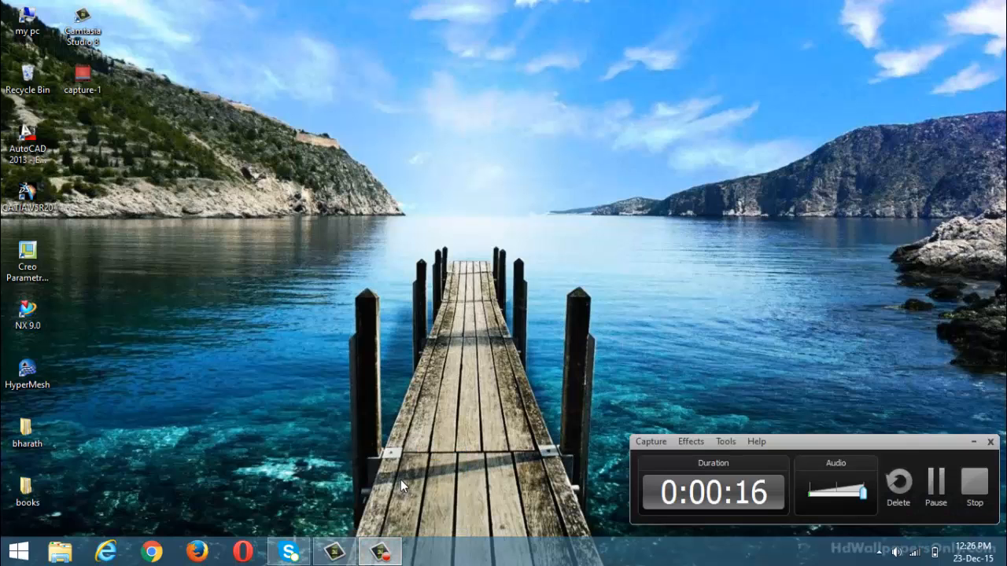
{"action": "left_click", "coordinate": [935, 482]}
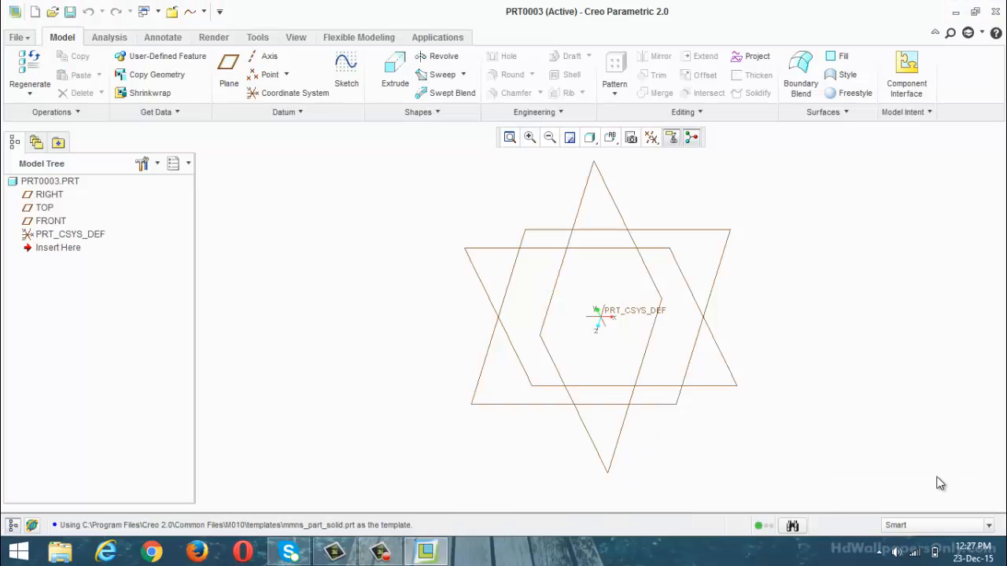
Start a sketch on the RIGHT datum plane with the default orientation, facing the sketch plane squarely.
{"action": "left_click", "coordinate": [348, 77]}
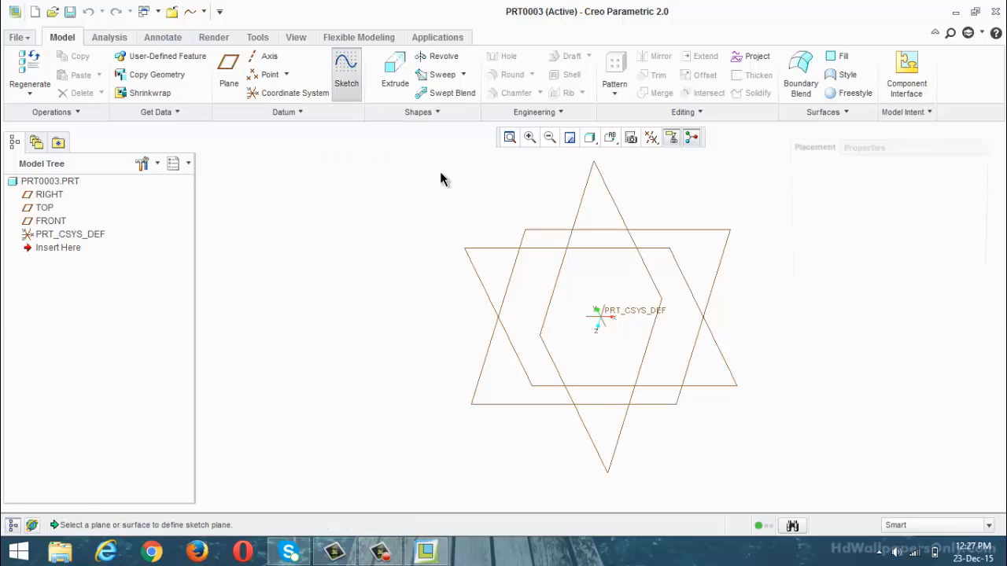
{"action": "left_click", "coordinate": [485, 258]}
{"action": "left_click", "coordinate": [916, 302]}
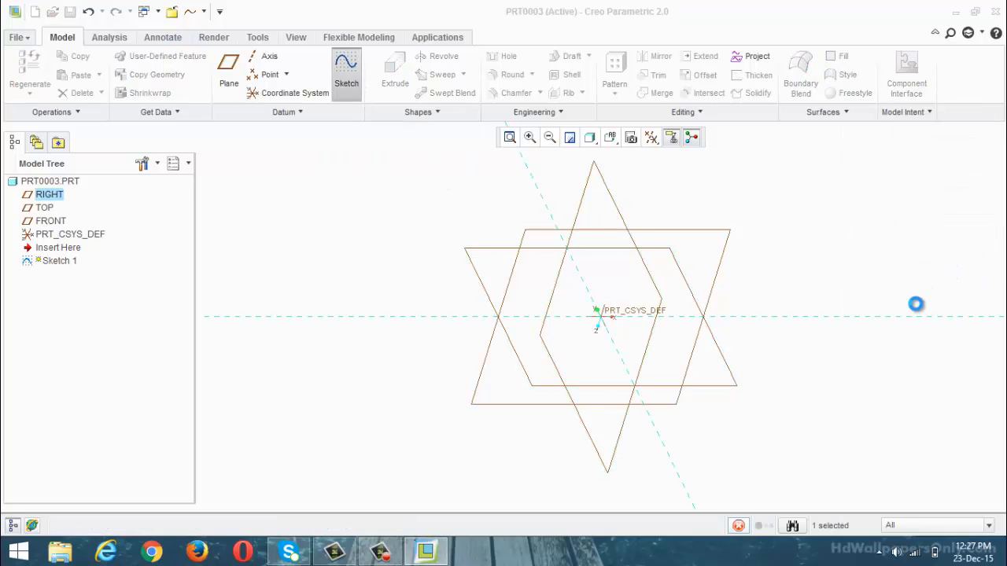
{"action": "left_click", "coordinate": [651, 139]}
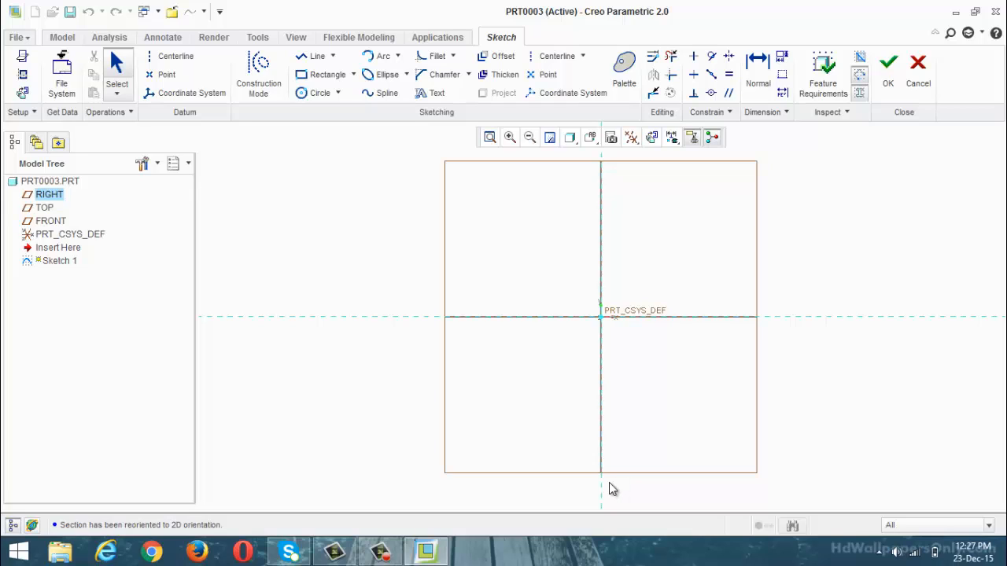
Draw a horizontal line along the reference axis starting at the origin and set its length to 87 mm.
{"action": "left_click", "coordinate": [318, 60]}
{"action": "left_click", "coordinate": [600, 316]}
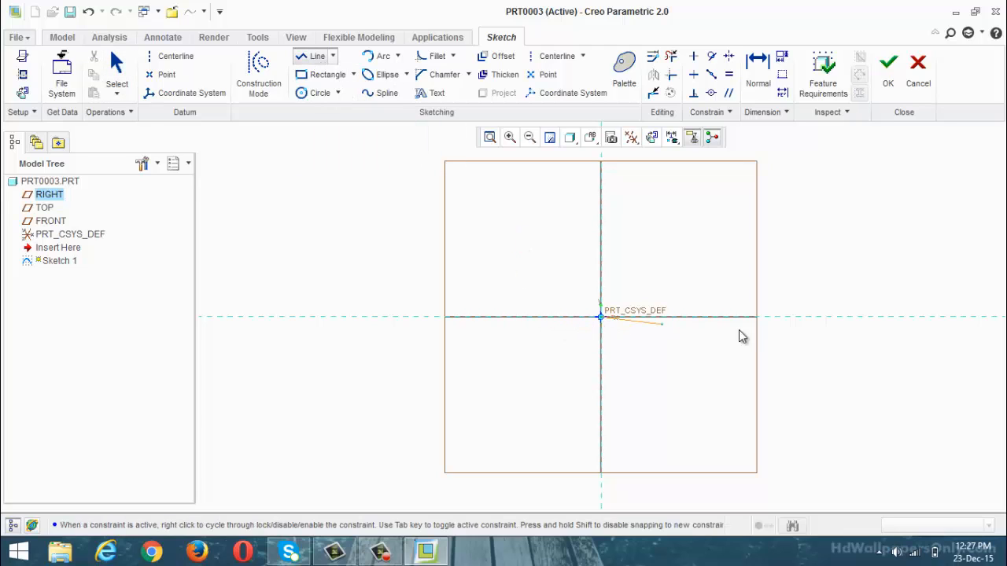
{"action": "left_click", "coordinate": [826, 317]}
{"action": "middle_click", "coordinate": [813, 418]}
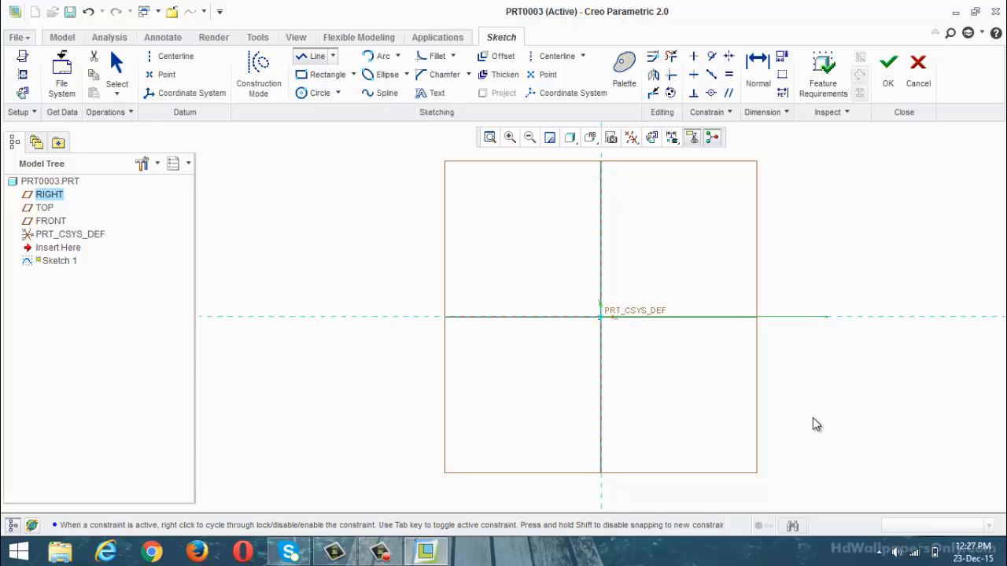
{"action": "middle_click", "coordinate": [813, 418]}
{"action": "double_click", "coordinate": [690, 304]}
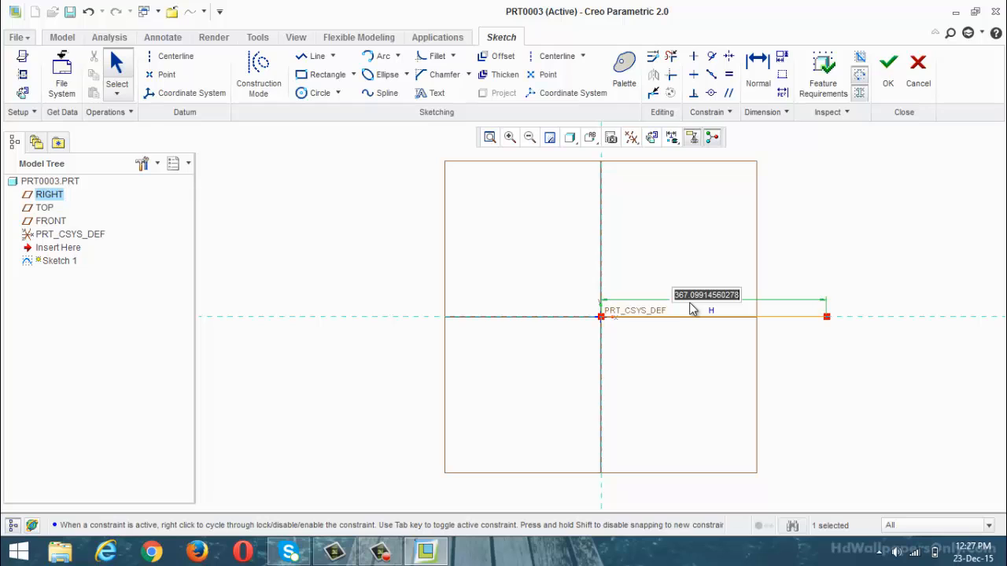
{"action": "type", "text": "87"}
{"action": "key", "text": "Return"}
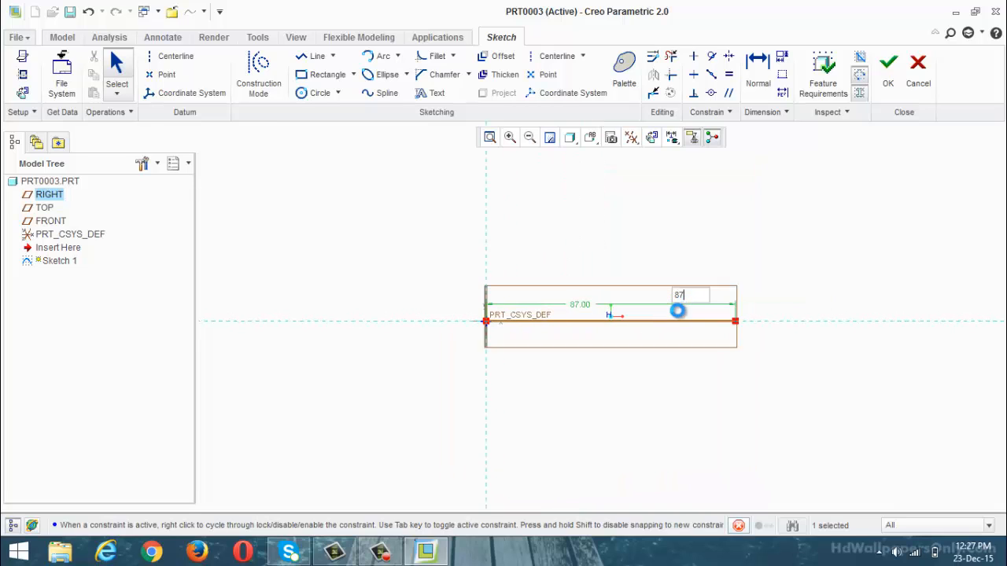
Draw a vertical line upward from the origin and set its length to 10 mm.
{"action": "scroll", "coordinate": [506, 438], "scroll_direction": "down", "scroll_amount": 3}
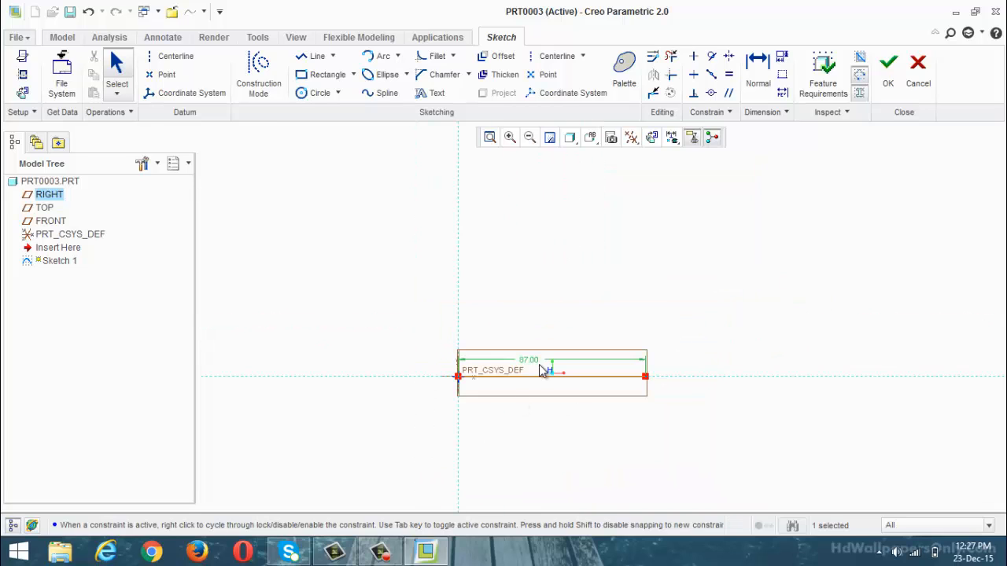
{"action": "left_click", "coordinate": [314, 56]}
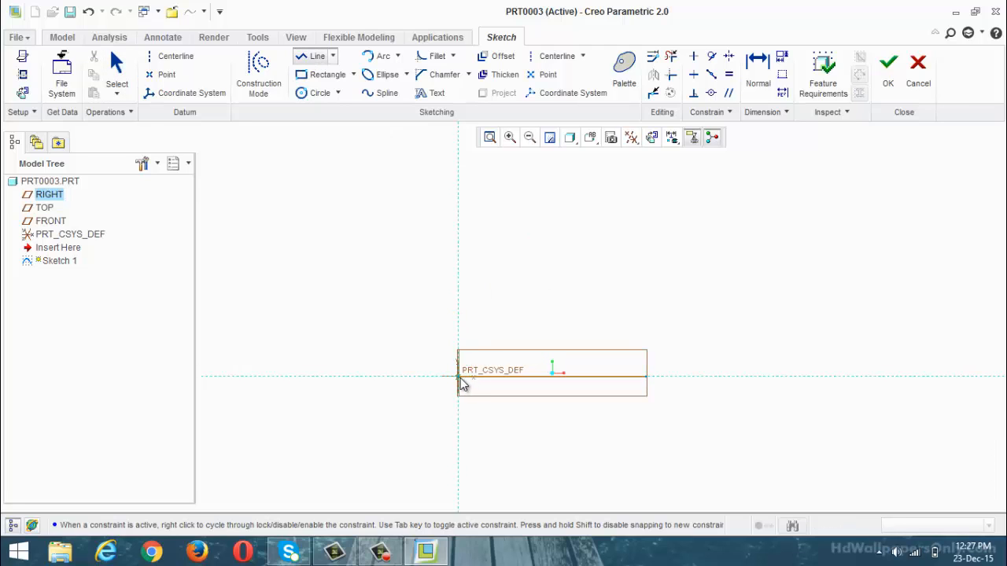
{"action": "left_click", "coordinate": [458, 320]}
{"action": "middle_click", "coordinate": [515, 317]}
{"action": "middle_click", "coordinate": [515, 317]}
{"action": "double_click", "coordinate": [451, 357]}
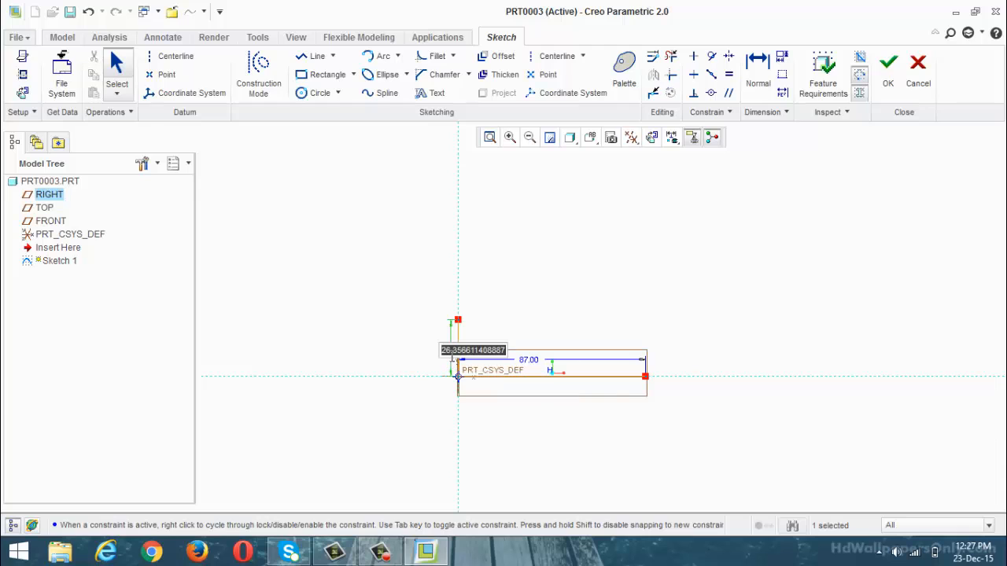
{"action": "type", "text": "10"}
{"action": "key", "text": "Return"}
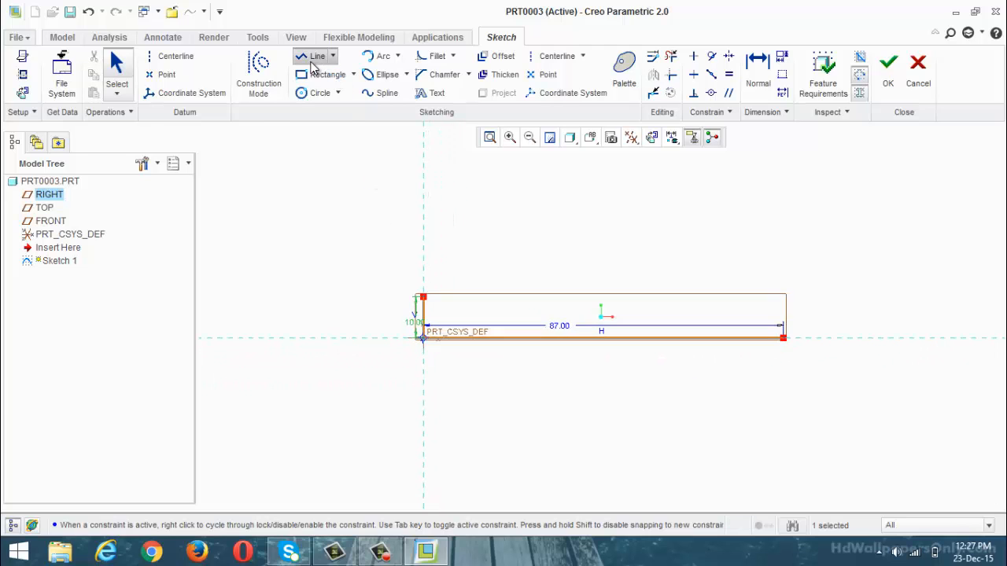
Draw a vertical line upward from the far end of the base line and set its length to 46 mm.
{"action": "left_click", "coordinate": [313, 65]}
{"action": "left_click", "coordinate": [783, 338]}
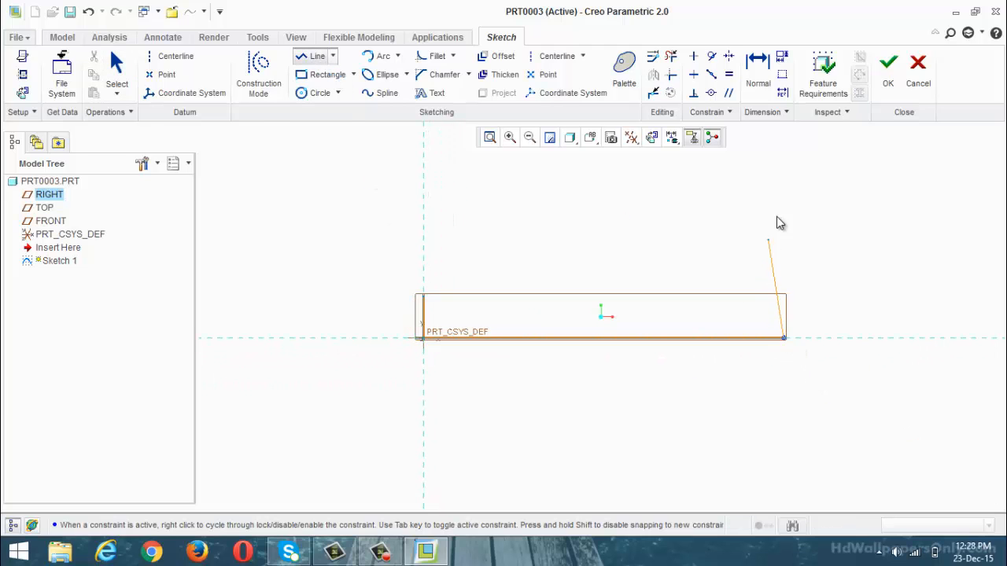
{"action": "left_click", "coordinate": [782, 201]}
{"action": "middle_click", "coordinate": [840, 212]}
{"action": "middle_click", "coordinate": [839, 212]}
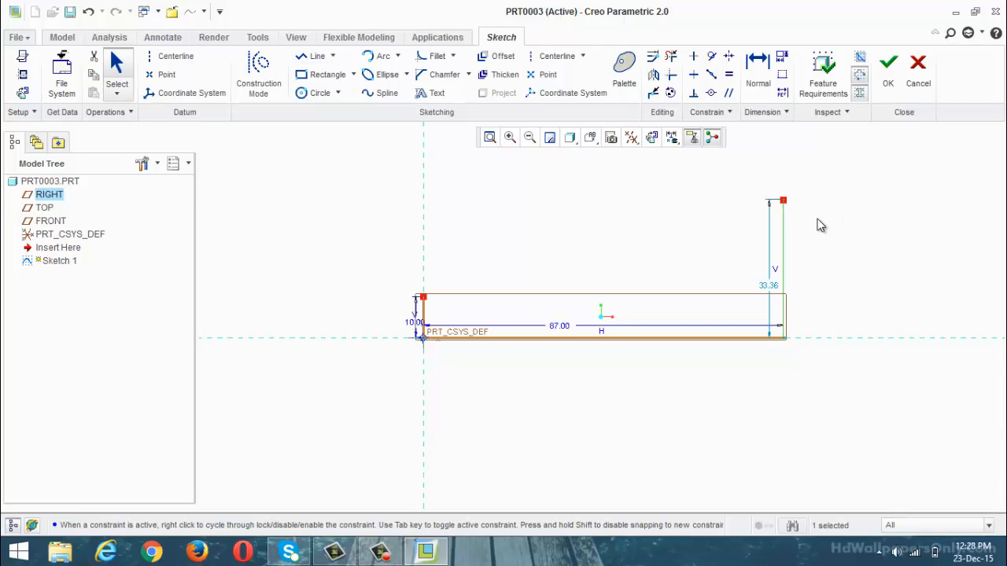
{"action": "double_click", "coordinate": [773, 292]}
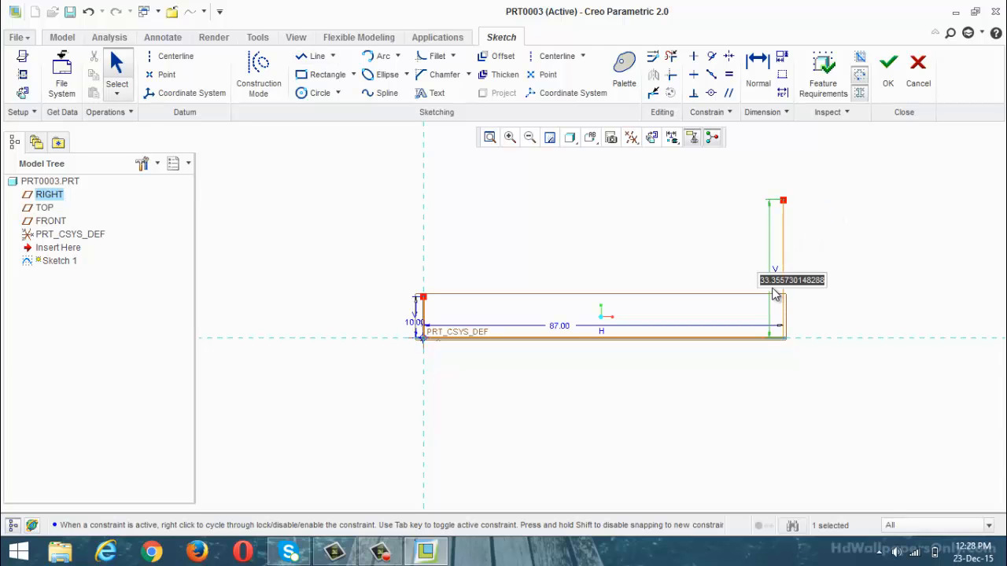
{"action": "type", "text": "46"}
{"action": "key", "text": "Return"}
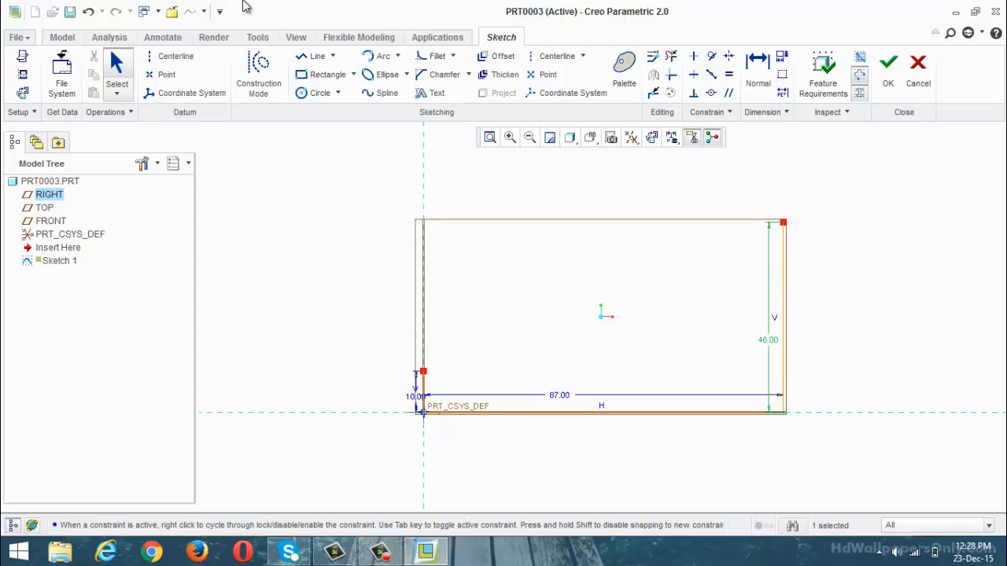
Draw a horizontal line from the upper end of the 46 mm line back toward the origin side, with length 47 mm.
{"action": "left_click", "coordinate": [313, 55]}
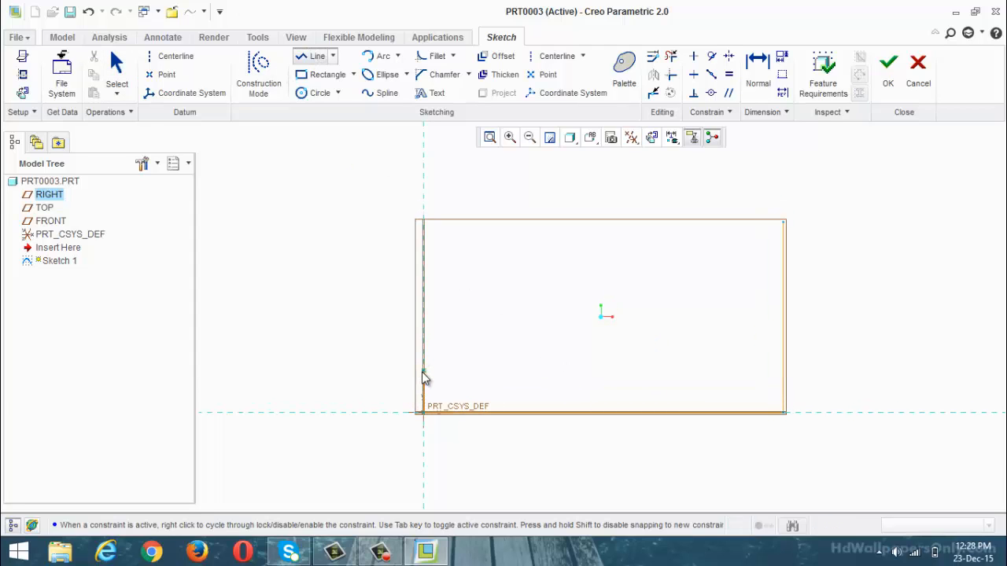
{"action": "left_click", "coordinate": [783, 223]}
{"action": "left_click", "coordinate": [627, 223]}
{"action": "middle_click", "coordinate": [629, 228]}
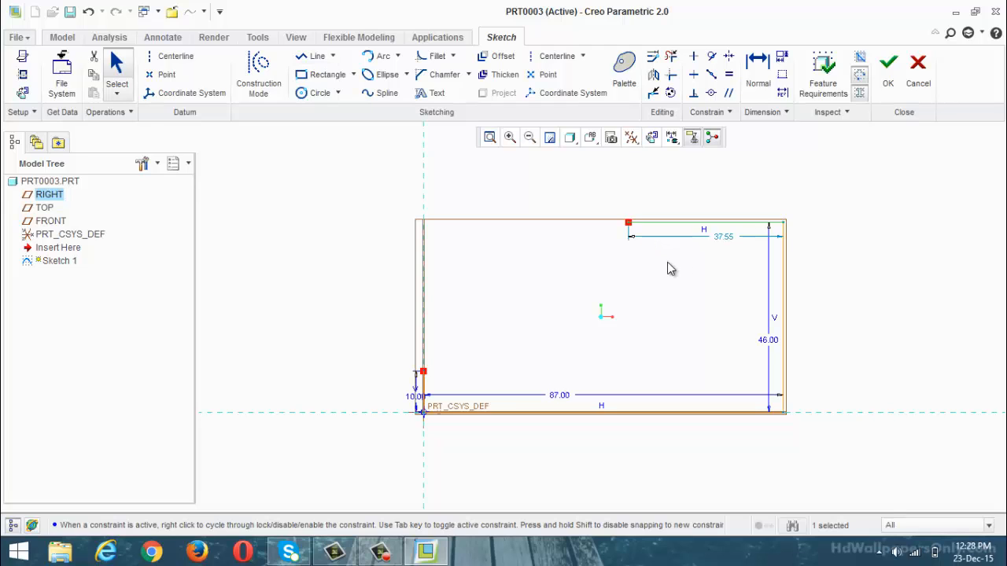
{"action": "double_click", "coordinate": [727, 236]}
{"action": "type", "text": "47"}
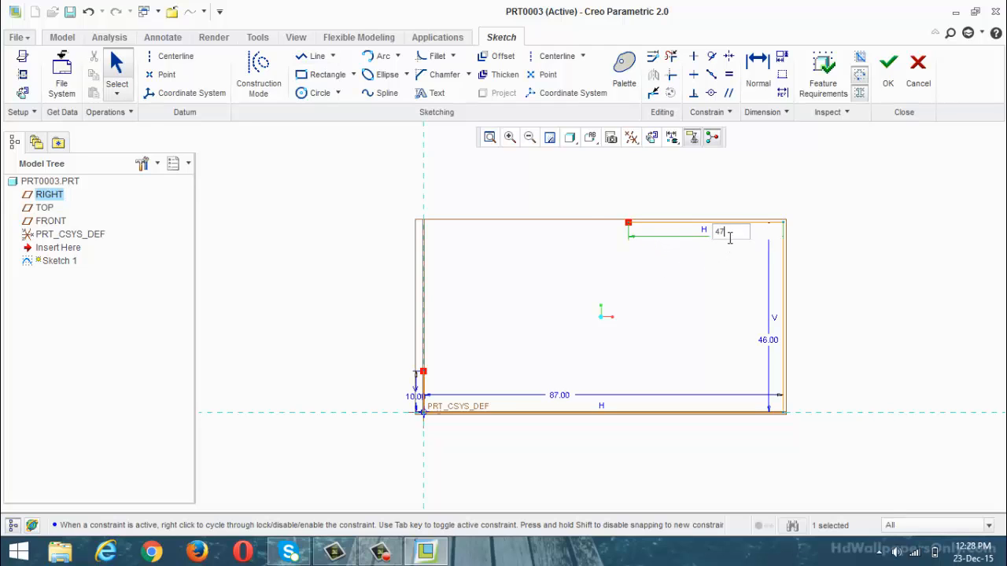
{"action": "key", "text": "Return"}
Close the profile with a sloped line joining the 47 mm line to the 10 mm line, and finish the sketch.
{"action": "left_click", "coordinate": [322, 57]}
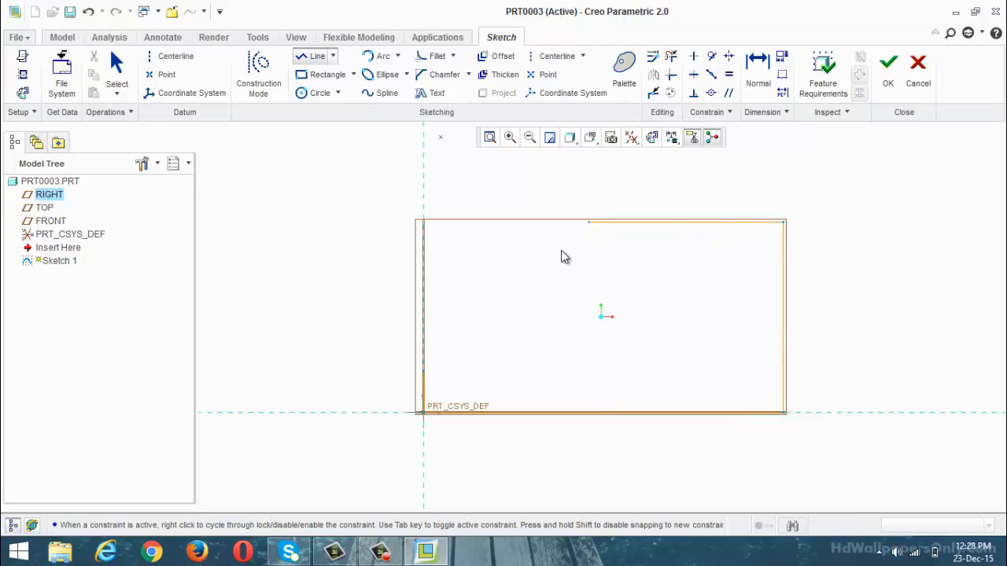
{"action": "left_click", "coordinate": [589, 221]}
{"action": "left_click", "coordinate": [423, 369]}
{"action": "middle_click", "coordinate": [556, 359]}
{"action": "middle_click", "coordinate": [556, 358]}
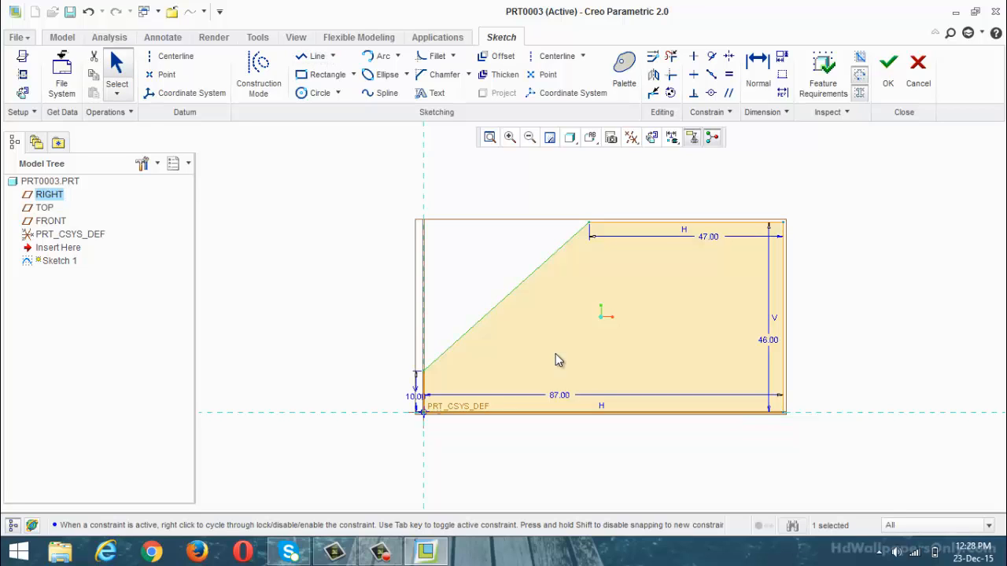
{"action": "left_click", "coordinate": [887, 69]}
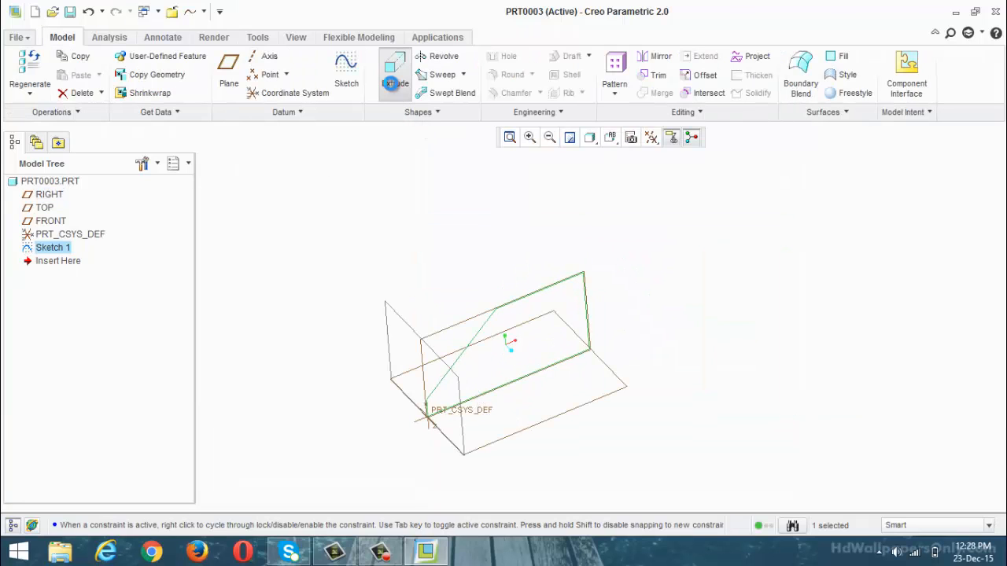
Extrude the profile symmetrically about the sketch plane with a total depth of 48 mm.
{"action": "left_click", "coordinate": [395, 78]}
{"action": "left_click", "coordinate": [142, 75]}
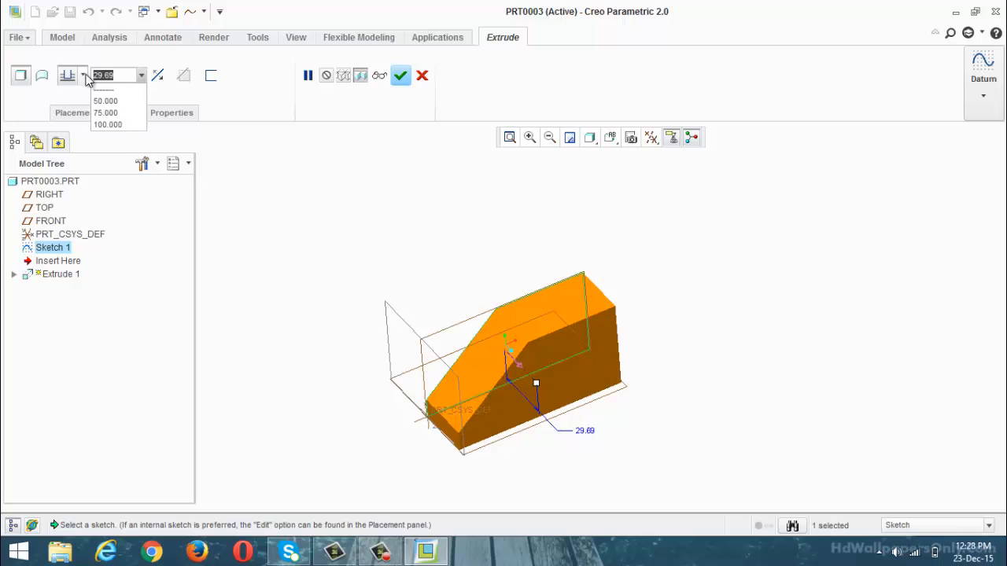
{"action": "left_click", "coordinate": [82, 76]}
{"action": "left_click", "coordinate": [82, 76]}
{"action": "left_click", "coordinate": [67, 119]}
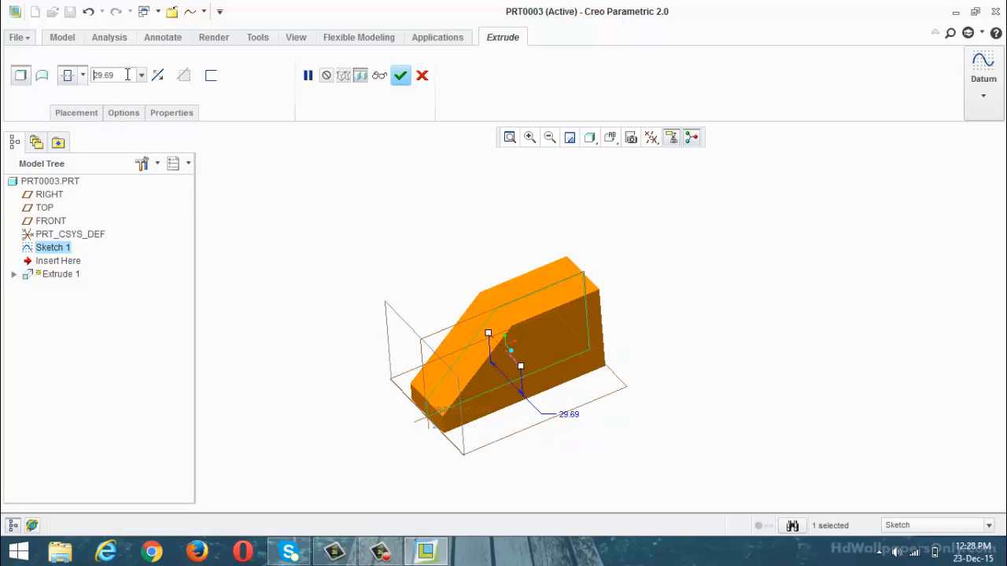
{"action": "type", "text": "48"}
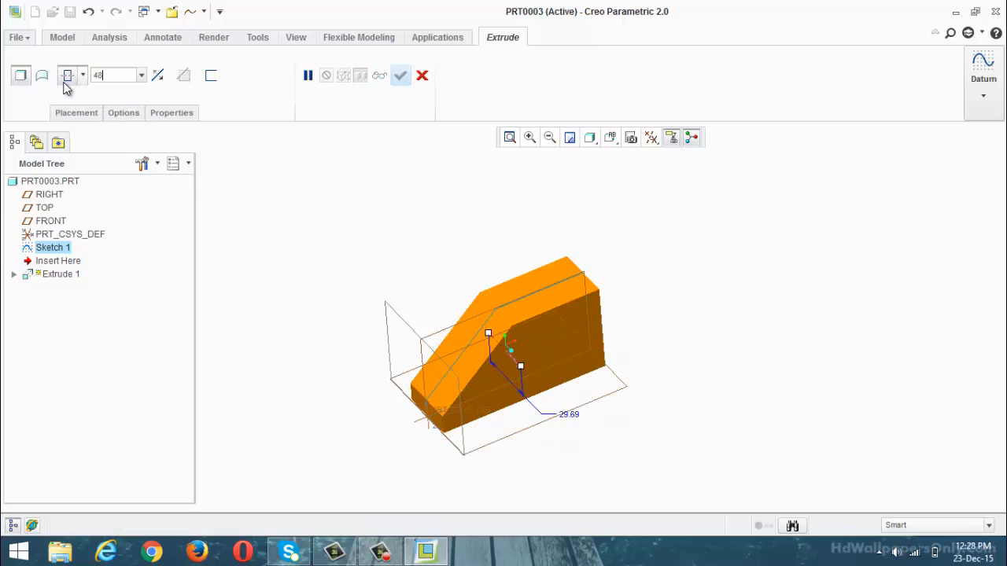
{"action": "key", "text": "Return"}
{"action": "left_click", "coordinate": [391, 554]}
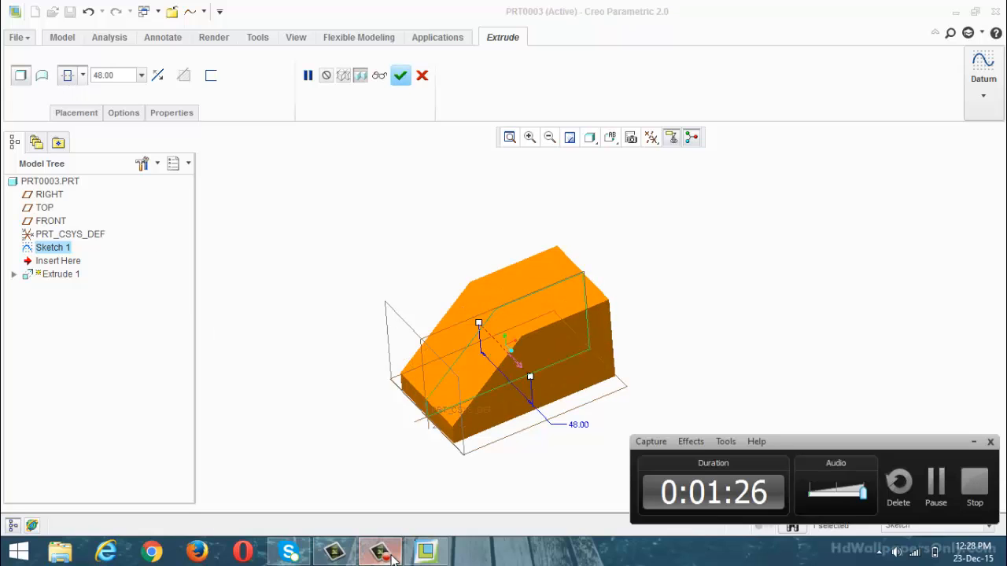
{"action": "left_click", "coordinate": [391, 555]}
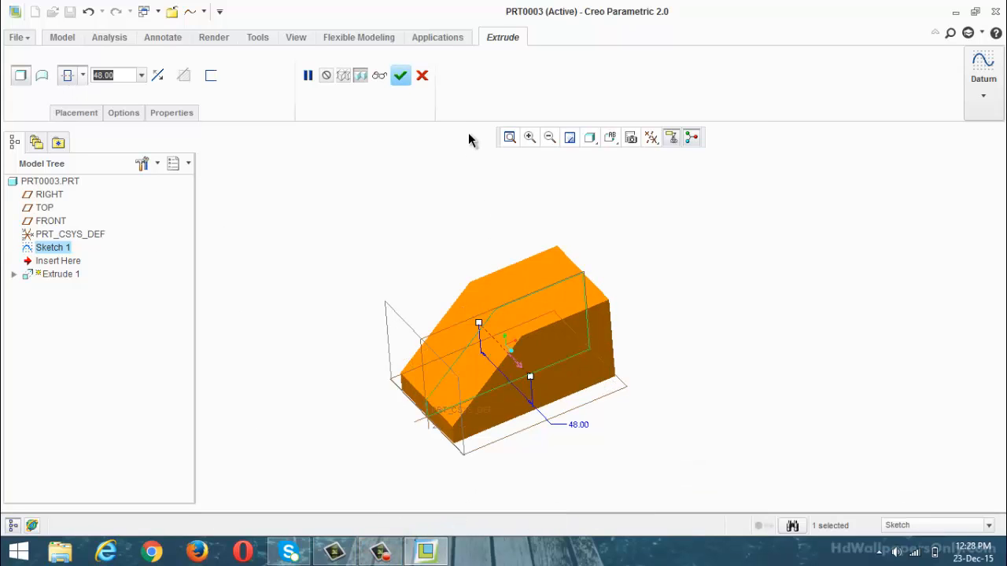
{"action": "left_click", "coordinate": [401, 75]}
Sketch a small rectangle on the block's sloped face and finish the sketch.
{"action": "middle_click_drag", "start_coordinate": [414, 213], "coordinate": [447, 216]}
{"action": "left_click", "coordinate": [438, 460]}
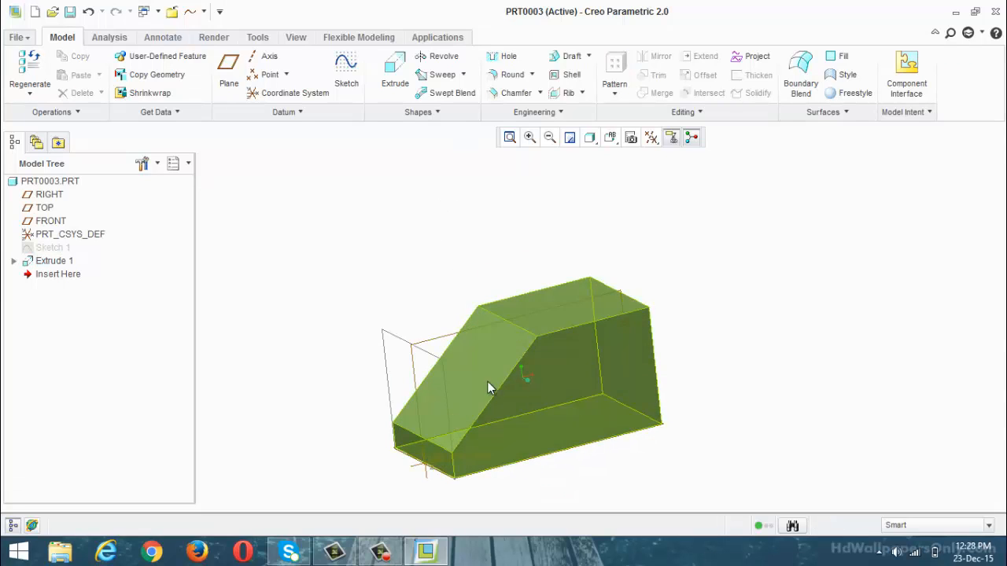
{"action": "left_click", "coordinate": [783, 435]}
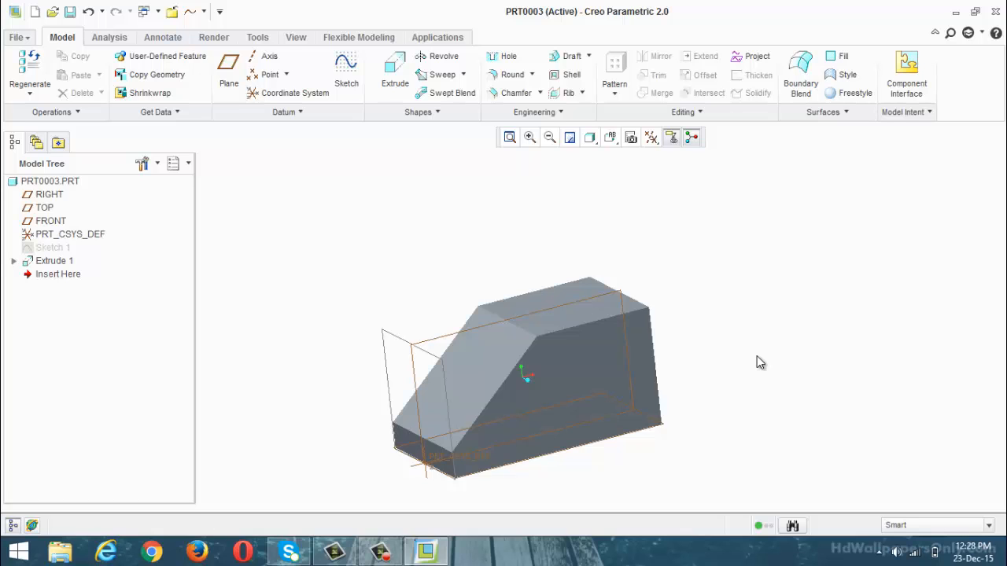
{"action": "left_click", "coordinate": [346, 69]}
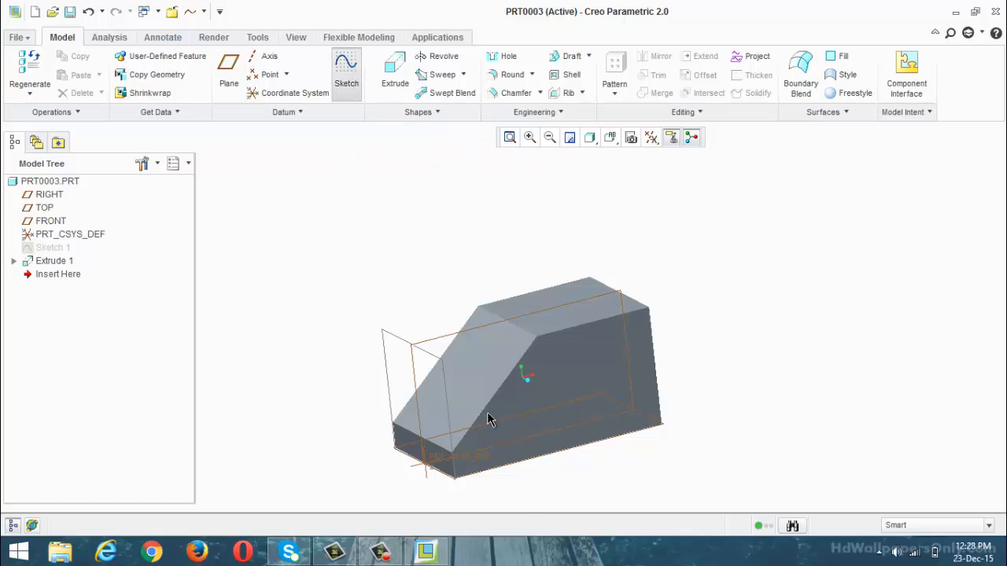
{"action": "left_click", "coordinate": [463, 414]}
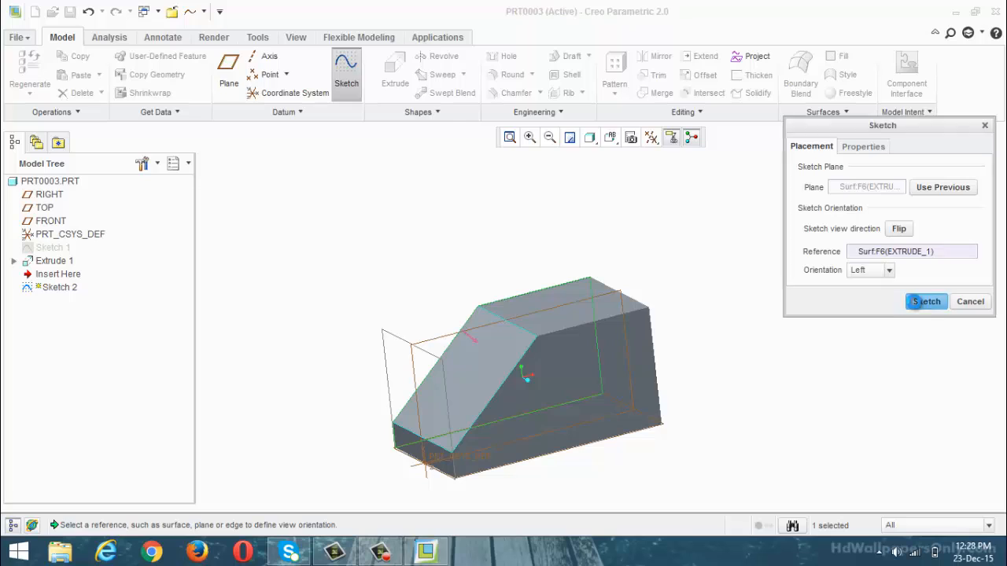
{"action": "left_click", "coordinate": [922, 302]}
{"action": "left_click", "coordinate": [325, 74]}
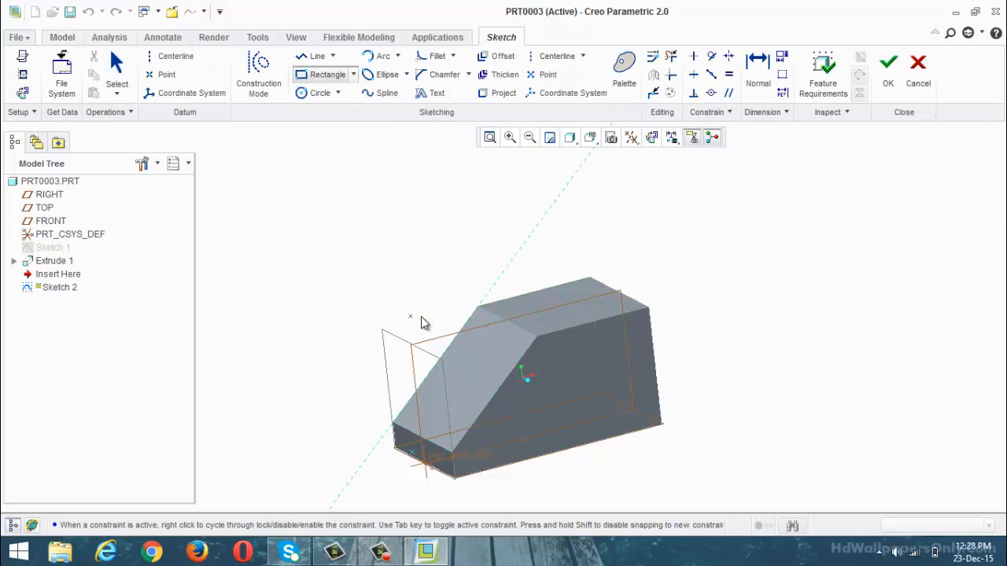
{"action": "left_click", "coordinate": [473, 350]}
{"action": "left_click", "coordinate": [464, 394]}
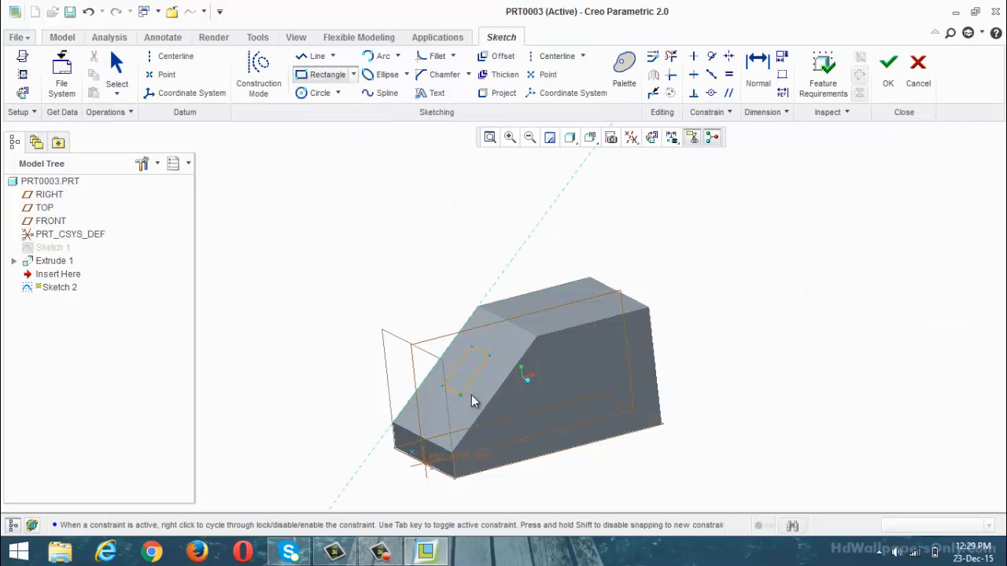
{"action": "left_click", "coordinate": [887, 67]}
{"action": "left_click", "coordinate": [395, 75]}
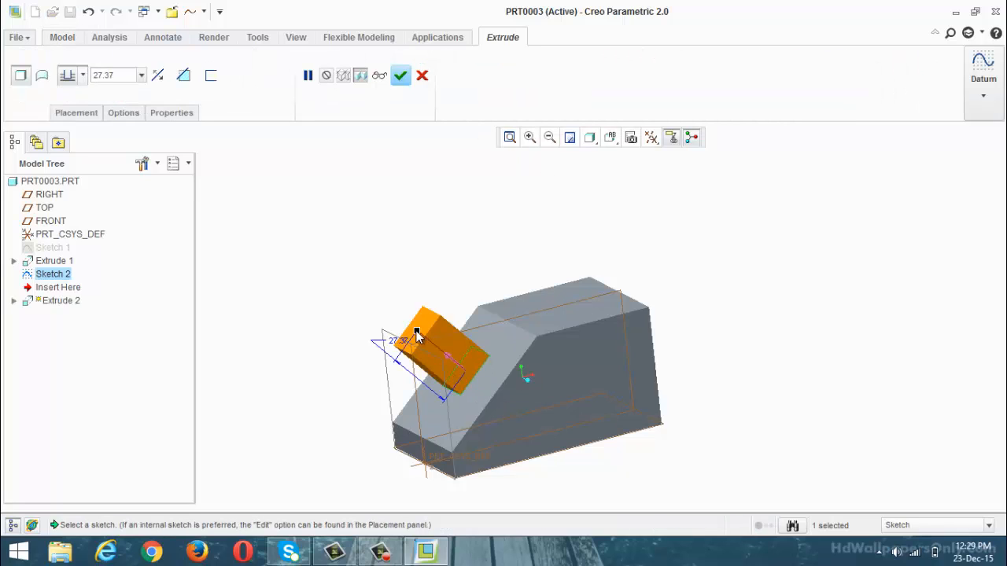
{"action": "left_click_drag", "start_coordinate": [444, 354], "coordinate": [514, 411]}
{"action": "left_click", "coordinate": [183, 75]}
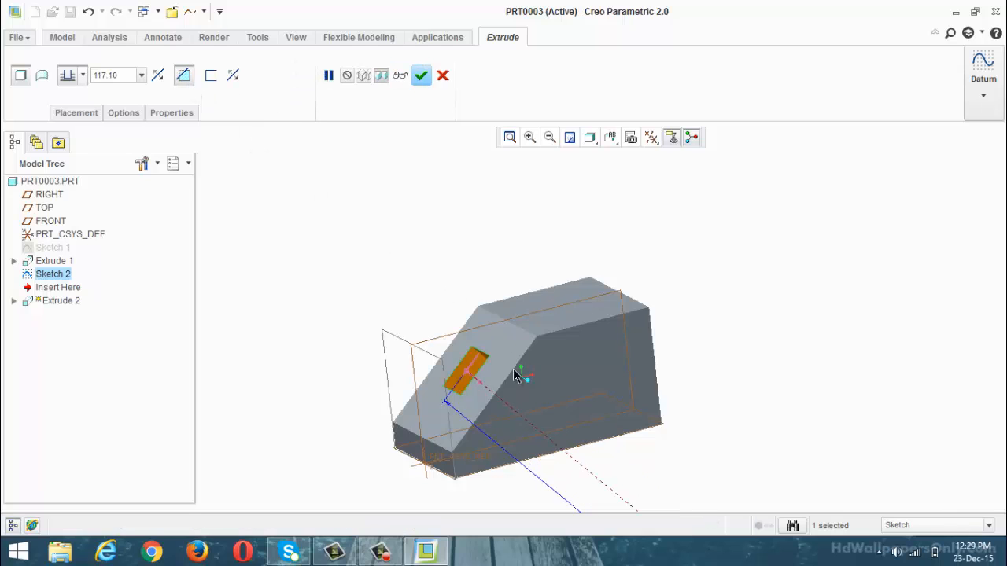
{"action": "scroll", "coordinate": [460, 281], "scroll_direction": "up", "scroll_amount": 2}
{"action": "mouse_move", "coordinate": [459, 278]}
{"action": "middle_mouse_down"}
{"action": "mouse_move", "coordinate": [483, 308]}
{"action": "mouse_move", "coordinate": [465, 286]}
{"action": "middle_mouse_up"}
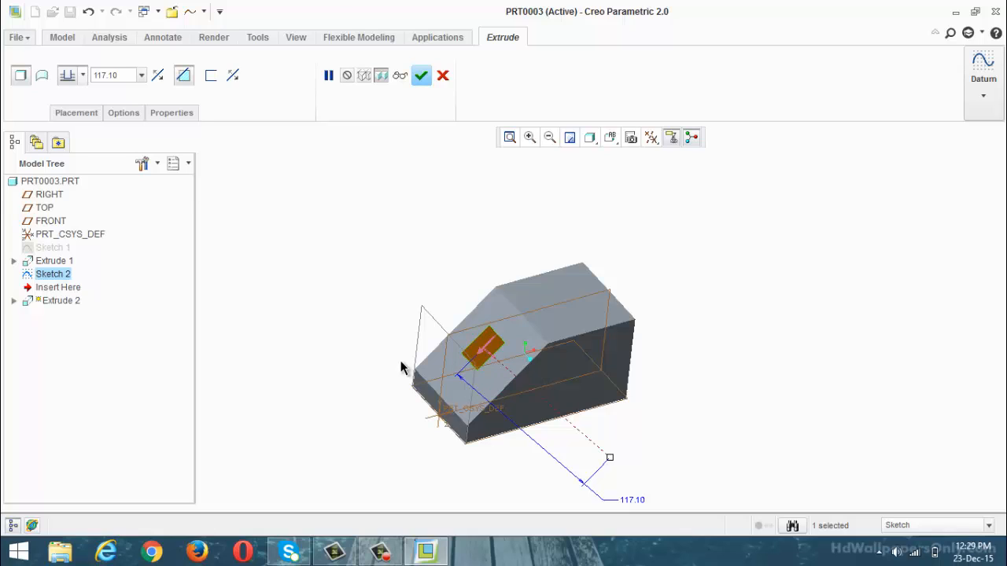
{"action": "left_click", "coordinate": [443, 76]}
Delete the rectangle sketch on the block's sloped face.
{"action": "left_click", "coordinate": [470, 290]}
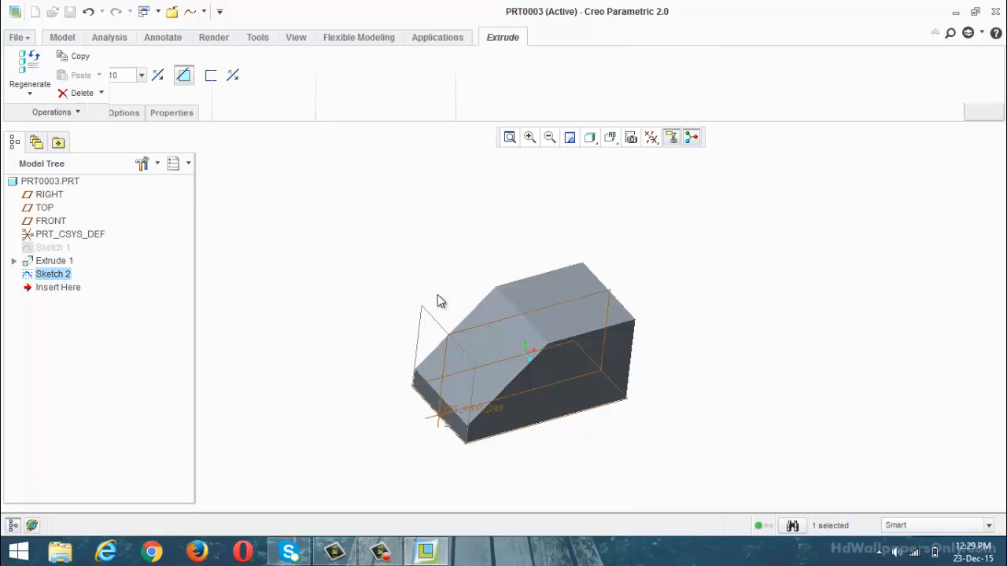
{"action": "key", "text": "Delete"}
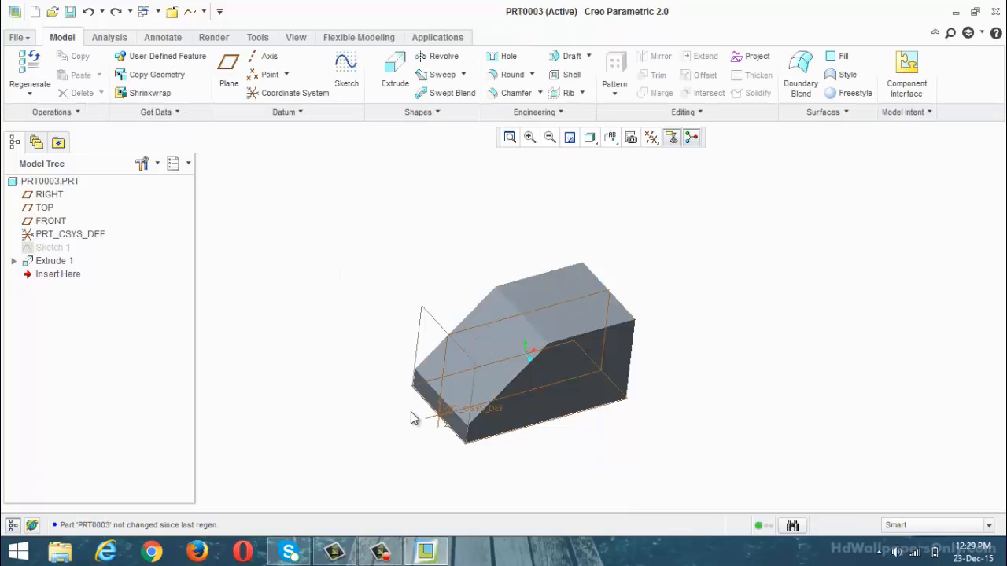
Start a new sketch on the block's tall vertical end face, opposite the slope.
{"action": "scroll", "coordinate": [445, 441], "scroll_direction": "down", "scroll_amount": 2}
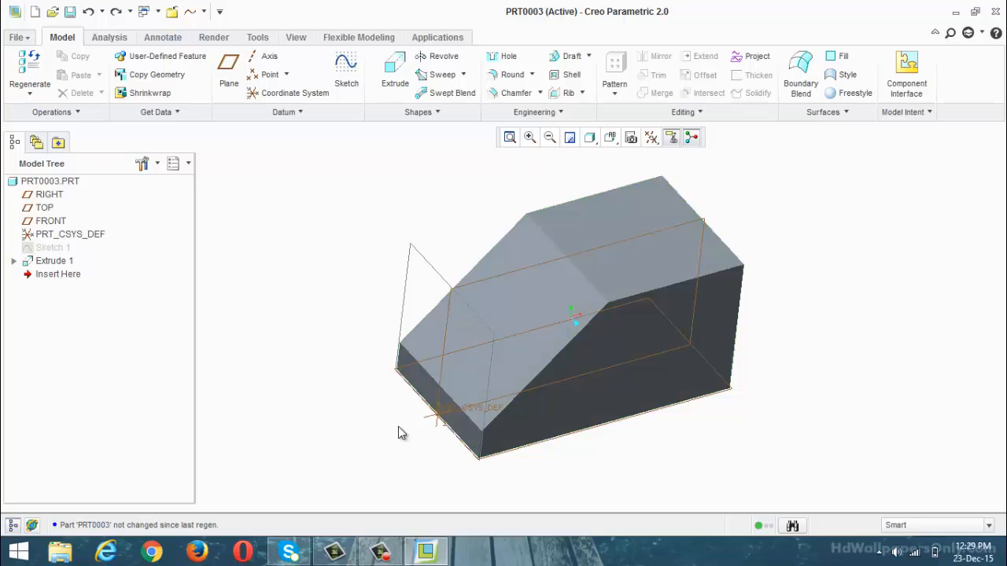
{"action": "scroll", "coordinate": [400, 432], "scroll_direction": "up", "scroll_amount": 3}
{"action": "mouse_move", "coordinate": [400, 432]}
{"action": "middle_mouse_down"}
{"action": "mouse_move", "coordinate": [256, 343]}
{"action": "mouse_move", "coordinate": [281, 375]}
{"action": "mouse_move", "coordinate": [284, 365]}
{"action": "middle_mouse_up"}
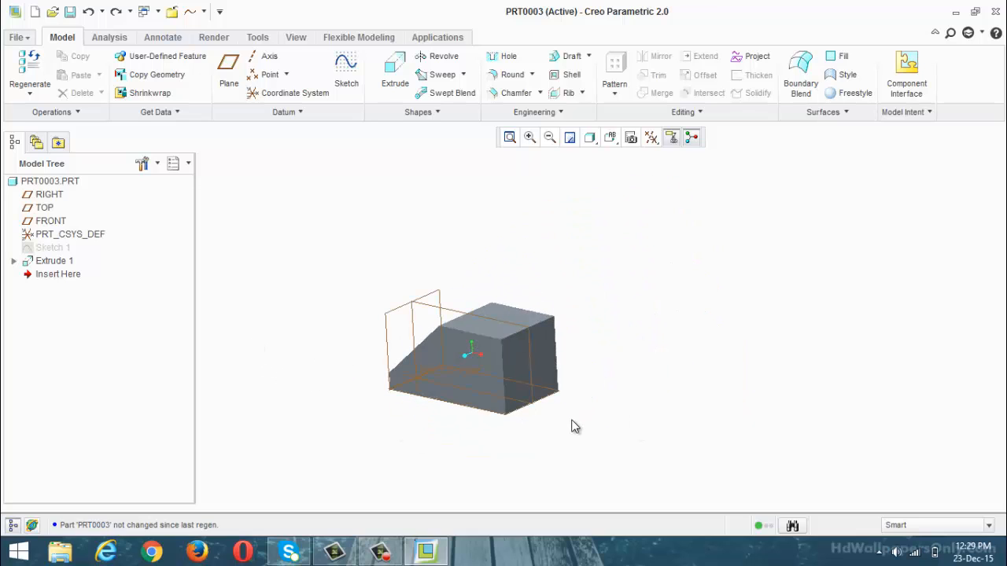
{"action": "left_click", "coordinate": [346, 75]}
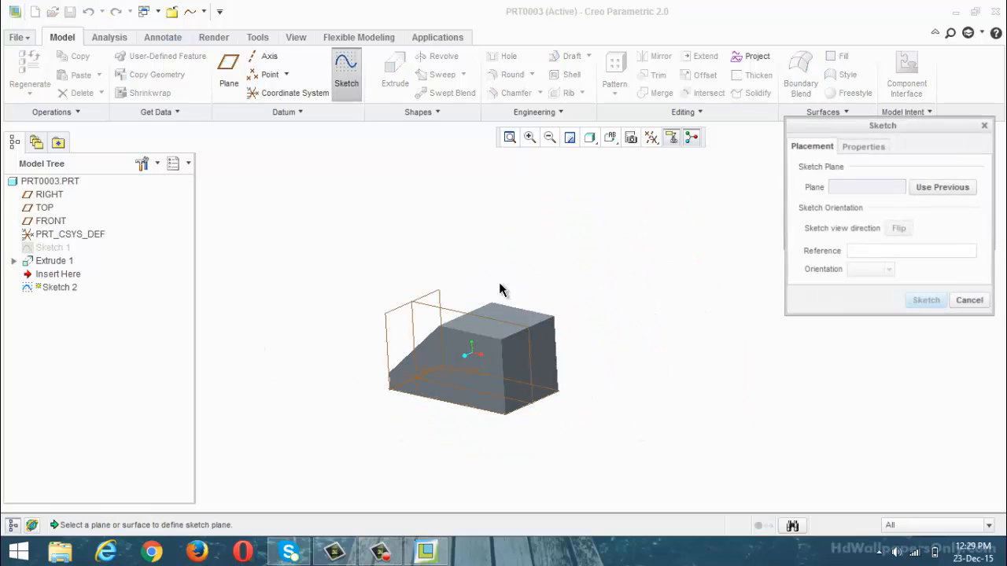
{"action": "left_click", "coordinate": [514, 355]}
{"action": "left_click", "coordinate": [917, 306]}
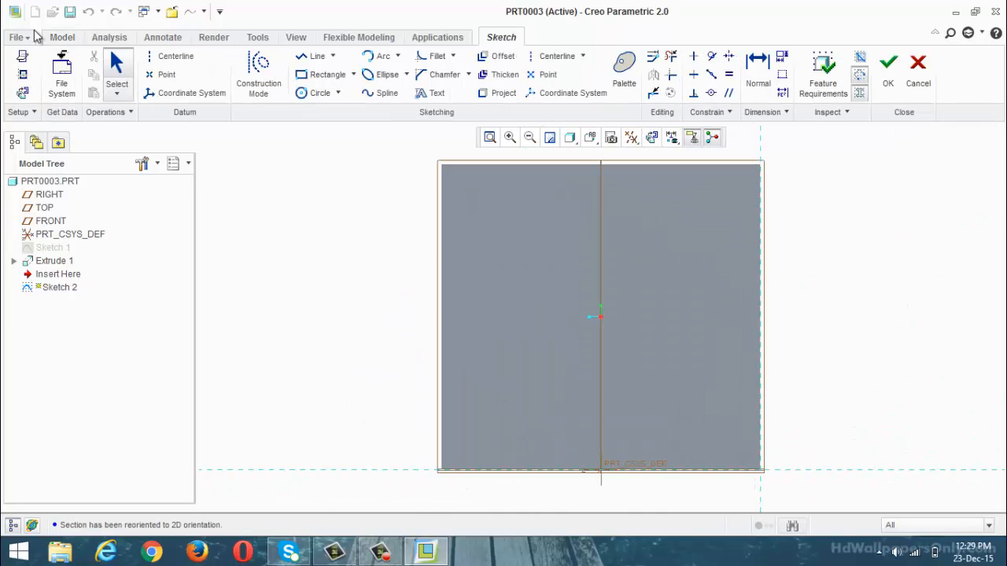
Add the FRONT plane and the end face's upper edge as sketch references.
{"action": "left_click", "coordinate": [24, 93]}
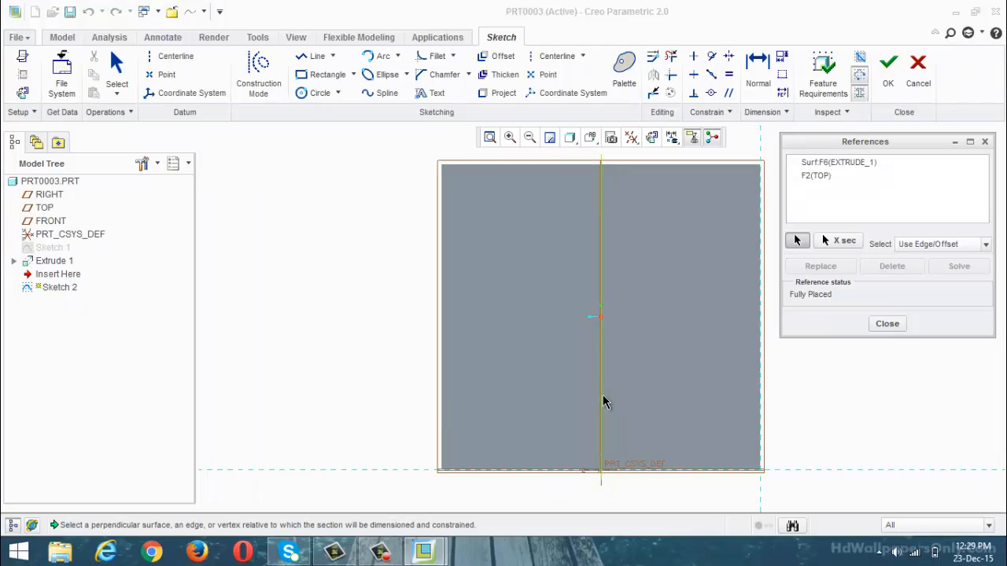
{"action": "left_click", "coordinate": [667, 164]}
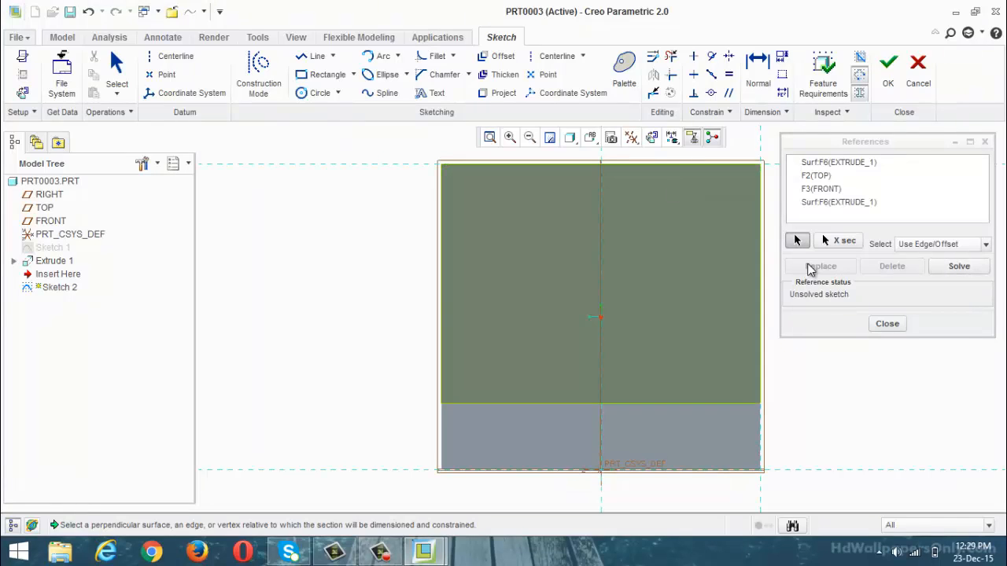
{"action": "left_click", "coordinate": [886, 323]}
Sketch a rectangle about 7.1 mm wide and 12.9 mm tall, hanging from the face's upper edge across the FRONT reference.
{"action": "left_click", "coordinate": [321, 74]}
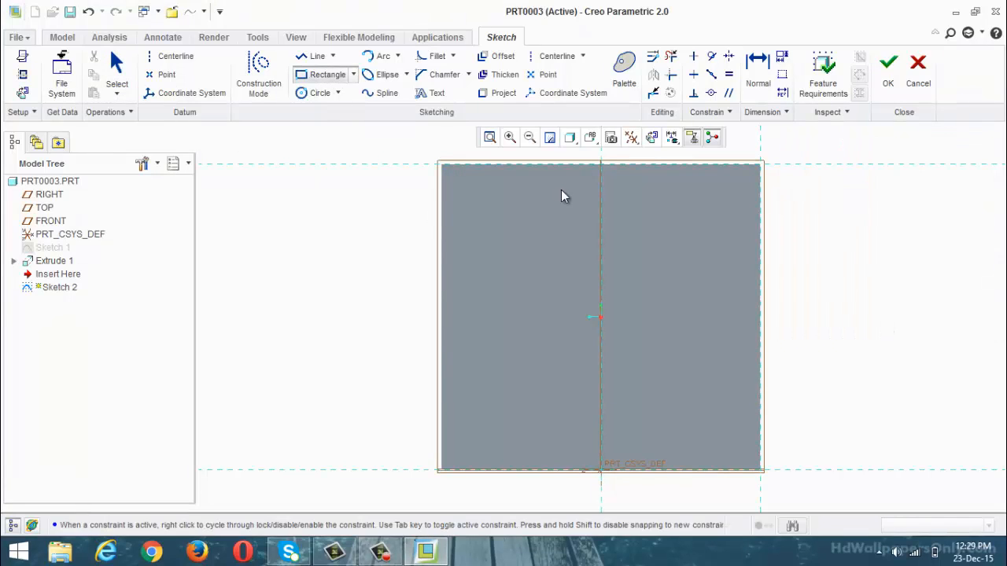
{"action": "left_click", "coordinate": [578, 164]}
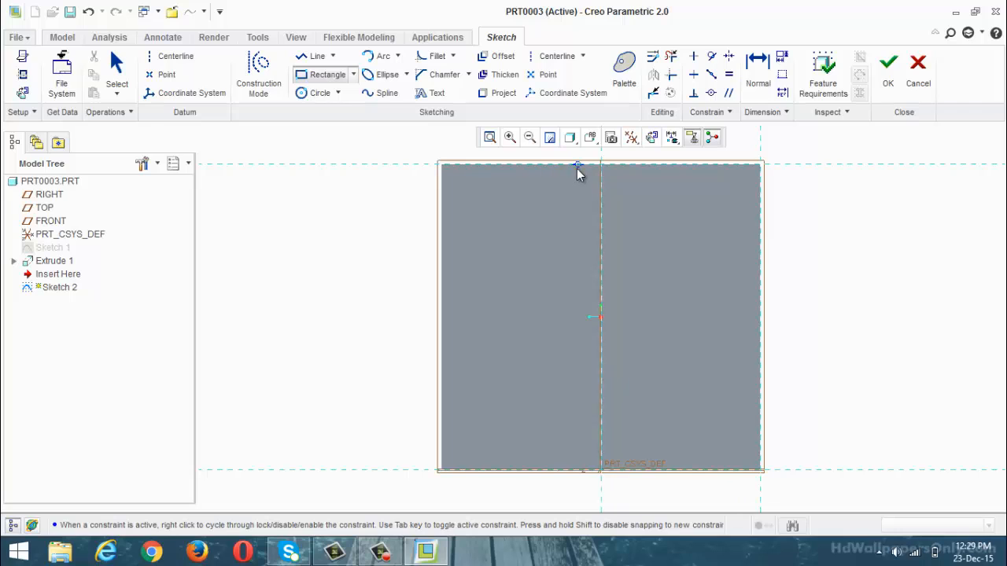
{"action": "left_click", "coordinate": [626, 249]}
{"action": "middle_click", "coordinate": [680, 294]}
{"action": "scroll", "coordinate": [602, 299], "scroll_direction": "up", "scroll_amount": 2}
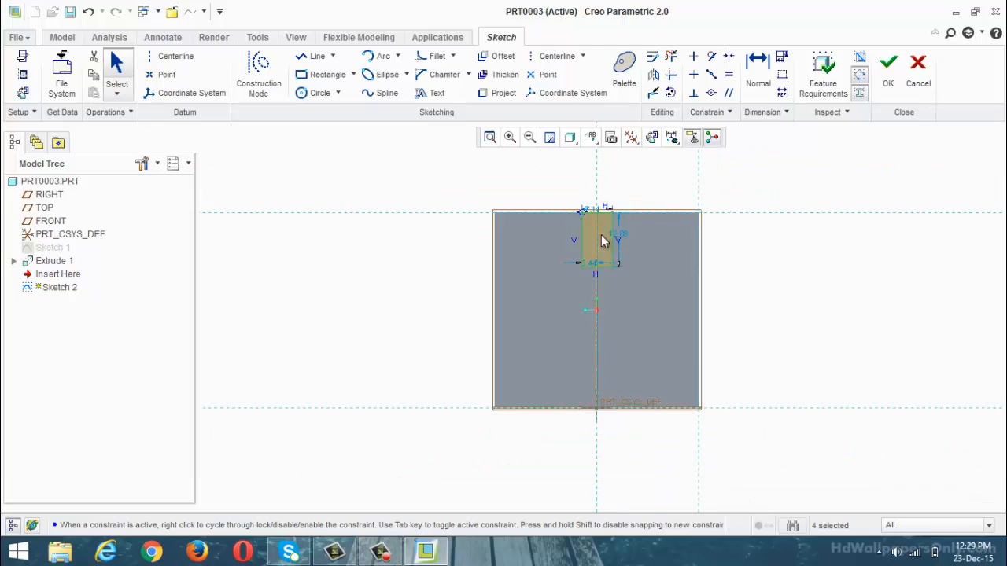
Set the rectangle's width to 8 mm and the distance from its side to the FRONT reference to 4 mm.
{"action": "scroll", "coordinate": [601, 236], "scroll_direction": "down", "scroll_amount": 3}
{"action": "left_click", "coordinate": [594, 210]}
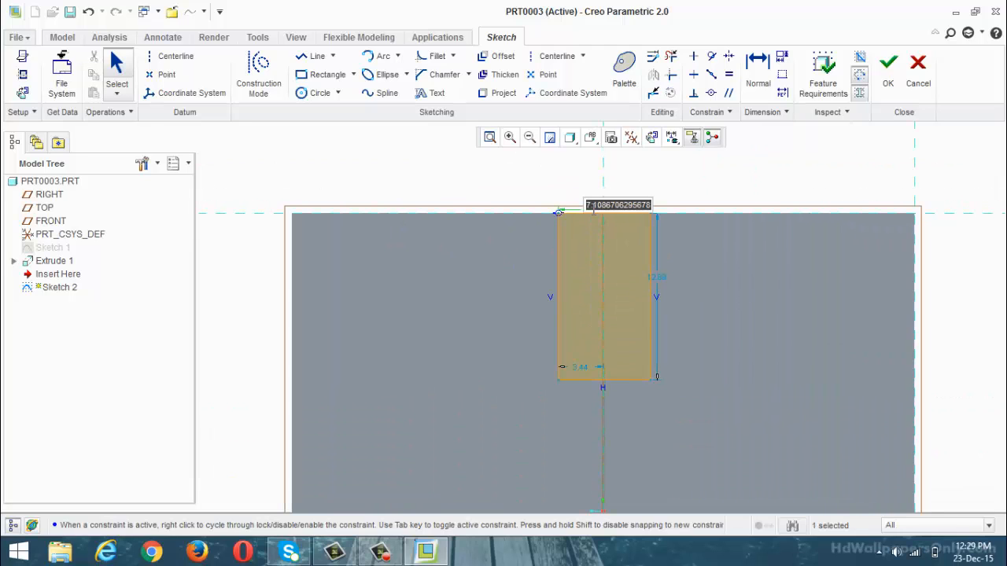
{"action": "type", "text": "8"}
{"action": "key", "text": "Return"}
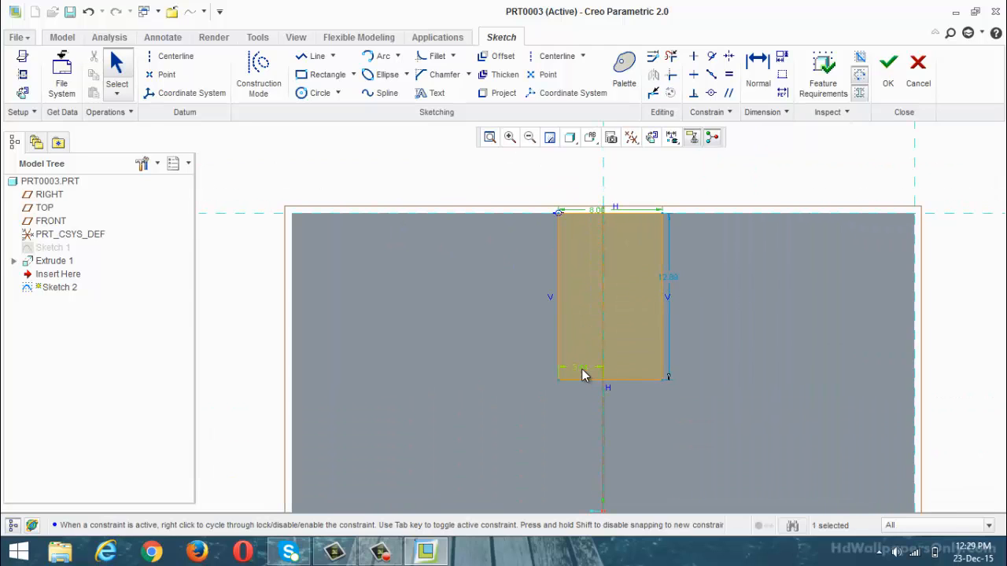
{"action": "left_click", "coordinate": [583, 374]}
{"action": "type", "text": "4"}
{"action": "key", "text": "Return"}
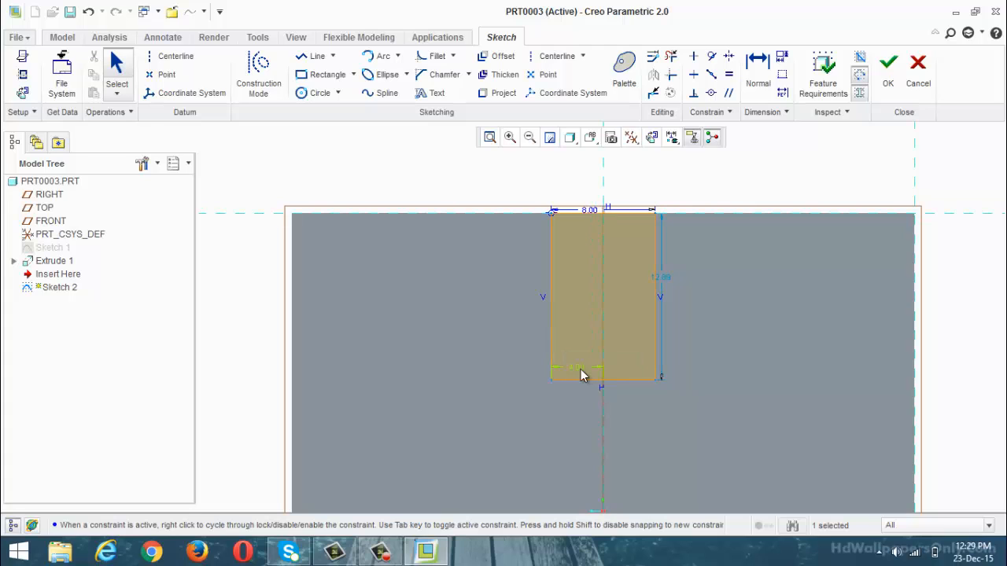
Set the rectangle's height to 15 mm.
{"action": "scroll", "coordinate": [519, 271], "scroll_direction": "up", "scroll_amount": 2}
{"action": "left_click", "coordinate": [317, 76]}
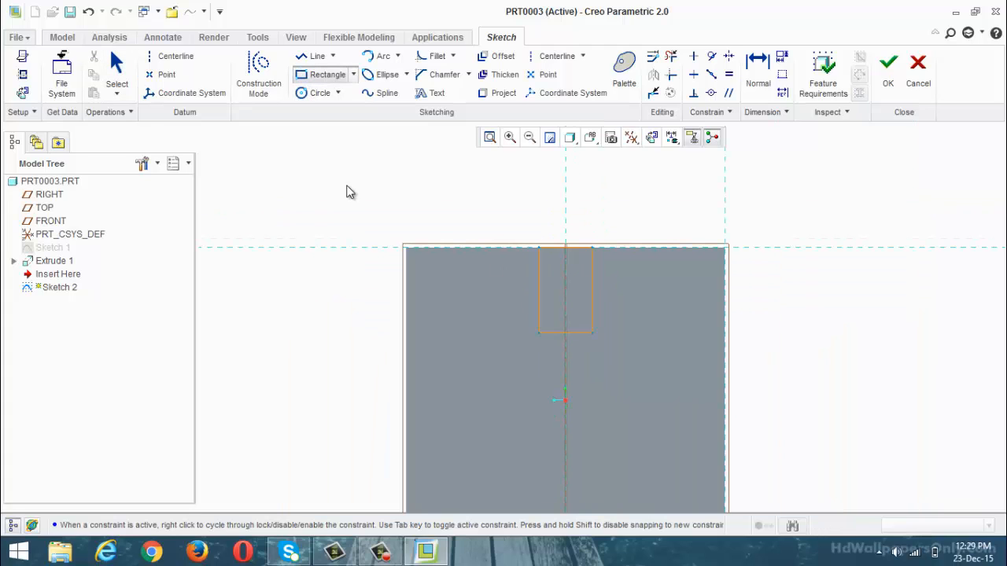
{"action": "middle_click", "coordinate": [445, 308]}
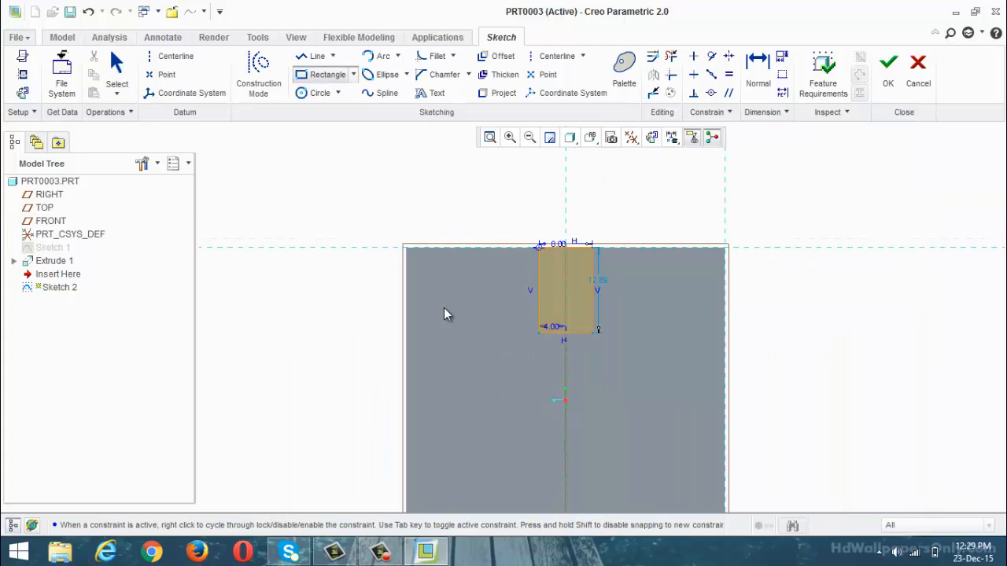
{"action": "double_click", "coordinate": [600, 281]}
{"action": "type", "text": "18"}
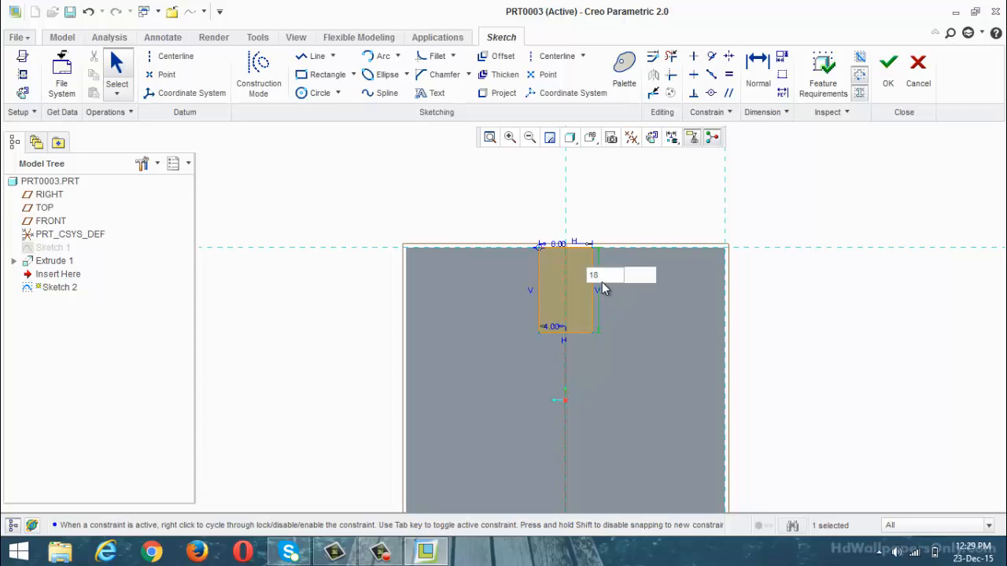
{"action": "key", "text": "Return"}
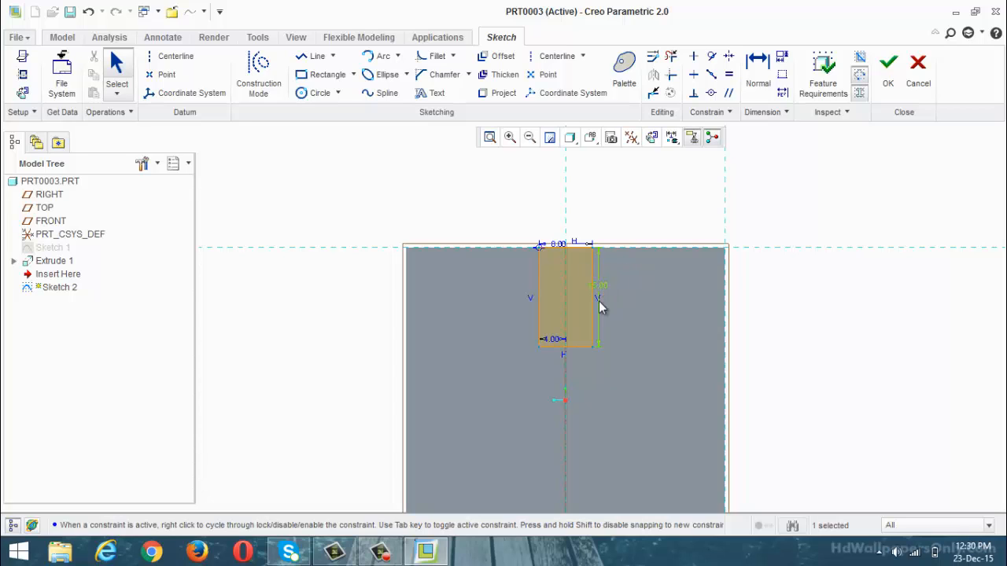
Sketch a wider rectangle about 25.5 mm wide and 16 mm tall just below the narrow one, across the FRONT reference.
{"action": "left_click", "coordinate": [311, 76]}
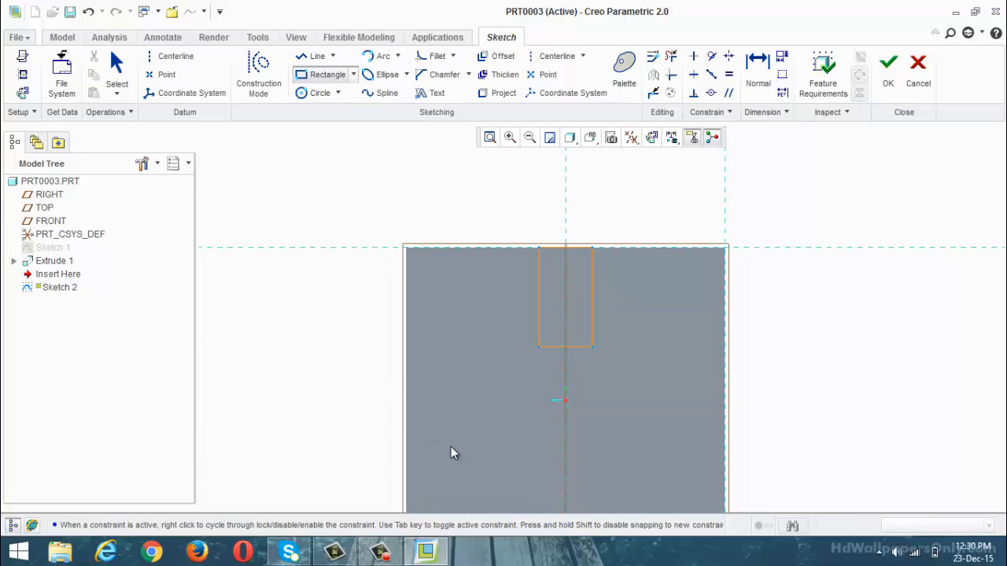
{"action": "left_click", "coordinate": [482, 352]}
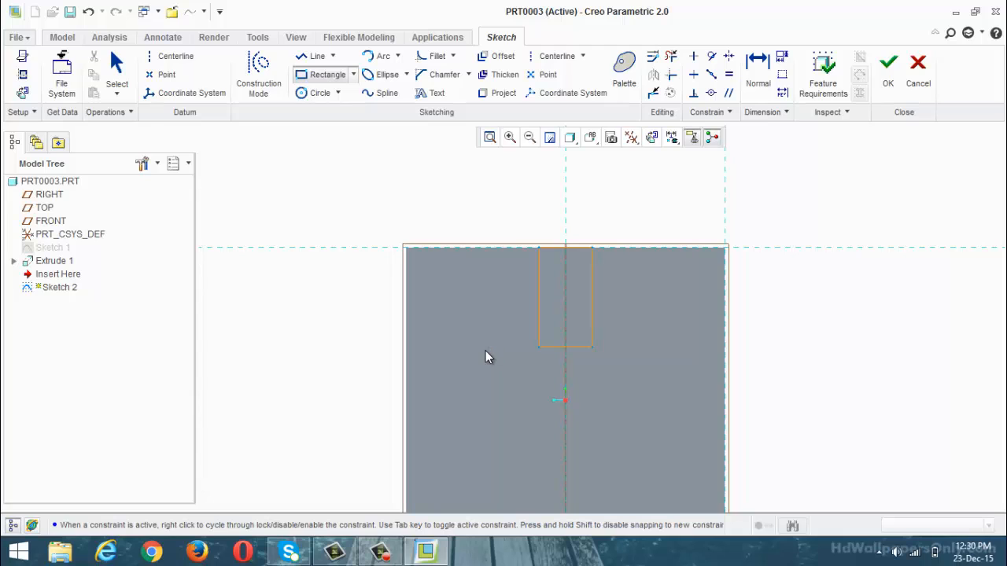
{"action": "left_click", "coordinate": [646, 462]}
{"action": "middle_click", "coordinate": [608, 424]}
Set the gap between the two rectangles to 0 and the lower rectangle's width to 28 mm.
{"action": "scroll", "coordinate": [491, 354], "scroll_direction": "down", "scroll_amount": 3}
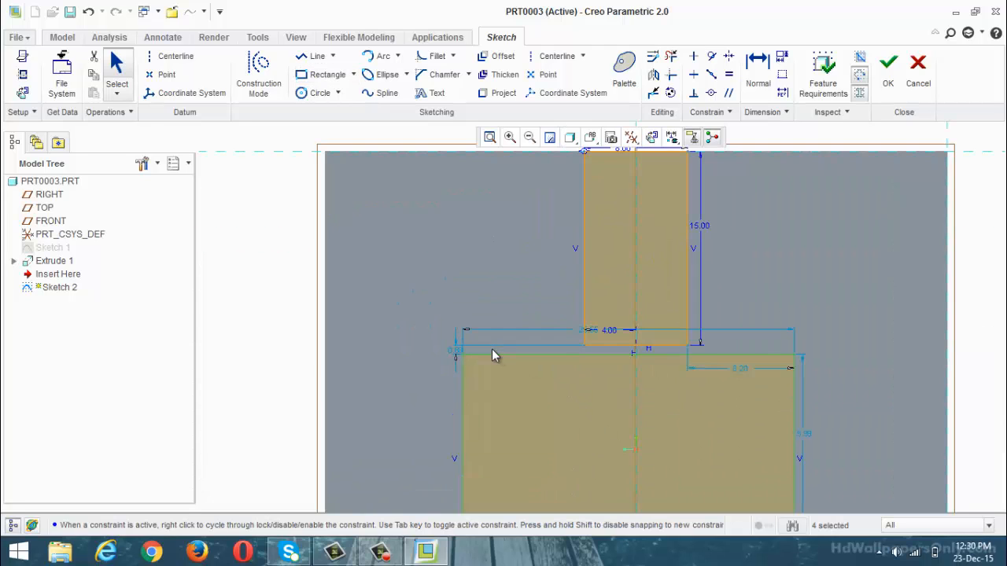
{"action": "double_click", "coordinate": [459, 351]}
{"action": "type", "text": "0"}
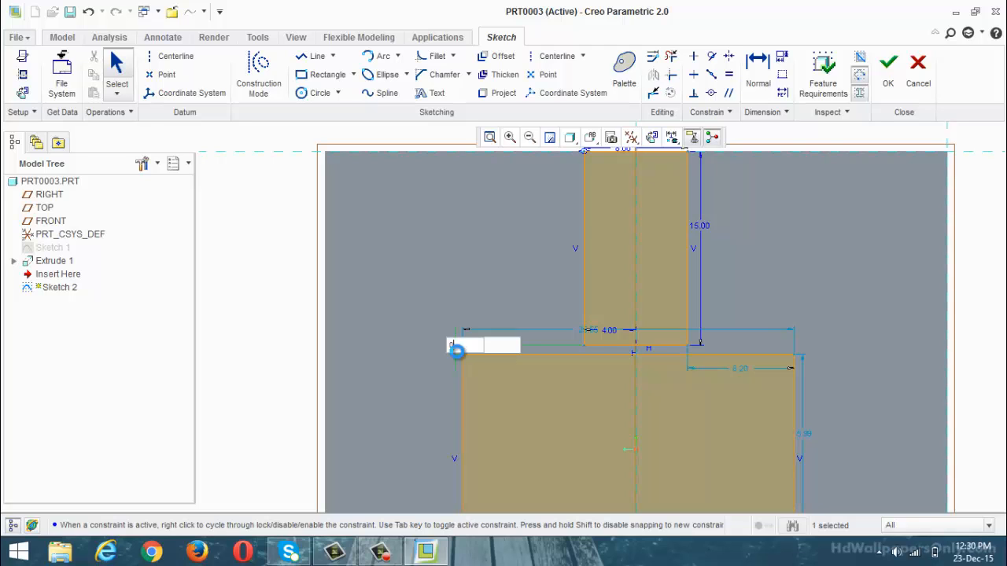
{"action": "key", "text": "Return"}
{"action": "scroll", "coordinate": [660, 334], "scroll_direction": "up", "scroll_amount": 2}
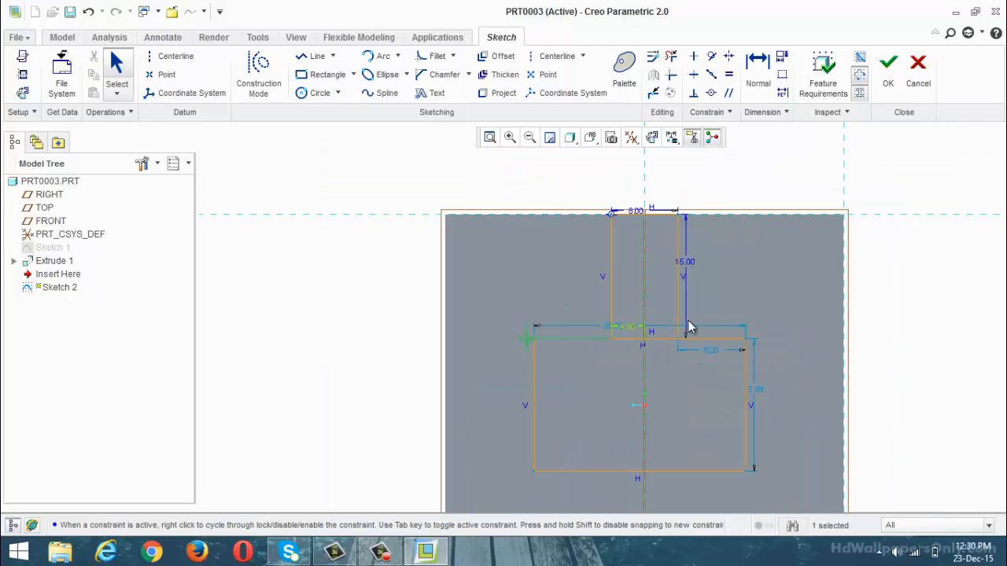
{"action": "double_click", "coordinate": [606, 328]}
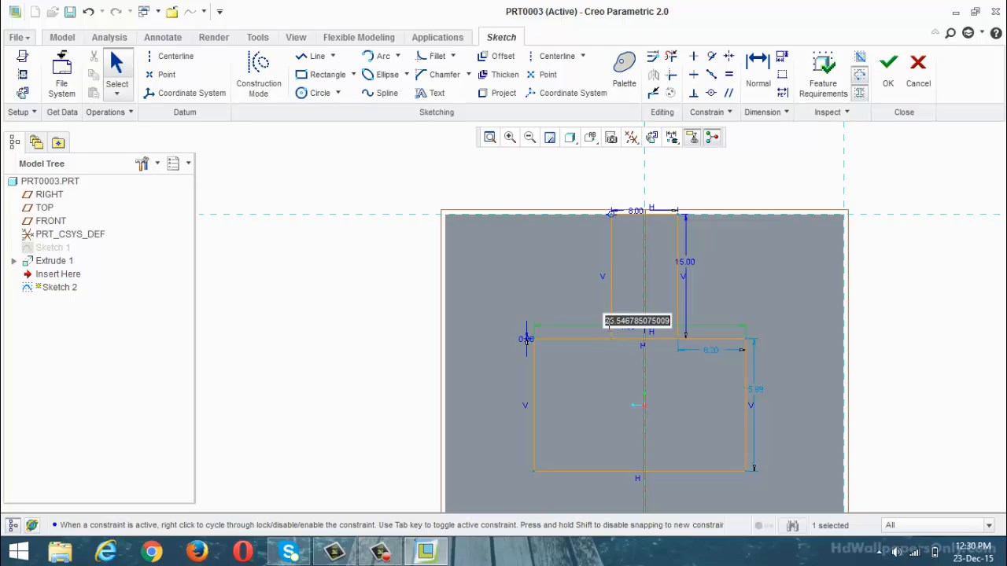
{"action": "type", "text": "2"}
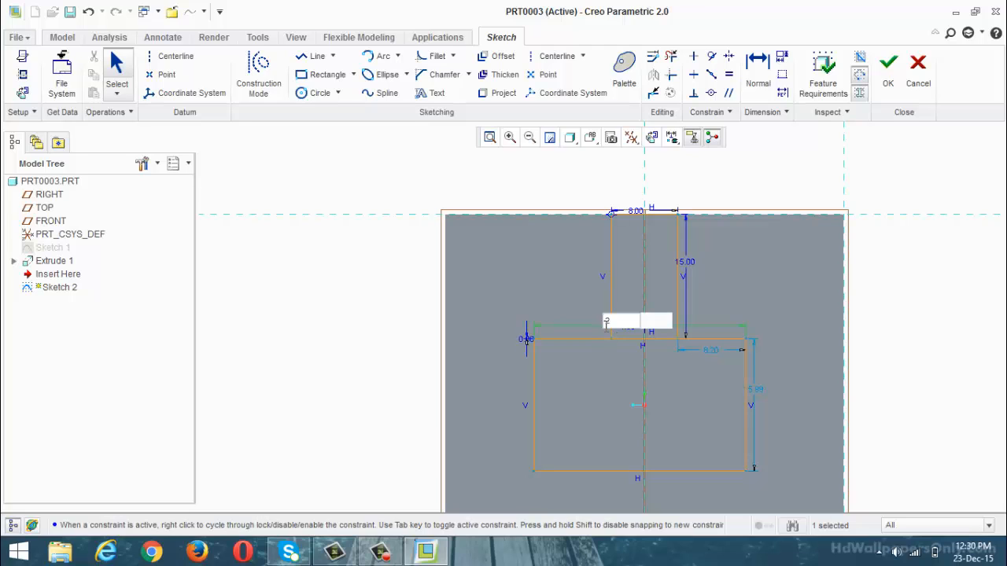
{"action": "key", "text": "Return"}
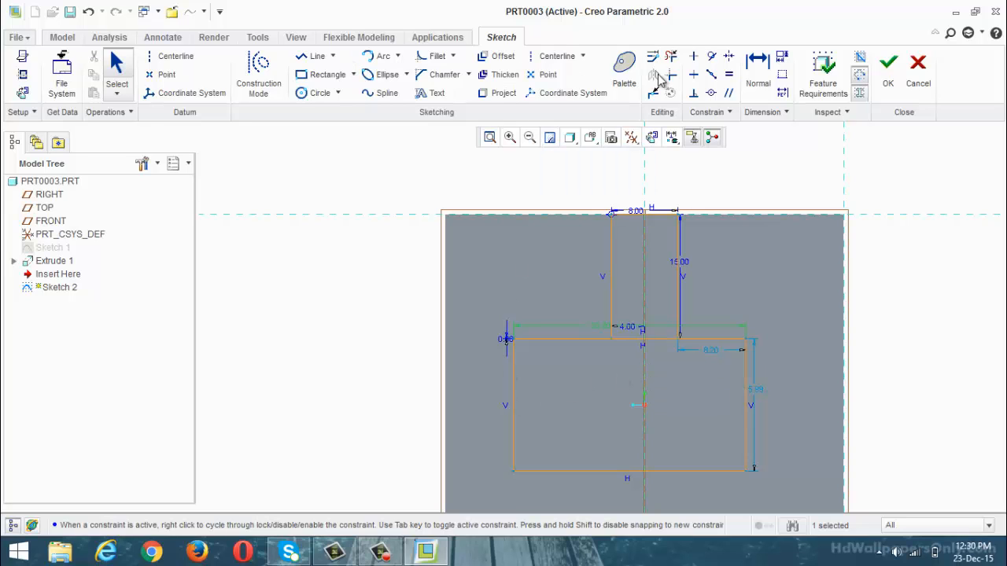
Dimension the lower rectangle's side from the FRONT reference at 14 mm to centre it.
{"action": "left_click", "coordinate": [758, 69]}
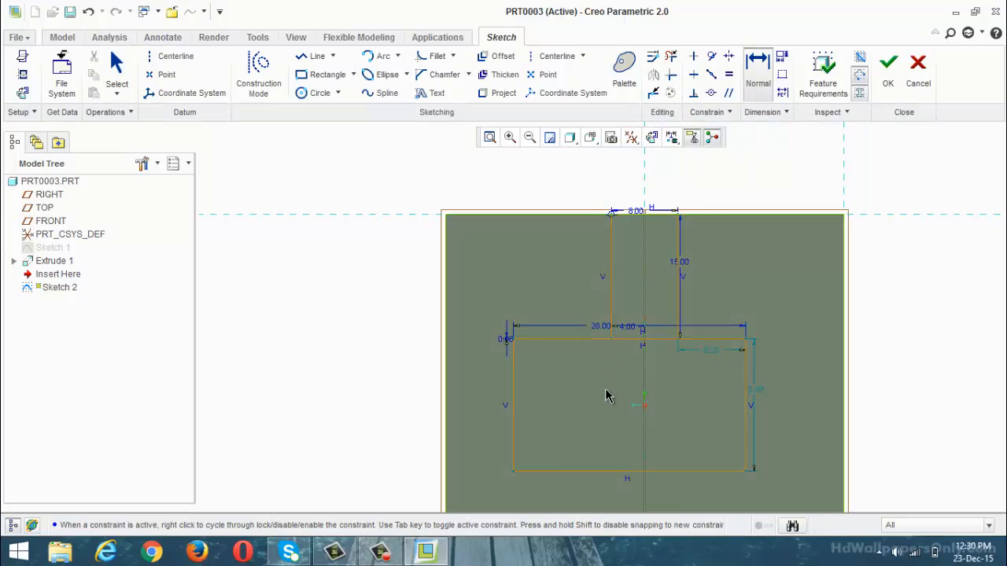
{"action": "left_click", "coordinate": [514, 429]}
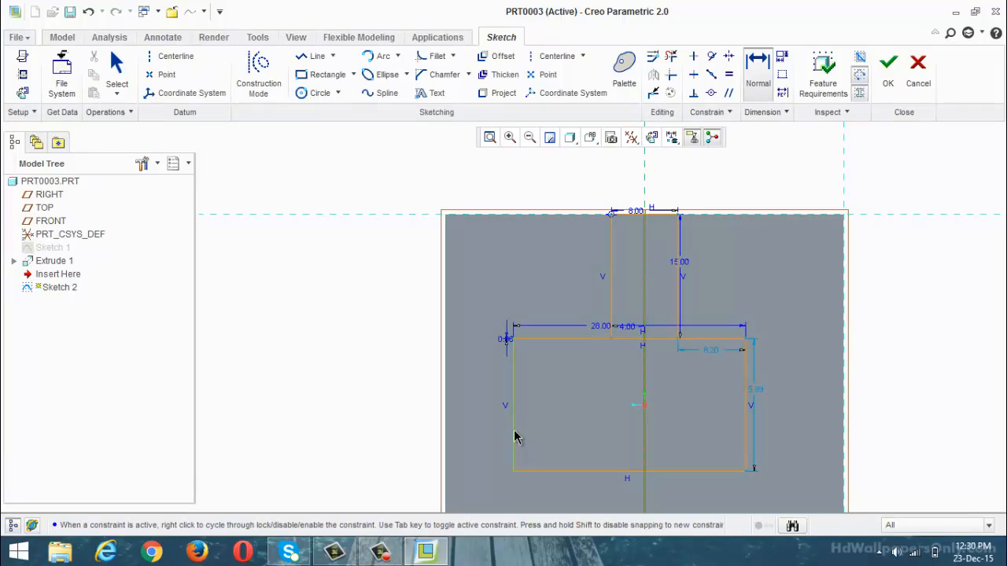
{"action": "middle_click", "coordinate": [569, 396]}
{"action": "type", "text": "14"}
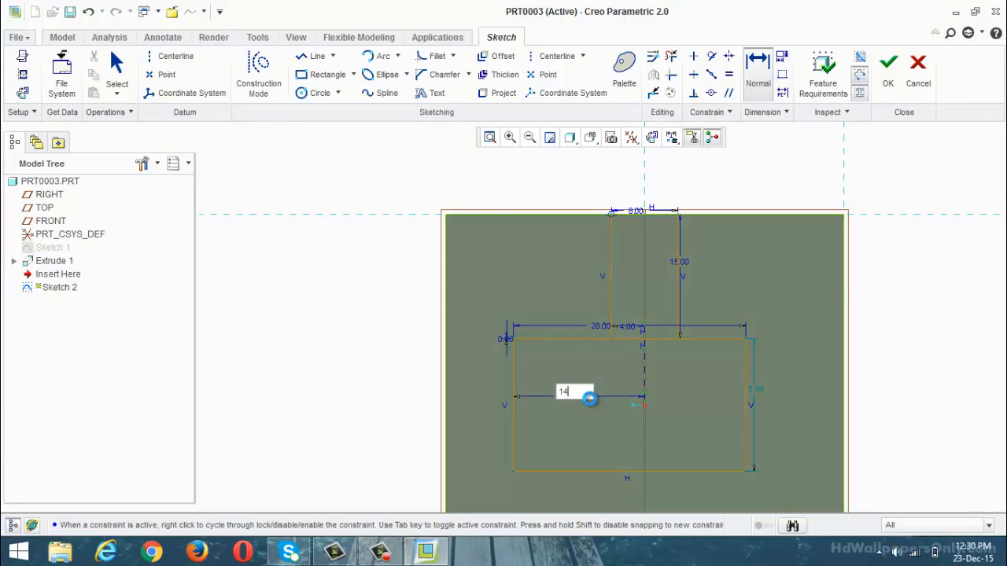
{"action": "key", "text": "Return"}
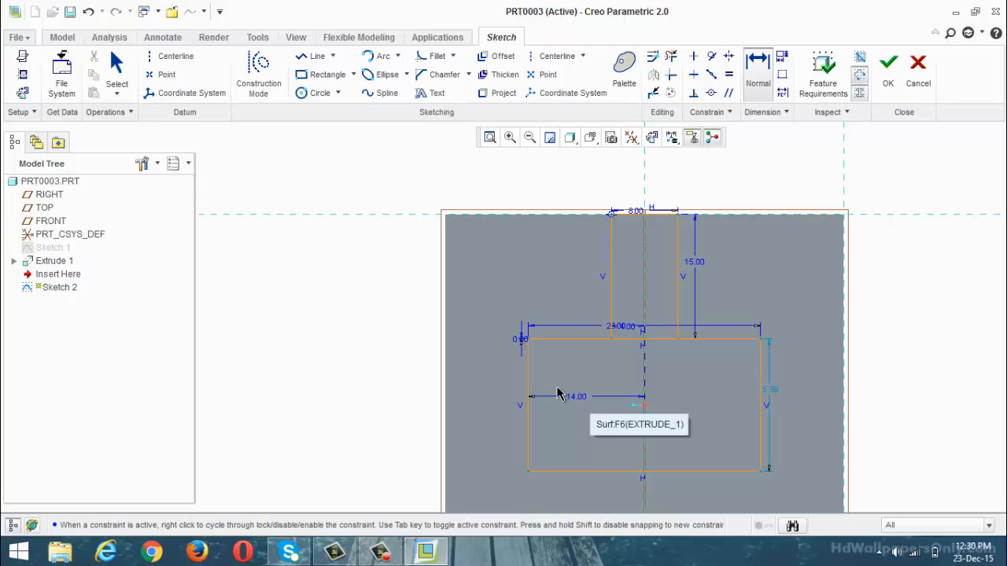
Trim away the overlapping edges between the narrow neck and the wider lower rectangle to leave one T-shaped outline.
{"action": "left_click", "coordinate": [670, 56]}
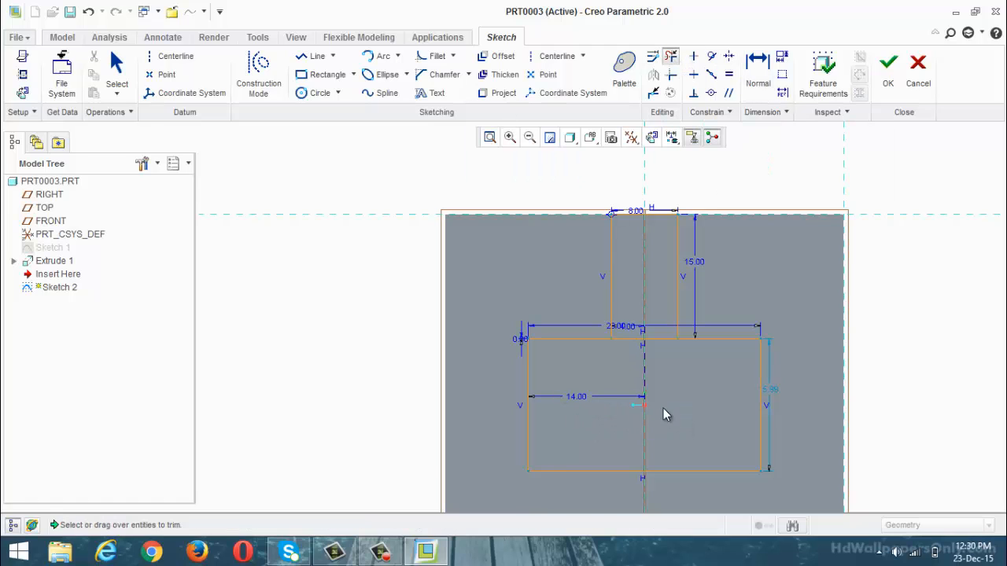
{"action": "left_click_drag", "start_coordinate": [641, 291], "coordinate": [642, 375]}
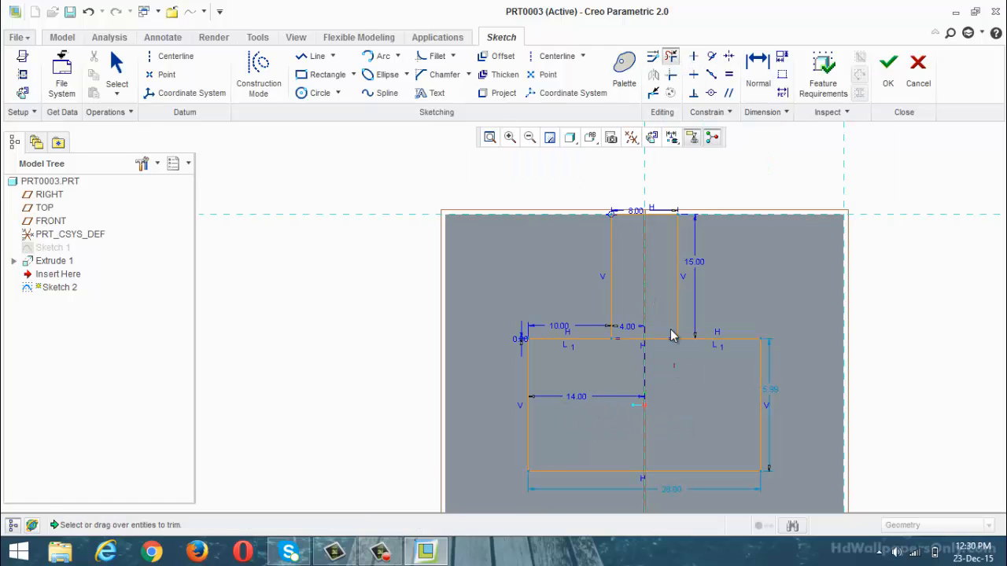
{"action": "mouse_move", "coordinate": [672, 336]}
{"action": "left_mouse_down"}
{"action": "mouse_move", "coordinate": [618, 348]}
{"action": "mouse_move", "coordinate": [623, 363]}
{"action": "mouse_move", "coordinate": [651, 318]}
{"action": "mouse_move", "coordinate": [637, 354]}
{"action": "left_mouse_up"}
{"action": "key", "text": "ctrl+z"}
{"action": "left_click", "coordinate": [670, 56]}
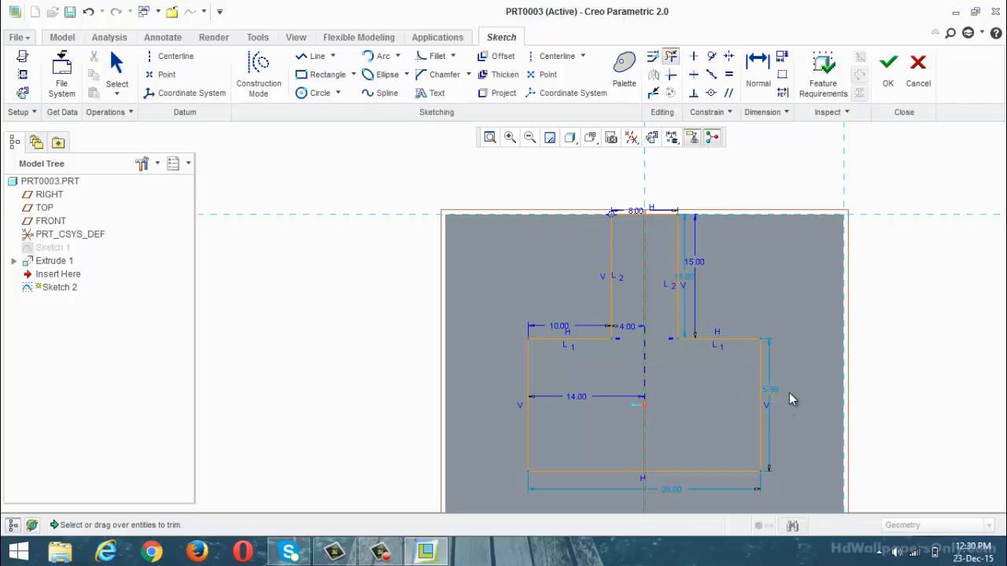
Set the height of the wide lower section to 15 mm.
{"action": "middle_click", "coordinate": [788, 399]}
{"action": "double_click", "coordinate": [771, 389]}
{"action": "type", "text": "15"}
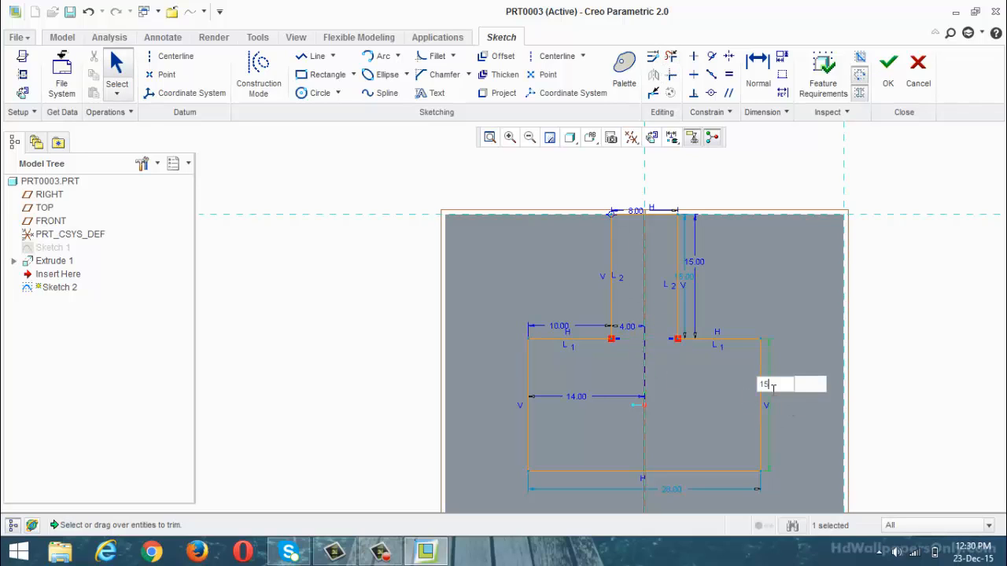
{"action": "key", "text": "Return"}
{"action": "left_click", "coordinate": [908, 397]}
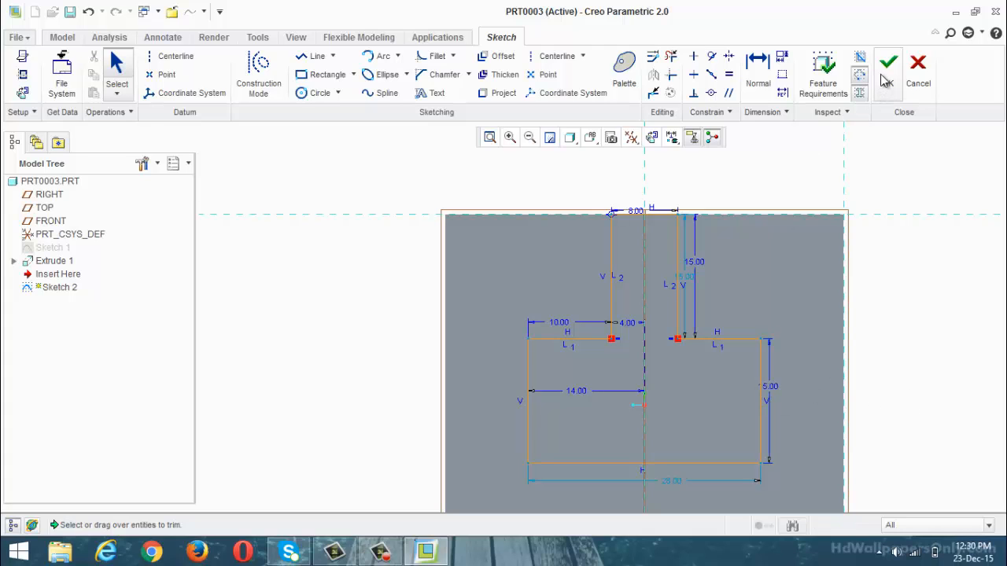
Inspect the two inner corners where the neck meets the wide section for open ends and overlapping geometry.
{"action": "scroll", "coordinate": [692, 355], "scroll_direction": "up", "scroll_amount": 5}
{"action": "scroll", "coordinate": [637, 319], "scroll_direction": "up", "scroll_amount": 3}
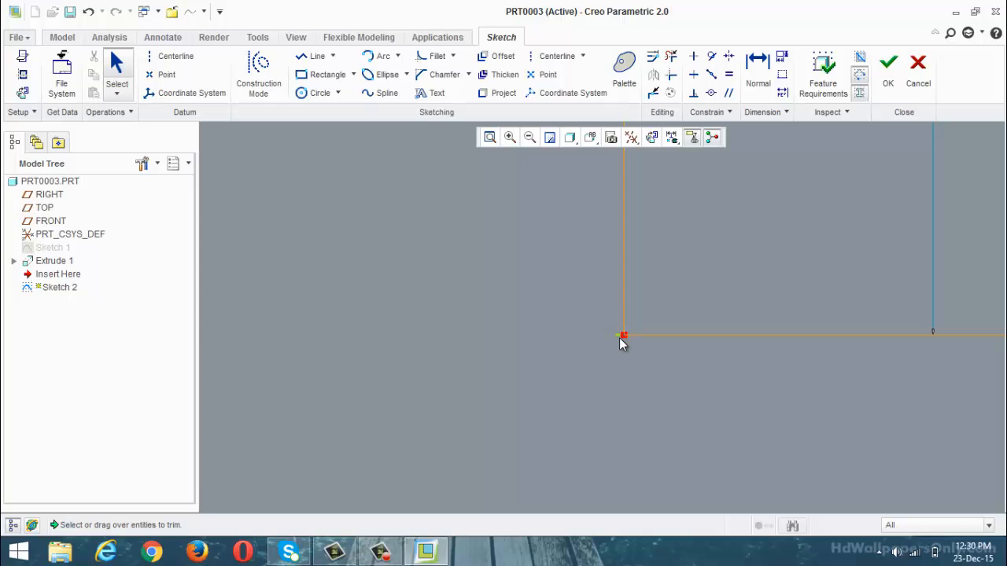
{"action": "scroll", "coordinate": [621, 338], "scroll_direction": "down", "scroll_amount": 6}
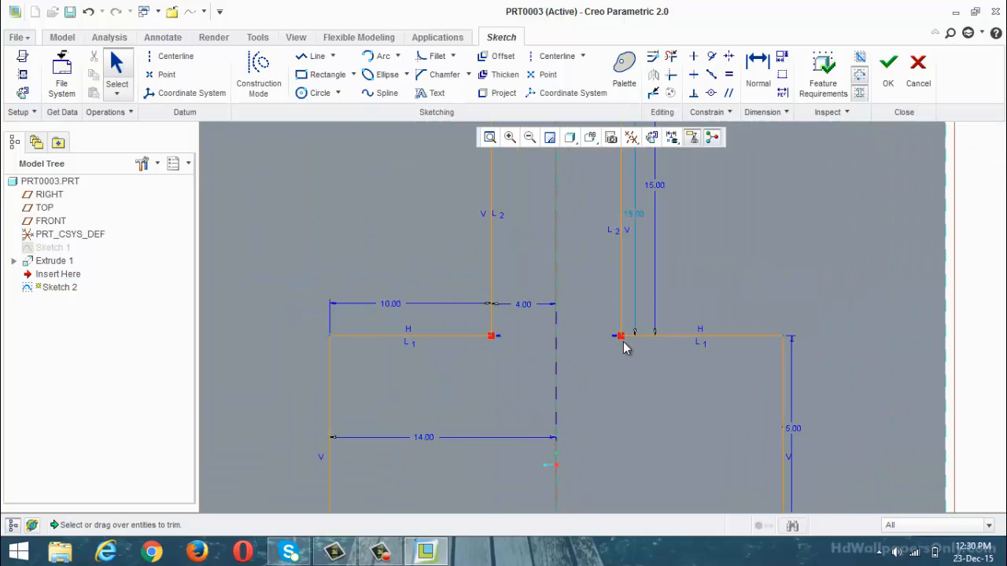
{"action": "left_click", "coordinate": [860, 75]}
{"action": "left_click", "coordinate": [859, 62]}
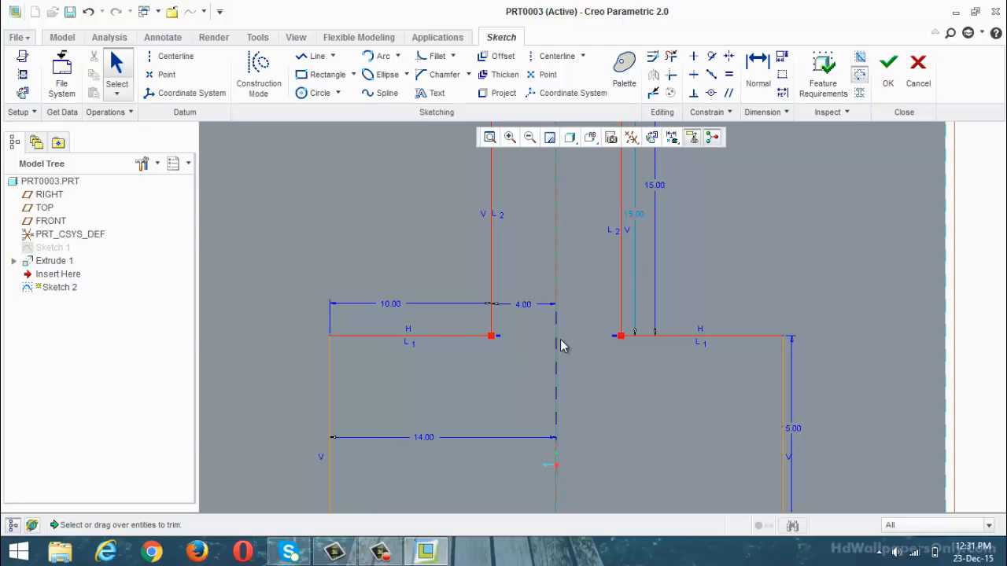
{"action": "scroll", "coordinate": [510, 430], "scroll_direction": "down", "scroll_amount": 2}
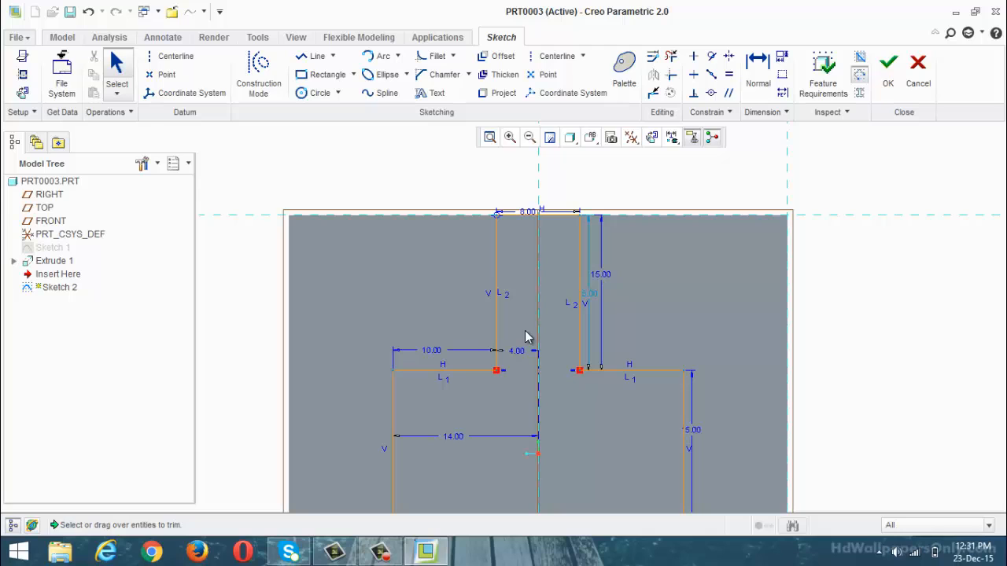
Trim away both vertical sides of the narrow neck.
{"action": "left_click", "coordinate": [672, 58]}
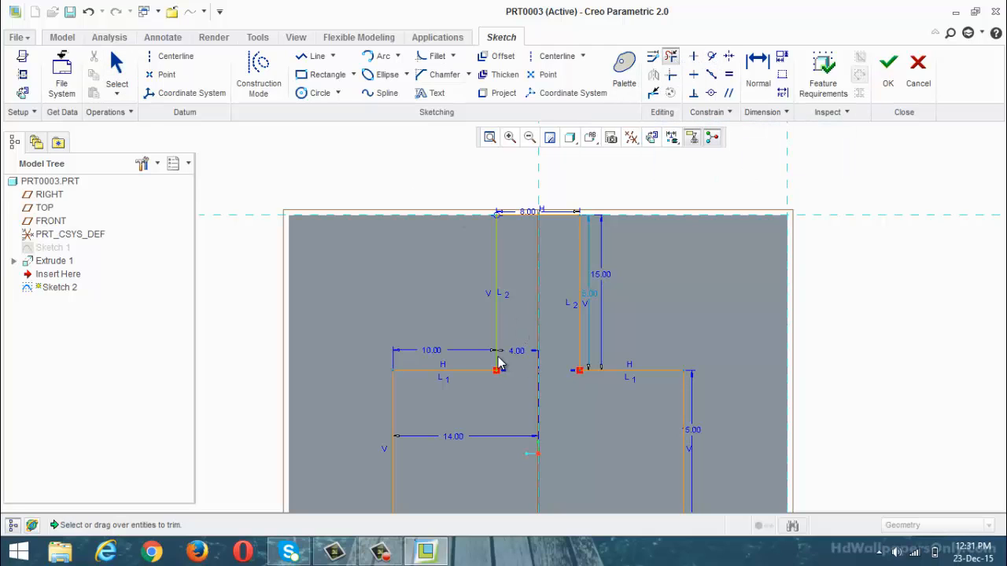
{"action": "left_click", "coordinate": [497, 361]}
{"action": "left_click", "coordinate": [581, 360]}
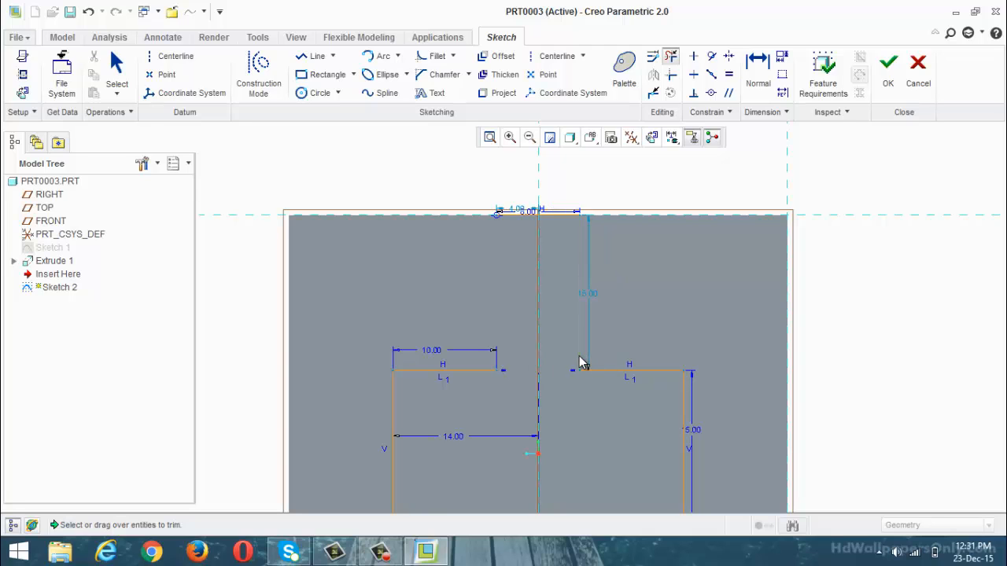
{"action": "scroll", "coordinate": [569, 368], "scroll_direction": "up", "scroll_amount": 2}
{"action": "middle_click", "coordinate": [581, 397]}
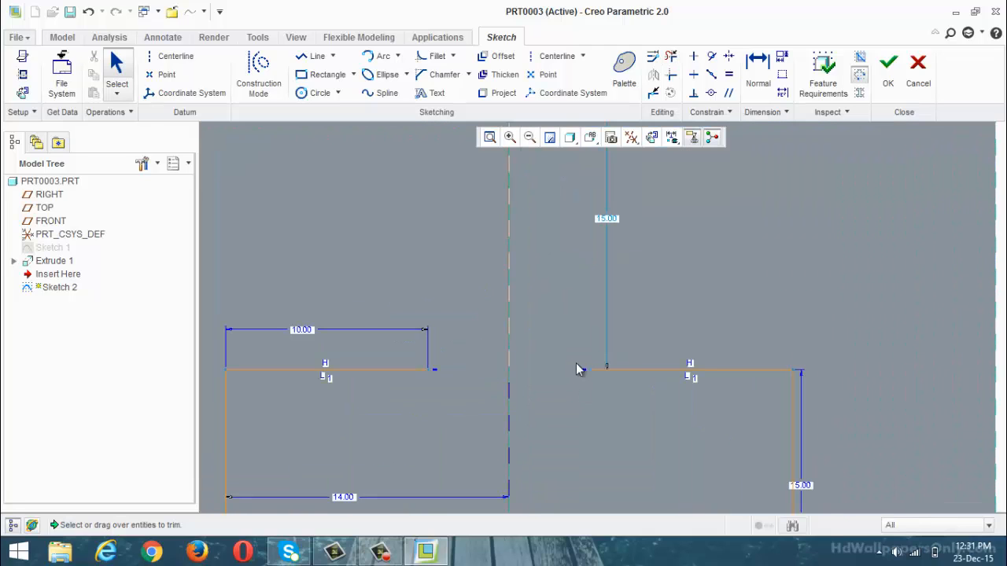
{"action": "scroll", "coordinate": [575, 362], "scroll_direction": "down", "scroll_amount": 3}
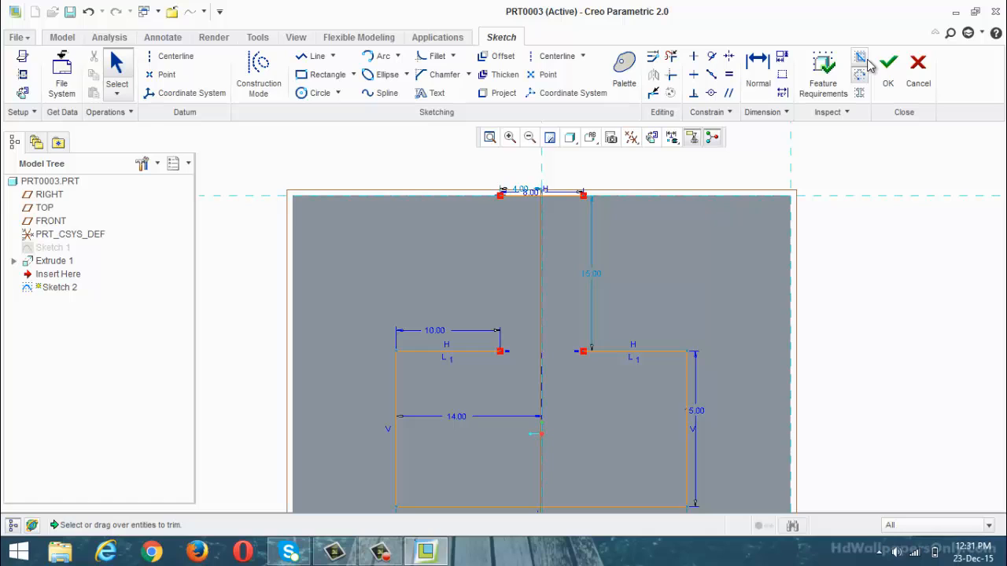
Redraw both vertical neck sides with lines from the ends of the top edge to the inner corners of the wide section.
{"action": "left_click", "coordinate": [315, 57]}
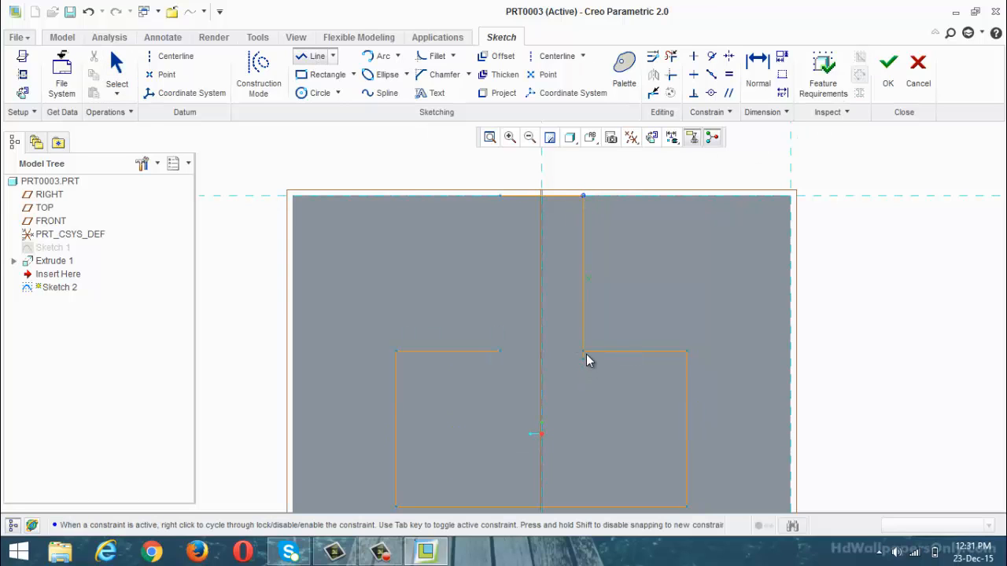
{"action": "middle_click", "coordinate": [585, 392]}
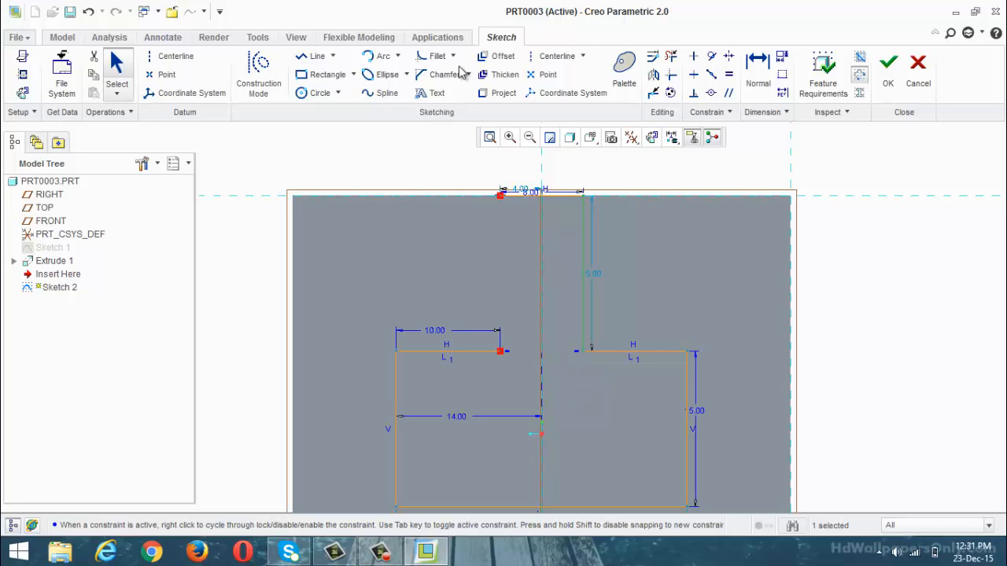
{"action": "left_click", "coordinate": [333, 56]}
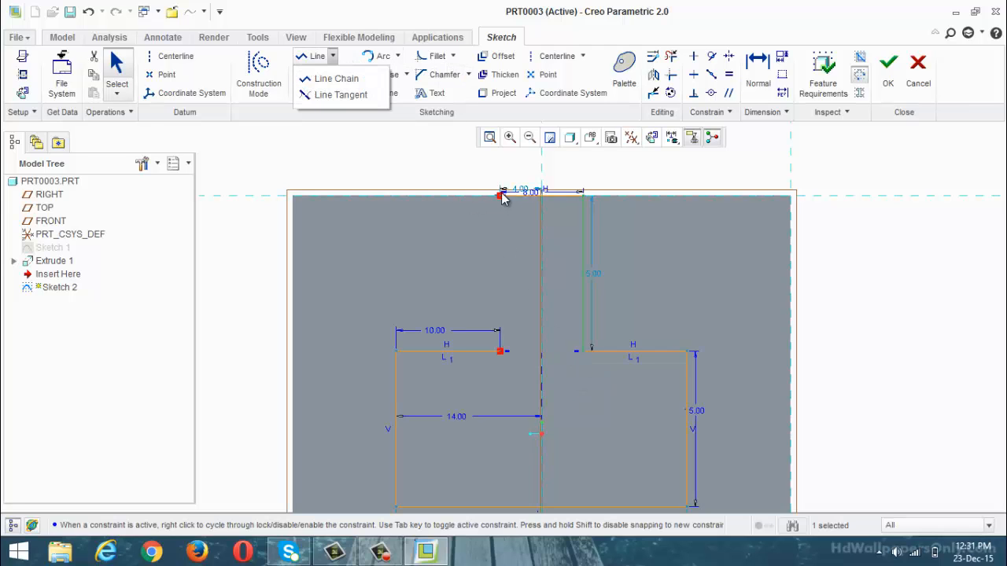
{"action": "left_click", "coordinate": [335, 79]}
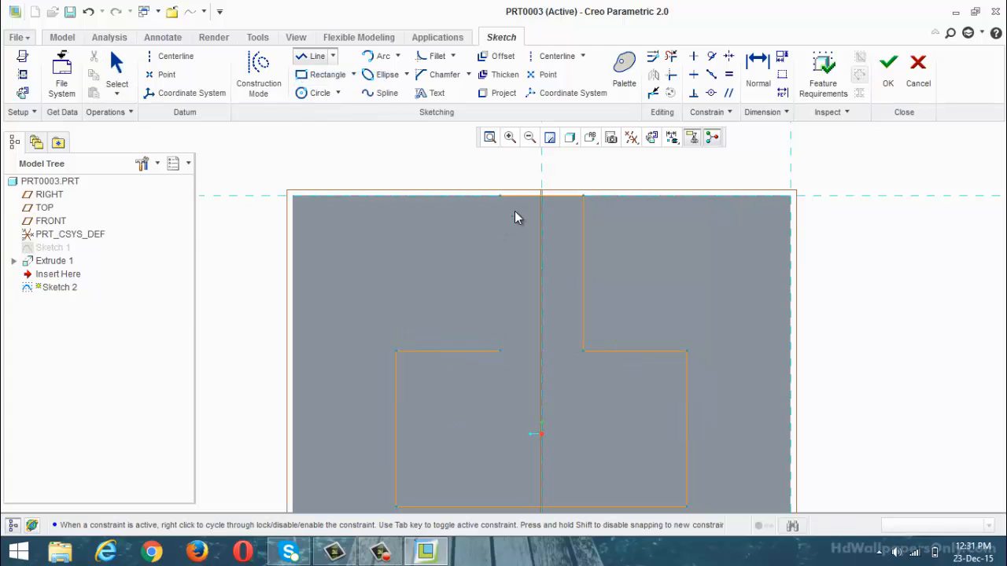
{"action": "left_click", "coordinate": [504, 349]}
{"action": "middle_click", "coordinate": [518, 401]}
Turn on closed-loop shading to check the T-shaped profile, and finish the sketch.
{"action": "left_click", "coordinate": [917, 69]}
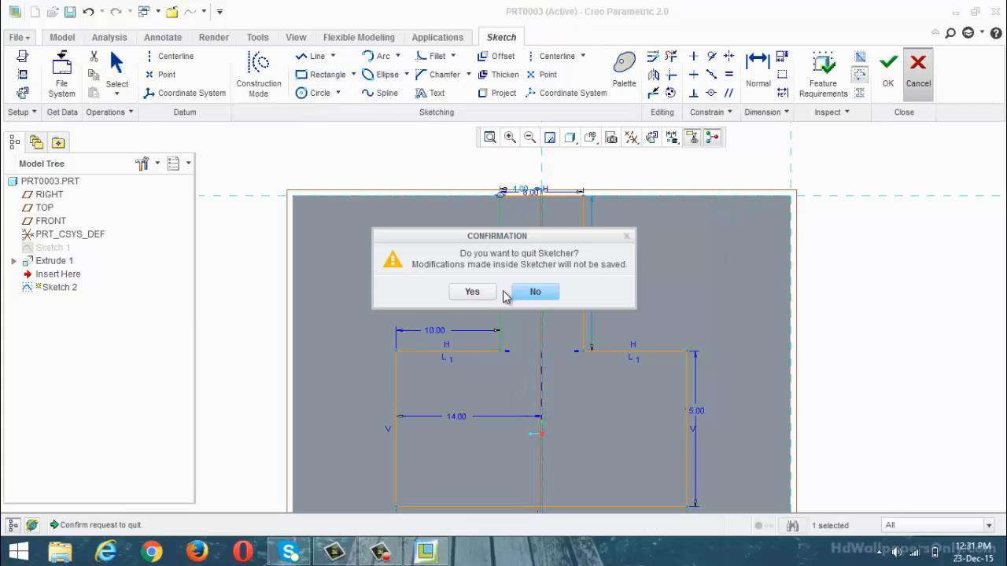
{"action": "left_click", "coordinate": [534, 292]}
{"action": "left_click", "coordinate": [859, 92]}
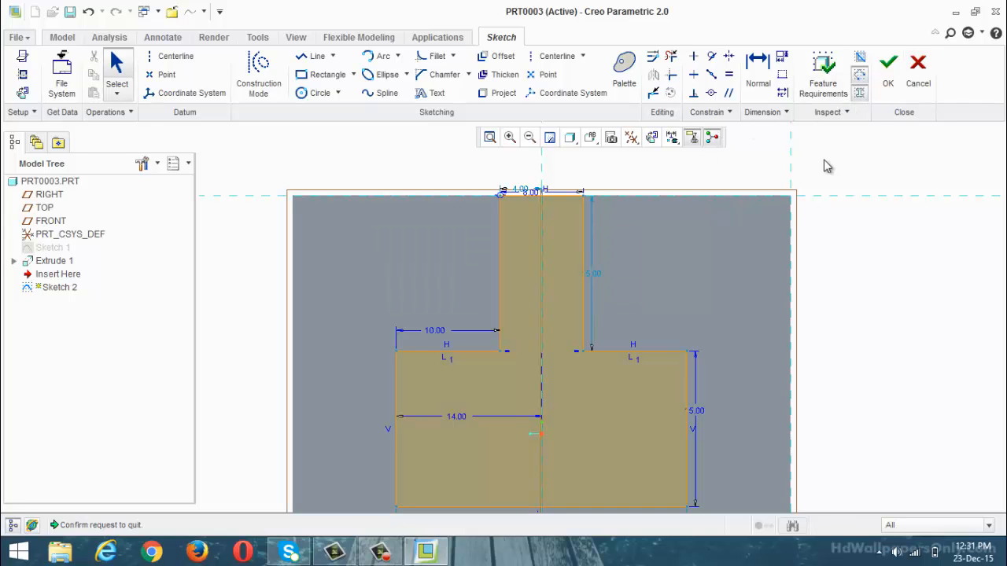
{"action": "left_click", "coordinate": [887, 69]}
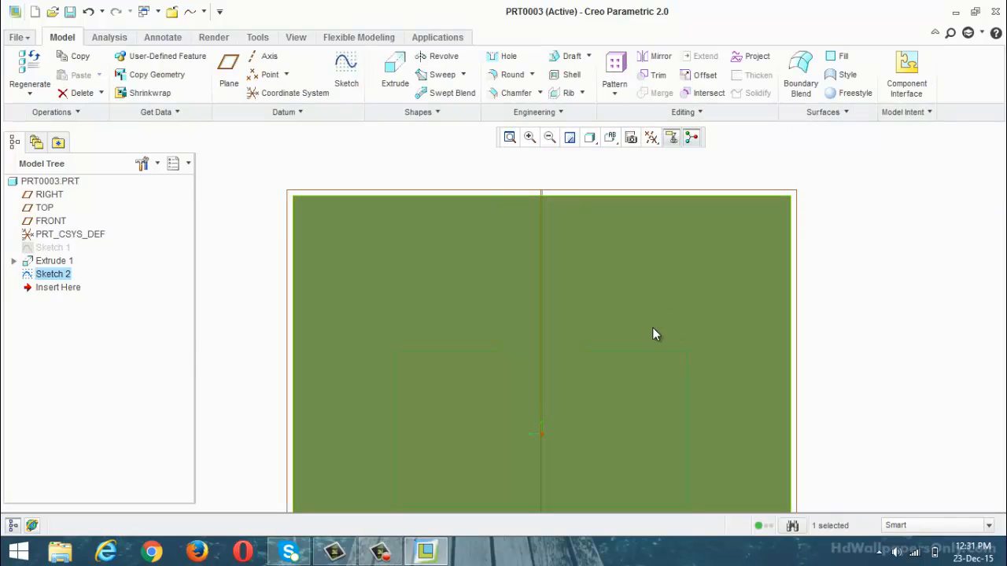
Extrude the T-shaped sketch as a material-removing cut through the whole block.
{"action": "middle_click_drag", "start_coordinate": [654, 333], "coordinate": [751, 339]}
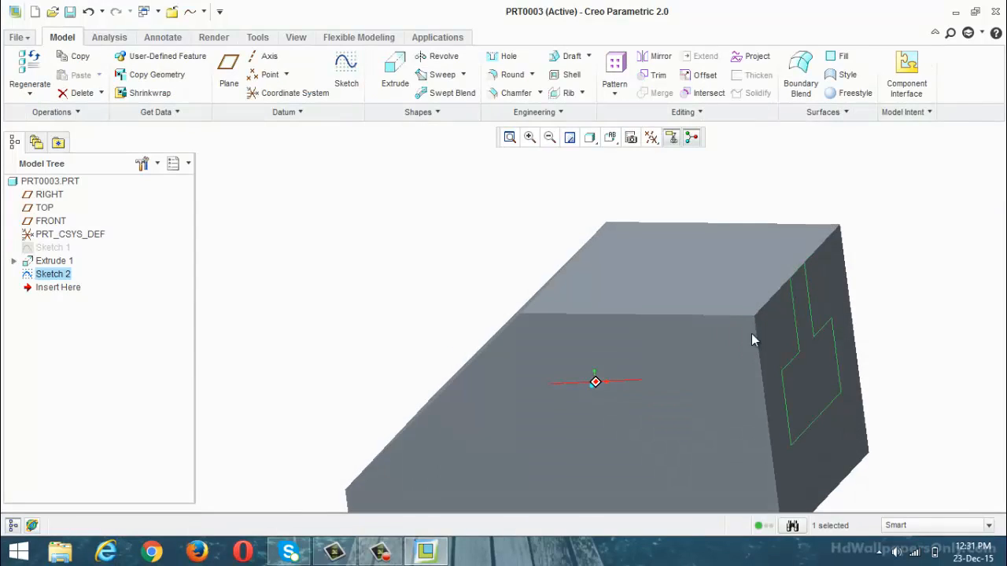
{"action": "left_click", "coordinate": [398, 84]}
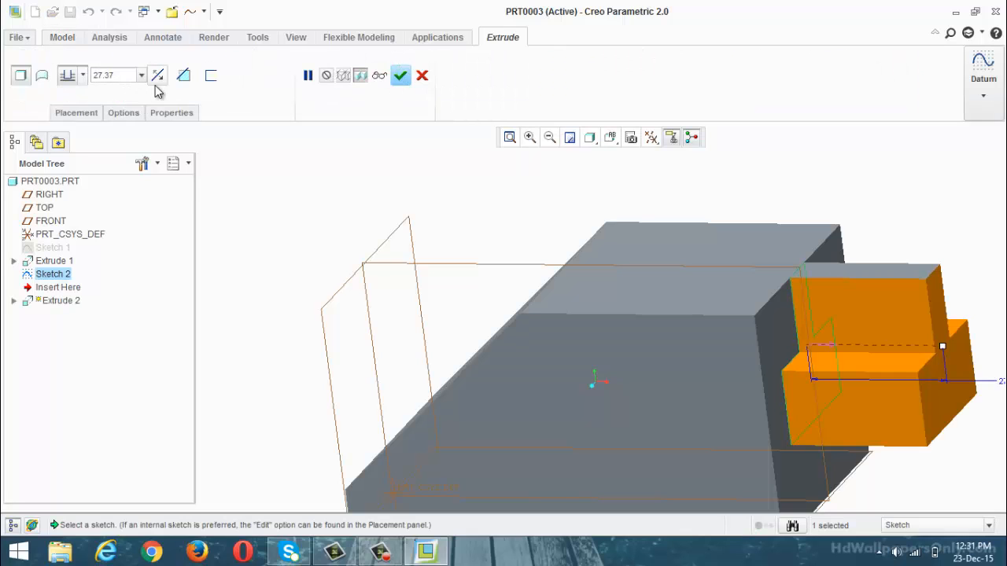
{"action": "left_click", "coordinate": [83, 75]}
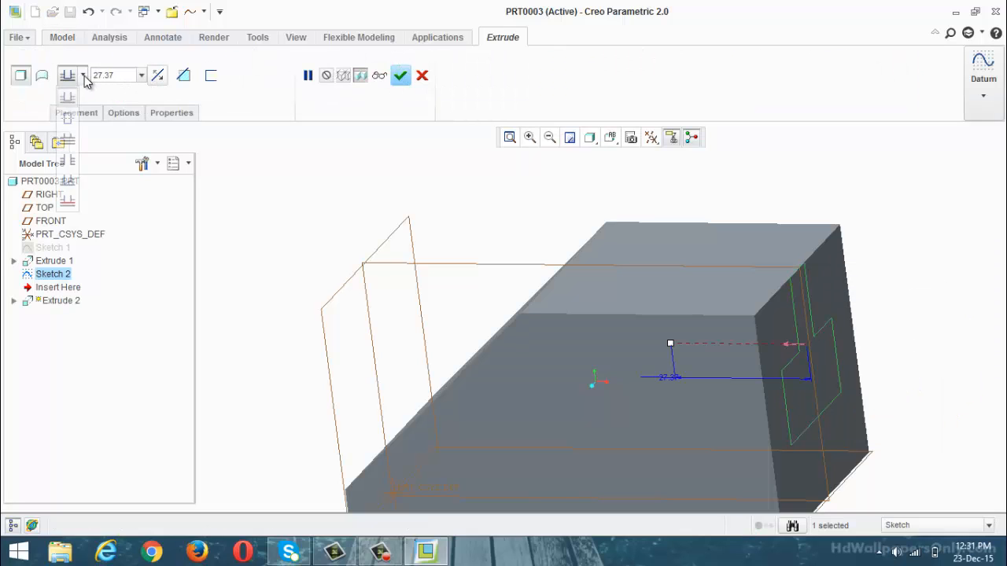
{"action": "left_click", "coordinate": [69, 157]}
{"action": "left_click", "coordinate": [183, 75]}
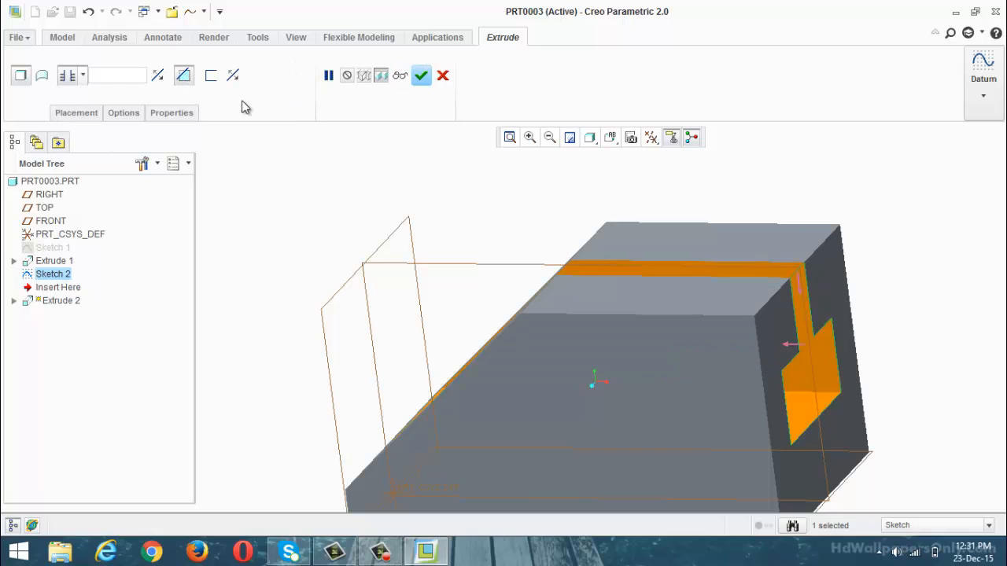
{"action": "middle_click_drag", "start_coordinate": [362, 195], "coordinate": [334, 360]}
{"action": "scroll", "coordinate": [373, 186], "scroll_direction": "down", "scroll_amount": 2}
{"action": "left_click", "coordinate": [421, 75]}
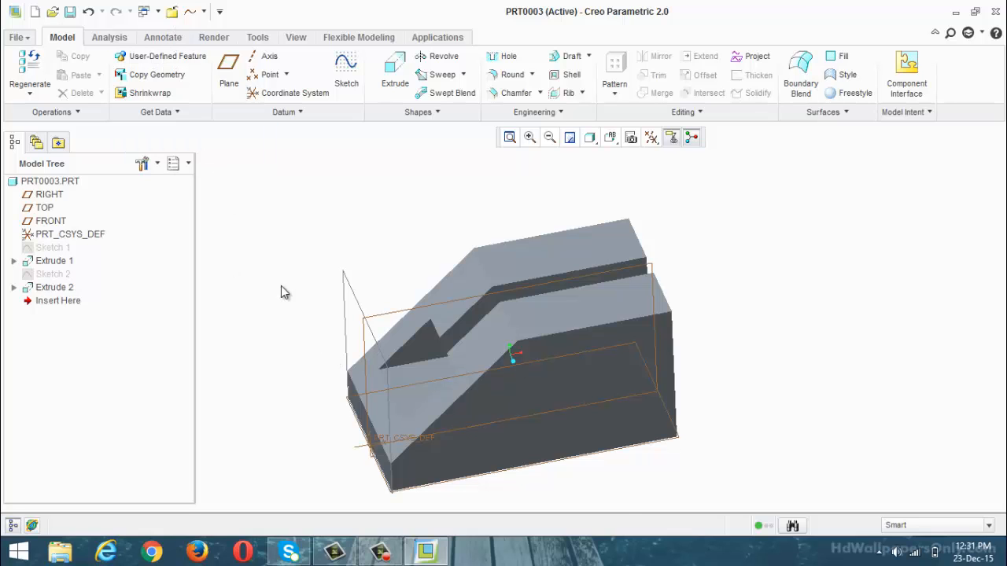
Close the part window and create a new solid part named prt0004 from the mmns_part_solid template.
{"action": "middle_click_drag", "start_coordinate": [283, 290], "coordinate": [328, 292]}
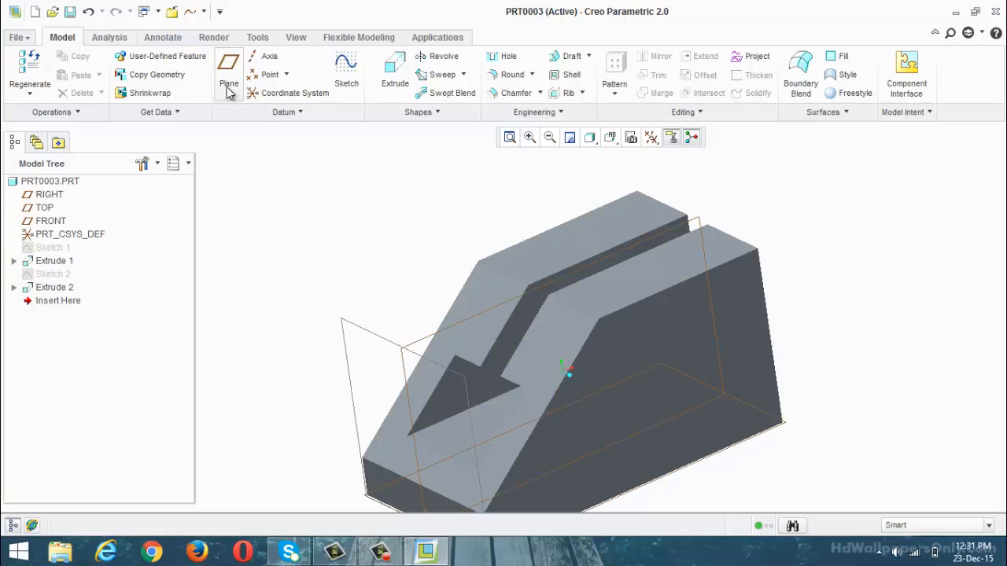
{"action": "left_click", "coordinate": [176, 13]}
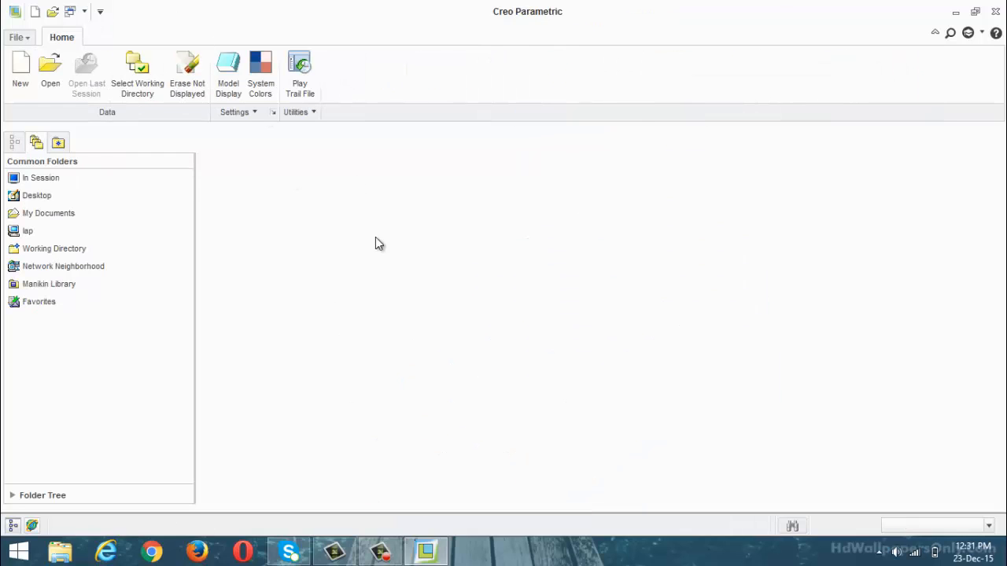
{"action": "left_click", "coordinate": [22, 85]}
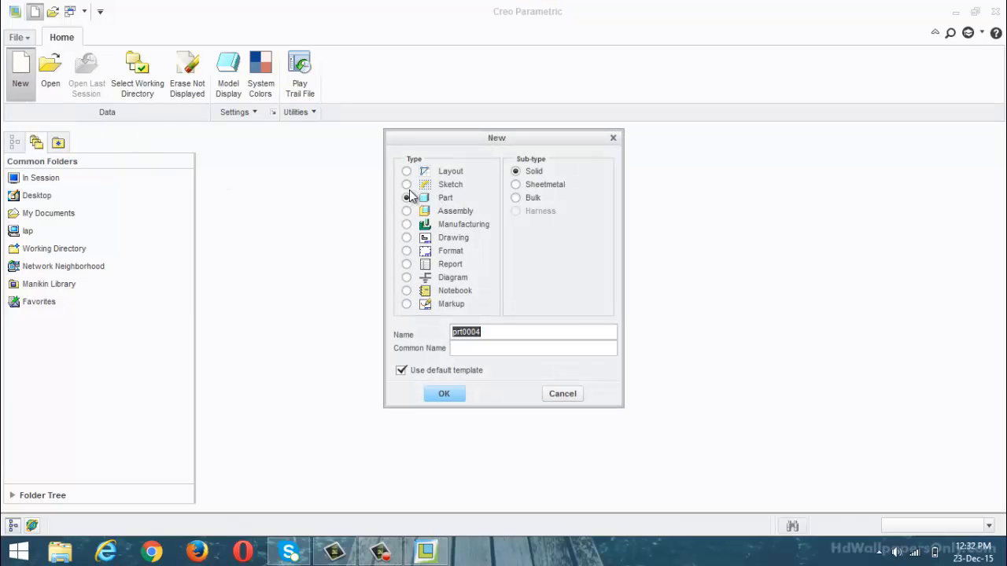
{"action": "left_click", "coordinate": [406, 184]}
{"action": "left_click", "coordinate": [406, 198]}
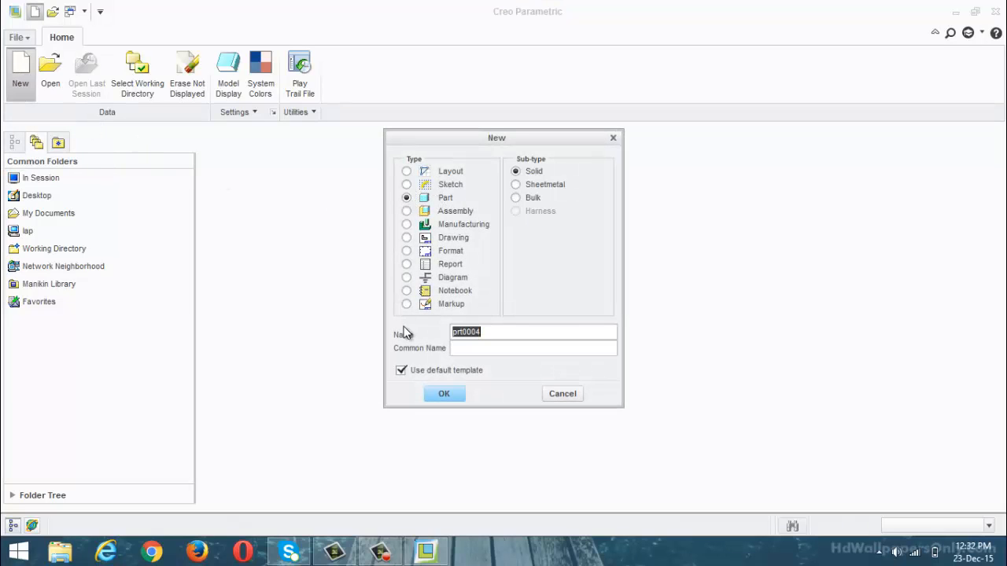
{"action": "left_click", "coordinate": [401, 369]}
{"action": "left_click", "coordinate": [444, 393]}
{"action": "left_click", "coordinate": [443, 224]}
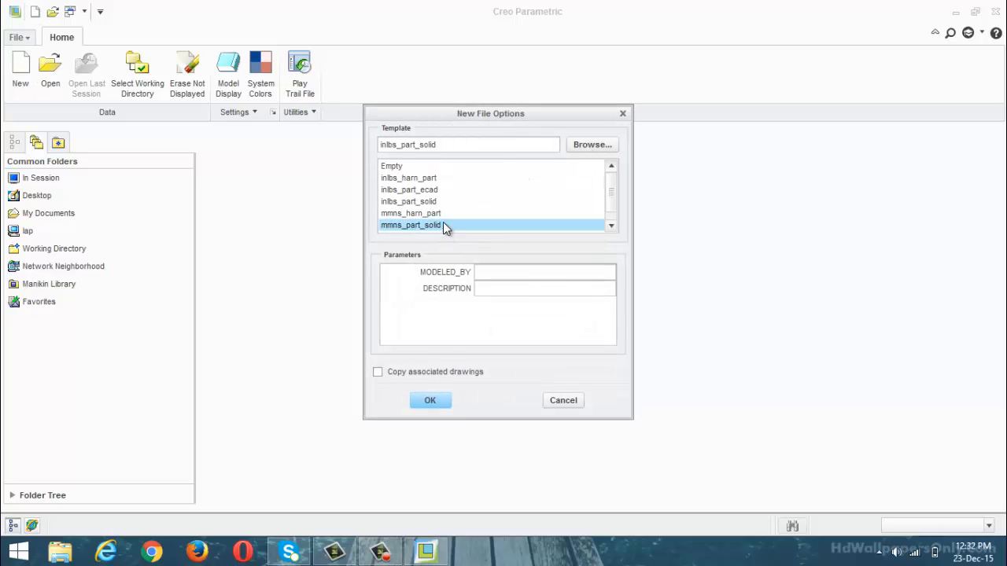
{"action": "left_click", "coordinate": [429, 400]}
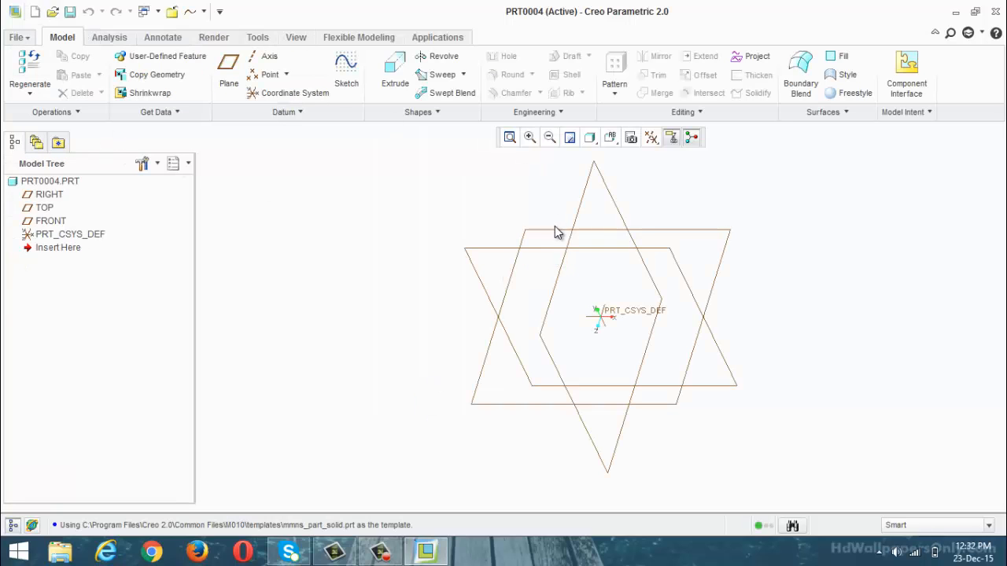
Start a sketch on the FRONT plane and orient the view parallel to it.
{"action": "left_click", "coordinate": [504, 257]}
{"action": "left_click", "coordinate": [346, 71]}
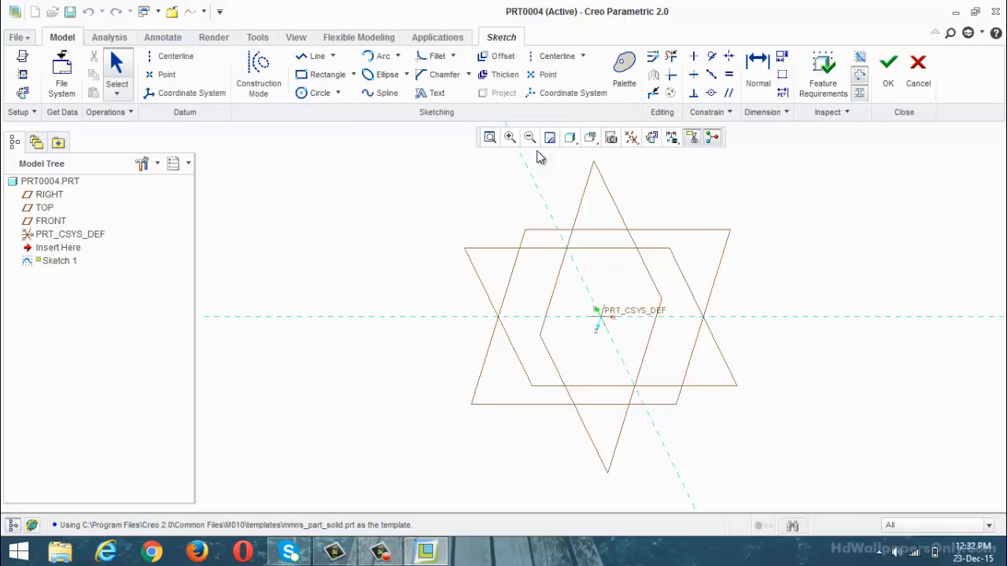
{"action": "left_click", "coordinate": [651, 138]}
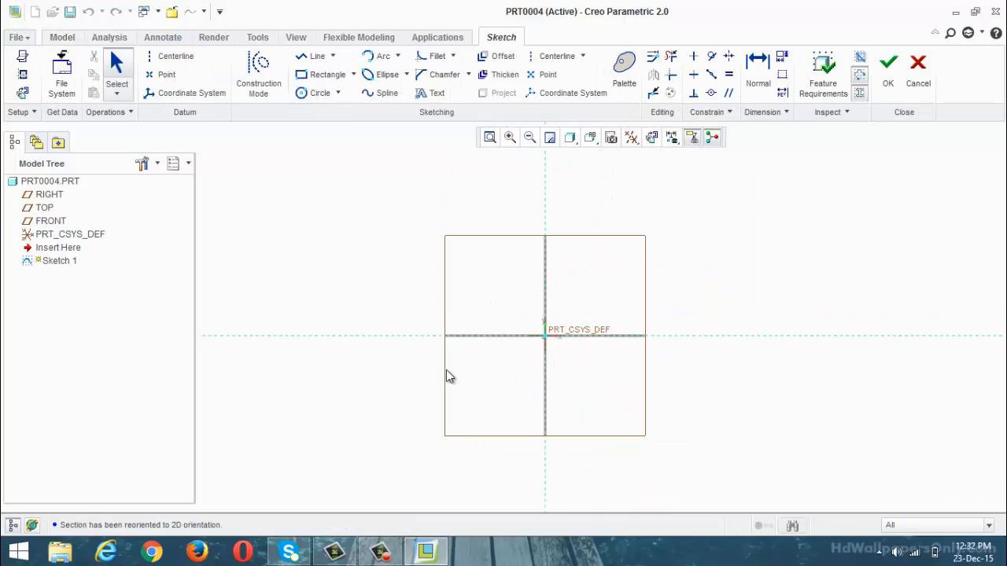
{"action": "left_click", "coordinate": [317, 56]}
{"action": "left_click", "coordinate": [464, 336]}
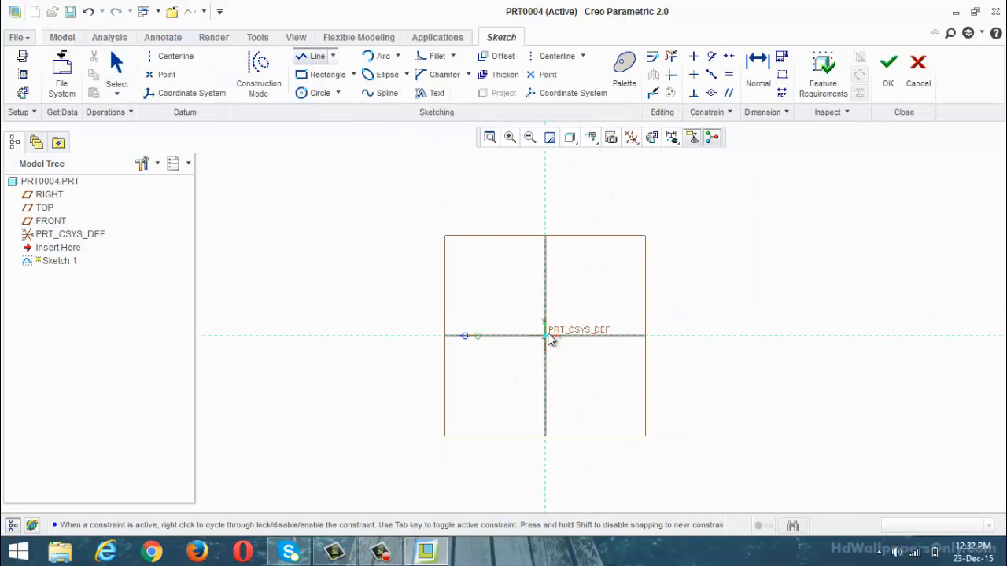
{"action": "left_click", "coordinate": [699, 337]}
{"action": "left_click", "coordinate": [641, 205]}
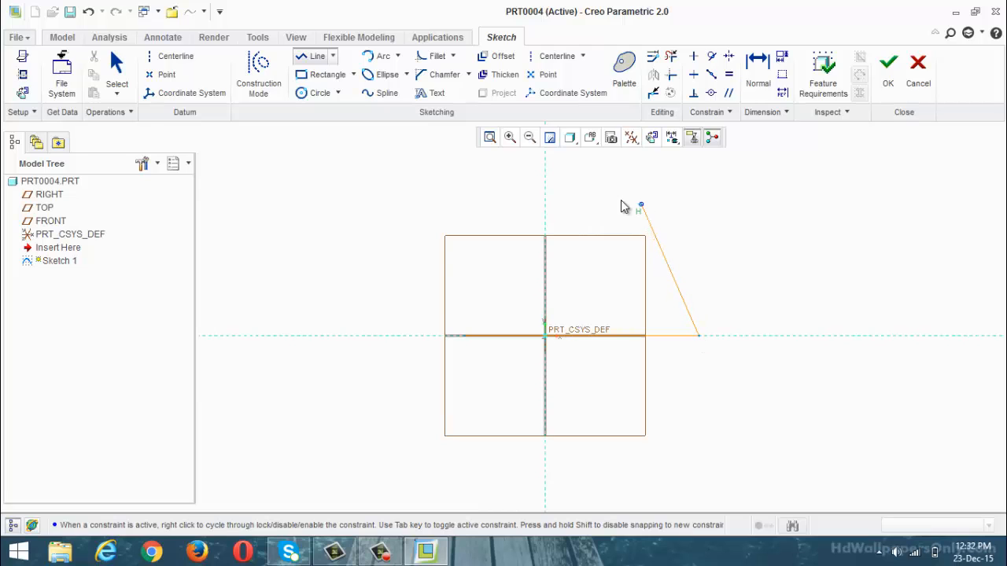
{"action": "left_click", "coordinate": [518, 205]}
{"action": "left_click", "coordinate": [465, 336]}
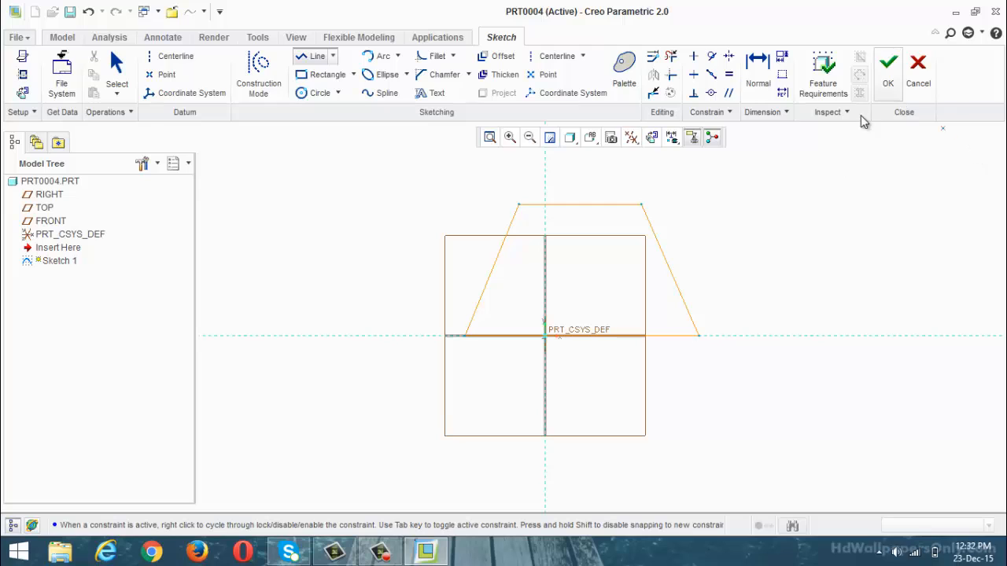
{"action": "key", "text": "ctrl+z"}
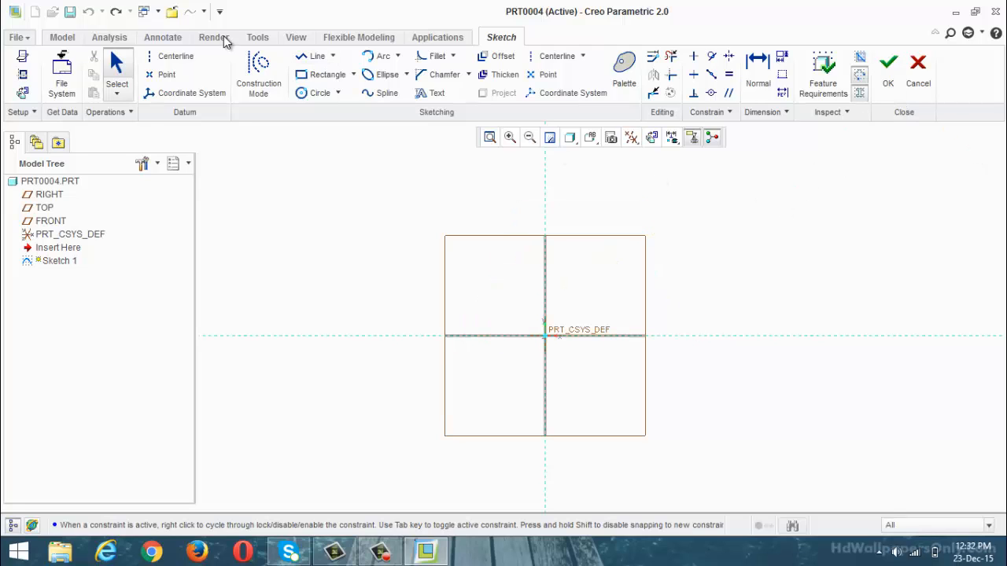
Sketch a line about 641 mm long along the horizontal reference, crossing the vertical reference.
{"action": "left_click", "coordinate": [434, 340]}
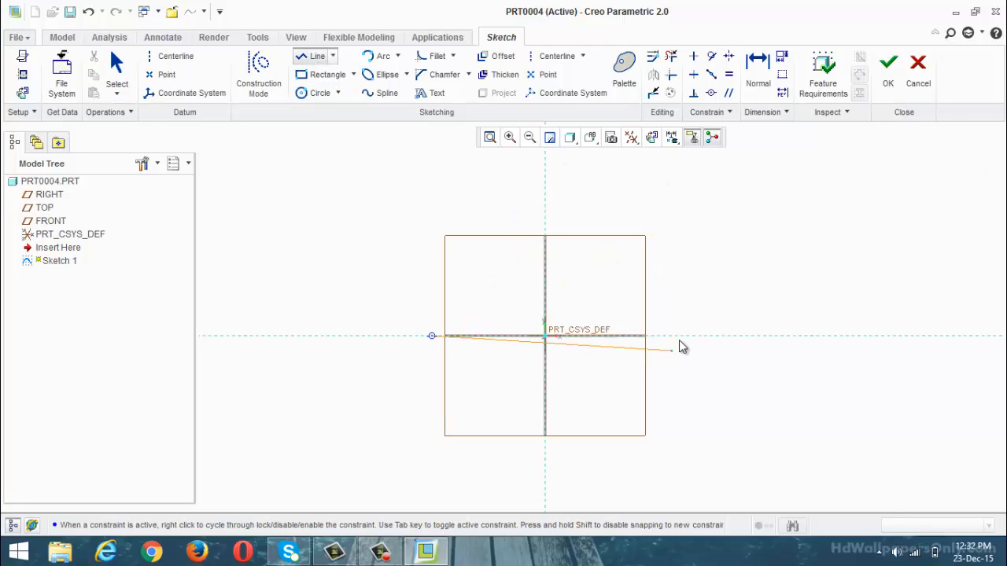
{"action": "left_click", "coordinate": [683, 346]}
{"action": "middle_click", "coordinate": [690, 362]}
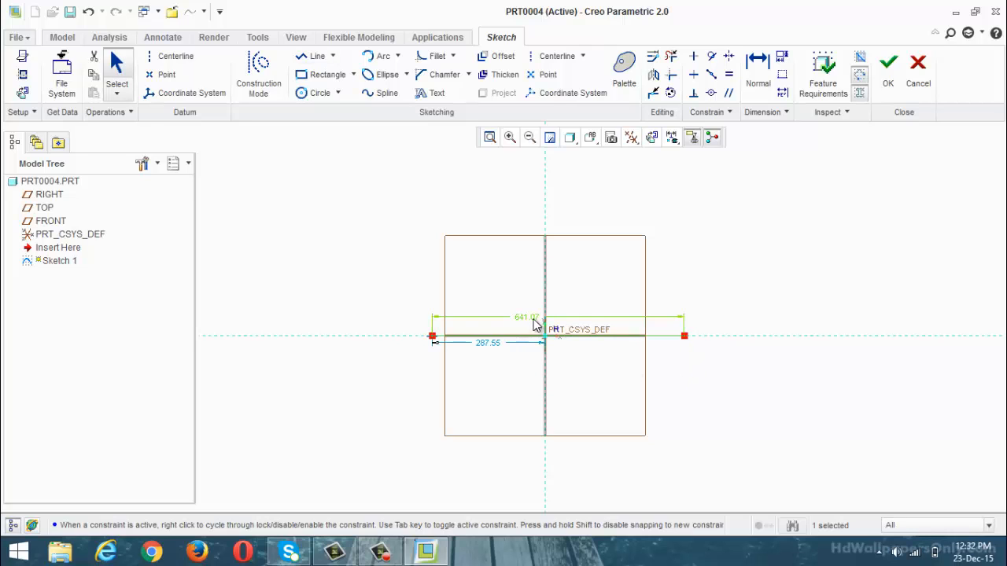
Set the base line's length to 500 mm and the distance from its left end to the vertical reference to 250 mm.
{"action": "double_click", "coordinate": [533, 319]}
{"action": "type", "text": "500"}
{"action": "key", "text": "Return"}
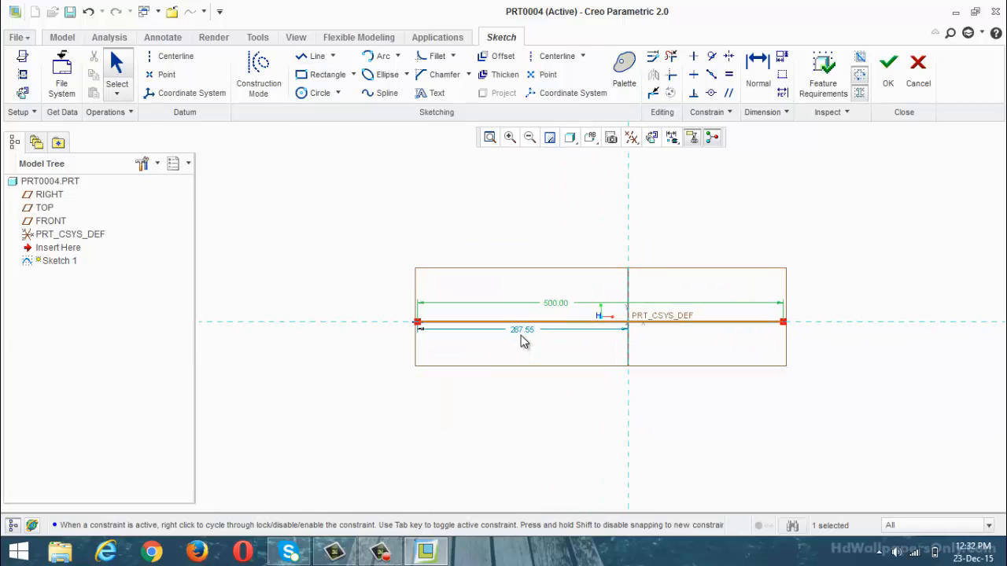
{"action": "double_click", "coordinate": [523, 331]}
{"action": "type", "text": "250"}
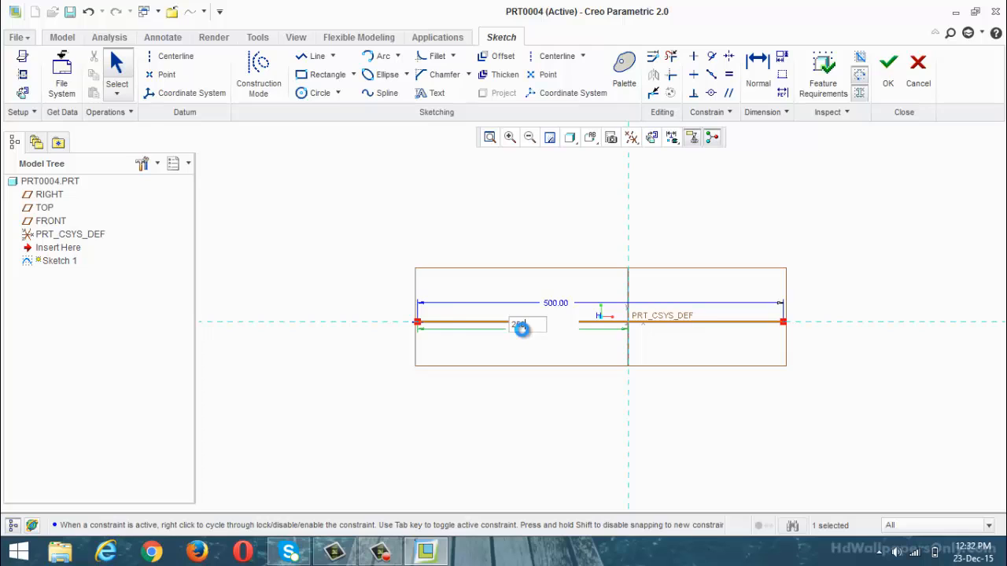
{"action": "key", "text": "Return"}
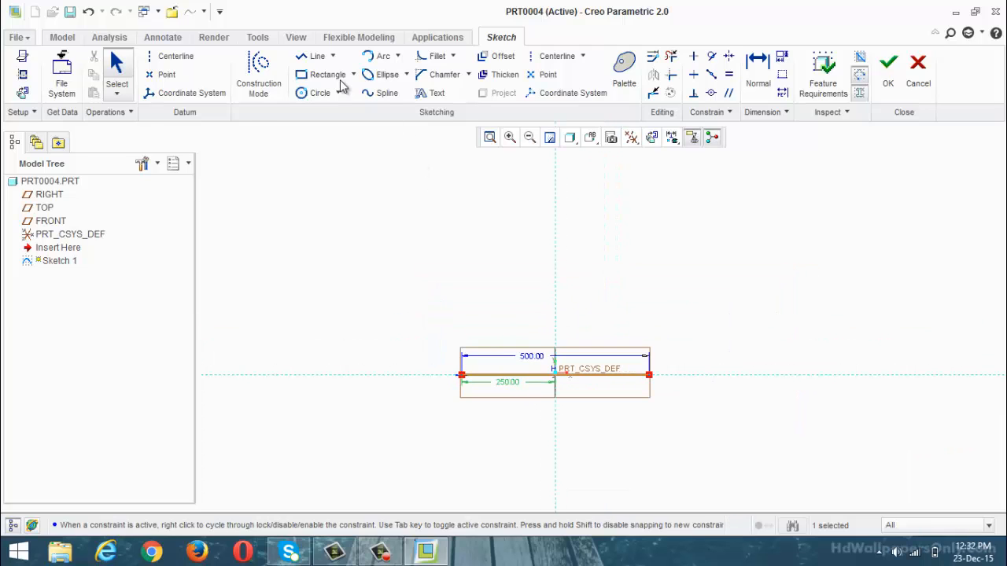
Sketch a shorter horizontal line about 198 mm above the base line, starting about 112 mm left of the vertical reference.
{"action": "left_click", "coordinate": [317, 56]}
{"action": "left_click", "coordinate": [514, 300]}
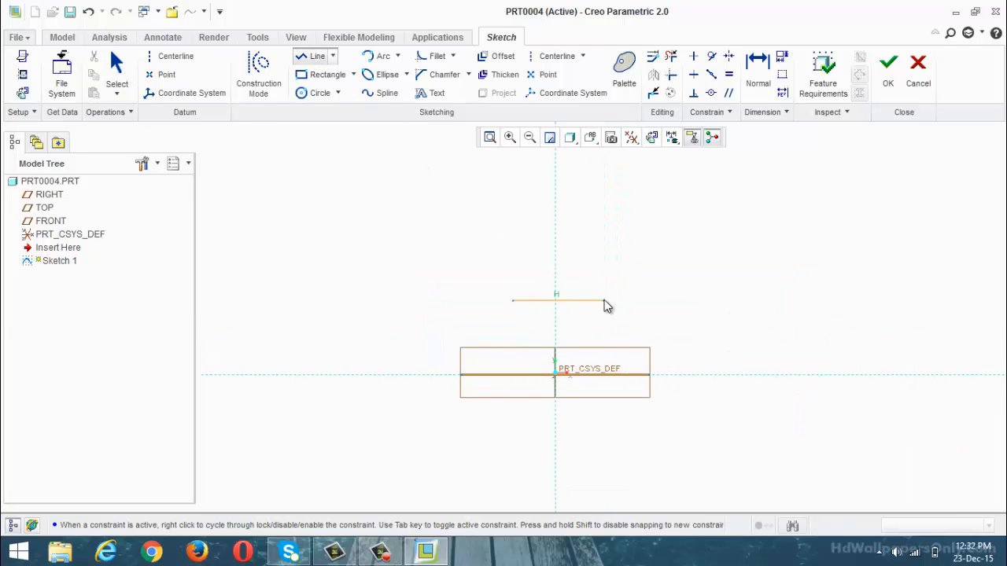
{"action": "left_click", "coordinate": [604, 300]}
{"action": "middle_click", "coordinate": [572, 331]}
{"action": "middle_click", "coordinate": [572, 331]}
Set the upper line's length to 250 mm and the distance from its left end to the vertical reference to 125 mm.
{"action": "double_click", "coordinate": [547, 293]}
{"action": "type", "text": "28"}
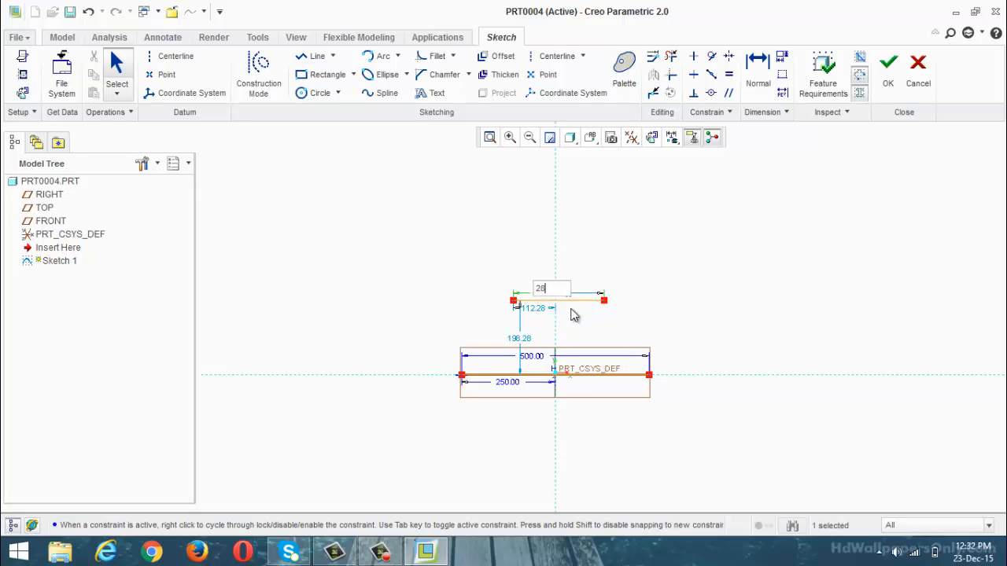
{"action": "type", "text": "0"}
{"action": "key", "text": "Return"}
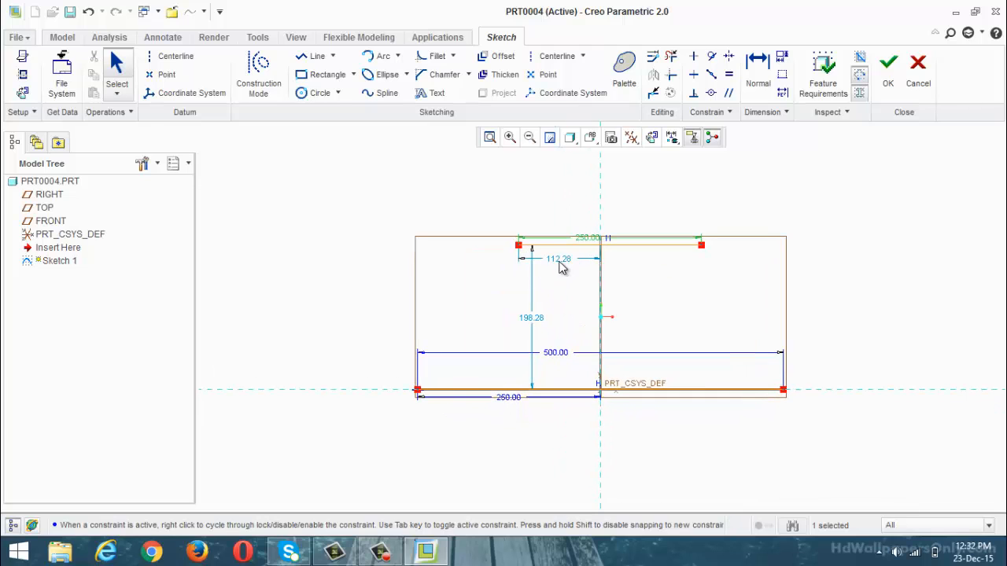
{"action": "double_click", "coordinate": [563, 266]}
{"action": "type", "text": "12"}
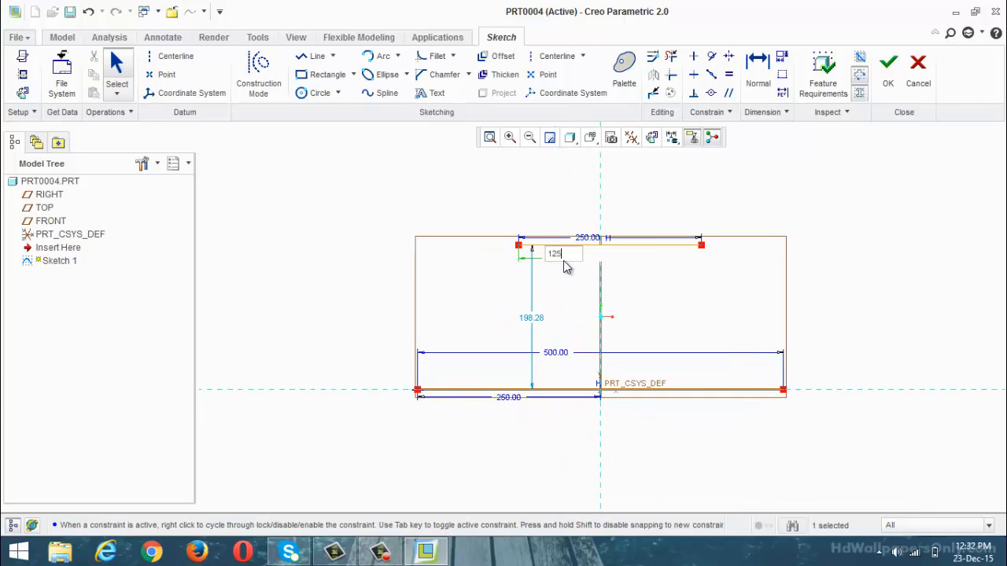
{"action": "type", "text": "5"}
{"action": "key", "text": "Return"}
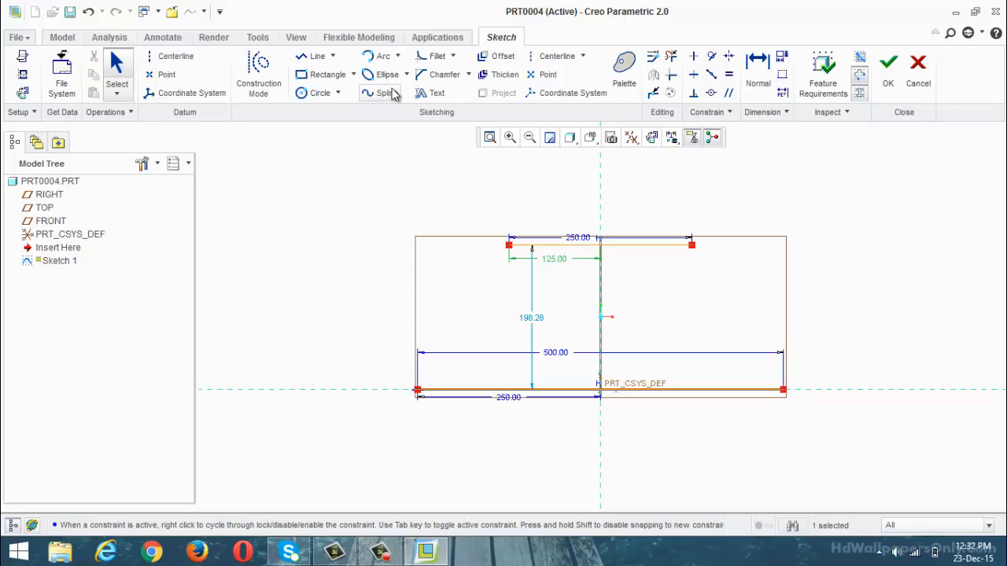
Connect the ends of the upper and base lines with two slanted lines to close the trapezoid, and finish the sketch.
{"action": "left_click", "coordinate": [313, 56]}
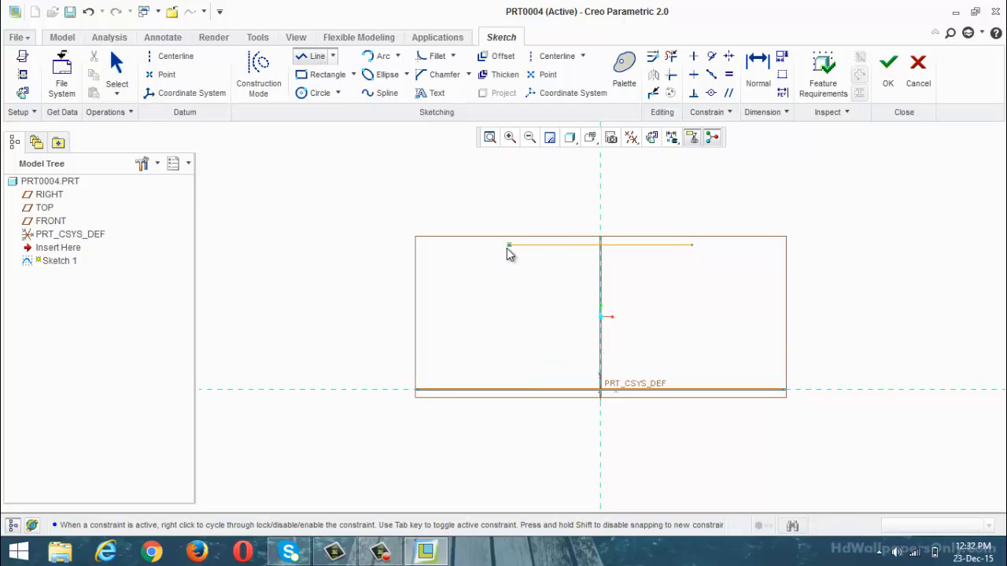
{"action": "left_click", "coordinate": [508, 246]}
{"action": "left_click", "coordinate": [418, 390]}
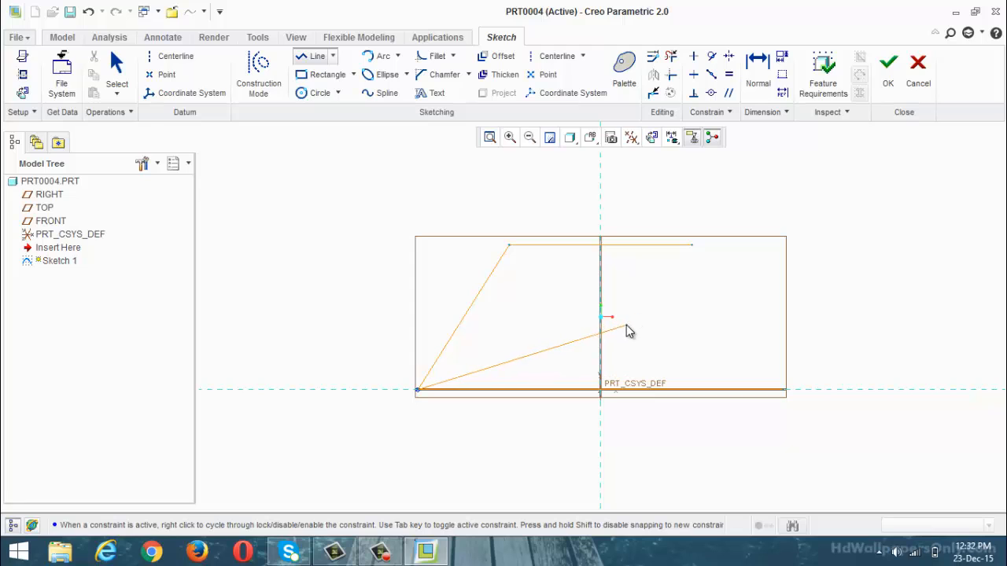
{"action": "middle_click", "coordinate": [628, 325]}
{"action": "left_click", "coordinate": [691, 245]}
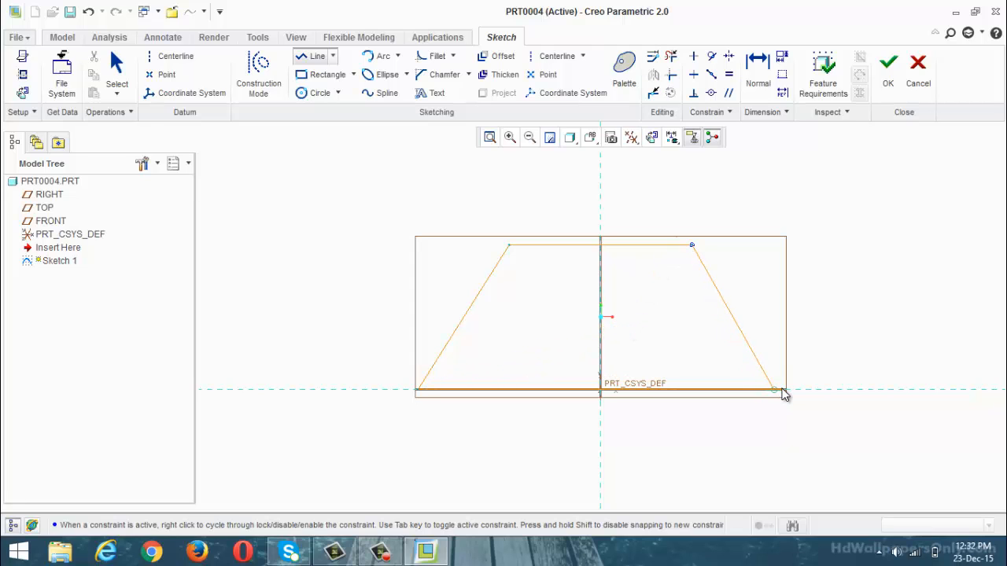
{"action": "left_click", "coordinate": [783, 391]}
{"action": "middle_click", "coordinate": [733, 431]}
{"action": "middle_click", "coordinate": [733, 431]}
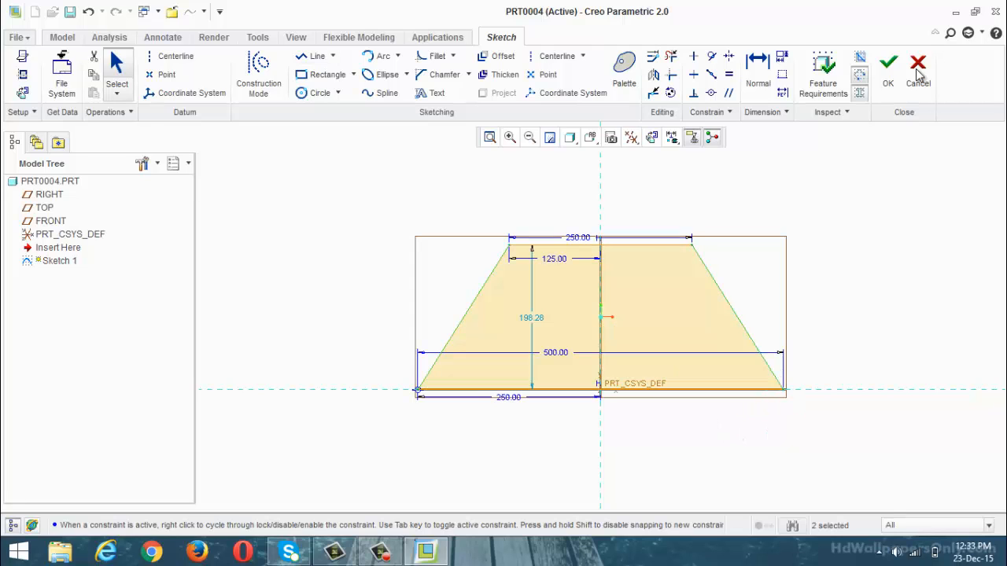
{"action": "left_click", "coordinate": [888, 67]}
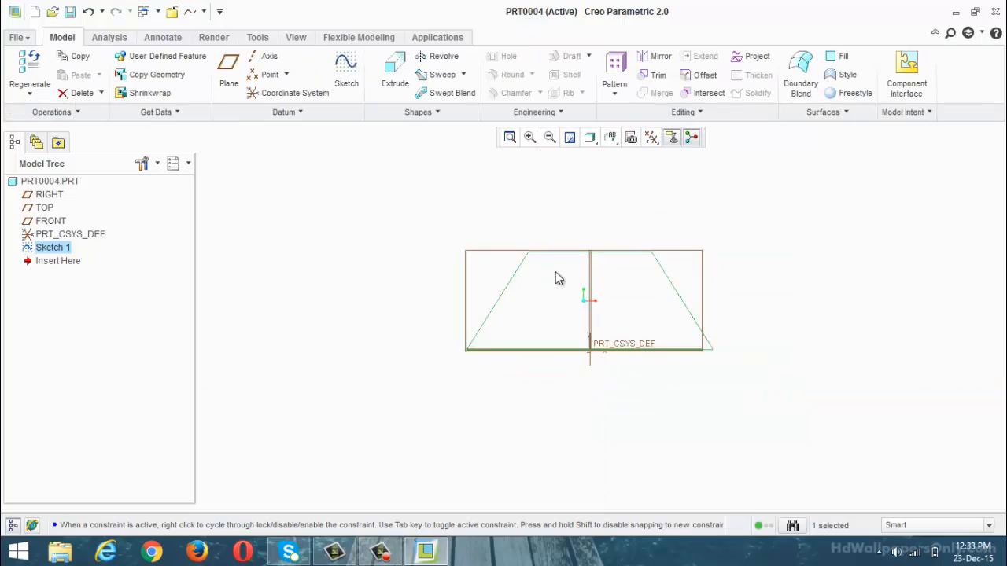
Extrude the trapezoid sketch symmetrically about its sketch plane to a total depth of 250 mm.
{"action": "left_click", "coordinate": [390, 79]}
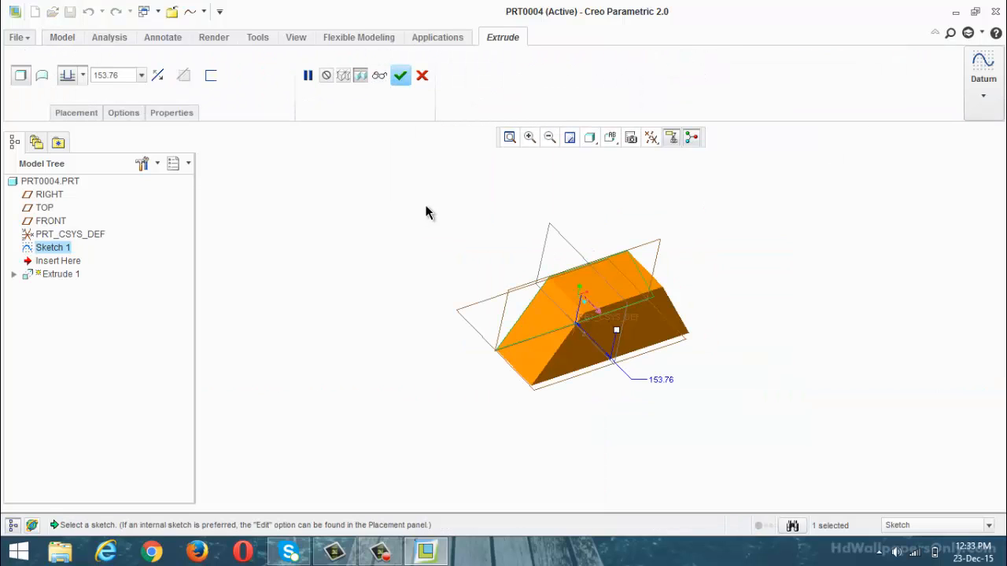
{"action": "left_click", "coordinate": [82, 76]}
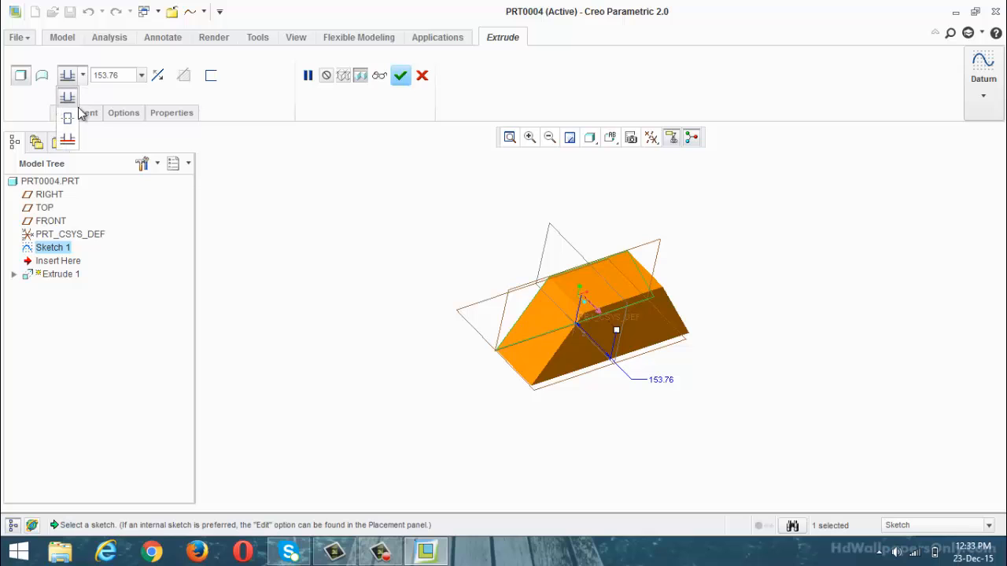
{"action": "left_click", "coordinate": [67, 112]}
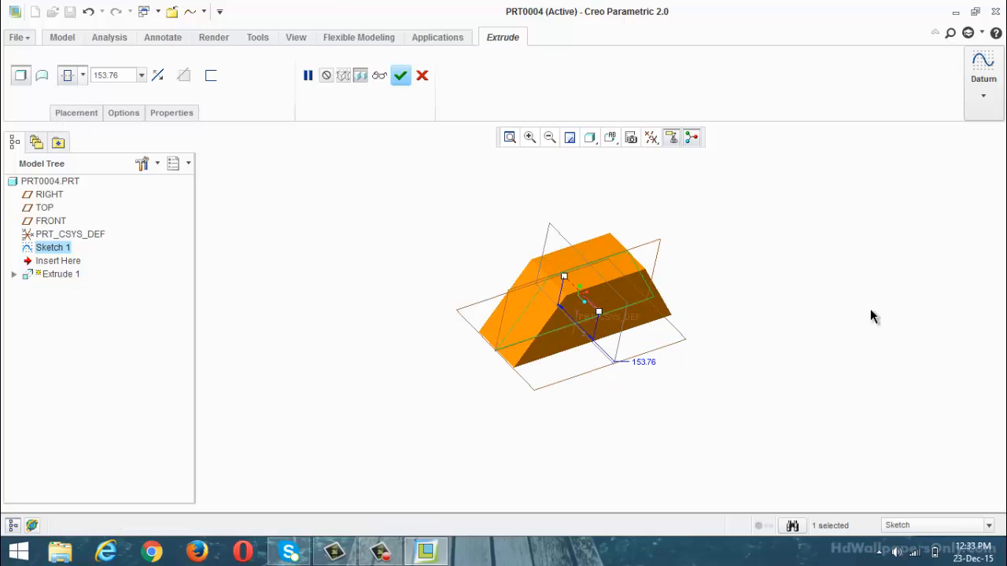
{"action": "middle_click_drag", "start_coordinate": [872, 314], "coordinate": [699, 243]}
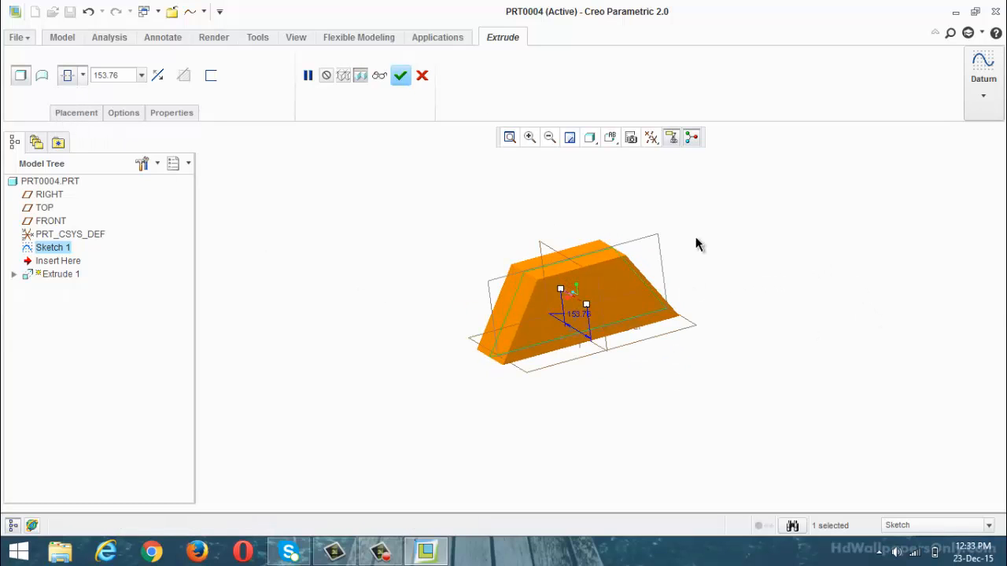
{"action": "left_click", "coordinate": [127, 78]}
{"action": "type", "text": "250"}
{"action": "key", "text": "Return"}
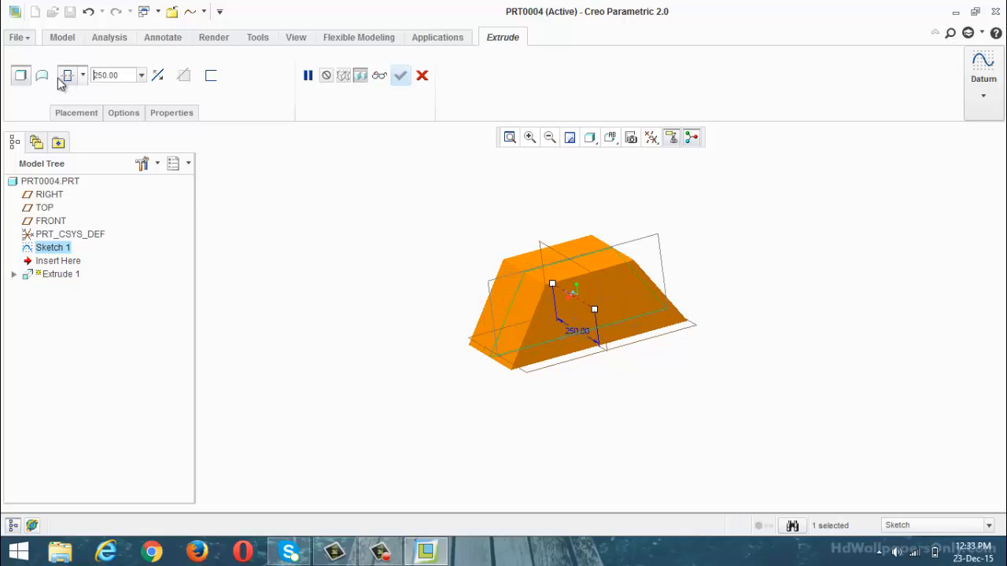
{"action": "left_click", "coordinate": [401, 76]}
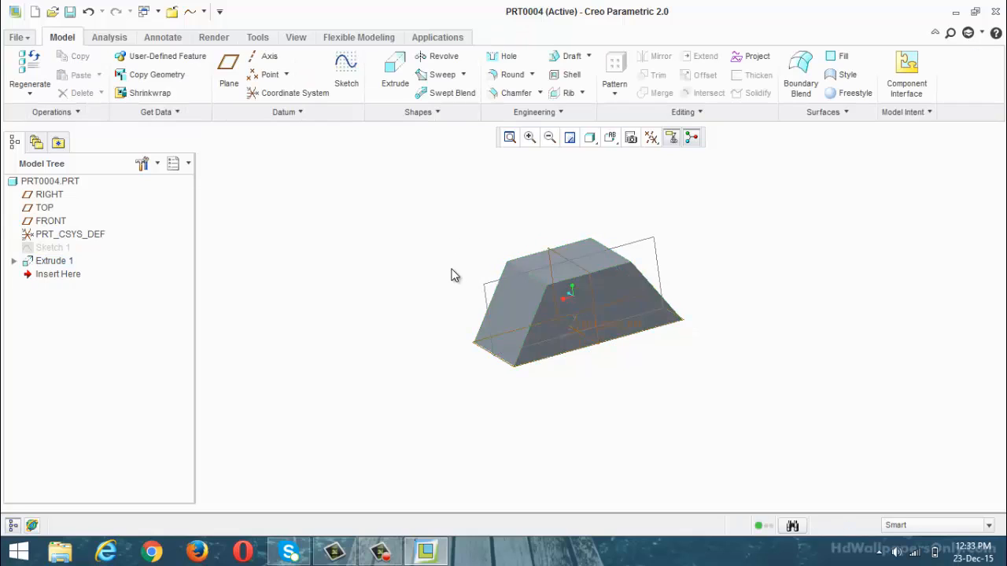
{"action": "middle_click_drag", "start_coordinate": [453, 274], "coordinate": [639, 326]}
{"action": "mouse_move", "coordinate": [728, 306]}
{"action": "middle_mouse_down"}
{"action": "mouse_move", "coordinate": [741, 319]}
{"action": "mouse_move", "coordinate": [728, 311]}
{"action": "middle_mouse_up"}
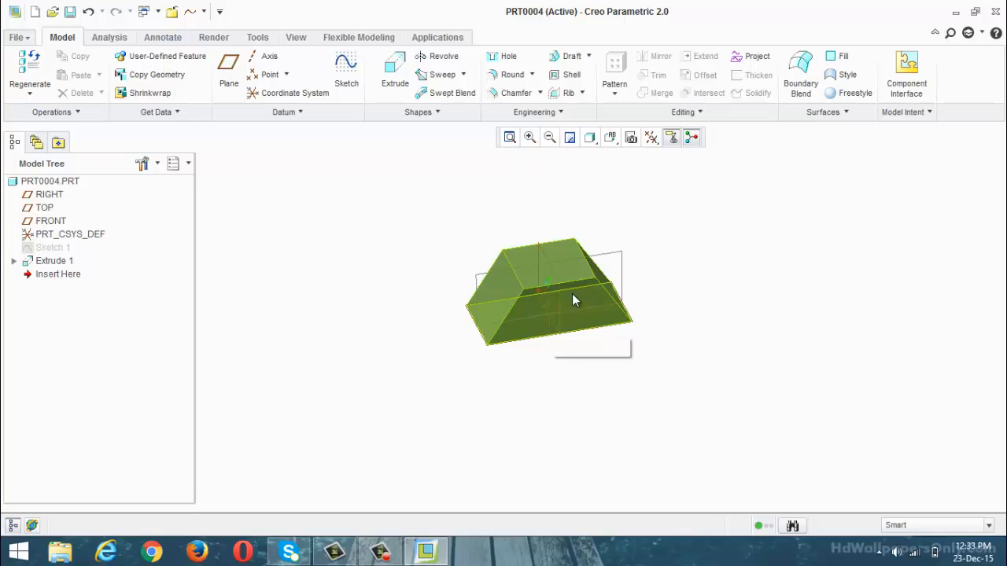
{"action": "left_click", "coordinate": [346, 71]}
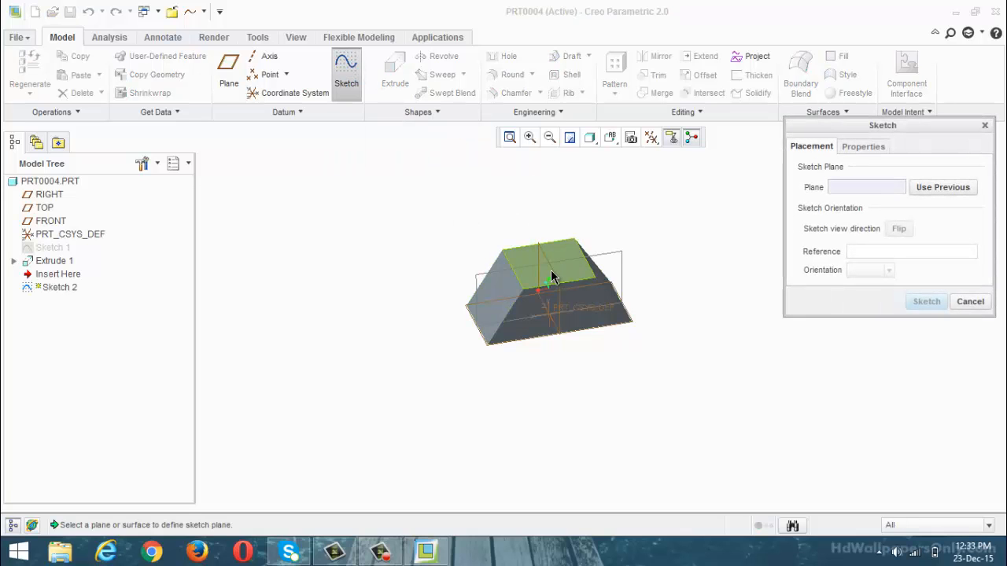
{"action": "left_click", "coordinate": [551, 277]}
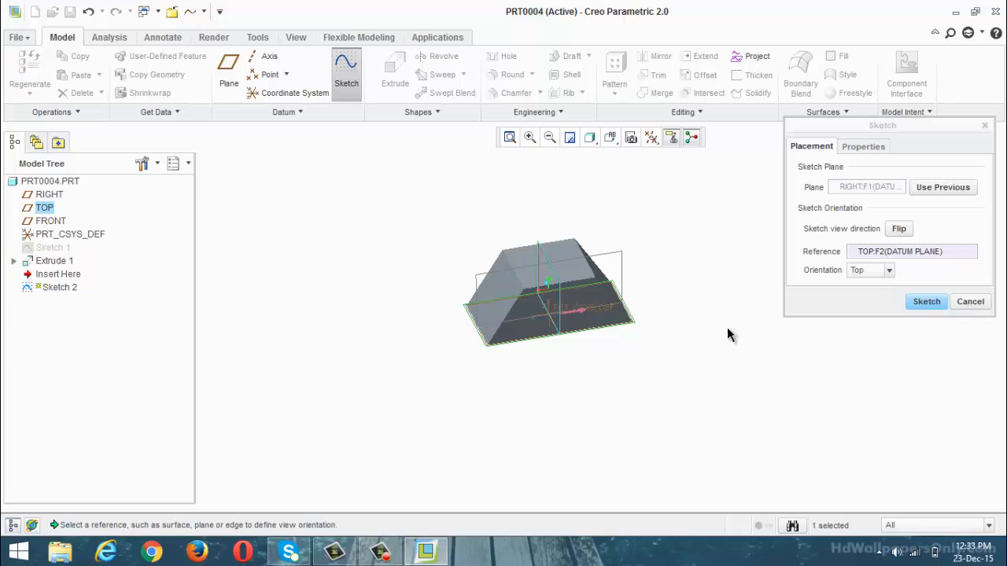
{"action": "left_click", "coordinate": [970, 302]}
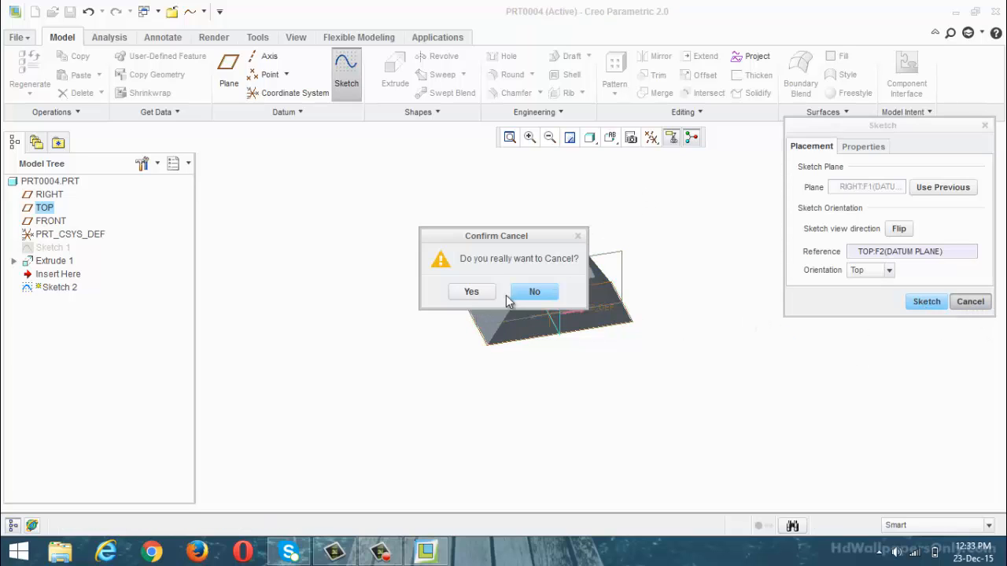
{"action": "left_click", "coordinate": [472, 292]}
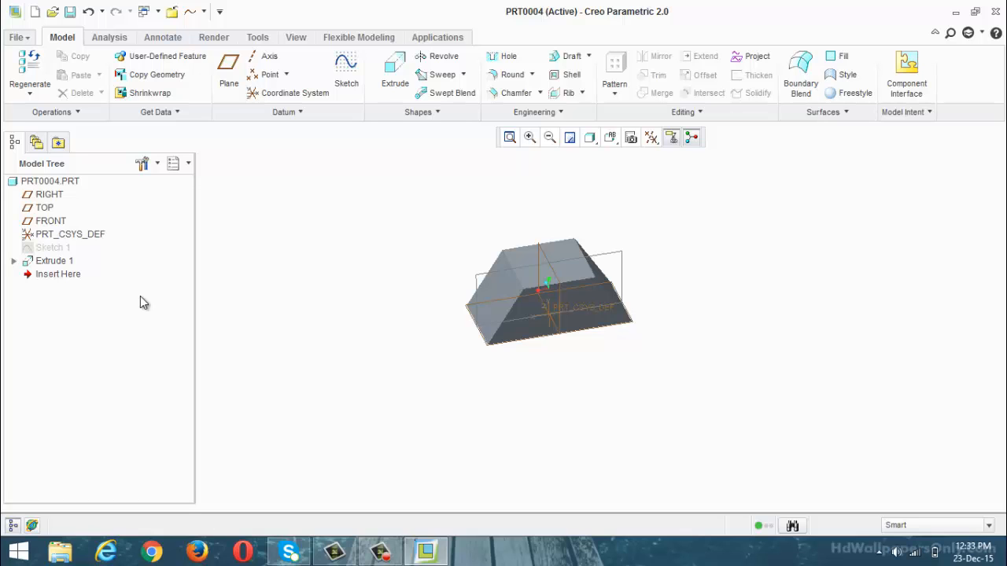
Start a sketch on the RIGHT plane with the TOP plane as reference, and orient the view parallel to it.
{"action": "left_click", "coordinate": [346, 71]}
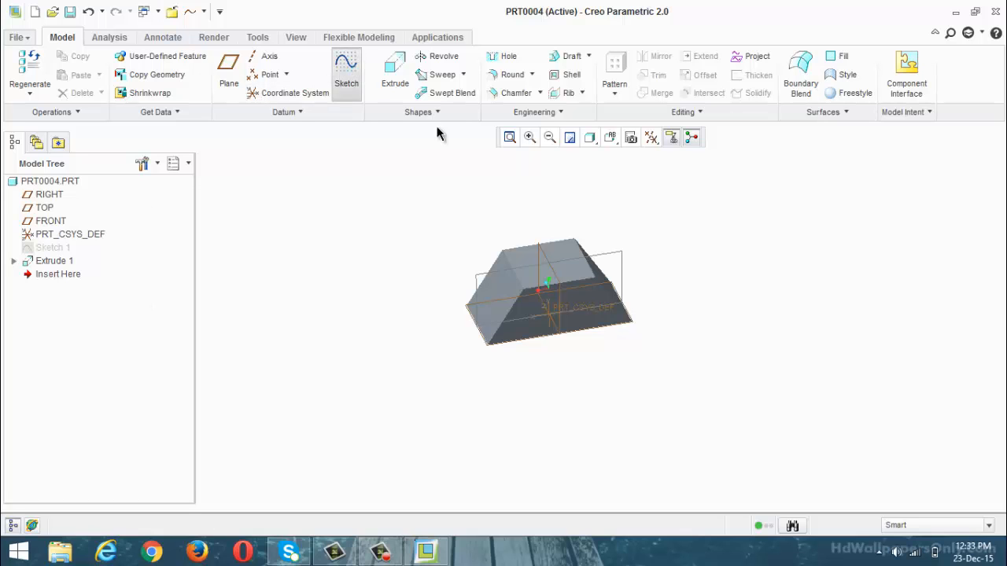
{"action": "left_click", "coordinate": [555, 273]}
{"action": "left_click", "coordinate": [926, 302]}
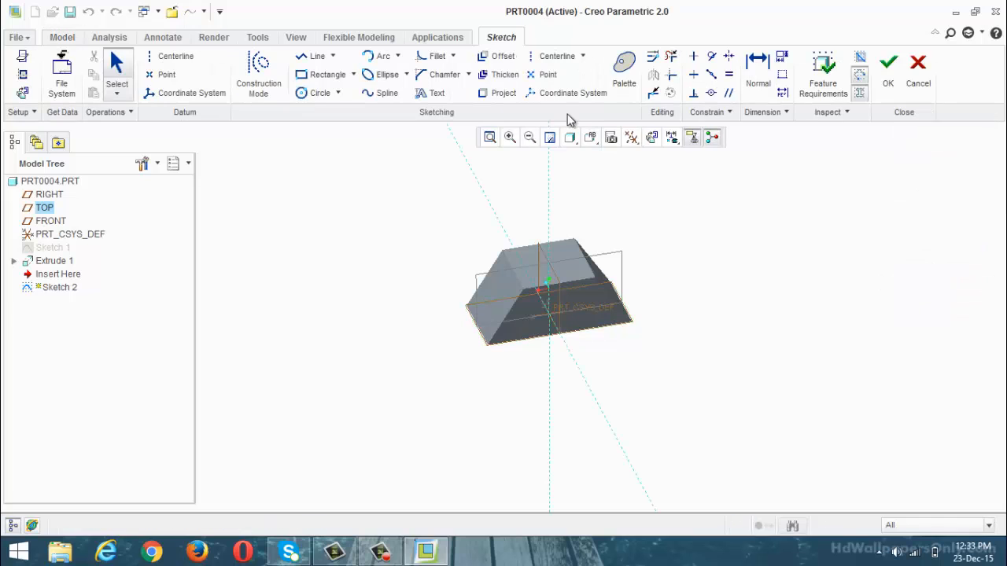
{"action": "left_click", "coordinate": [651, 138]}
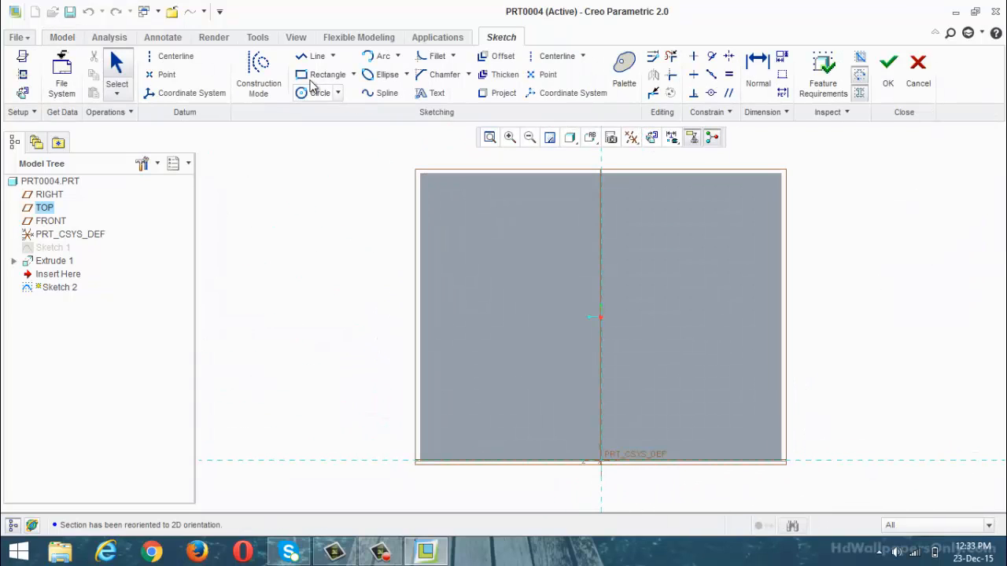
Sketch a rectangle across the vertical reference, from just above the block's top edge down into the block, and finish the sketch.
{"action": "left_click", "coordinate": [323, 74]}
{"action": "left_click", "coordinate": [511, 162]}
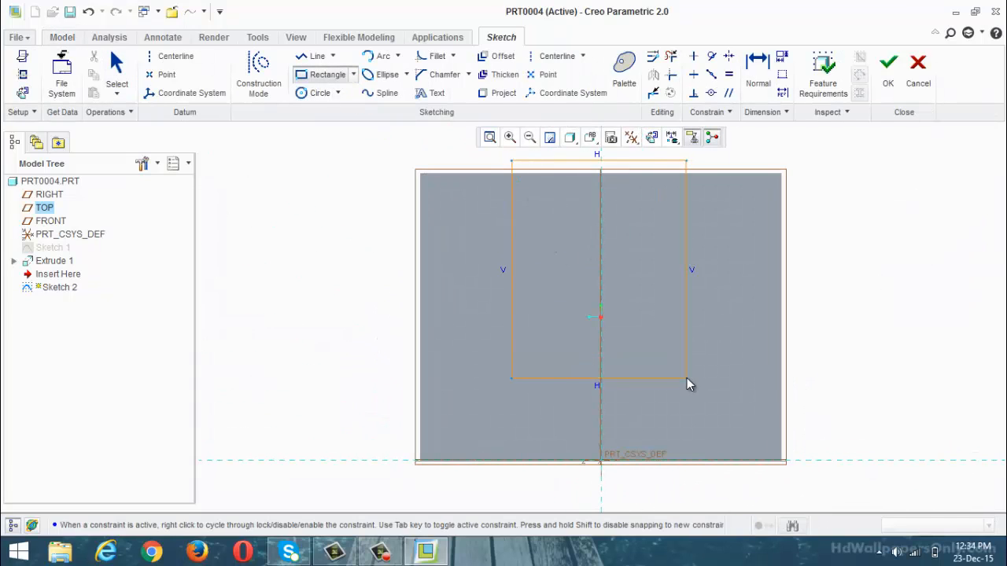
{"action": "left_click", "coordinate": [887, 66]}
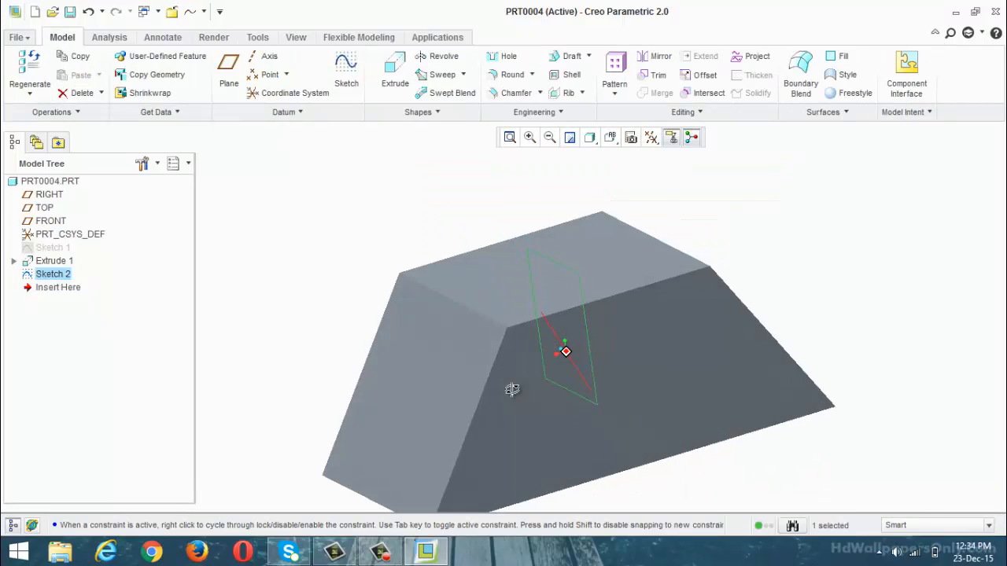
Extrude the rectangle sketch symmetrically as a material-removing cut about 815 mm deep through the whole block.
{"action": "left_click", "coordinate": [395, 73]}
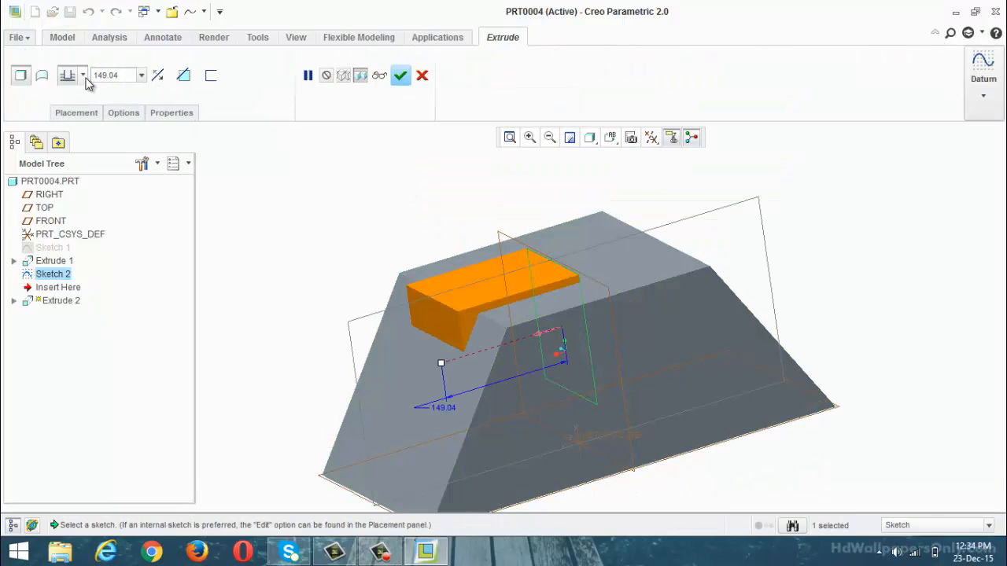
{"action": "left_click", "coordinate": [82, 74]}
{"action": "left_click", "coordinate": [68, 118]}
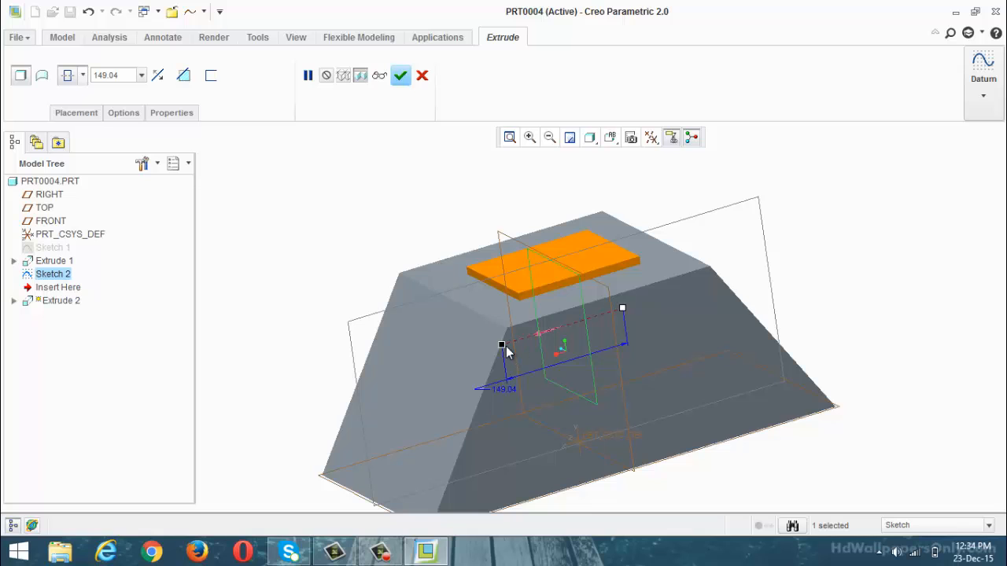
{"action": "left_click_drag", "start_coordinate": [503, 345], "coordinate": [239, 445]}
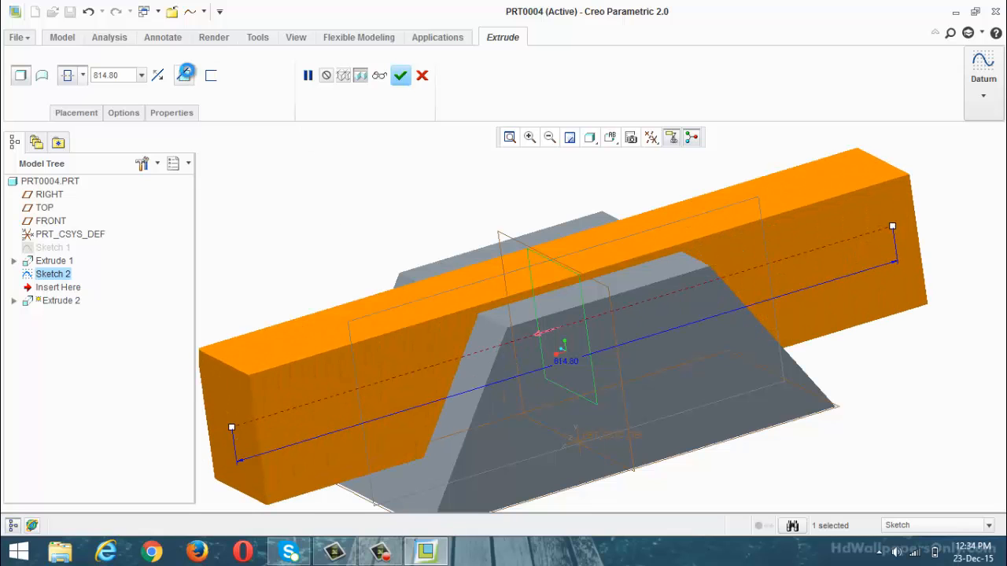
{"action": "left_click", "coordinate": [183, 74]}
{"action": "left_click", "coordinate": [421, 75]}
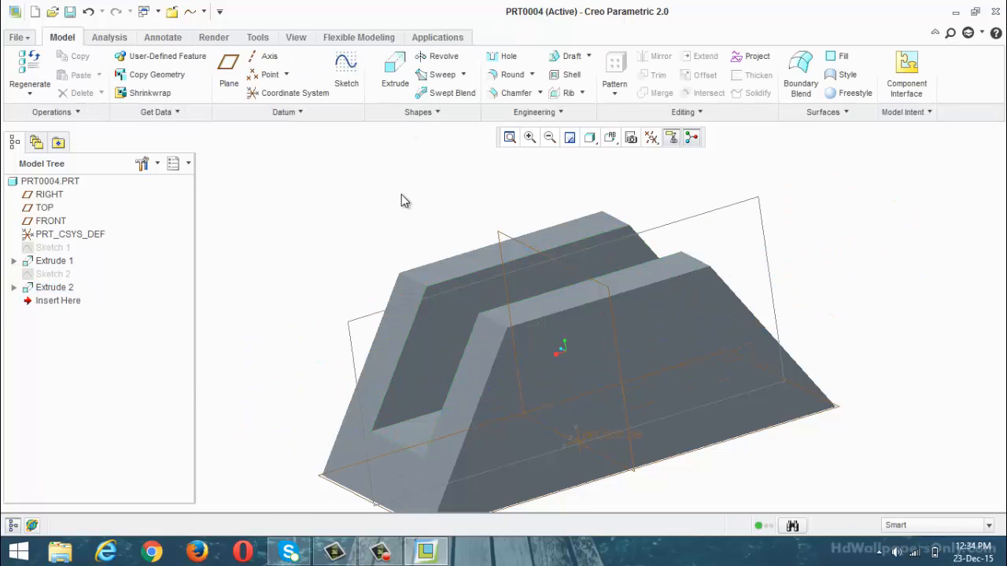
{"action": "middle_click_drag", "start_coordinate": [402, 200], "coordinate": [381, 229]}
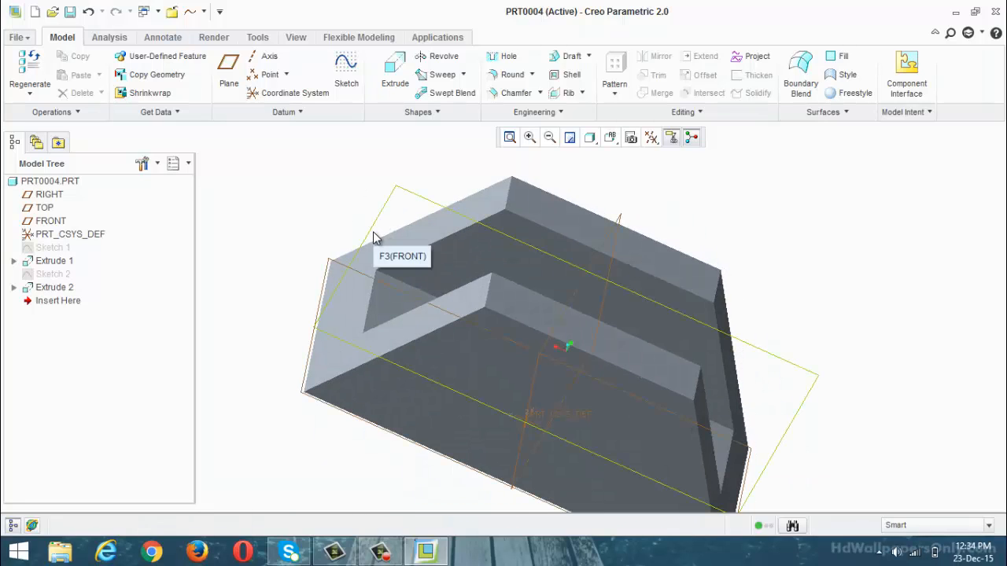
Undo the slot cut, the trapezoidal block and their sketches, and close the part.
{"action": "key", "text": "ctrl+z"}
{"action": "key", "text": "ctrl+z"}
{"action": "key", "text": "ctrl+z"}
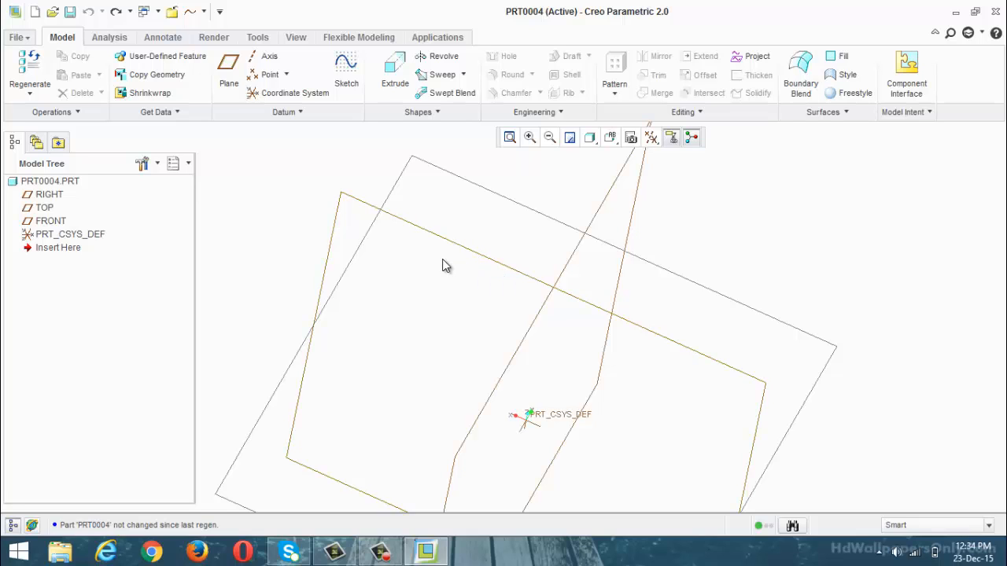
{"action": "left_click", "coordinate": [190, 12]}
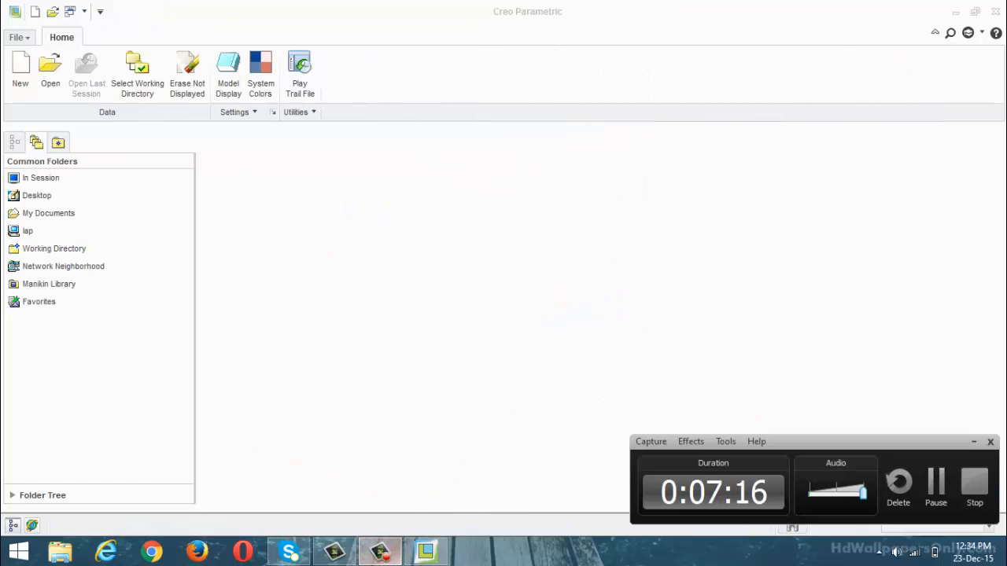
{"action": "left_click", "coordinate": [935, 484]}
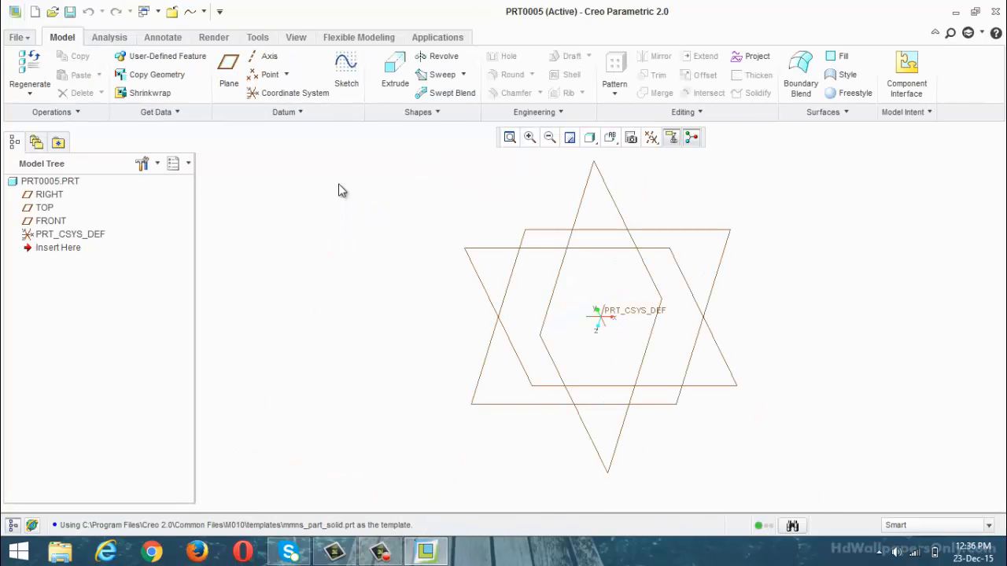
Start a sketch on the FRONT plane and draw a base line about 510 mm long on the horizontal reference, crossing the vertical one.
{"action": "left_click", "coordinate": [70, 220]}
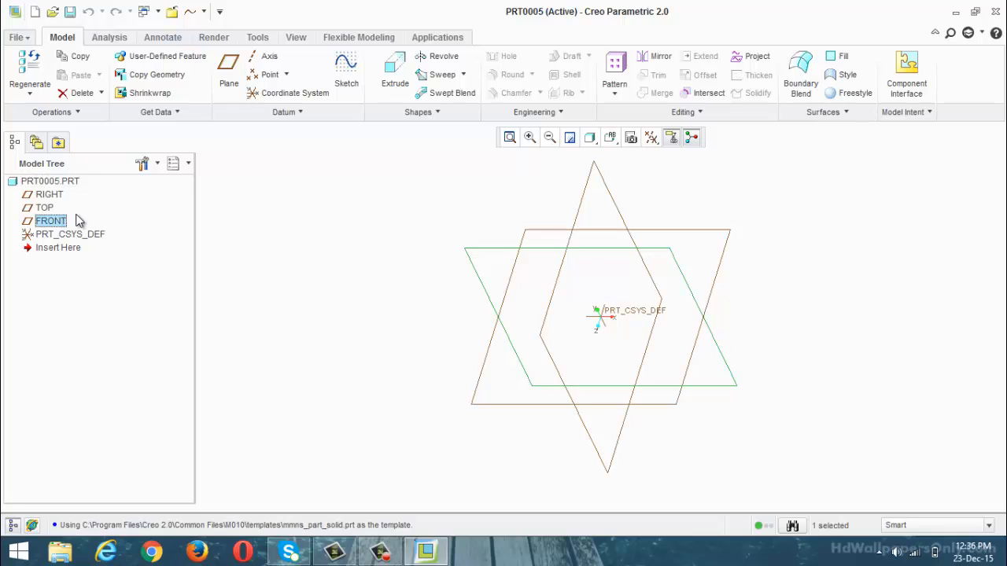
{"action": "left_click", "coordinate": [346, 79]}
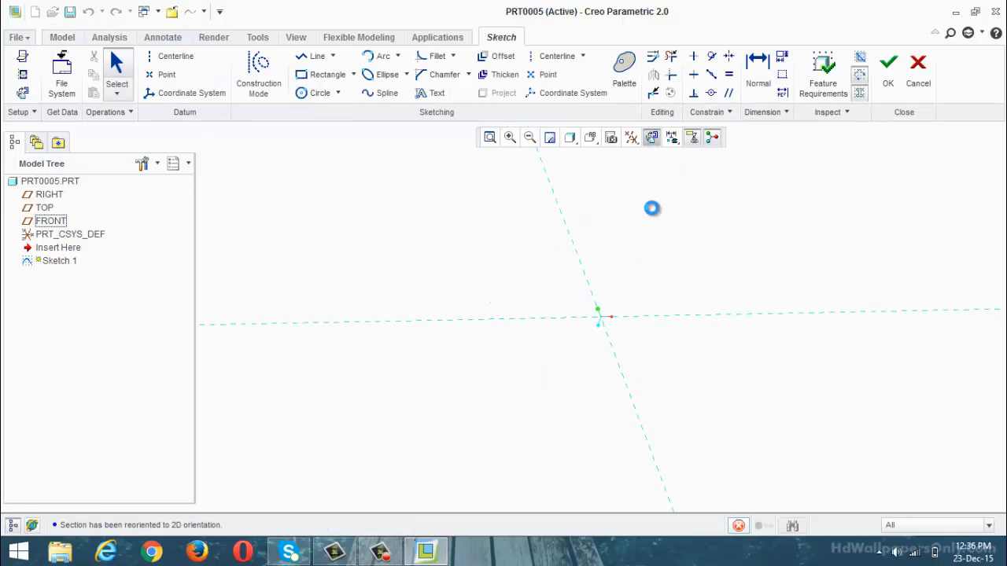
{"action": "left_click", "coordinate": [313, 59]}
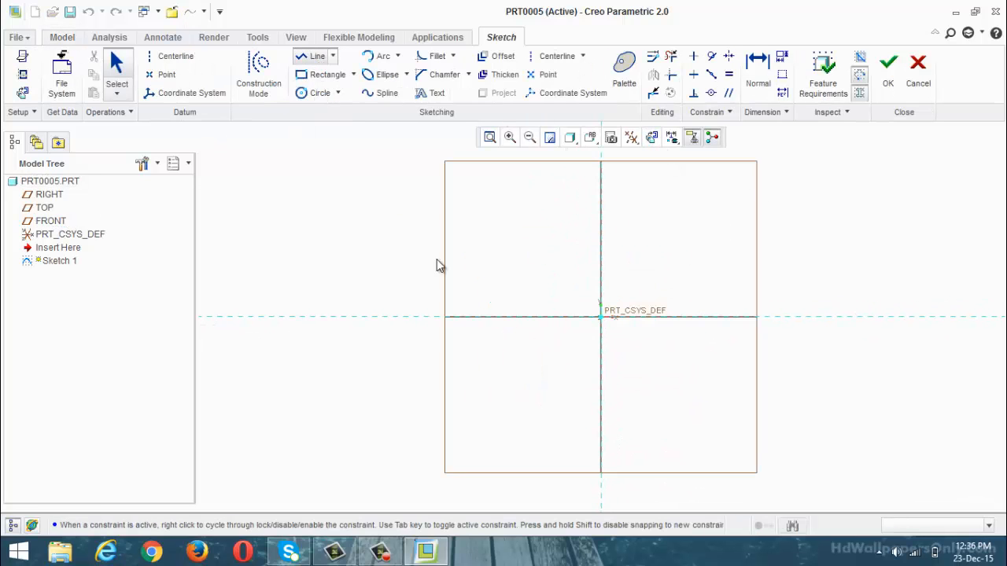
{"action": "left_click", "coordinate": [486, 318]}
{"action": "left_click", "coordinate": [799, 322]}
{"action": "middle_click", "coordinate": [535, 331]}
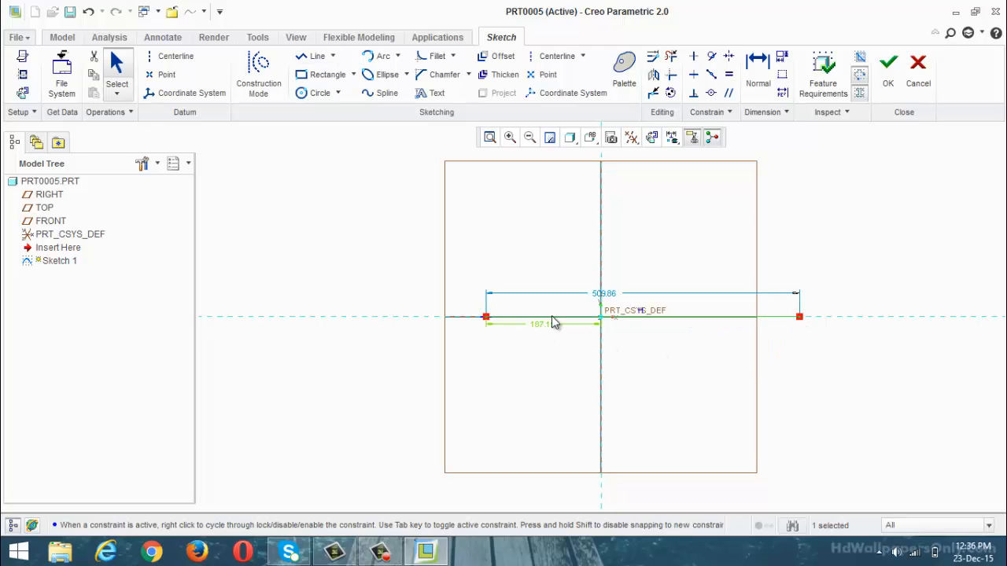
Set the base line's length to 80 mm and its left end's distance from the vertical reference to 40 mm.
{"action": "double_click", "coordinate": [600, 293]}
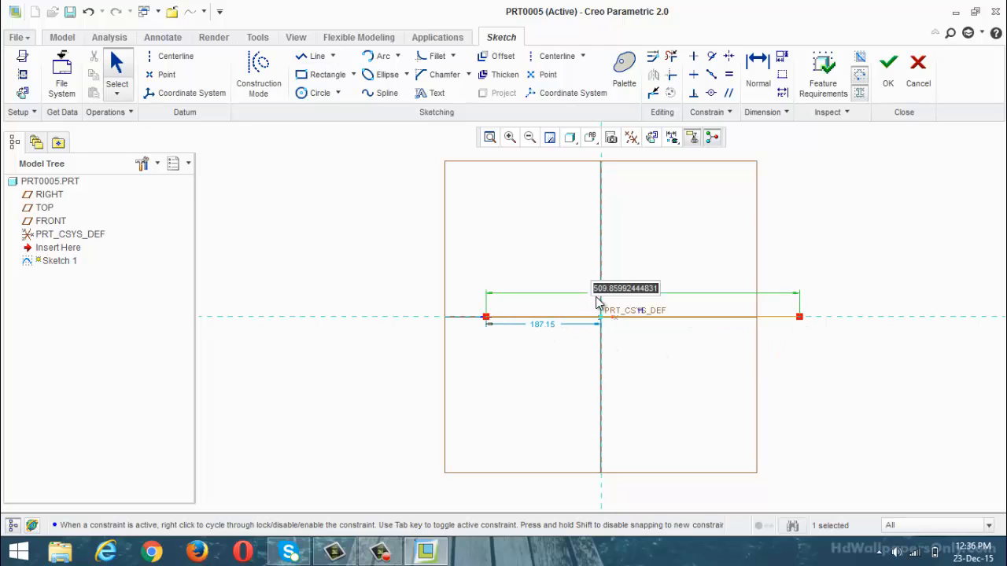
{"action": "type", "text": "80"}
{"action": "key", "text": "Return"}
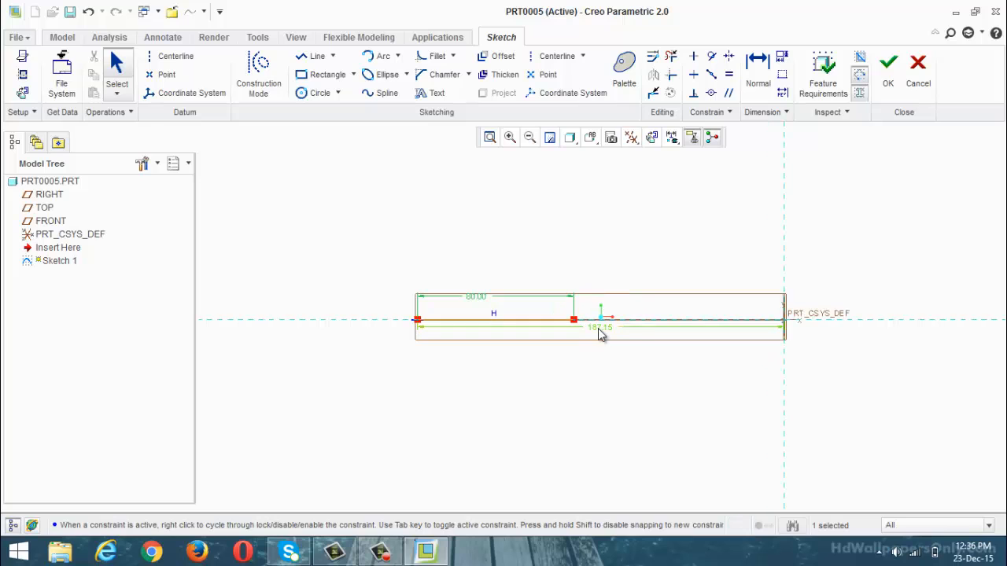
{"action": "double_click", "coordinate": [599, 330]}
{"action": "type", "text": "40"}
{"action": "key", "text": "Return"}
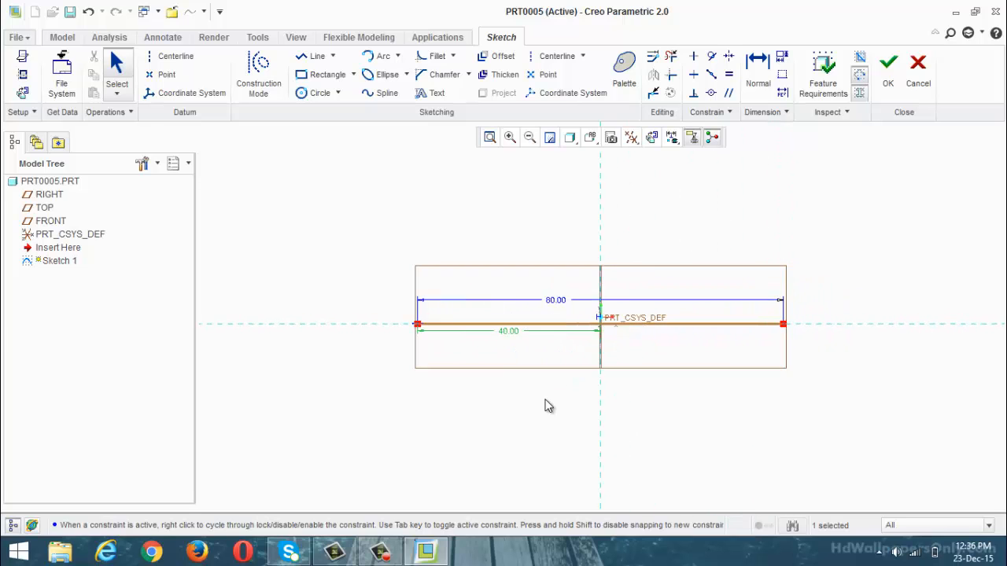
Draw a horizontal line about 53 mm long across the vertical reference, about 42 mm above the base line.
{"action": "left_click", "coordinate": [317, 56]}
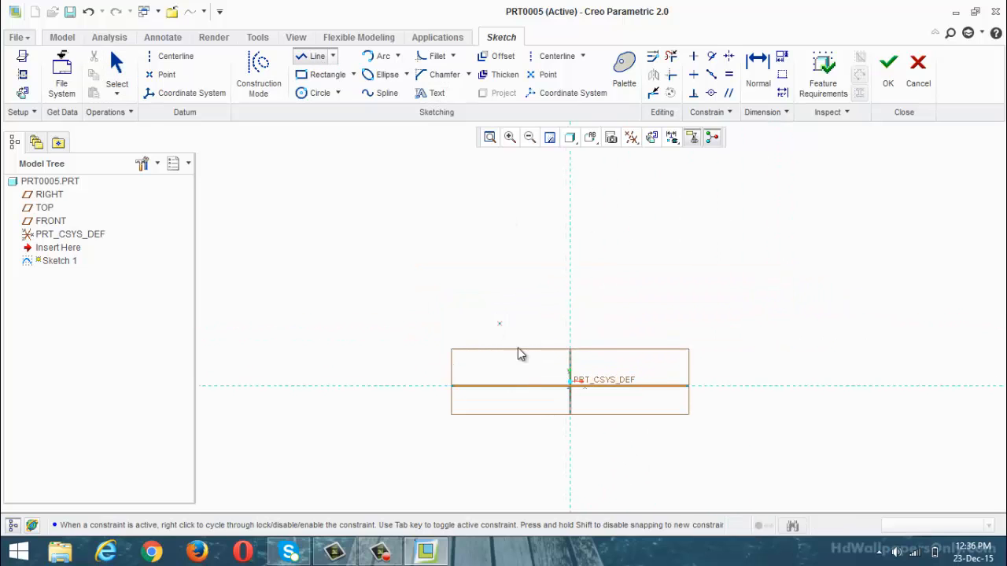
{"action": "left_click", "coordinate": [509, 263]}
{"action": "left_click", "coordinate": [665, 264]}
{"action": "middle_click", "coordinate": [682, 304]}
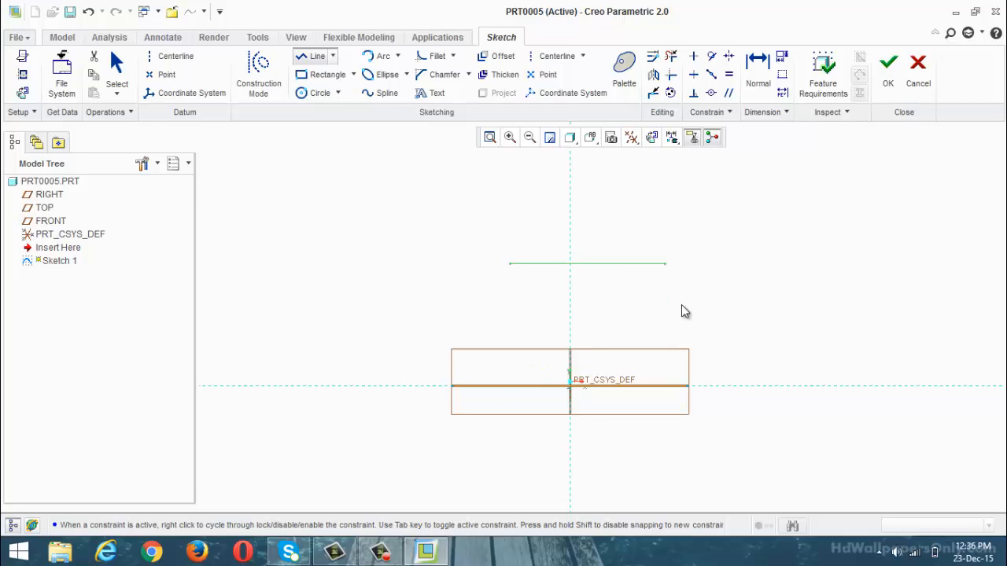
{"action": "middle_click", "coordinate": [681, 304]}
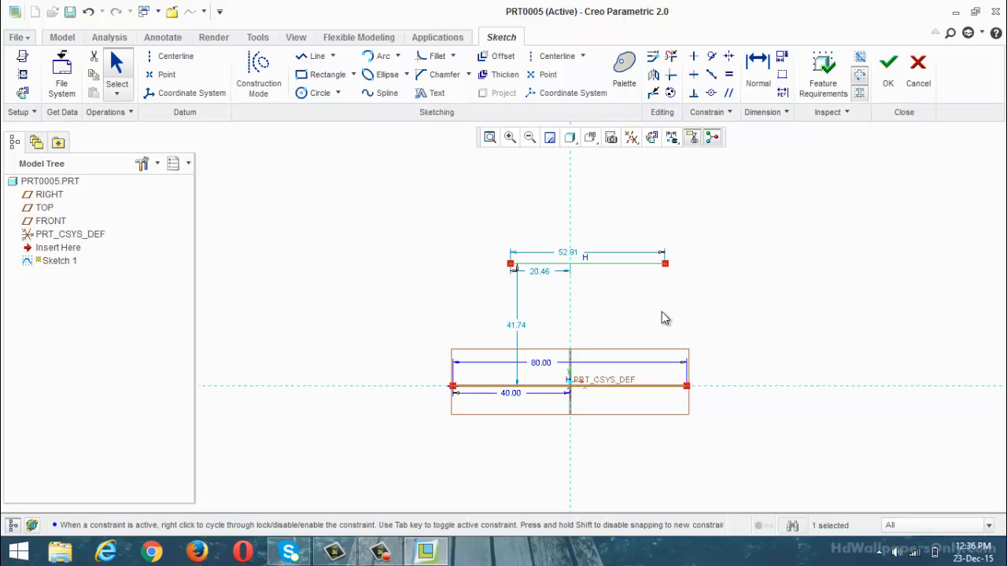
Set the upper line's length to 60 mm, its left end 30 mm from the vertical reference, and its height above the base to 30 mm.
{"action": "left_click", "coordinate": [575, 251]}
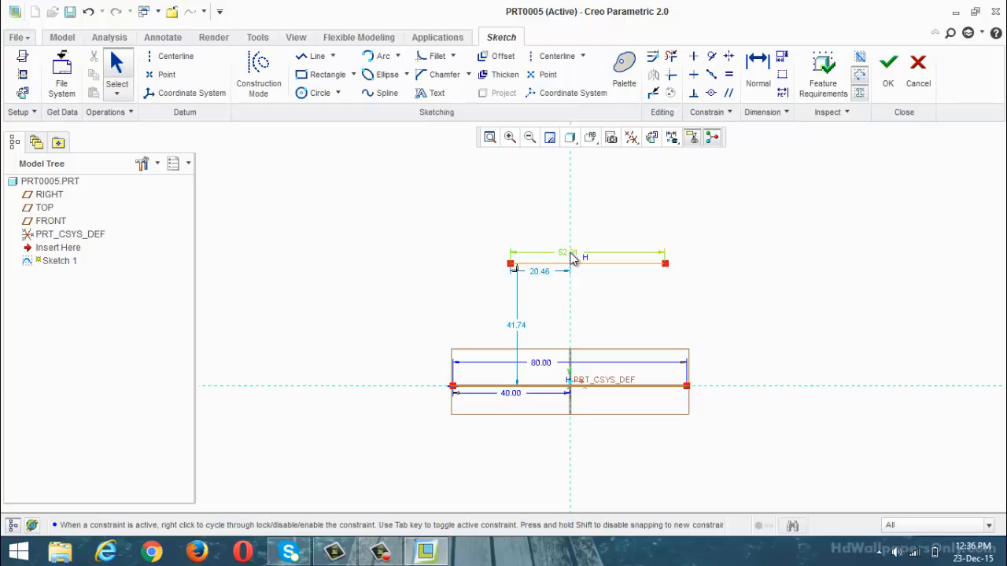
{"action": "double_click", "coordinate": [571, 253]}
{"action": "type", "text": "60"}
{"action": "key", "text": "Return"}
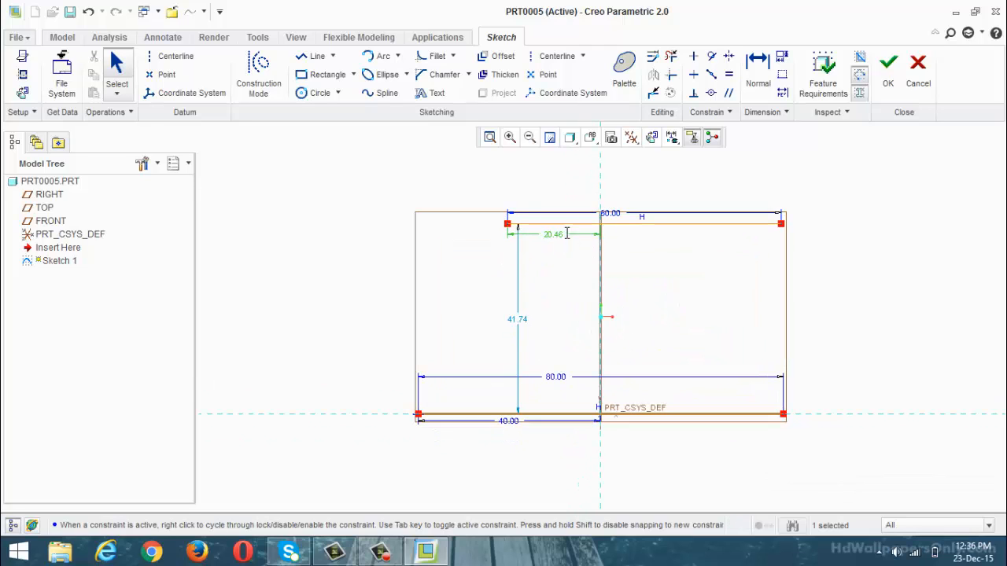
{"action": "double_click", "coordinate": [570, 236]}
{"action": "type", "text": "30"}
{"action": "key", "text": "Return"}
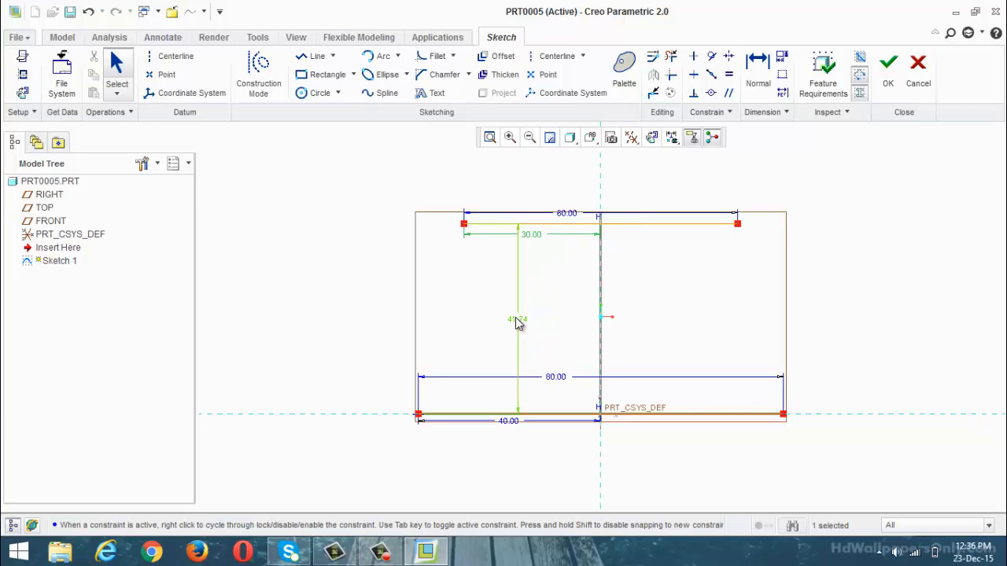
{"action": "double_click", "coordinate": [517, 319]}
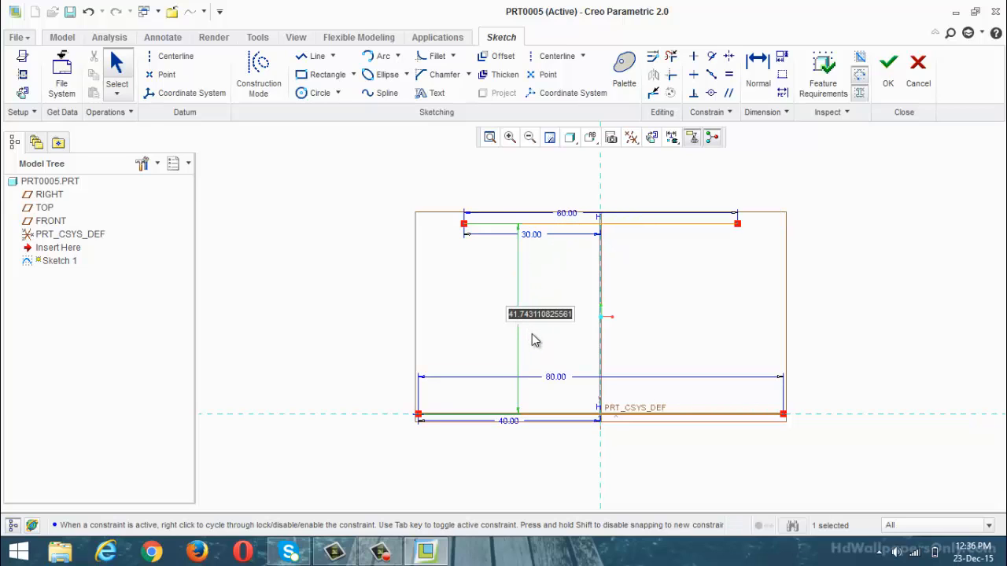
{"action": "type", "text": "30"}
{"action": "key", "text": "Return"}
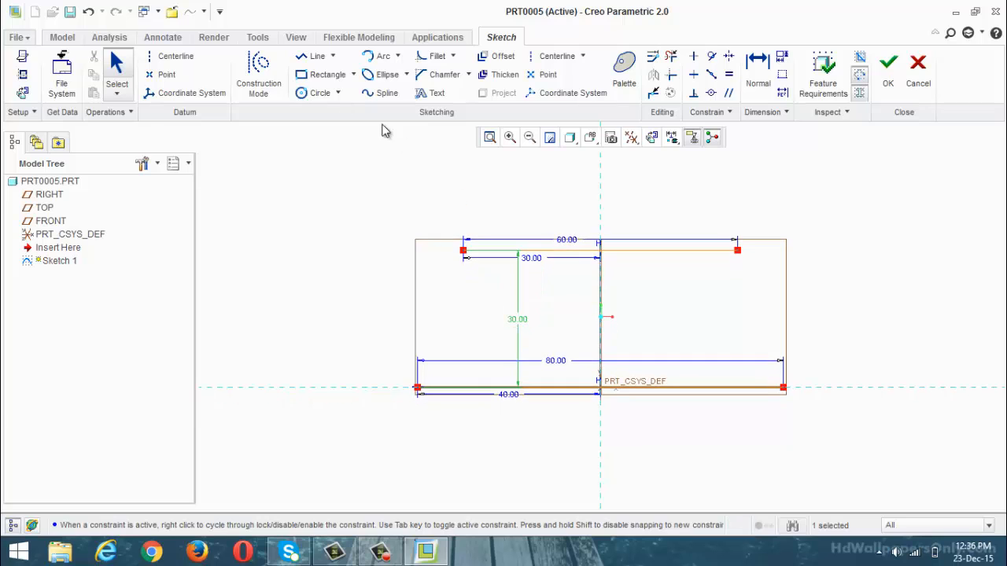
Connect the ends of the upper line to the ends of the base line with two slanted lines.
{"action": "left_click", "coordinate": [318, 60]}
{"action": "left_click", "coordinate": [463, 250]}
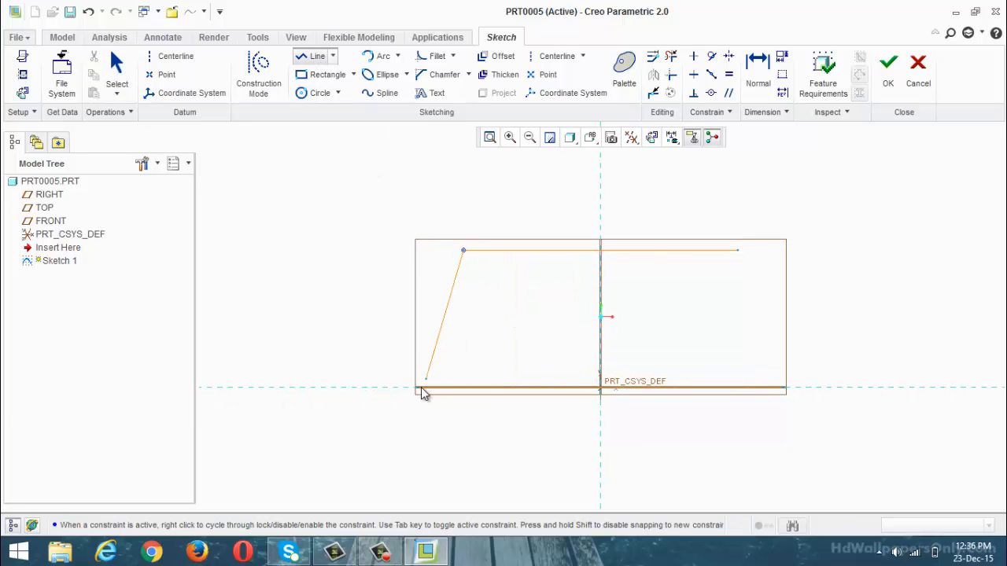
{"action": "left_click", "coordinate": [418, 387]}
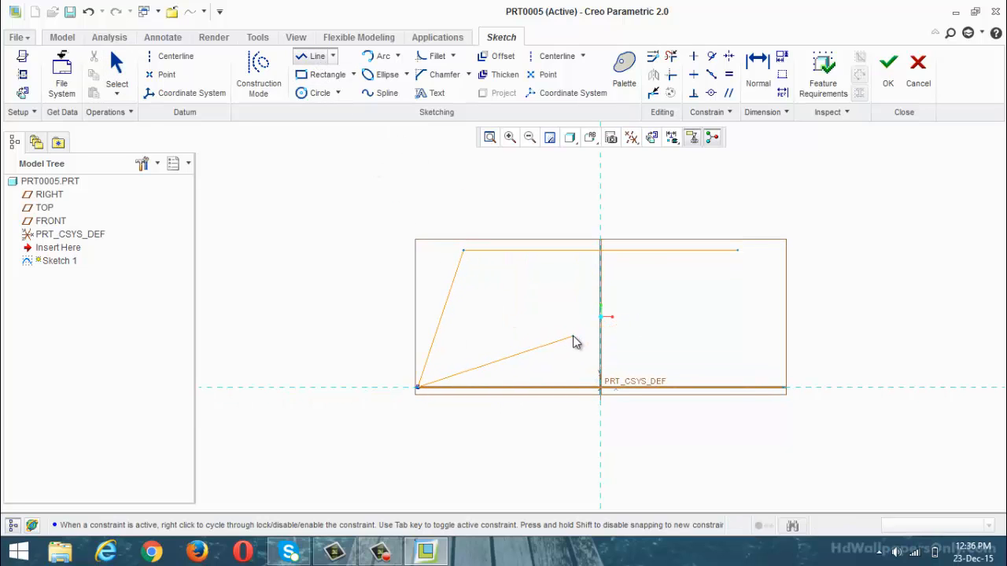
{"action": "middle_click", "coordinate": [574, 340]}
{"action": "left_click", "coordinate": [733, 252]}
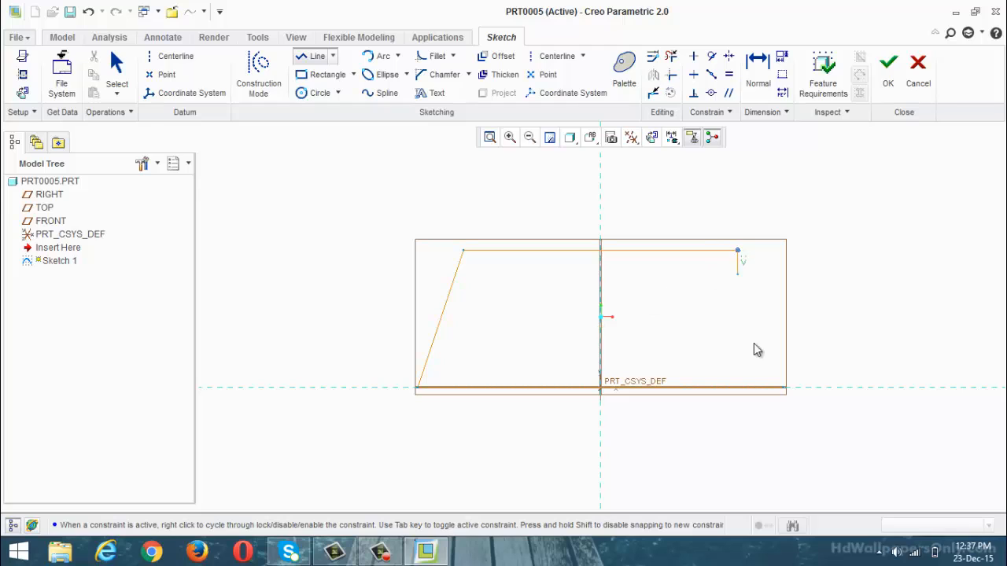
{"action": "left_click", "coordinate": [783, 387]}
{"action": "middle_click", "coordinate": [750, 401]}
{"action": "middle_click", "coordinate": [749, 401]}
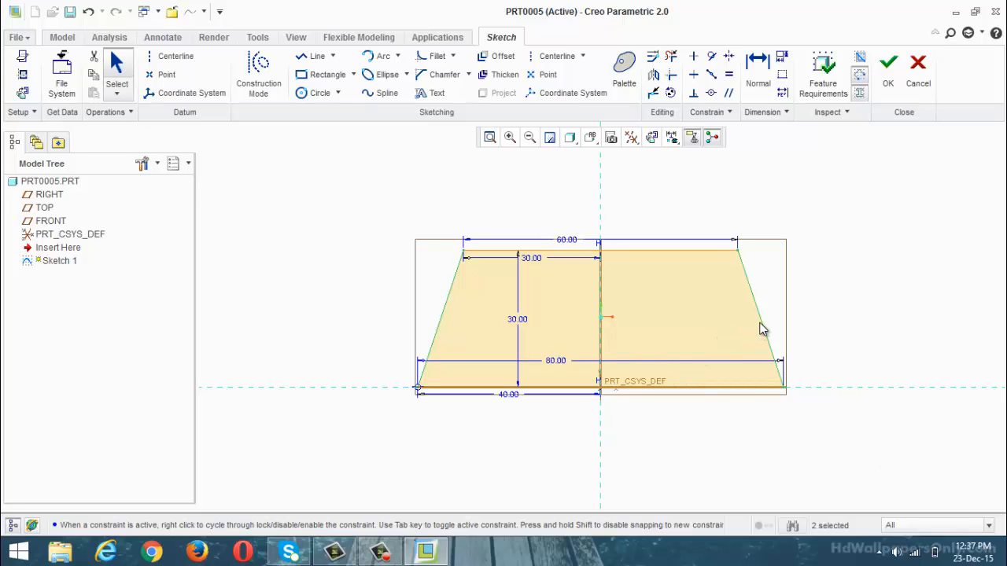
Delete both slanted side lines from the sketch.
{"action": "key", "text": "Delete"}
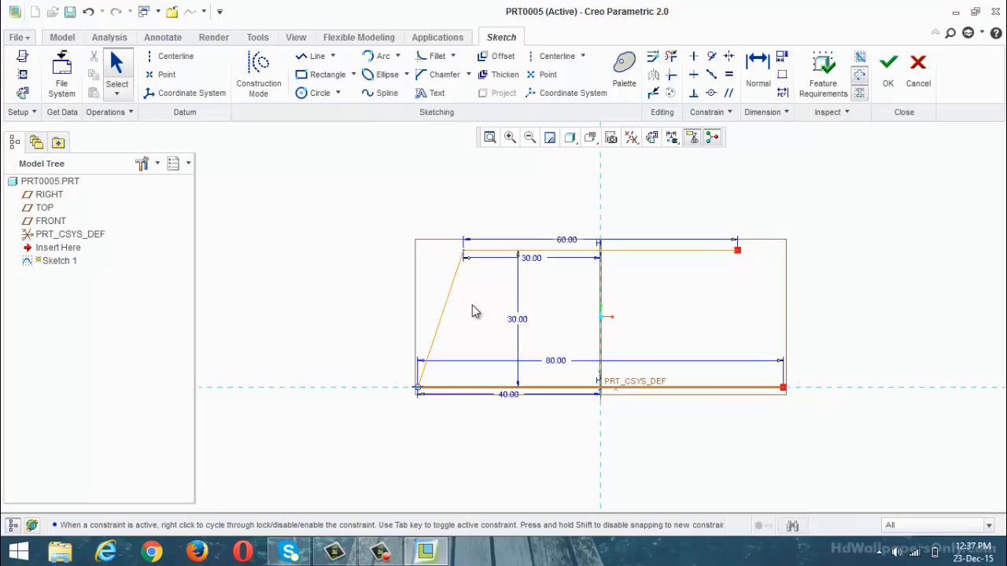
{"action": "left_click", "coordinate": [442, 319]}
{"action": "key", "text": "Delete"}
Draw a vertical line up from the base line's left end and set its length to 15 mm.
{"action": "left_click", "coordinate": [314, 55]}
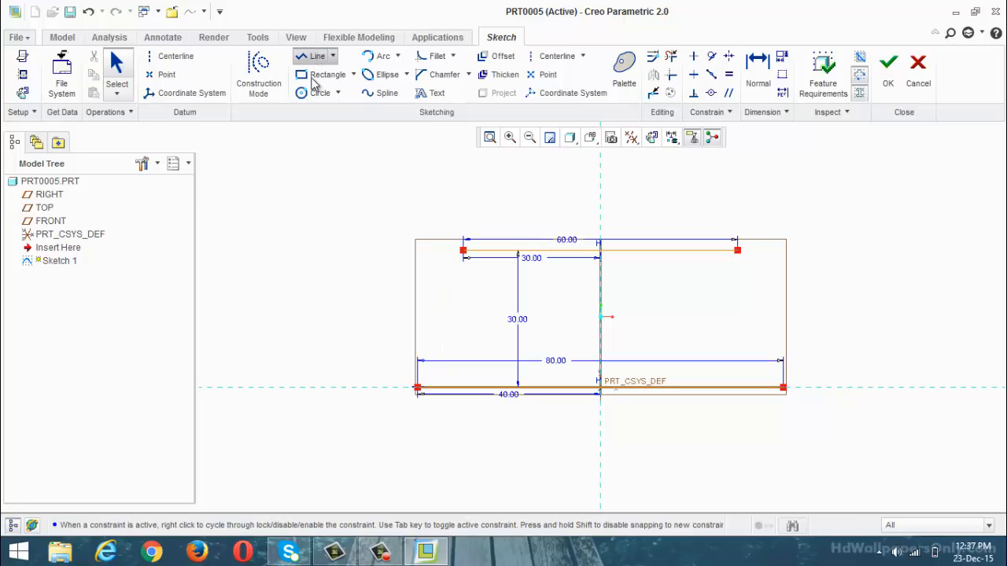
{"action": "left_click", "coordinate": [417, 385]}
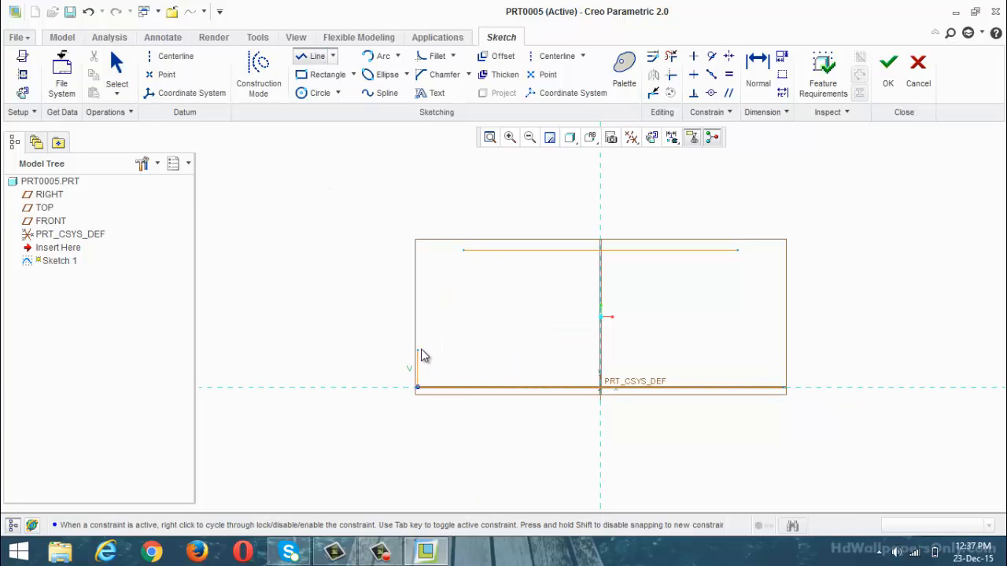
{"action": "left_click", "coordinate": [417, 340]}
{"action": "middle_click", "coordinate": [447, 359]}
{"action": "middle_click", "coordinate": [446, 359]}
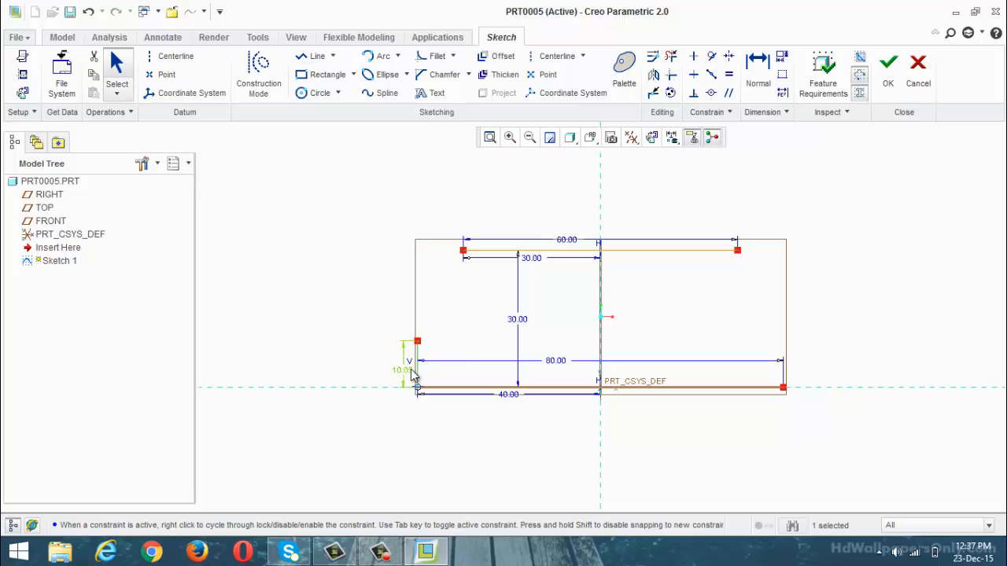
{"action": "double_click", "coordinate": [401, 365]}
{"action": "type", "text": "15"}
{"action": "key", "text": "Return"}
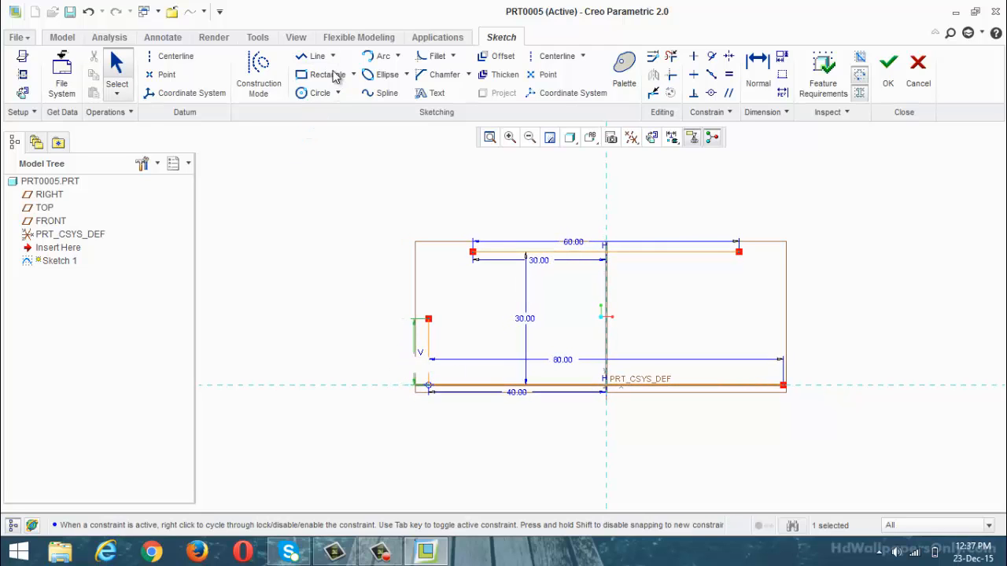
Draw a vertical line up from the base line's right end, equal in length to the left vertical line.
{"action": "left_click", "coordinate": [317, 57]}
{"action": "left_click", "coordinate": [783, 386]}
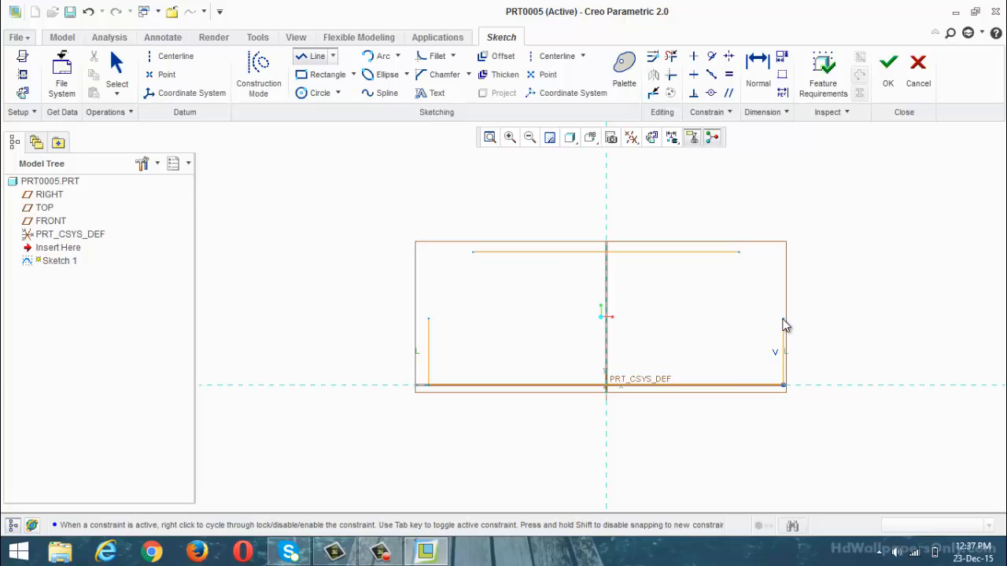
{"action": "left_click", "coordinate": [784, 318]}
{"action": "middle_click", "coordinate": [825, 340]}
Connect the tops of both vertical lines to the upper line's ends with slanted lines, and finish the sketch.
{"action": "left_click", "coordinate": [785, 319]}
{"action": "left_click", "coordinate": [741, 255]}
{"action": "middle_click", "coordinate": [478, 260]}
{"action": "left_click", "coordinate": [473, 253]}
{"action": "left_click", "coordinate": [429, 319]}
{"action": "middle_click", "coordinate": [457, 330]}
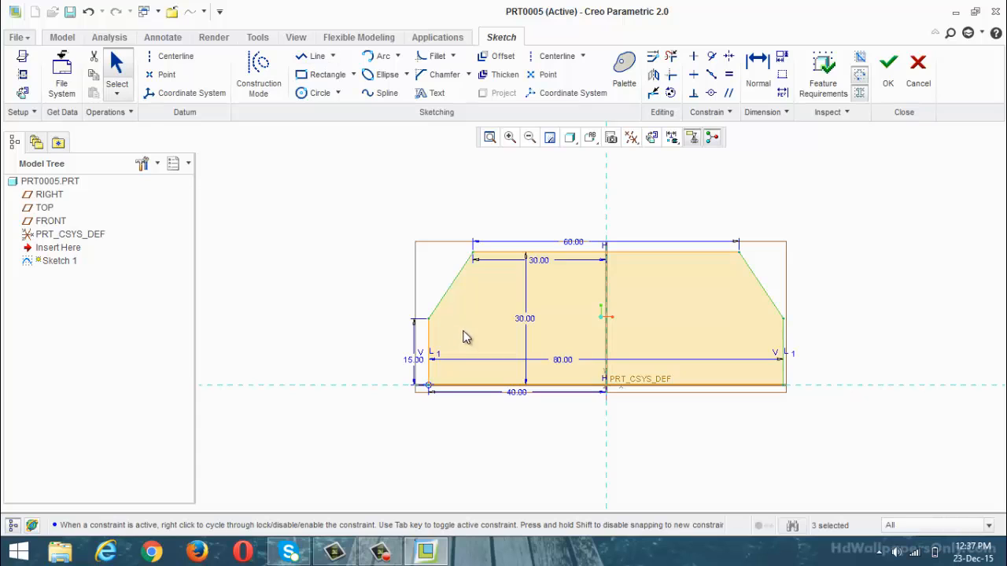
{"action": "left_click", "coordinate": [888, 70]}
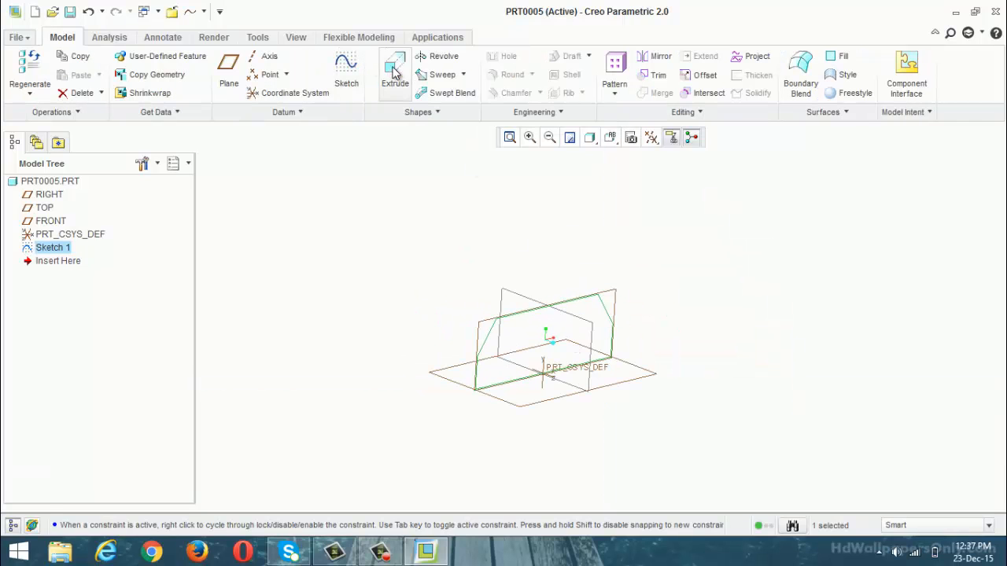
Extrude the profile sketch 60 mm, symmetrically to both sides of the sketch plane.
{"action": "left_click", "coordinate": [395, 69]}
{"action": "left_click", "coordinate": [82, 76]}
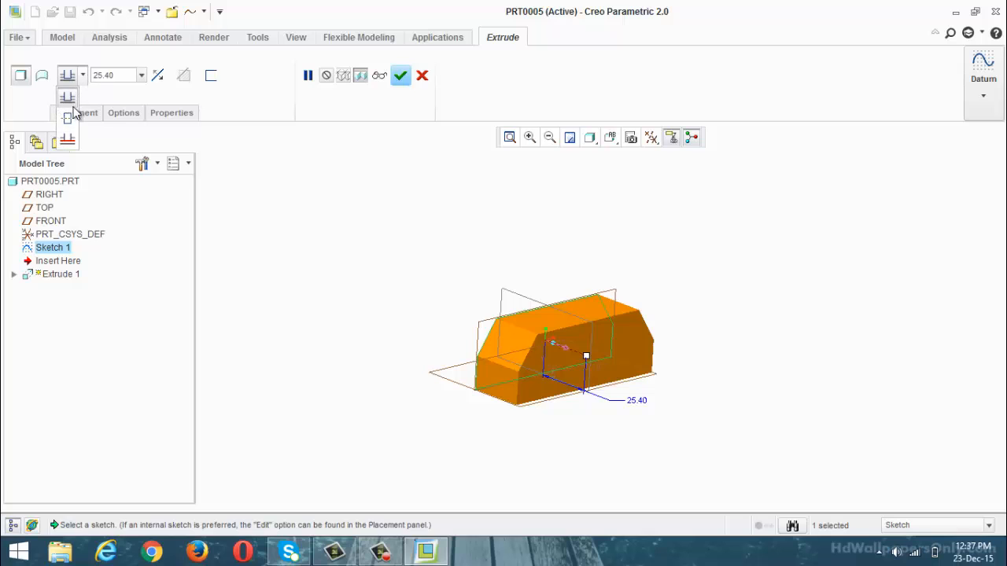
{"action": "left_click", "coordinate": [69, 117]}
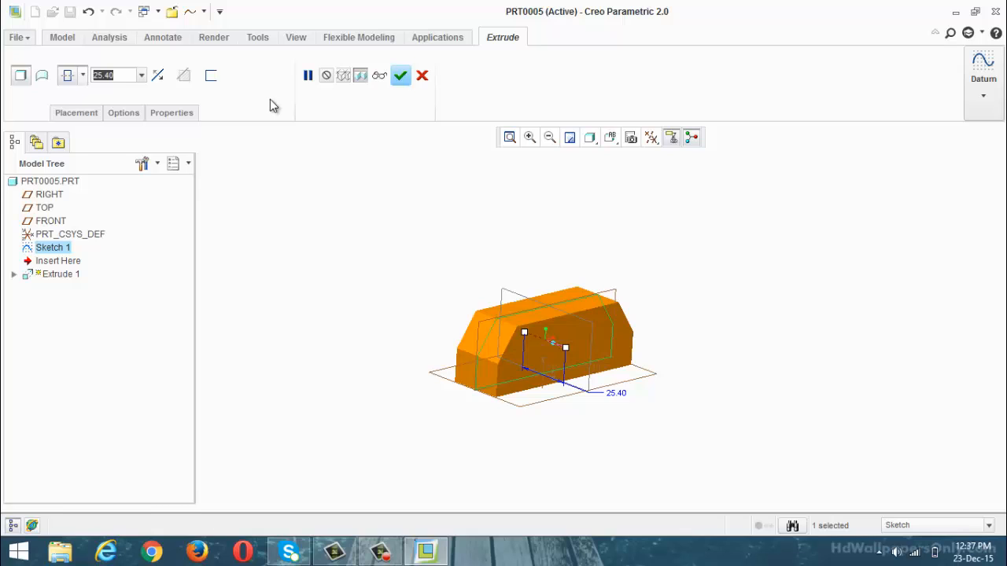
{"action": "type", "text": "60"}
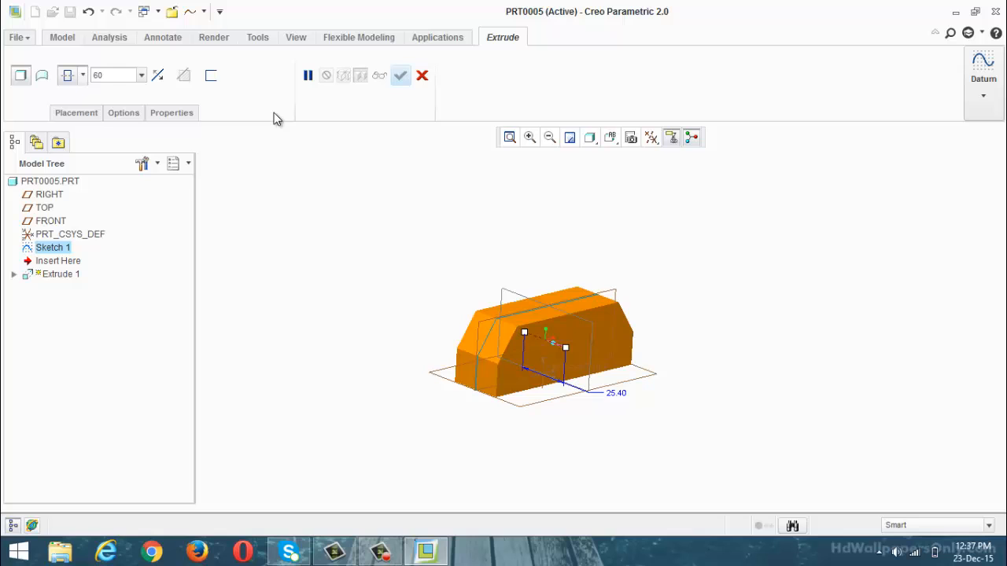
{"action": "key", "text": "Return"}
{"action": "left_click", "coordinate": [400, 74]}
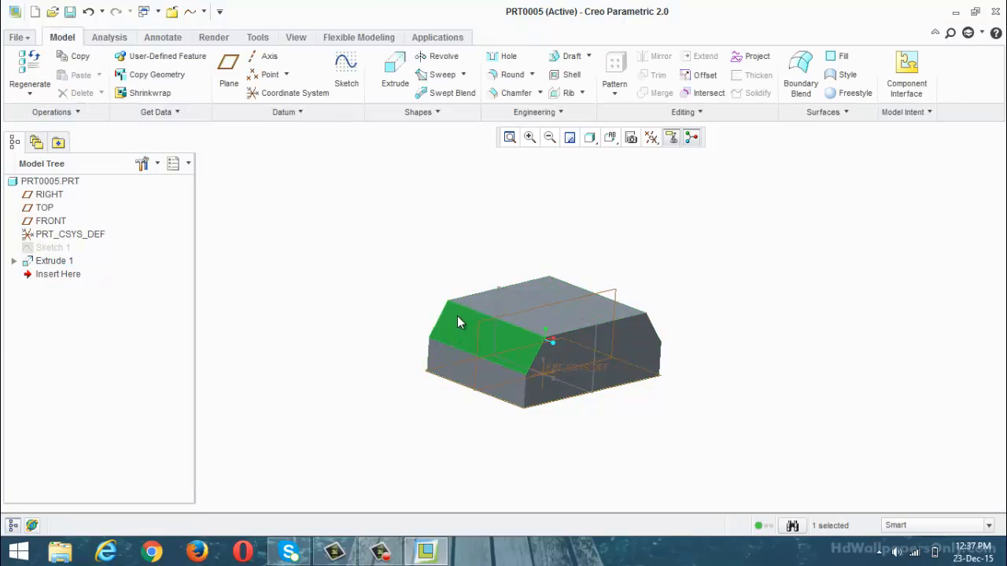
{"action": "left_click", "coordinate": [385, 246]}
{"action": "middle_click_drag", "start_coordinate": [383, 250], "coordinate": [388, 272]}
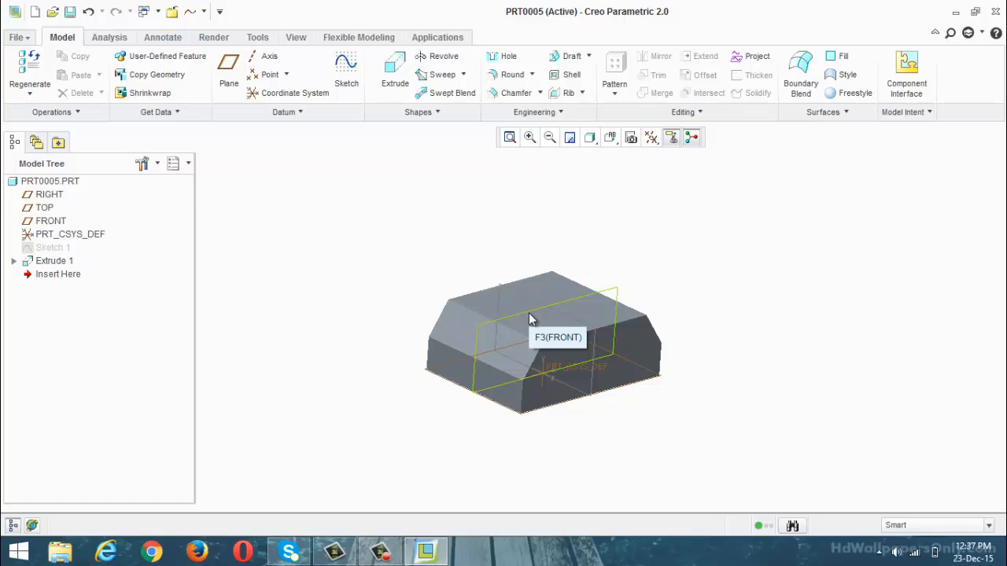
Reopen Sketch 1 for editing and orient it parallel to the screen.
{"action": "right_click", "coordinate": [52, 248]}
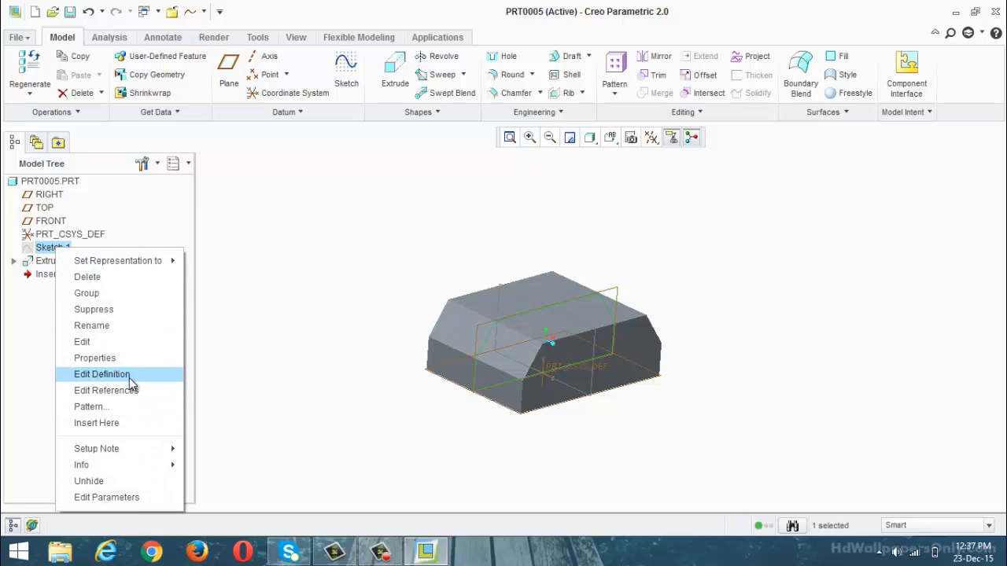
{"action": "left_click", "coordinate": [306, 335]}
{"action": "right_click", "coordinate": [41, 250]}
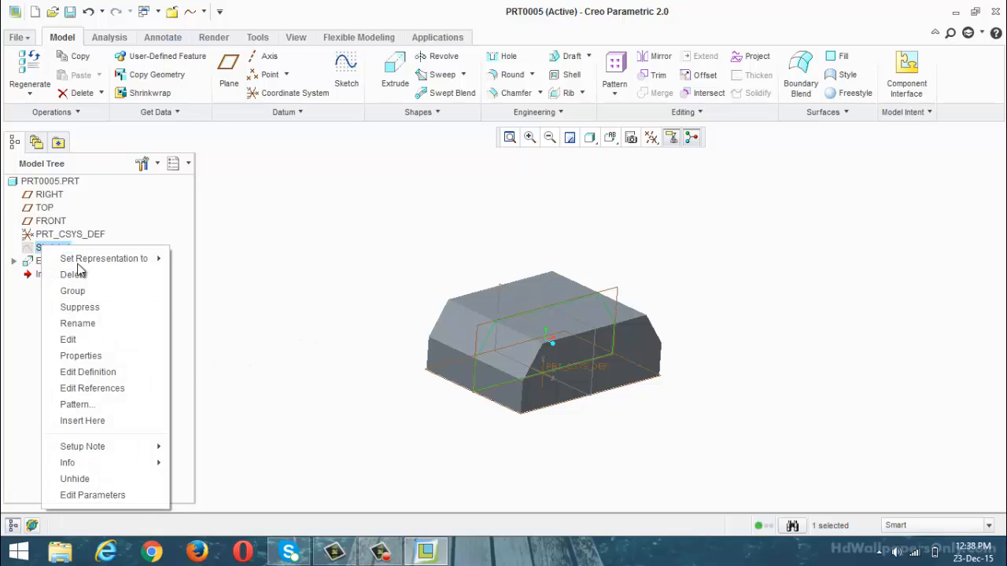
{"action": "left_click", "coordinate": [98, 374]}
{"action": "left_click", "coordinate": [653, 140]}
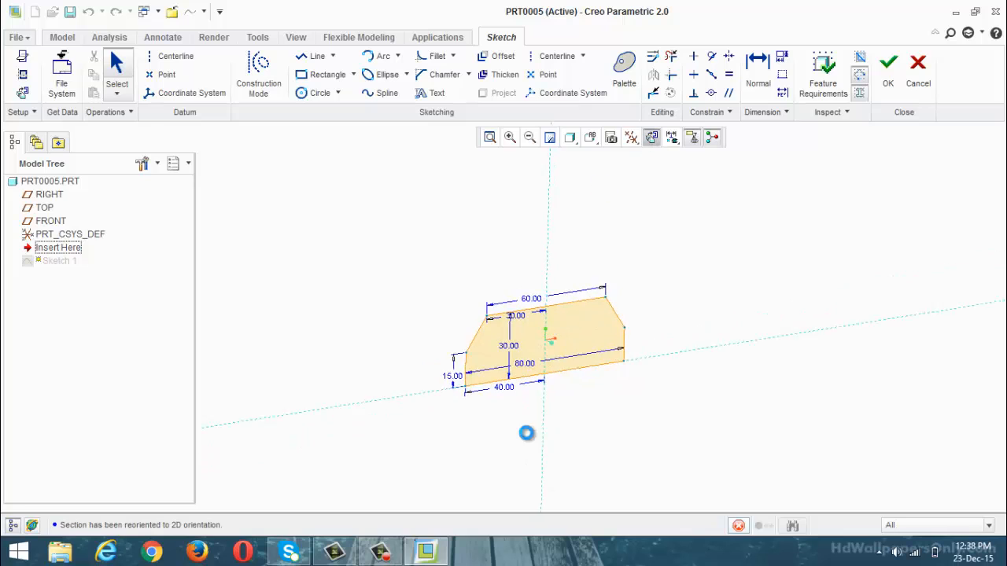
{"action": "scroll", "coordinate": [564, 376], "scroll_direction": "down", "scroll_amount": 4}
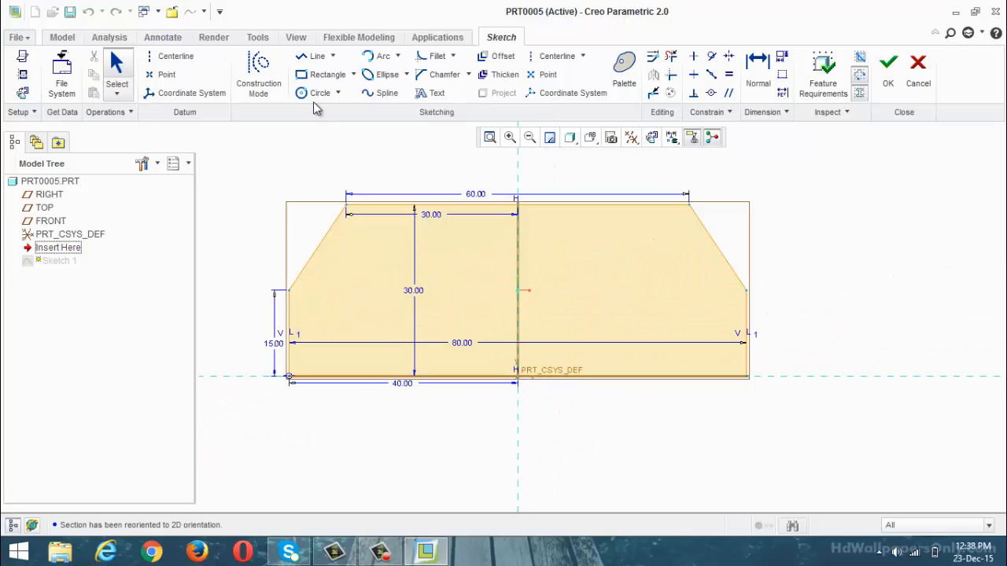
Sketch a rectangle about 20 mm wide and 12 mm high upward from the profile's base line, across the vertical reference.
{"action": "left_click", "coordinate": [322, 74]}
{"action": "left_click", "coordinate": [458, 376]}
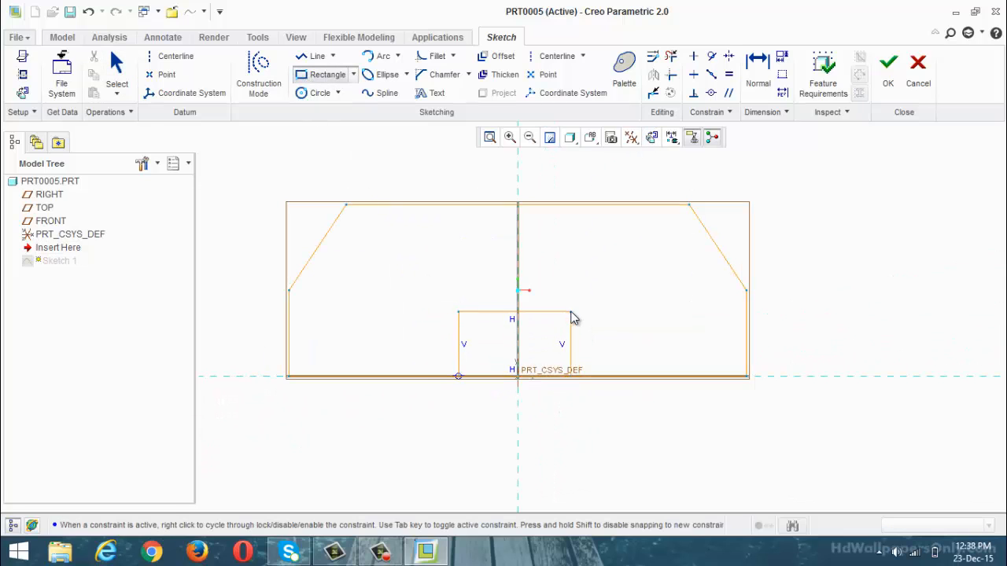
{"action": "left_click", "coordinate": [573, 306]}
{"action": "middle_click", "coordinate": [636, 328]}
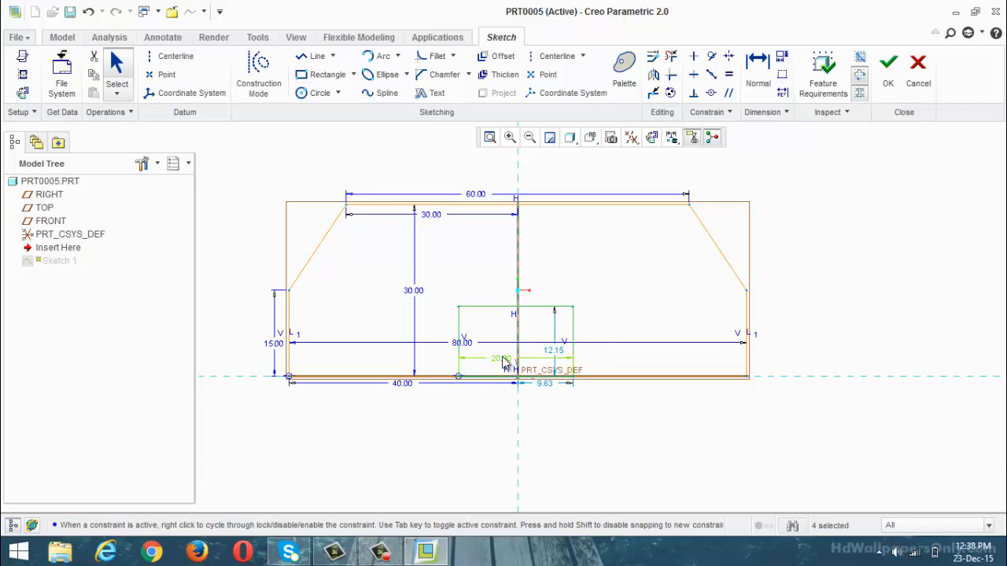
Set the rectangle's width to 40 mm, its right side 20 mm from the vertical reference, and its height to 20 mm.
{"action": "double_click", "coordinate": [502, 359]}
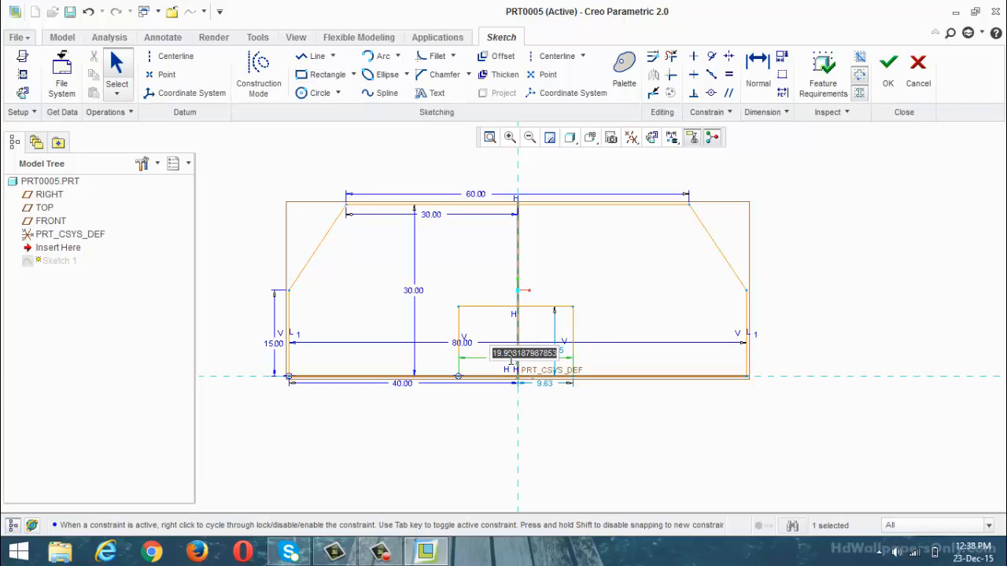
{"action": "type", "text": "40"}
{"action": "key", "text": "Return"}
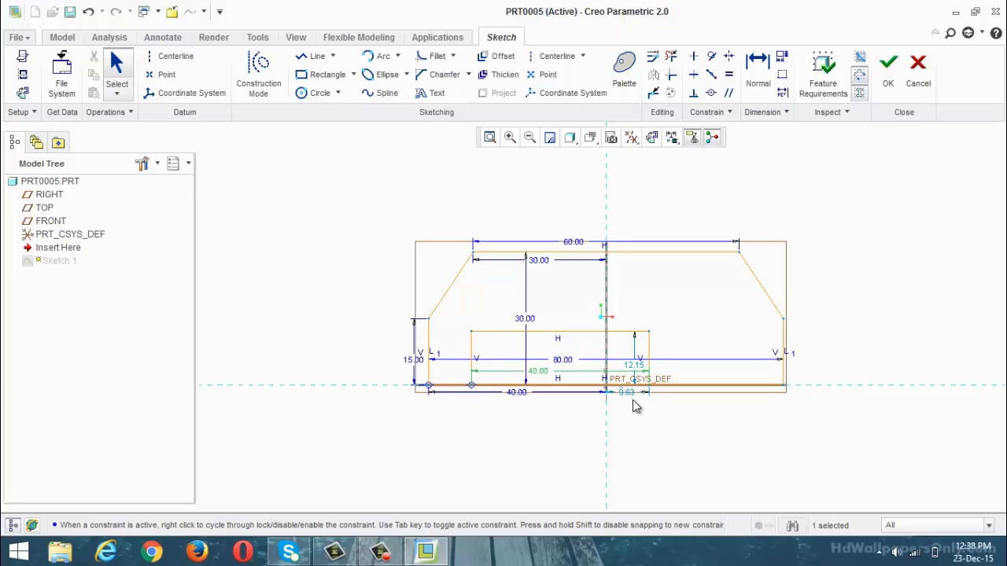
{"action": "double_click", "coordinate": [631, 394]}
{"action": "type", "text": "20"}
{"action": "key", "text": "Return"}
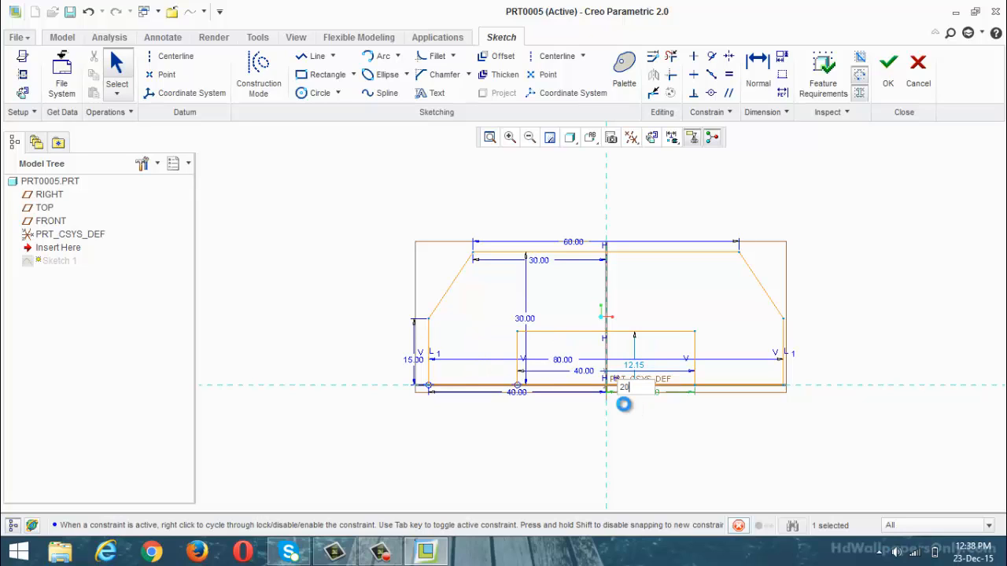
{"action": "double_click", "coordinate": [637, 367]}
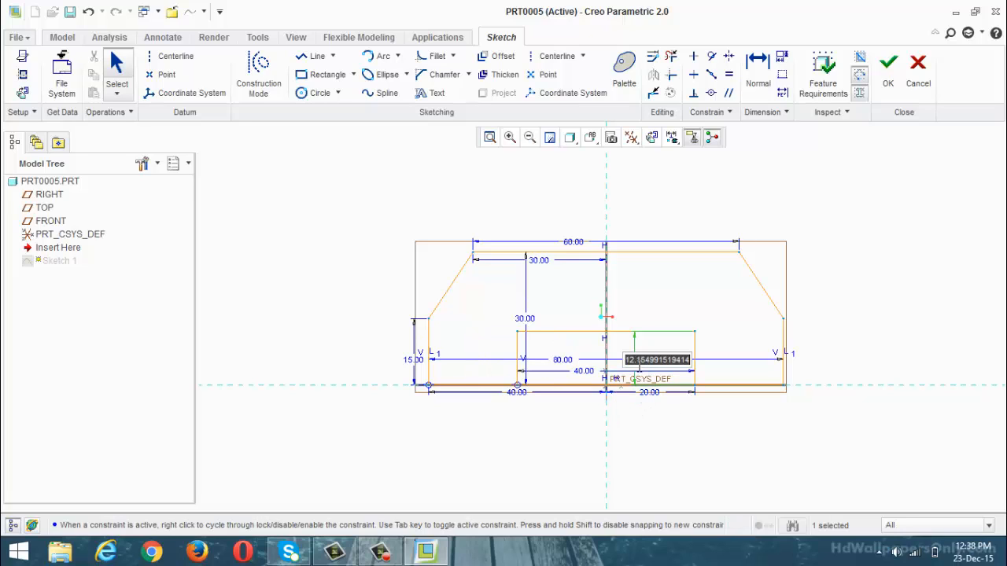
{"action": "type", "text": "20"}
{"action": "key", "text": "Return"}
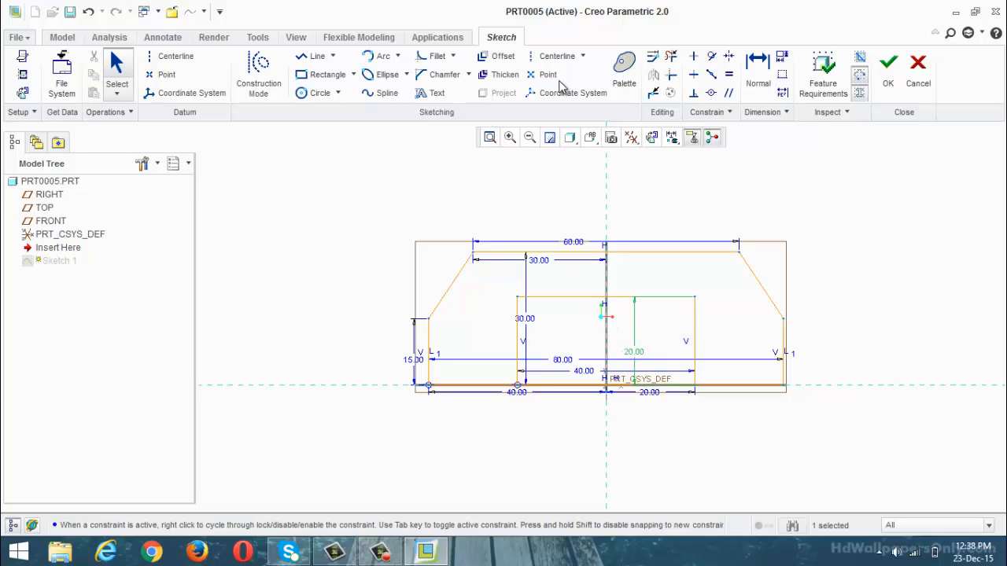
Trim away the base line segments across the rectangle to open the profile at its base, and finish the sketch.
{"action": "left_click", "coordinate": [751, 69]}
{"action": "scroll", "coordinate": [598, 404], "scroll_direction": "up", "scroll_amount": 4}
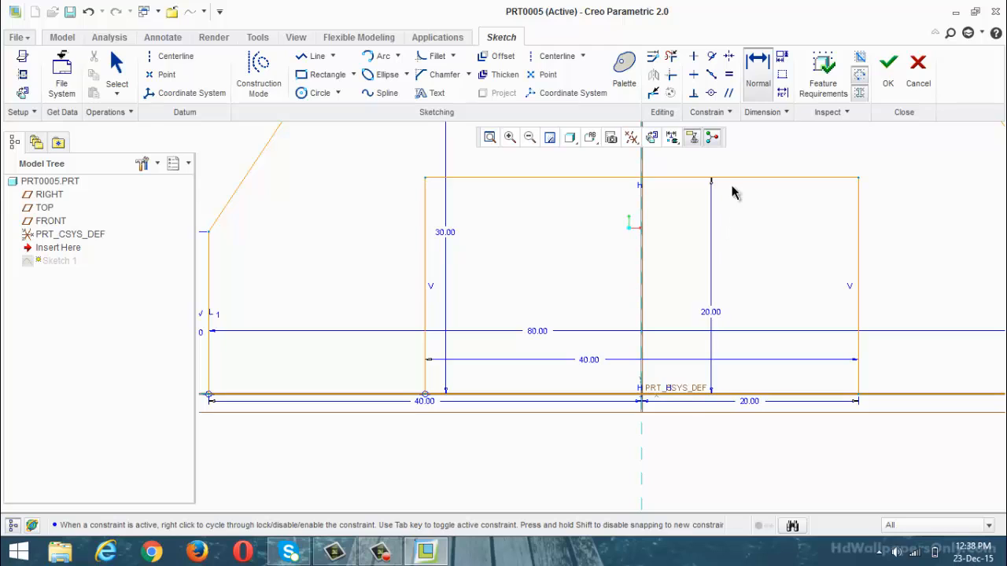
{"action": "left_click", "coordinate": [669, 56]}
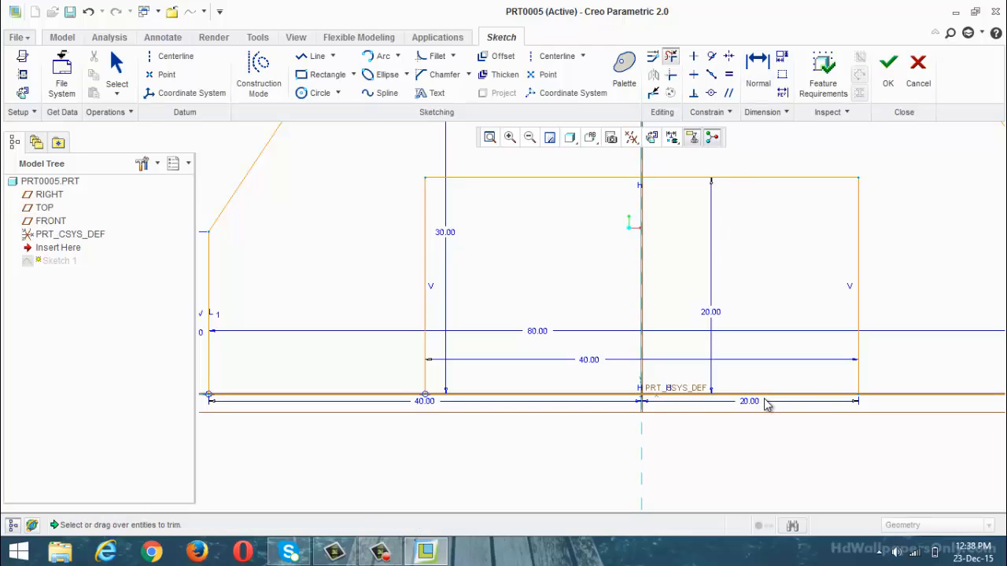
{"action": "mouse_move", "coordinate": [722, 357]}
{"action": "left_mouse_down"}
{"action": "mouse_move", "coordinate": [731, 427]}
{"action": "mouse_move", "coordinate": [739, 412]}
{"action": "mouse_move", "coordinate": [626, 425]}
{"action": "mouse_move", "coordinate": [640, 432]}
{"action": "left_mouse_up"}
{"action": "middle_click", "coordinate": [640, 432]}
{"action": "scroll", "coordinate": [549, 396], "scroll_direction": "up", "scroll_amount": 4}
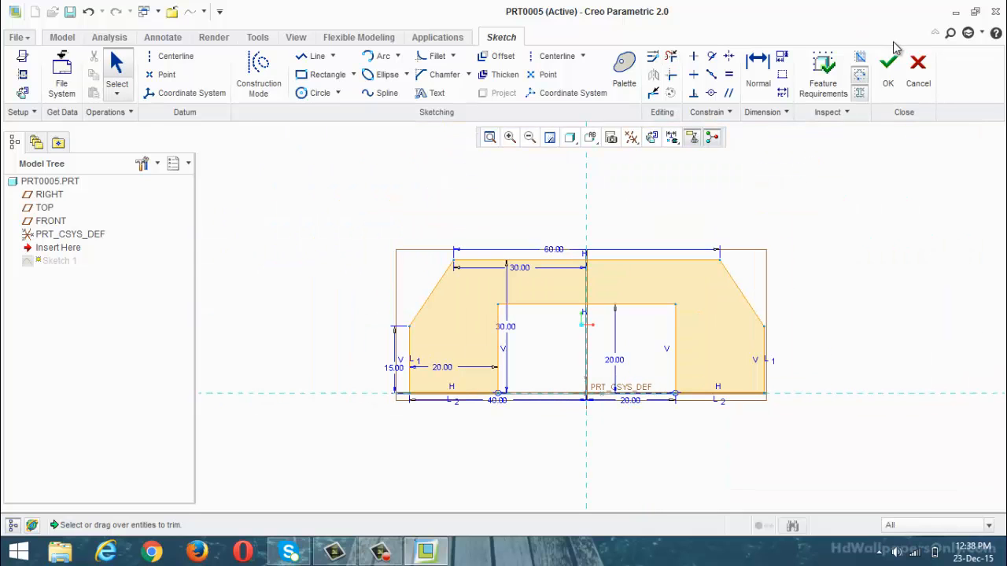
{"action": "left_click", "coordinate": [888, 72]}
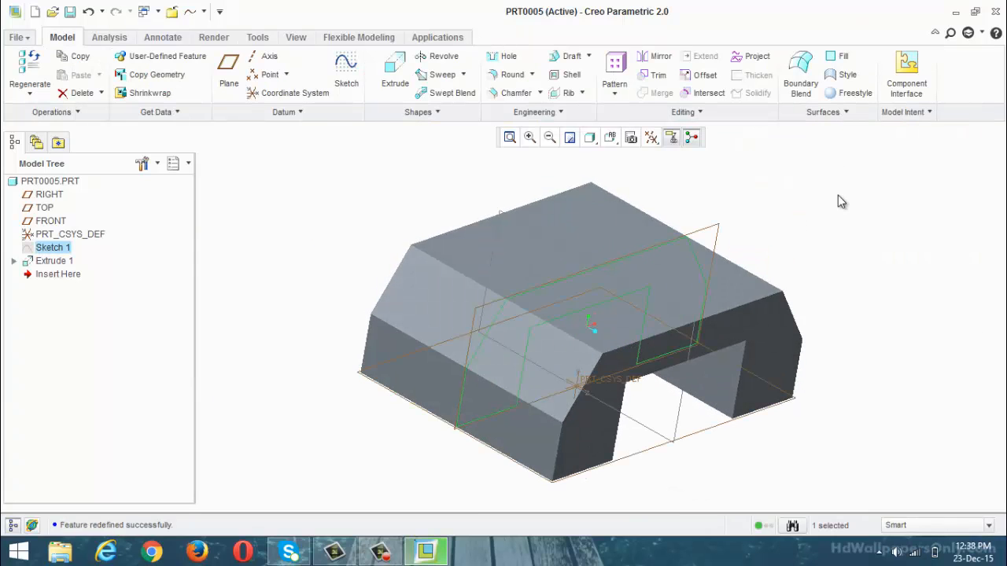
Start a new sketch on the FRONT plane and project the block's top edge into it.
{"action": "middle_click_drag", "start_coordinate": [605, 292], "coordinate": [792, 220]}
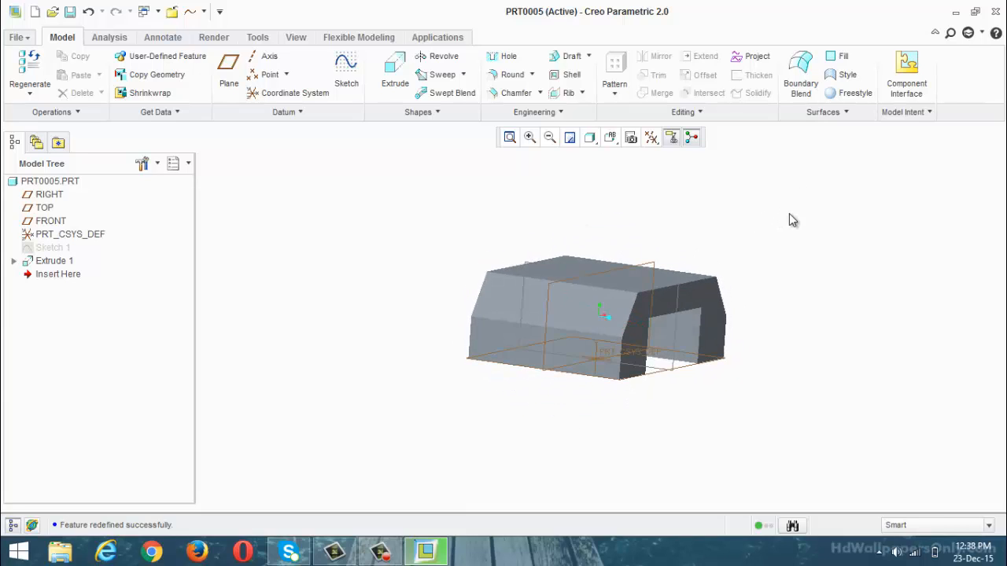
{"action": "scroll", "coordinate": [666, 399], "scroll_direction": "up", "scroll_amount": 2}
{"action": "scroll", "coordinate": [732, 258], "scroll_direction": "down", "scroll_amount": 2}
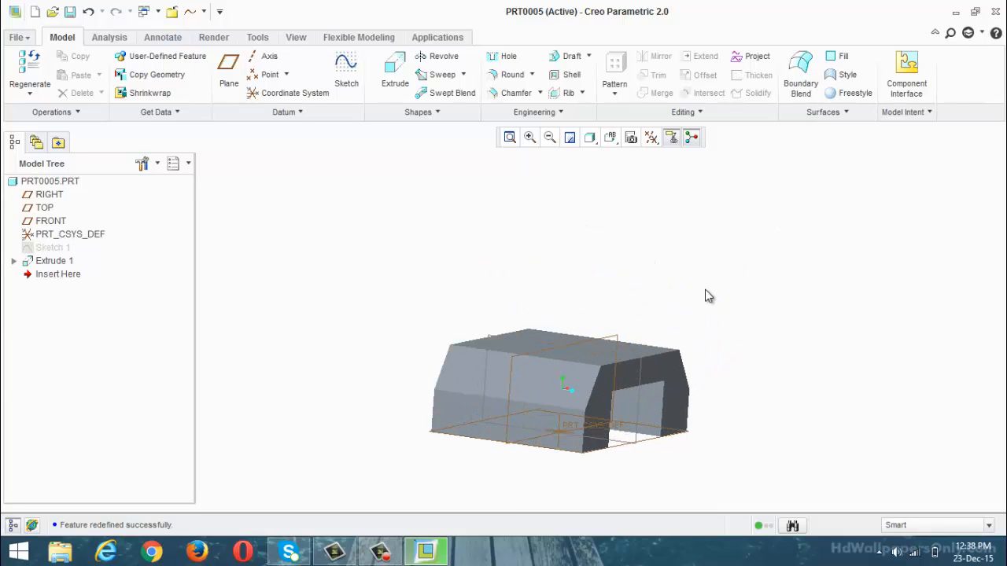
{"action": "middle_click_drag", "start_coordinate": [705, 292], "coordinate": [641, 332]}
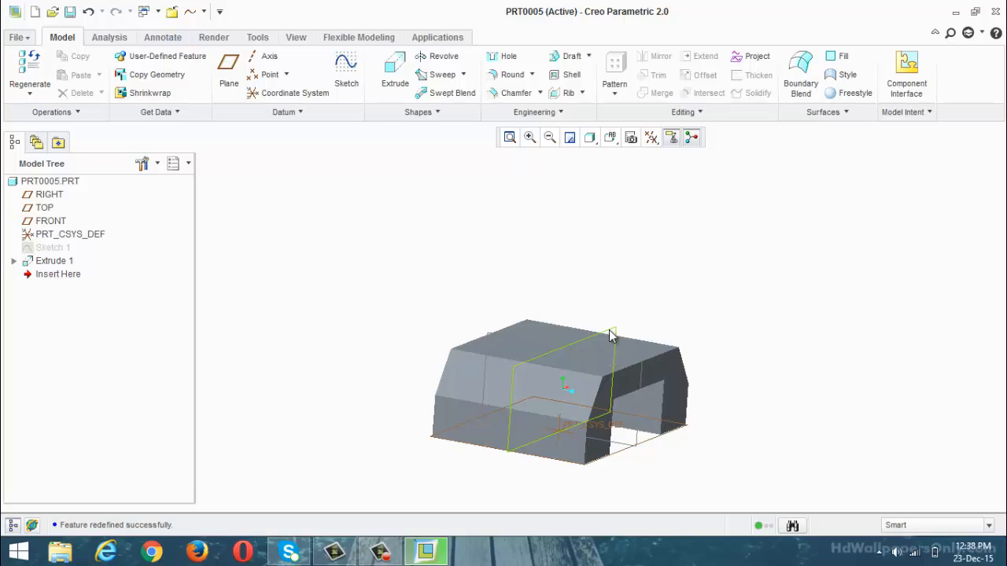
{"action": "left_click", "coordinate": [612, 334]}
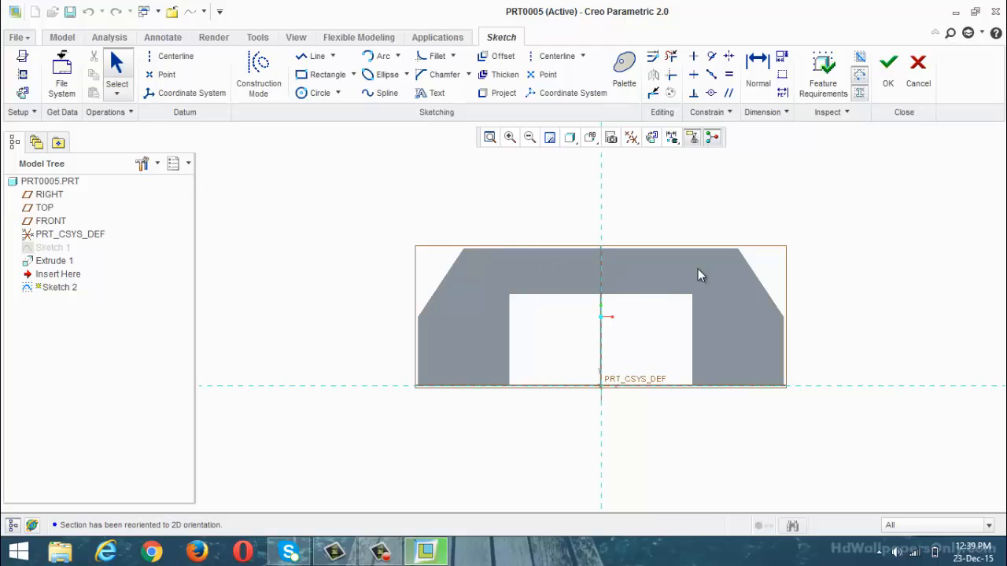
{"action": "left_click", "coordinate": [508, 101]}
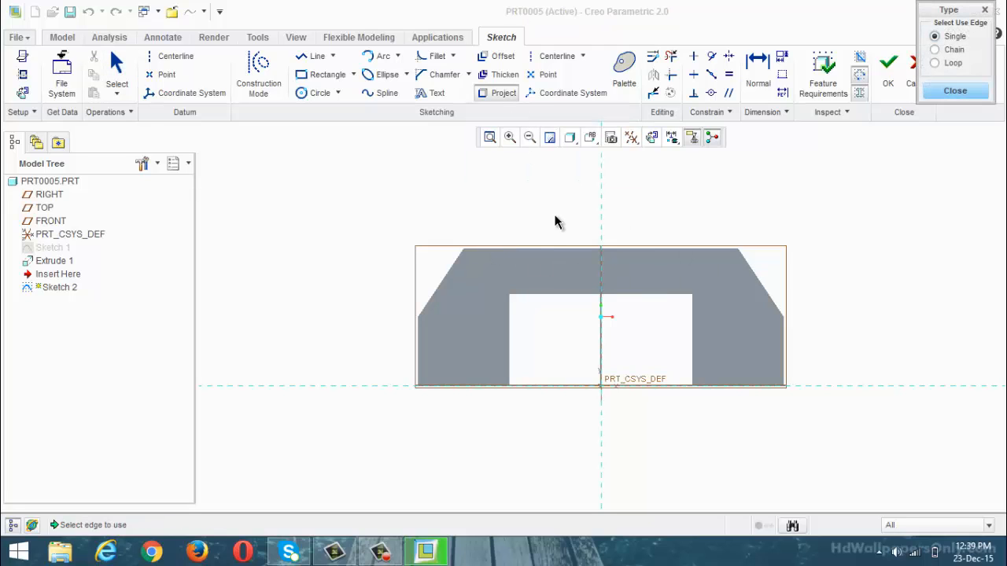
{"action": "left_click", "coordinate": [559, 249]}
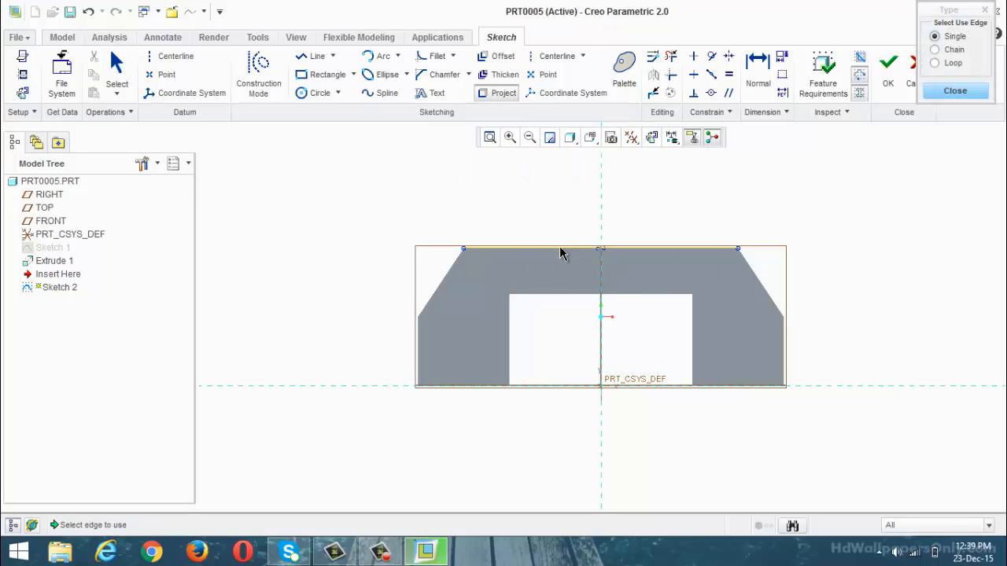
{"action": "left_click", "coordinate": [949, 92]}
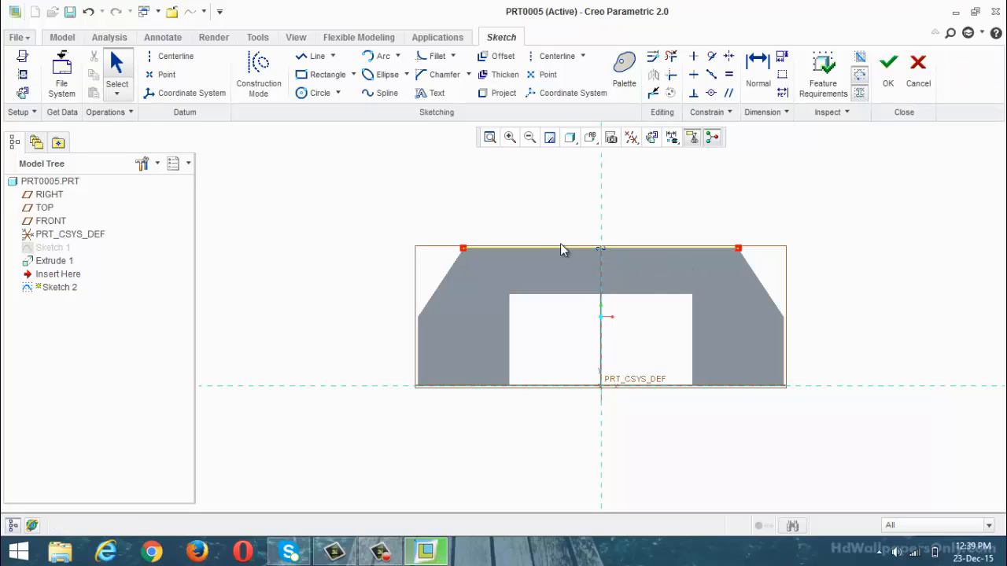
Draw a horizontal line above the projected top edge and set its length to 52 mm.
{"action": "scroll", "coordinate": [651, 315], "scroll_direction": "up", "scroll_amount": 2}
{"action": "scroll", "coordinate": [739, 189], "scroll_direction": "down", "scroll_amount": 2}
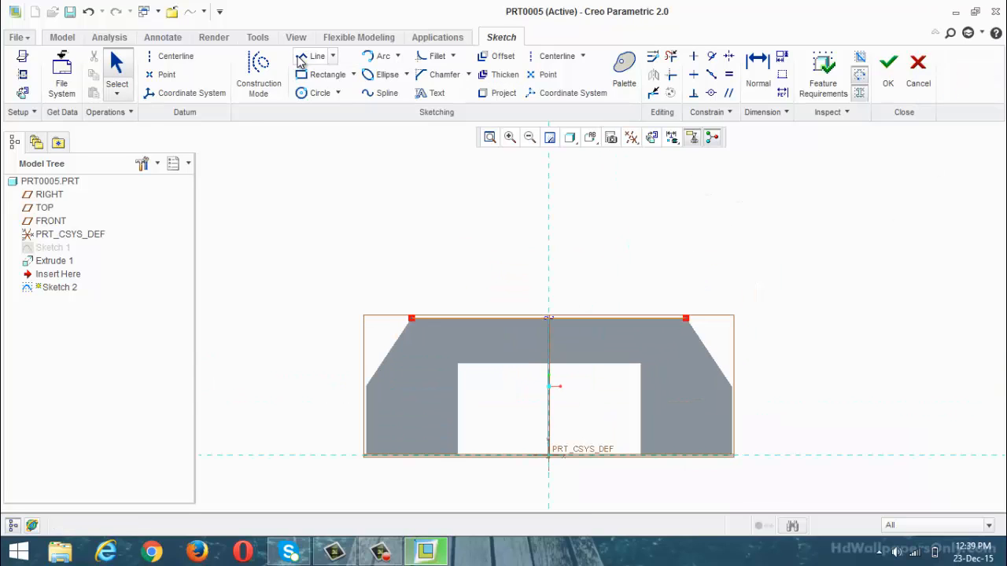
{"action": "left_click", "coordinate": [314, 56]}
{"action": "left_click", "coordinate": [491, 232]}
{"action": "left_click", "coordinate": [673, 234]}
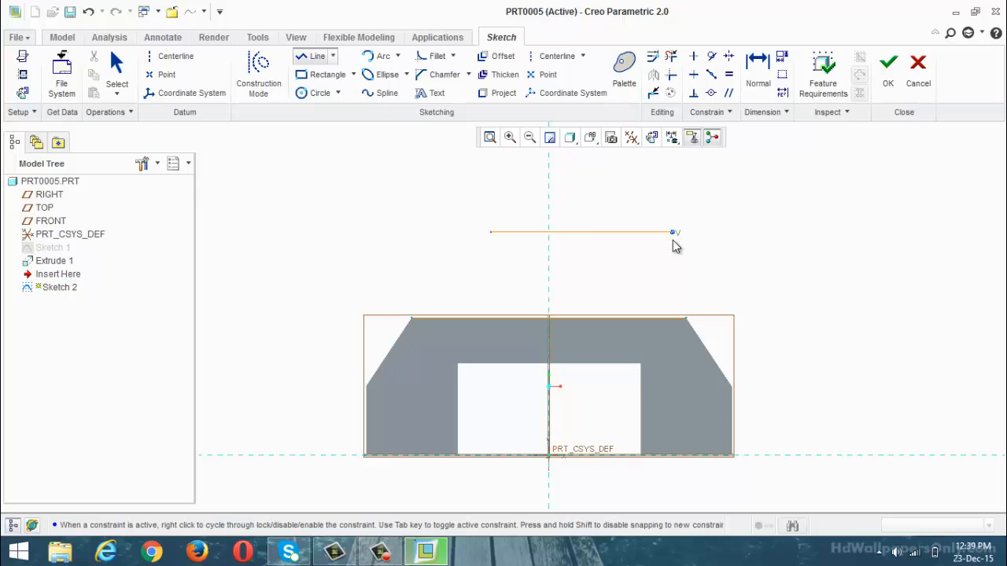
{"action": "middle_click", "coordinate": [673, 239]}
{"action": "middle_click", "coordinate": [554, 225]}
{"action": "double_click", "coordinate": [559, 221]}
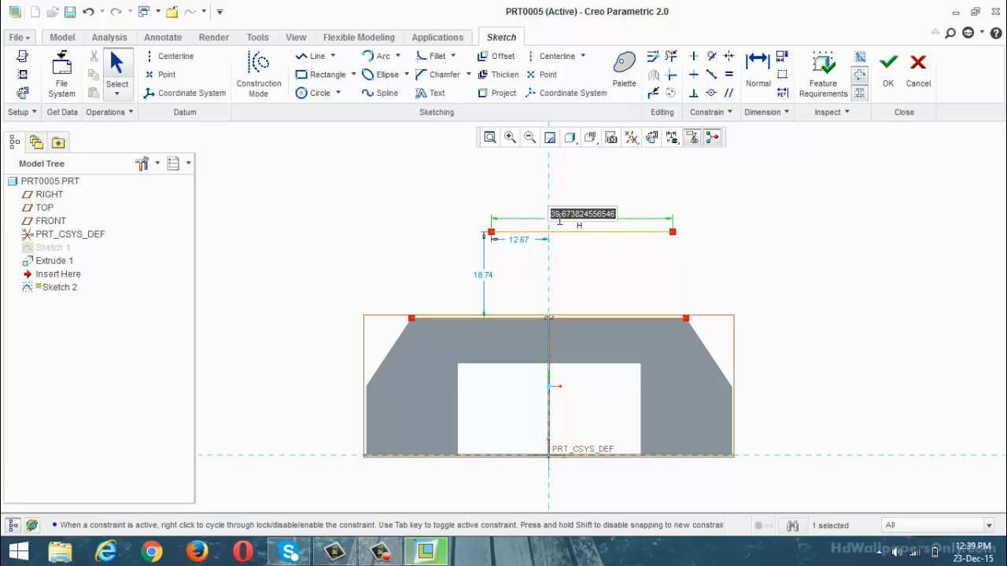
{"action": "type", "text": "52"}
{"action": "key", "text": "Return"}
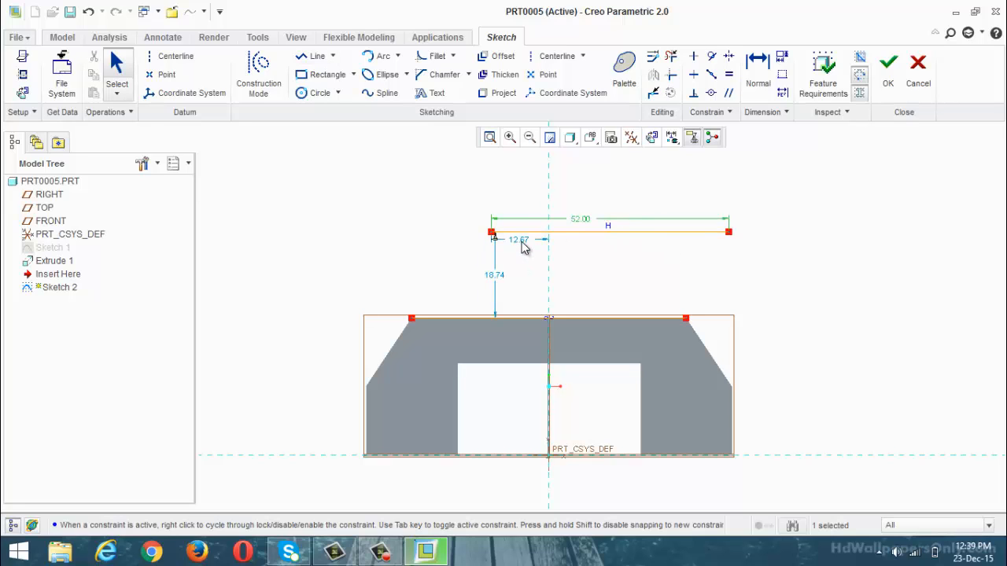
Place the line's left end 26 mm from the vertical reference and the line 15 mm above the projected edge.
{"action": "double_click", "coordinate": [521, 241]}
{"action": "type", "text": "2"}
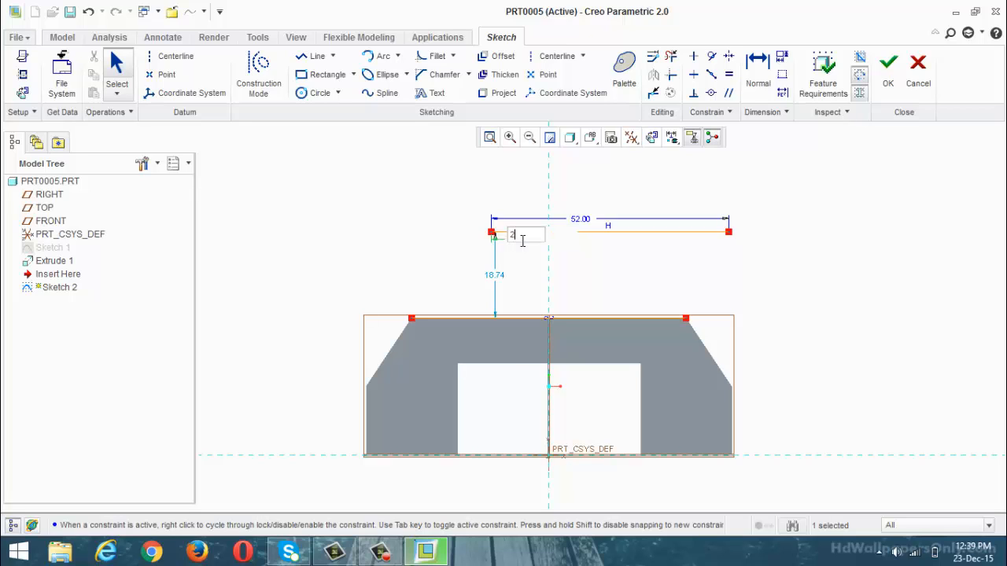
{"action": "type", "text": "6"}
{"action": "key", "text": "Return"}
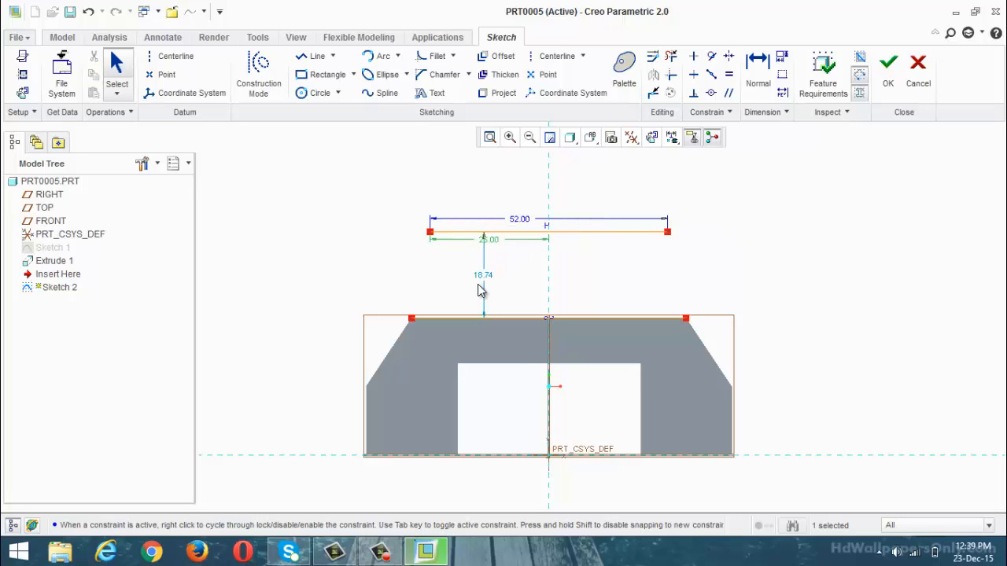
{"action": "left_click", "coordinate": [482, 275]}
{"action": "double_click", "coordinate": [483, 274]}
{"action": "type", "text": "15"}
{"action": "key", "text": "Return"}
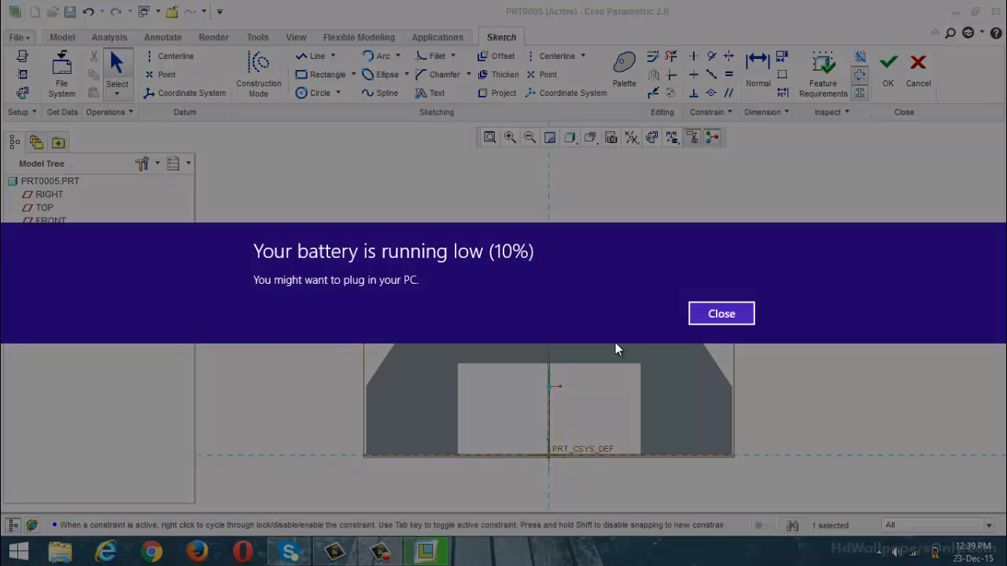
{"action": "left_click", "coordinate": [728, 321]}
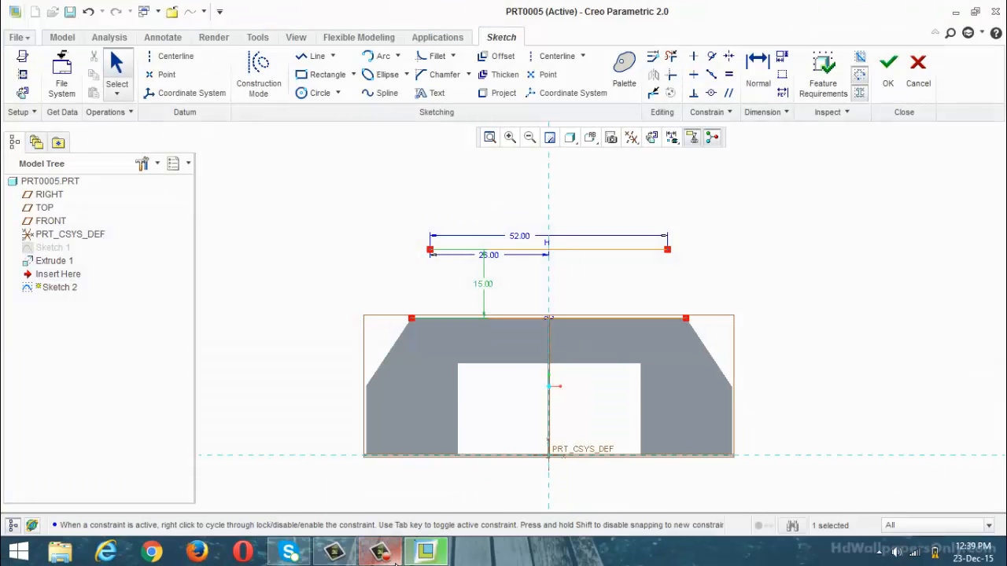
{"action": "left_click", "coordinate": [381, 552]}
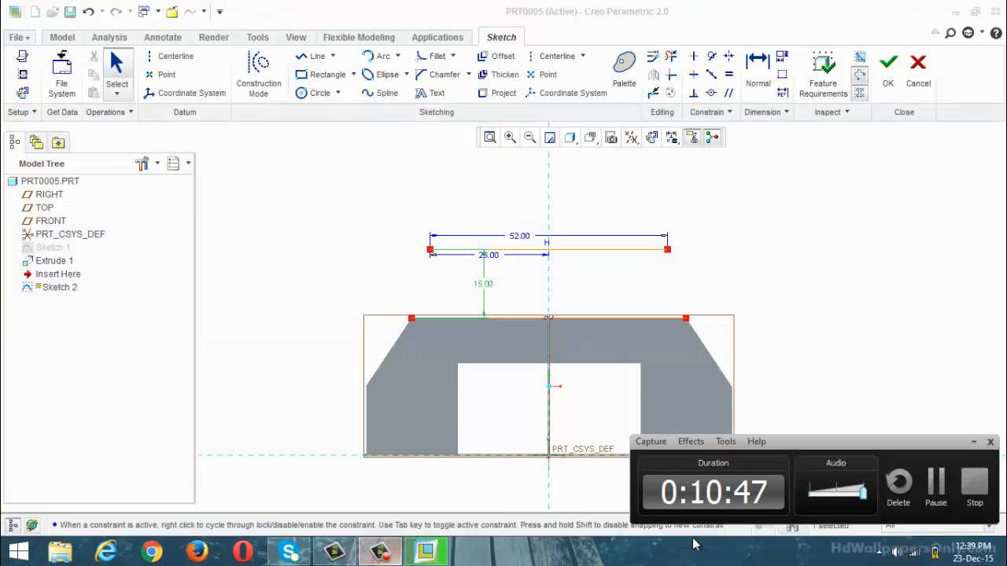
{"action": "left_click", "coordinate": [936, 484]}
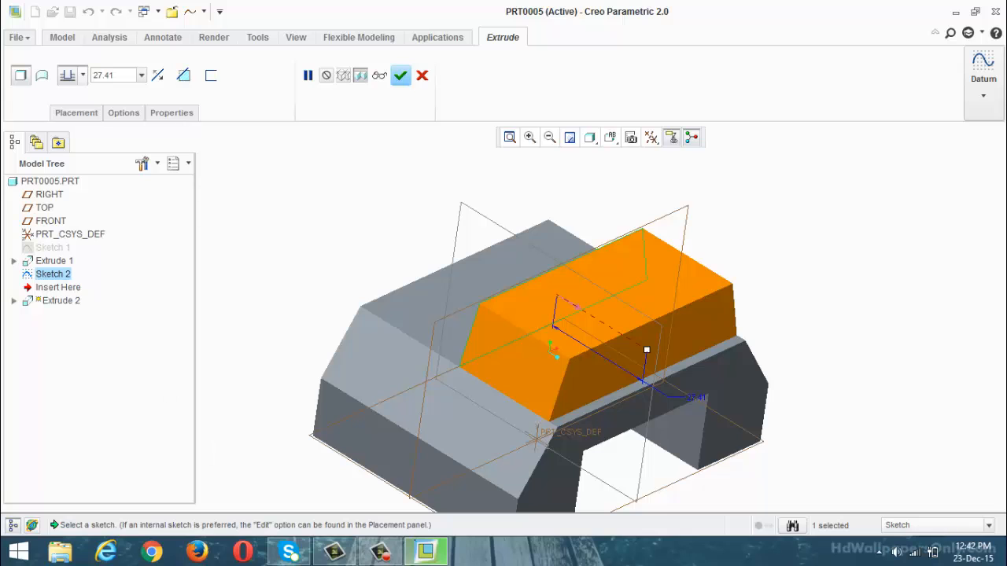
{"action": "left_click", "coordinate": [379, 554]}
{"action": "left_click", "coordinate": [935, 481]}
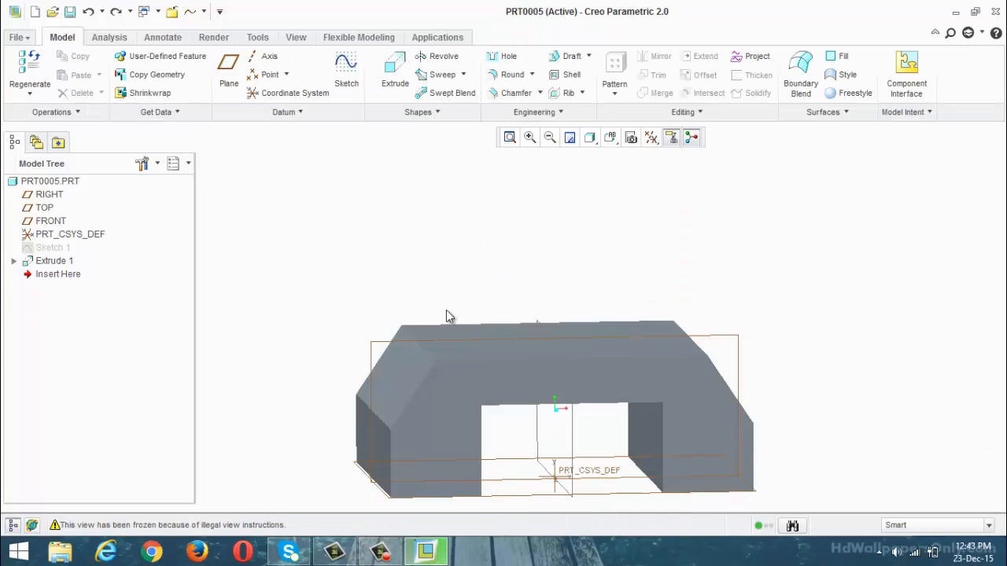
Start a new sketch on the FRONT plane and add the block's two slanted faces as sketch references.
{"action": "mouse_move", "coordinate": [462, 312]}
{"action": "middle_mouse_down"}
{"action": "mouse_move", "coordinate": [474, 308]}
{"action": "mouse_move", "coordinate": [433, 311]}
{"action": "middle_mouse_up"}
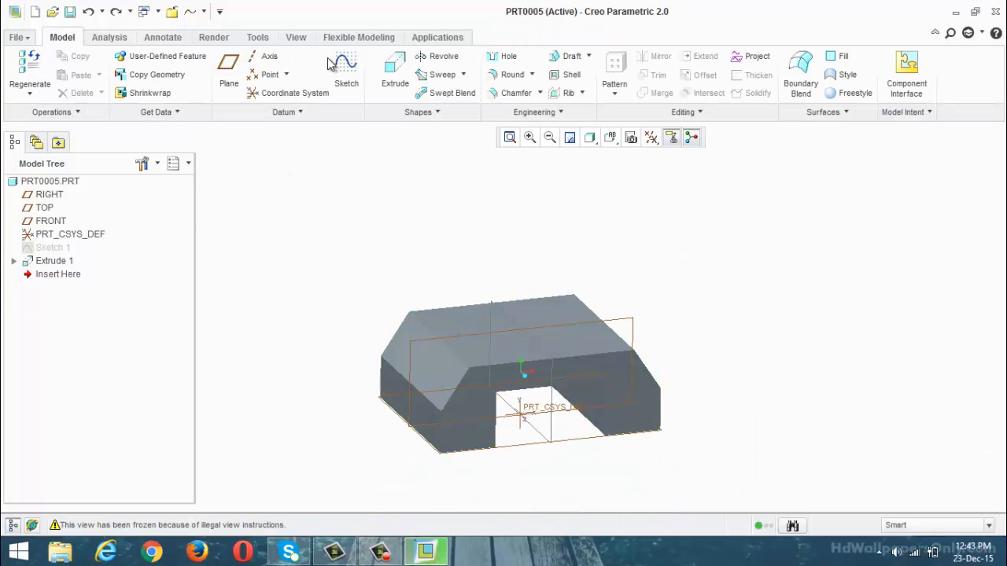
{"action": "left_click", "coordinate": [346, 67]}
{"action": "left_click", "coordinate": [413, 360]}
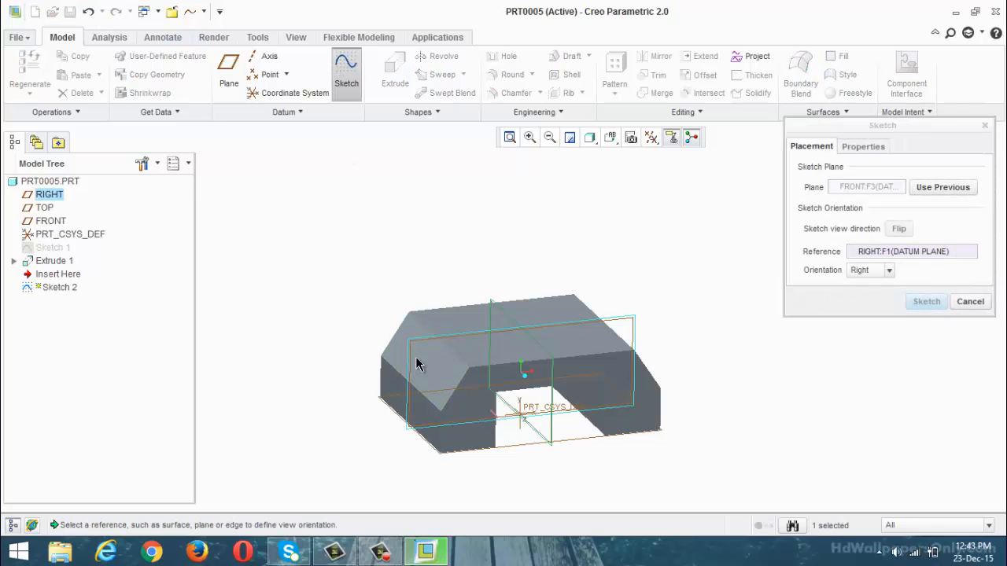
{"action": "left_click", "coordinate": [927, 301]}
{"action": "left_click", "coordinate": [668, 139]}
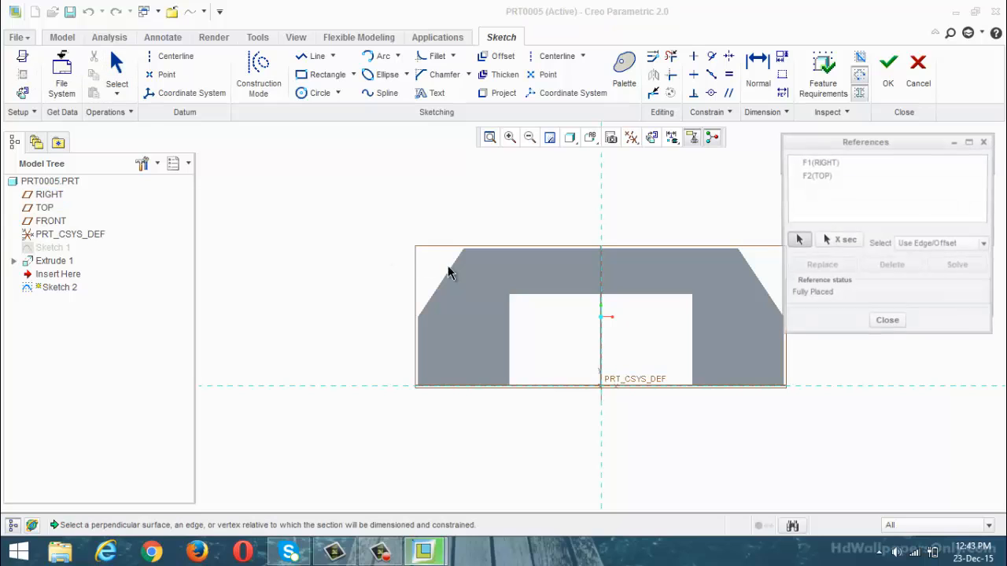
{"action": "left_click", "coordinate": [452, 276]}
{"action": "left_click", "coordinate": [755, 275]}
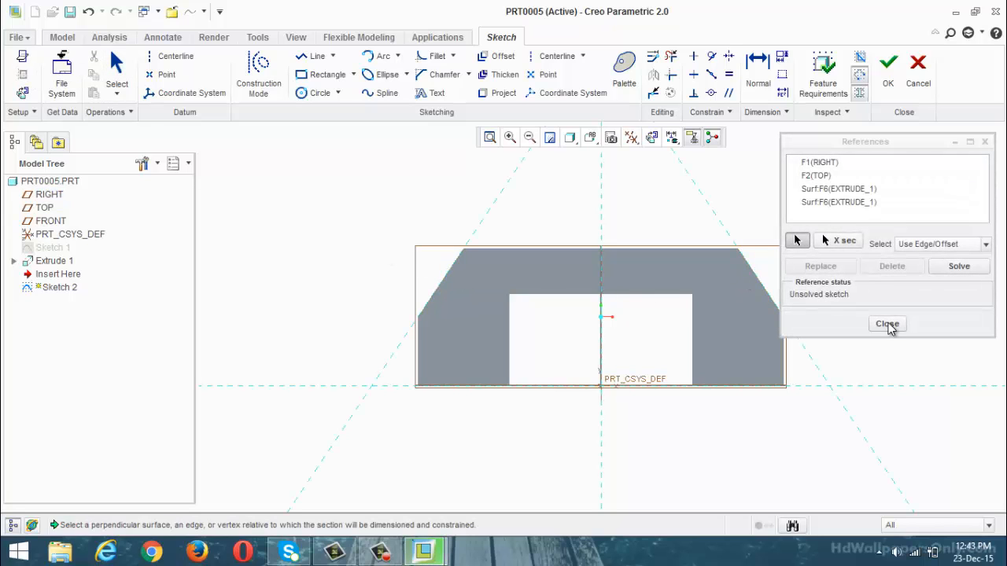
{"action": "left_click", "coordinate": [887, 323]}
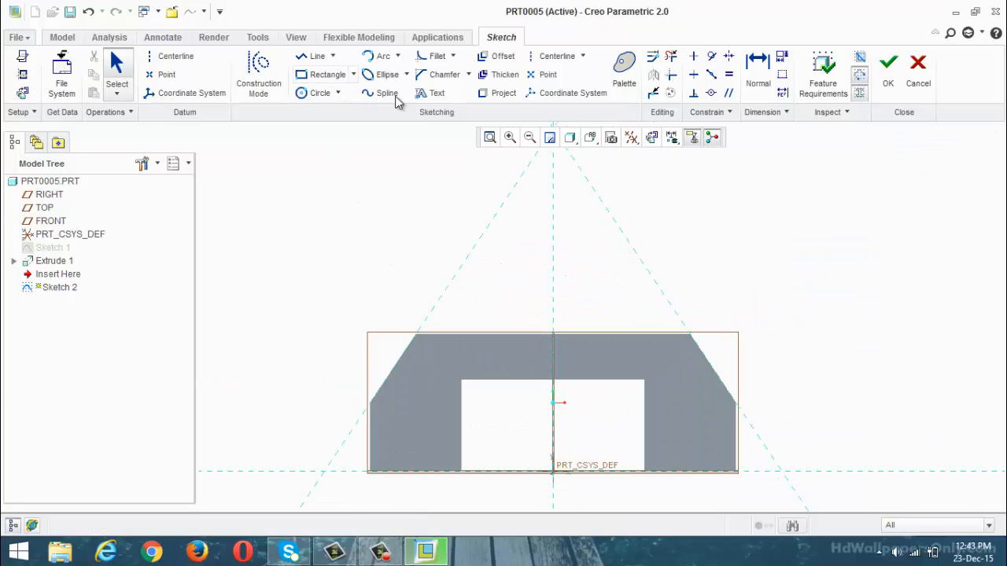
Project the block's top edge into the sketch as the base of the upper profile.
{"action": "left_click", "coordinate": [495, 95]}
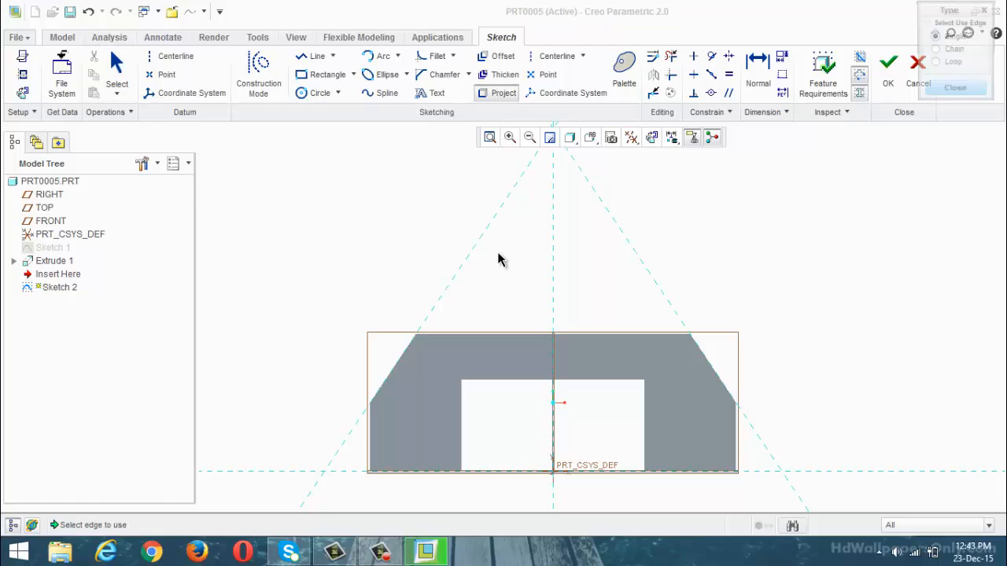
{"action": "left_click", "coordinate": [521, 337]}
{"action": "left_click", "coordinate": [954, 90]}
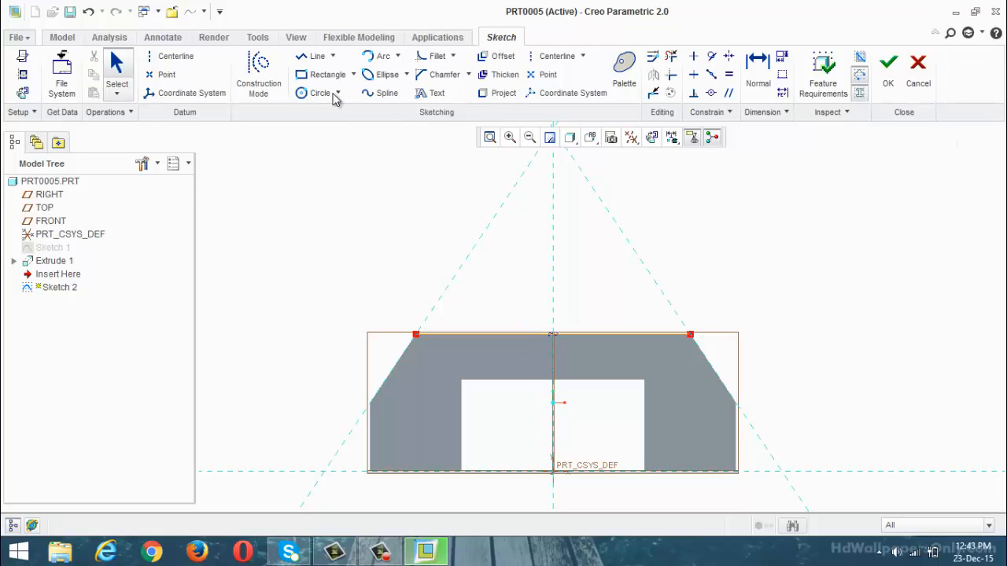
Draw two lines from the projected edge's ends up along the slanted references, each stopping about 8 mm from the vertical reference.
{"action": "left_click", "coordinate": [300, 59]}
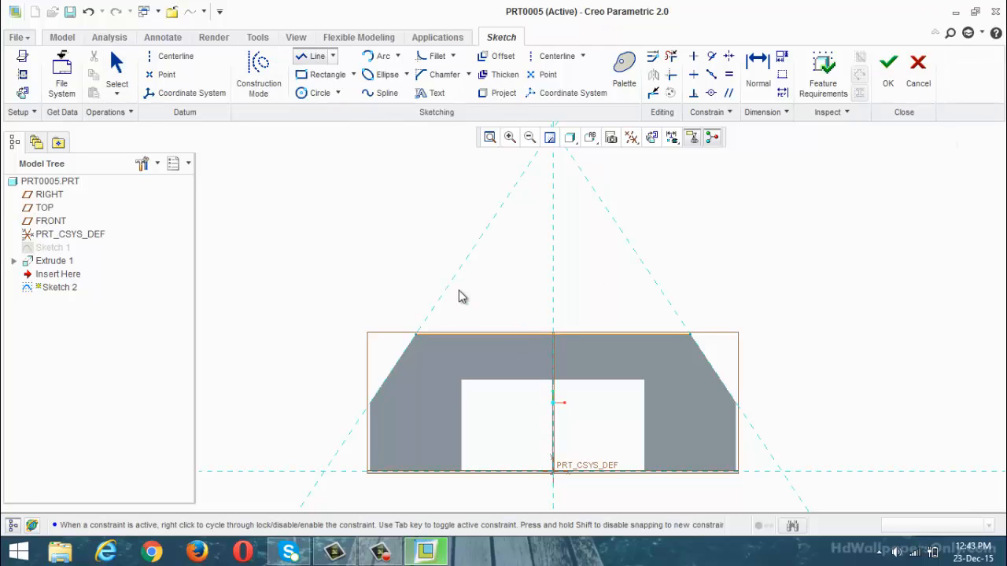
{"action": "left_click", "coordinate": [417, 336]}
{"action": "left_click", "coordinate": [515, 186]}
{"action": "middle_click", "coordinate": [533, 217]}
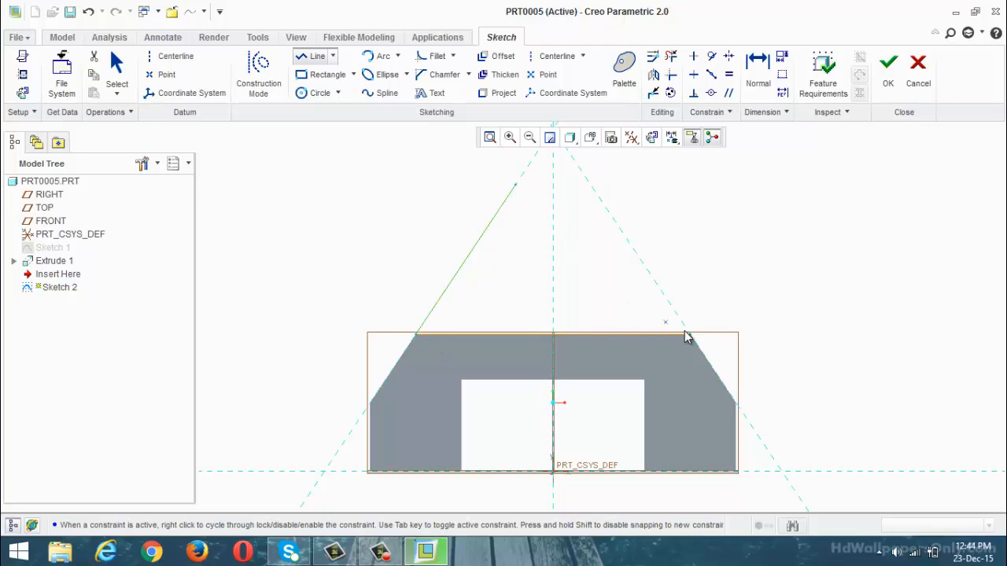
{"action": "left_click", "coordinate": [690, 335]}
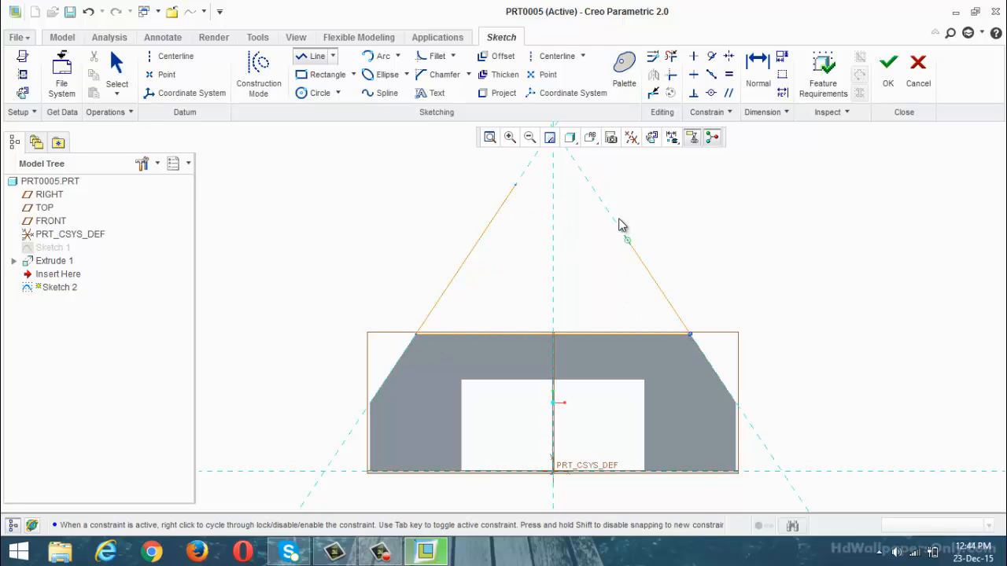
{"action": "left_click", "coordinate": [587, 180]}
{"action": "middle_click", "coordinate": [637, 221]}
{"action": "middle_click", "coordinate": [636, 221]}
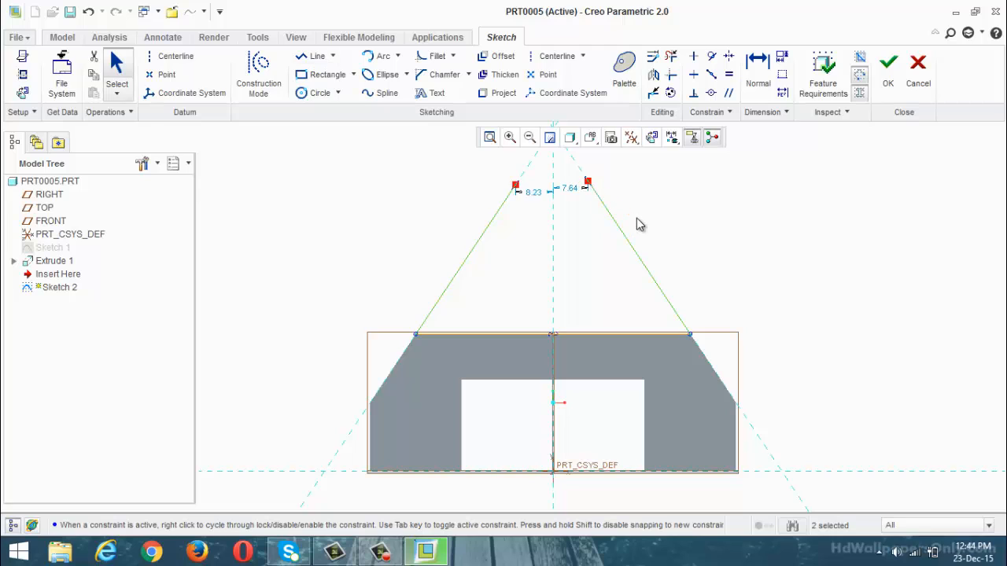
Draw a horizontal line about 55 mm long across both slanted lines and set its height above the projected edge to 15 mm.
{"action": "left_click", "coordinate": [305, 61]}
{"action": "left_click", "coordinate": [435, 273]}
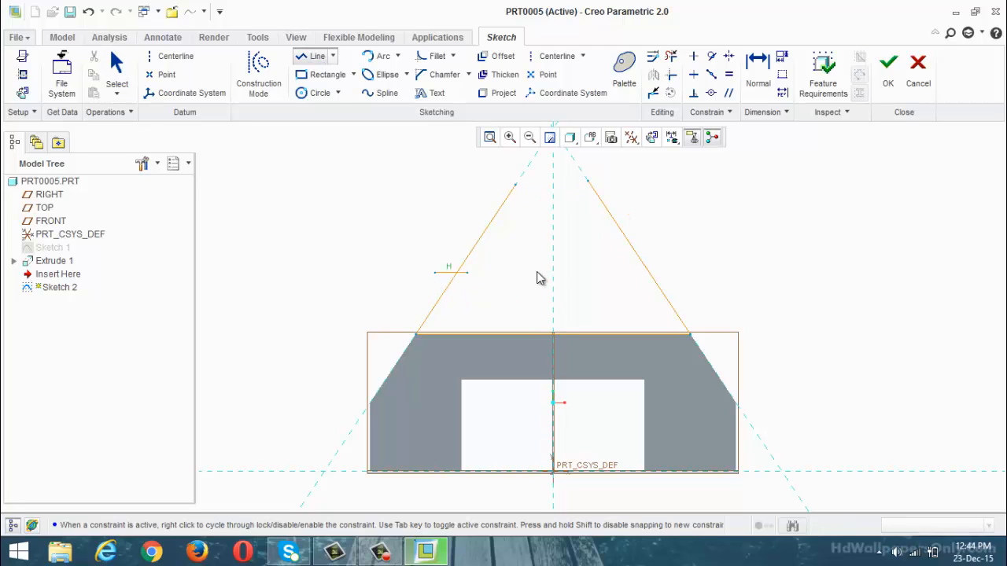
{"action": "left_click", "coordinate": [688, 273]}
{"action": "middle_click", "coordinate": [654, 317]}
{"action": "middle_click", "coordinate": [579, 335]}
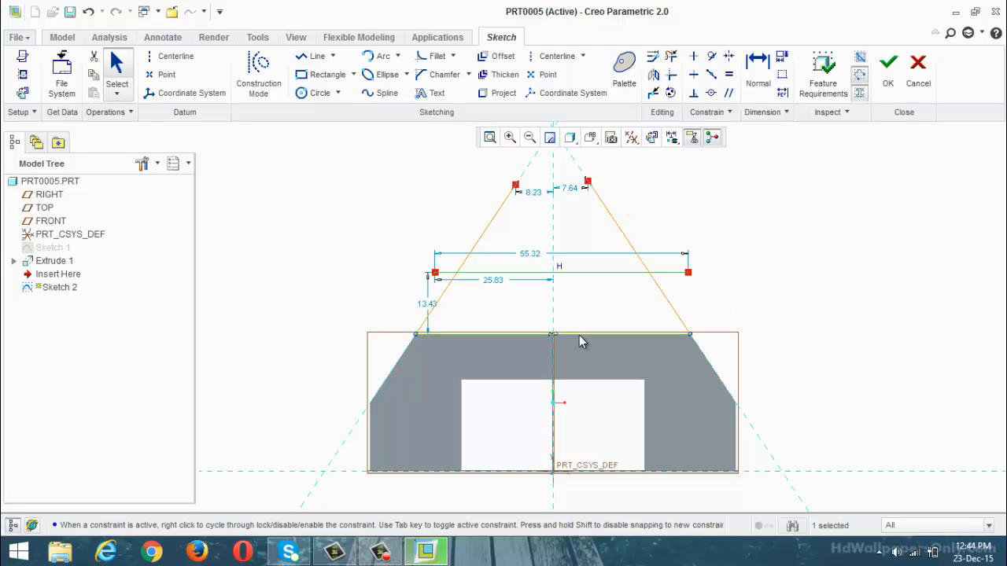
{"action": "double_click", "coordinate": [423, 309]}
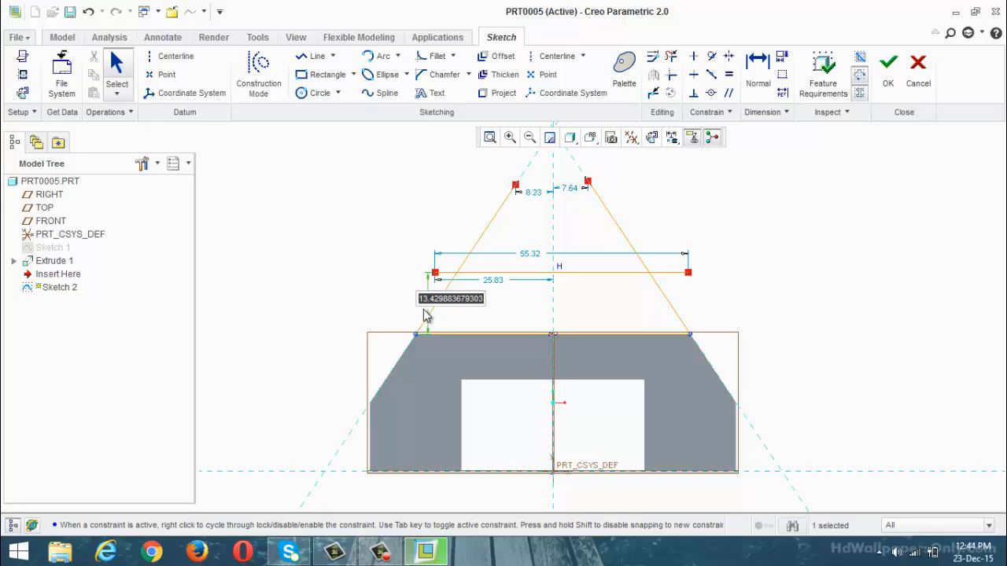
{"action": "type", "text": "15"}
{"action": "key", "text": "Return"}
{"action": "scroll", "coordinate": [479, 258], "scroll_direction": "up", "scroll_amount": 2}
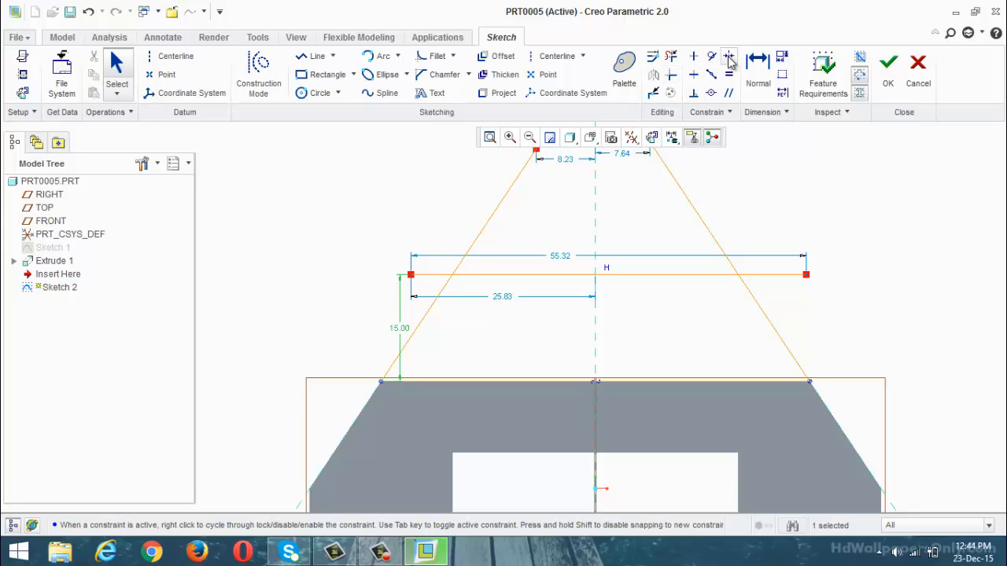
Trim the slanted lines above the horizontal line and its two overhanging ends to leave a closed trapezoid, and finish the sketch.
{"action": "left_click", "coordinate": [670, 57]}
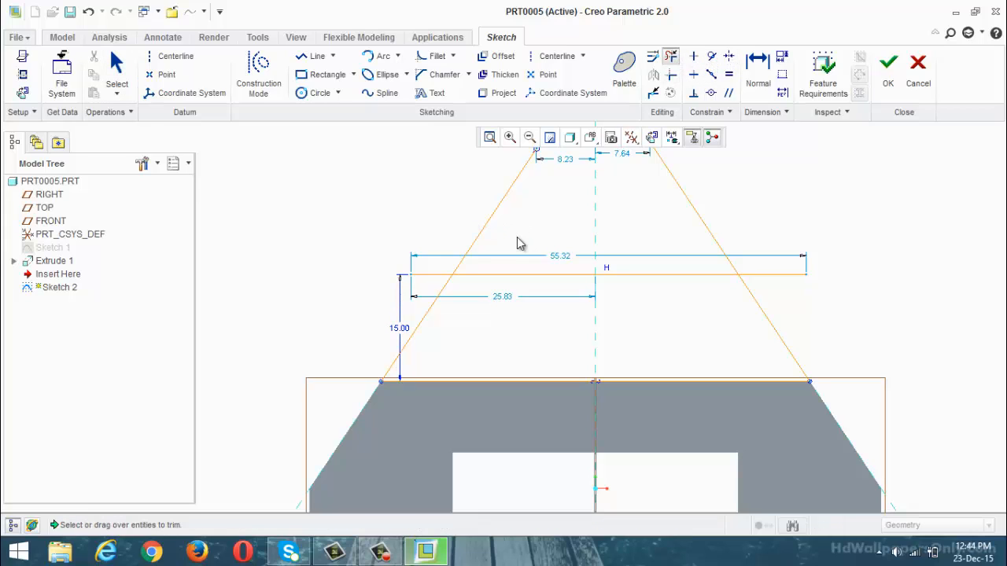
{"action": "left_click", "coordinate": [485, 227]}
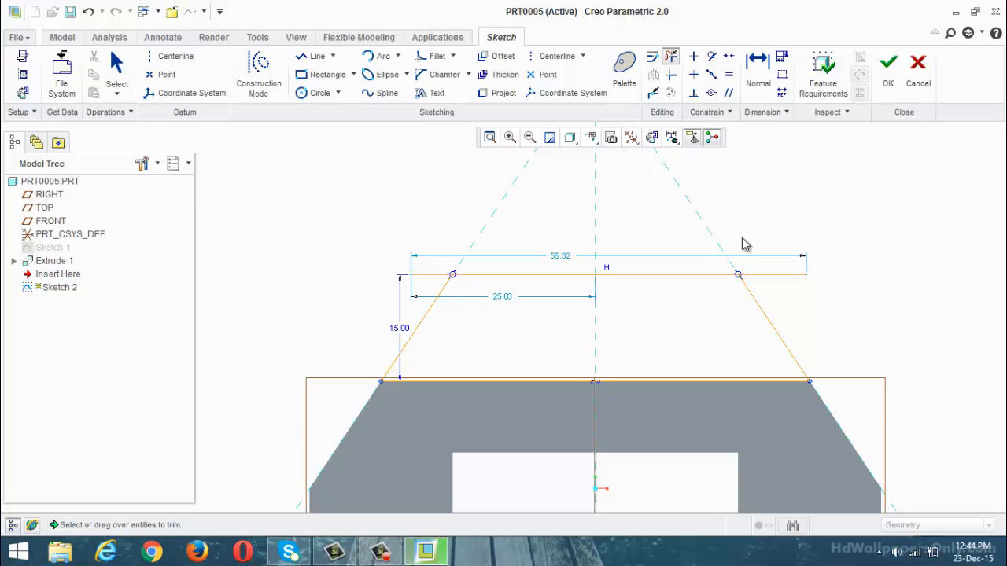
{"action": "left_click_drag", "start_coordinate": [742, 243], "coordinate": [825, 310]}
{"action": "left_click", "coordinate": [431, 274]}
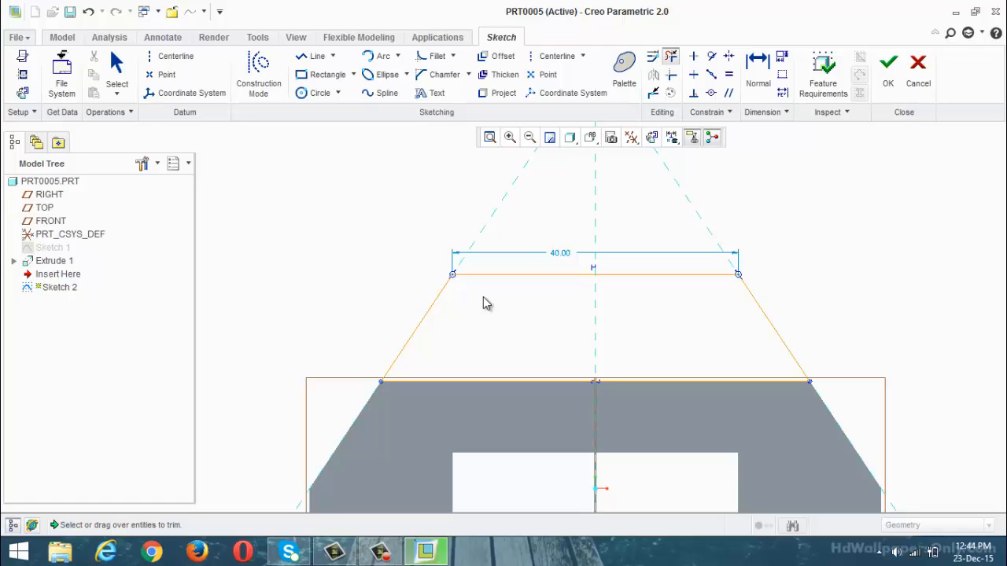
{"action": "scroll", "coordinate": [600, 294], "scroll_direction": "down", "scroll_amount": 1}
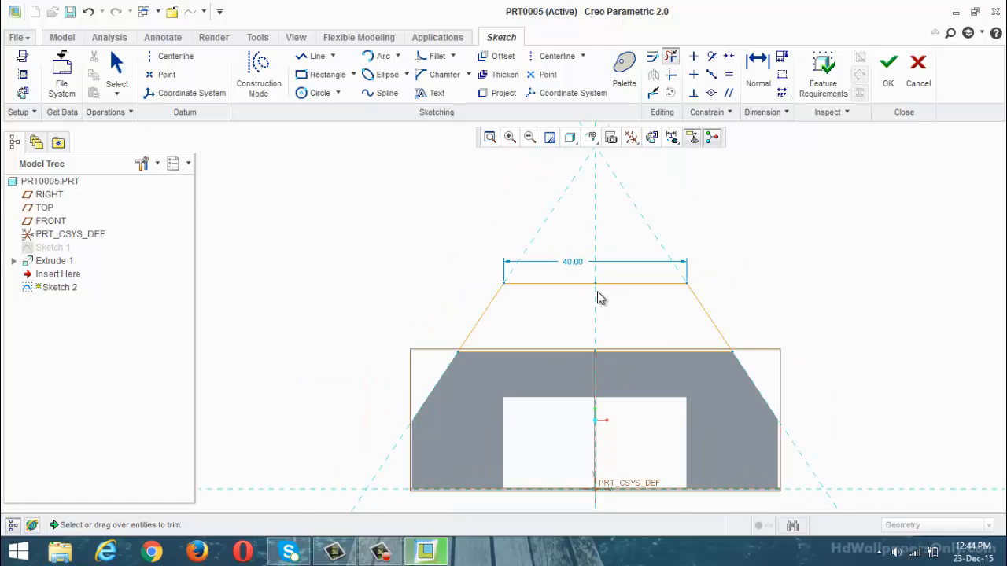
{"action": "scroll", "coordinate": [669, 342], "scroll_direction": "up", "scroll_amount": 1}
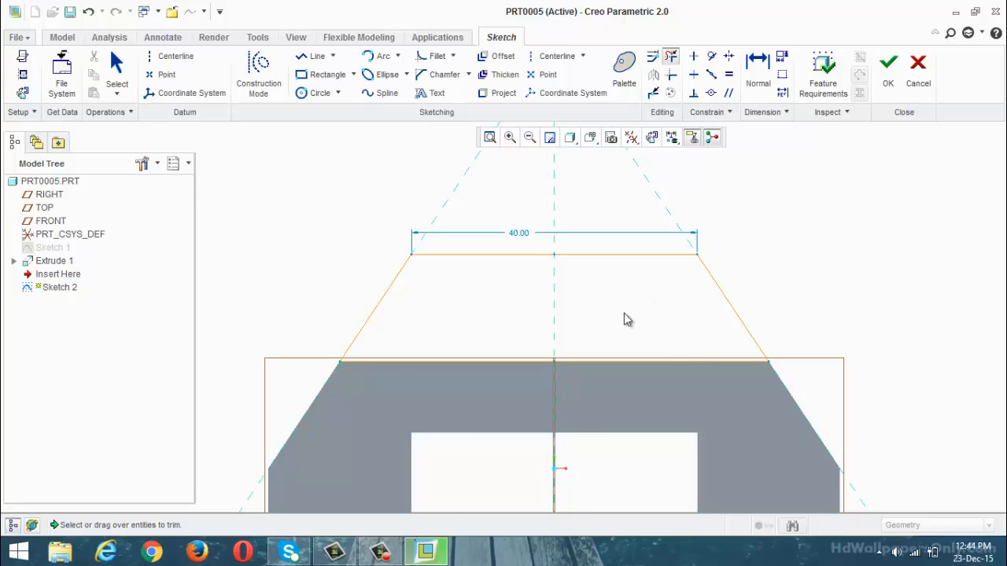
{"action": "scroll", "coordinate": [623, 323], "scroll_direction": "down", "scroll_amount": 2}
{"action": "scroll", "coordinate": [622, 331], "scroll_direction": "up", "scroll_amount": 1}
{"action": "scroll", "coordinate": [626, 268], "scroll_direction": "down", "scroll_amount": 2}
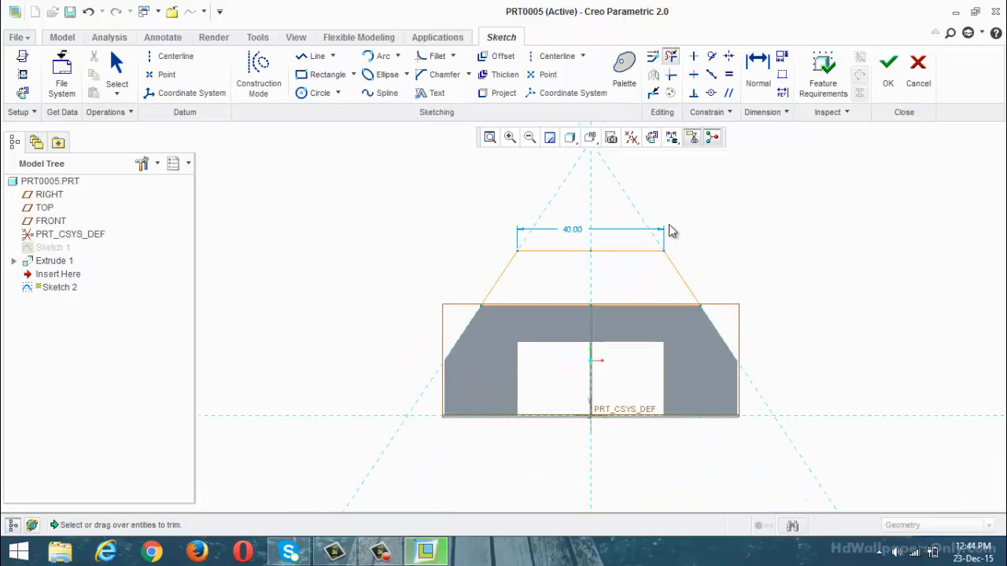
{"action": "scroll", "coordinate": [721, 321], "scroll_direction": "up", "scroll_amount": 1}
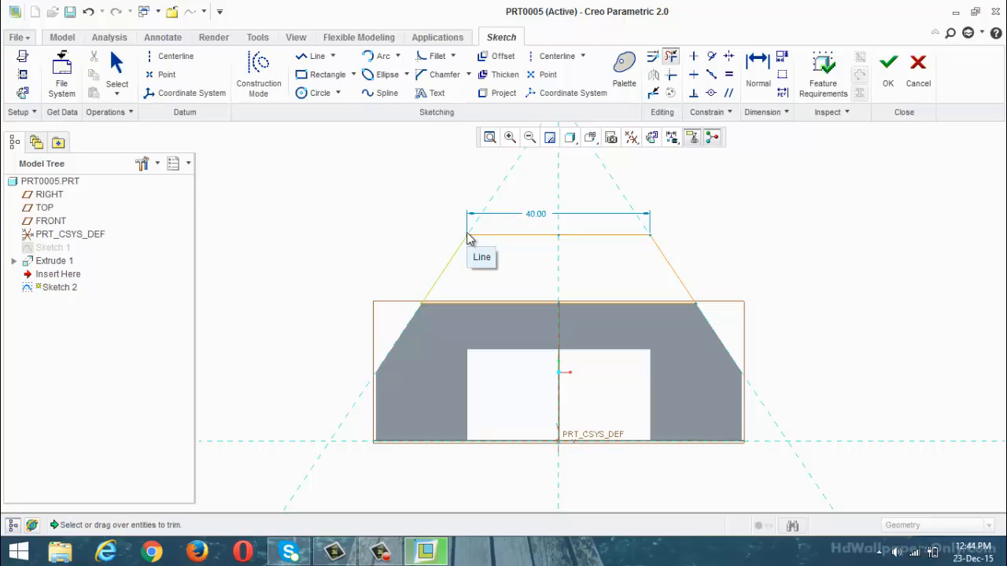
{"action": "left_click", "coordinate": [889, 74]}
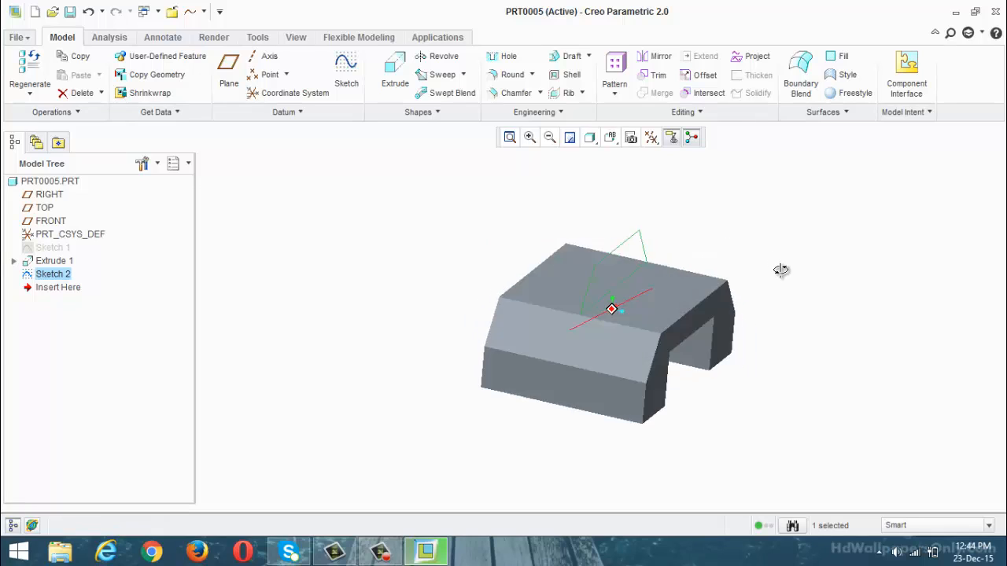
Extrude the trapezoid sketch symmetrically about its sketch plane to a total depth of 42 mm.
{"action": "left_click", "coordinate": [395, 75]}
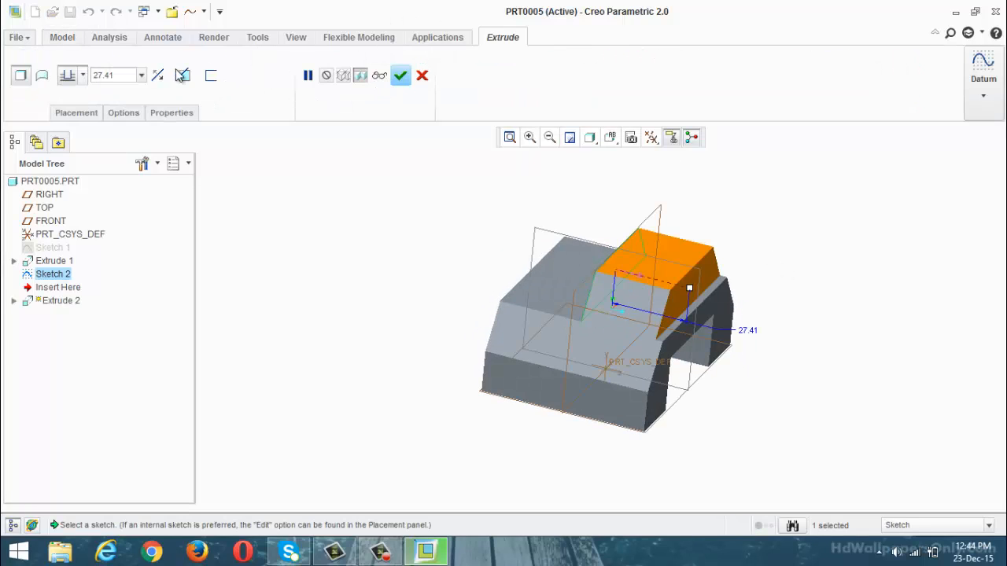
{"action": "left_click", "coordinate": [83, 76]}
{"action": "left_click", "coordinate": [67, 118]}
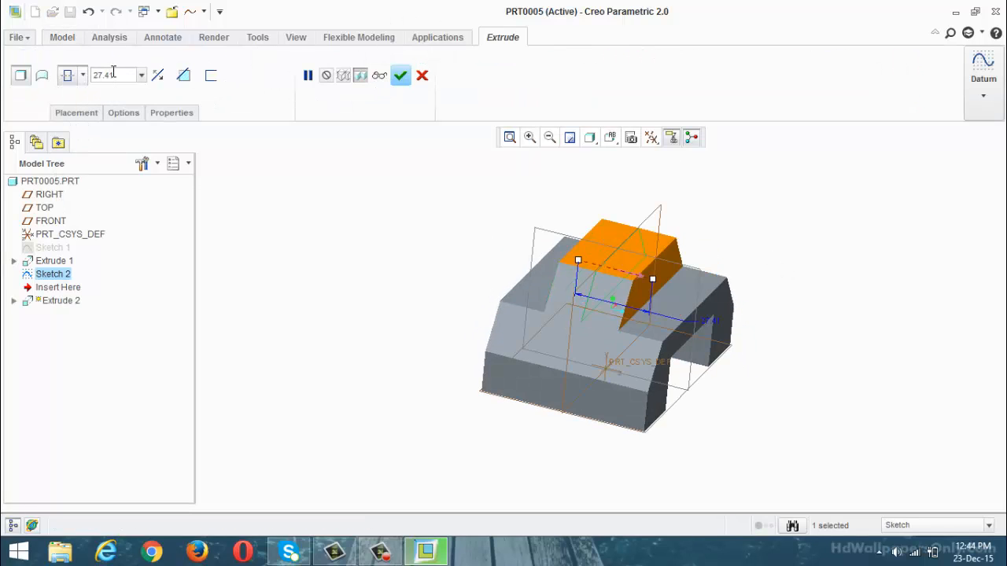
{"action": "left_click", "coordinate": [113, 72]}
{"action": "type", "text": "42"}
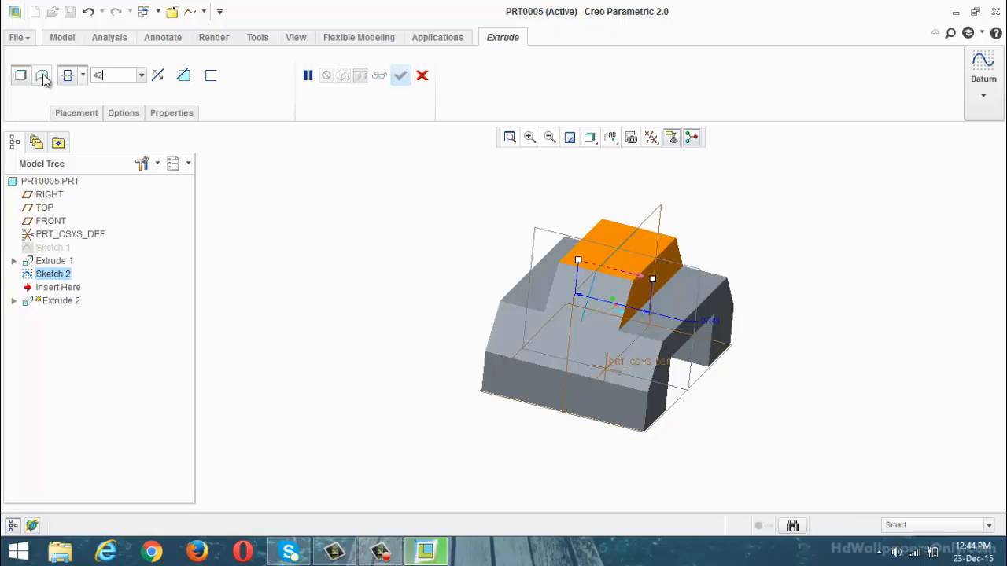
{"action": "key", "text": "Return"}
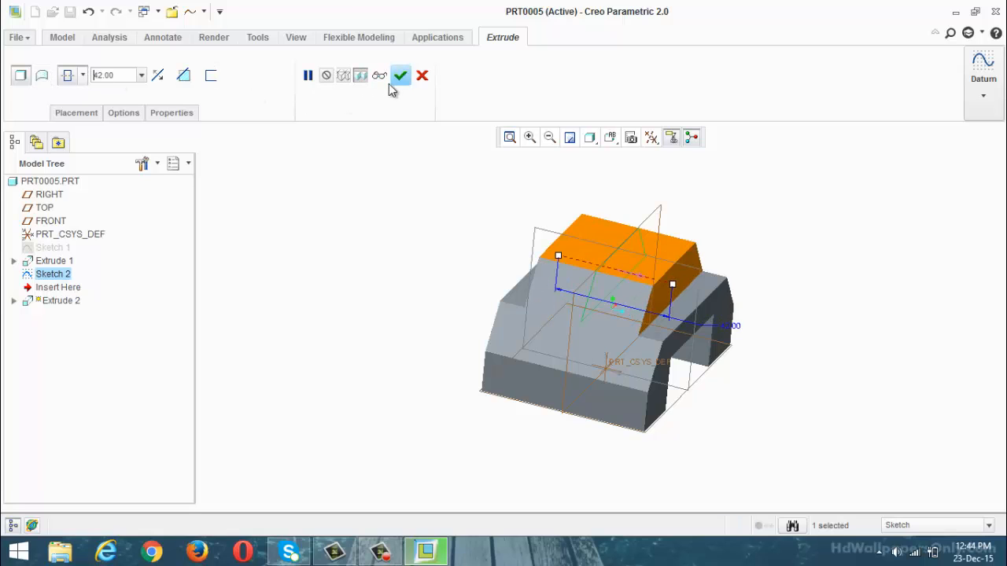
{"action": "left_click", "coordinate": [399, 76]}
Start a new sketch on the top face of the upper section and add the FRONT plane as a sketch reference.
{"action": "middle_click_drag", "start_coordinate": [400, 212], "coordinate": [595, 278]}
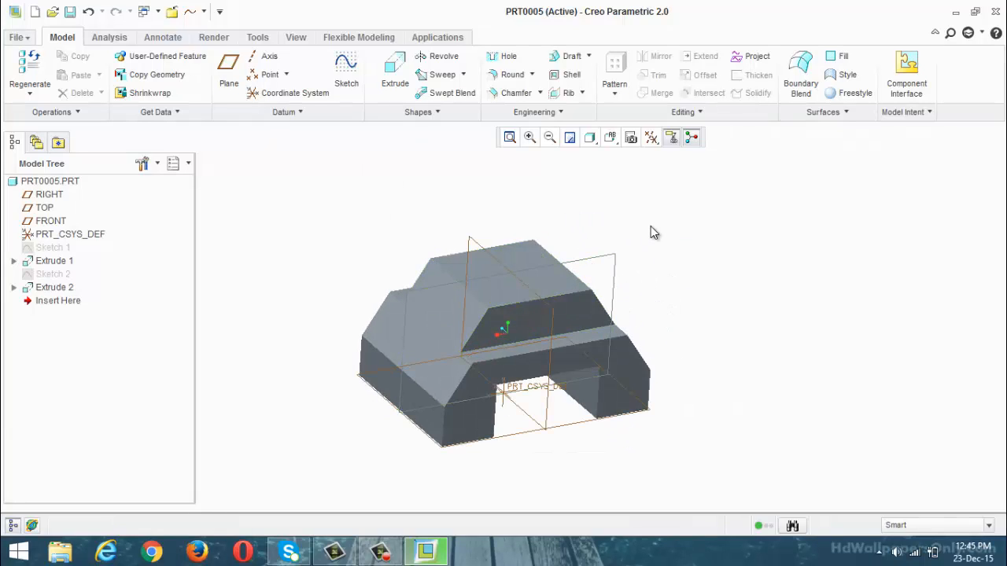
{"action": "left_click", "coordinate": [347, 75]}
{"action": "left_click", "coordinate": [490, 271]}
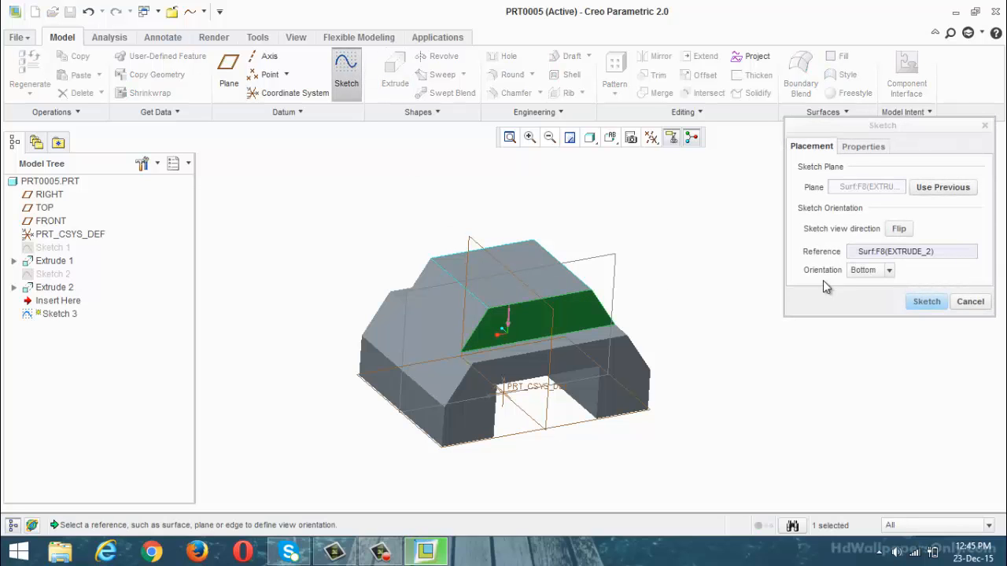
{"action": "left_click", "coordinate": [926, 301]}
{"action": "left_click", "coordinate": [651, 136]}
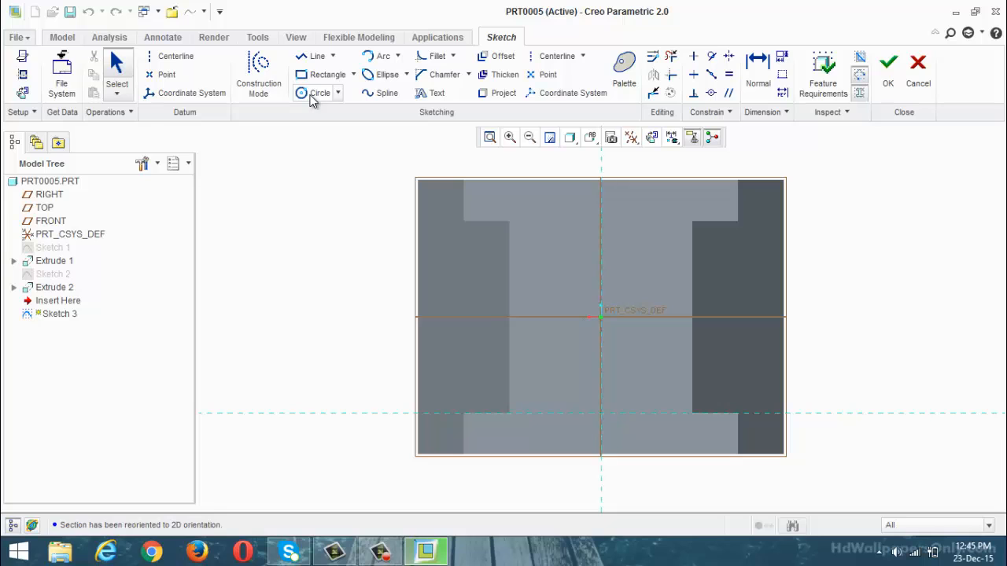
{"action": "left_click", "coordinate": [22, 74]}
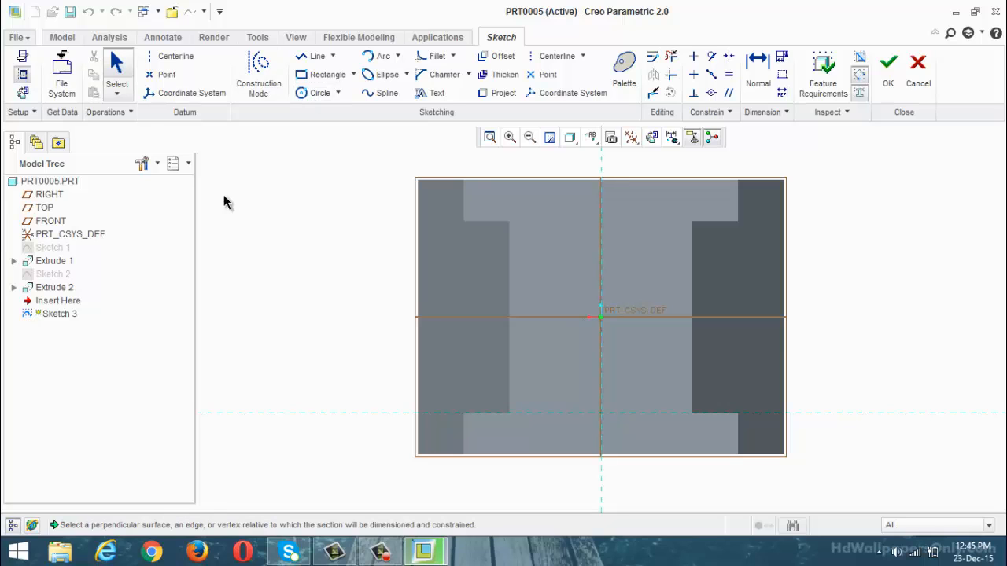
{"action": "left_click", "coordinate": [577, 319]}
{"action": "left_click", "coordinate": [886, 323]}
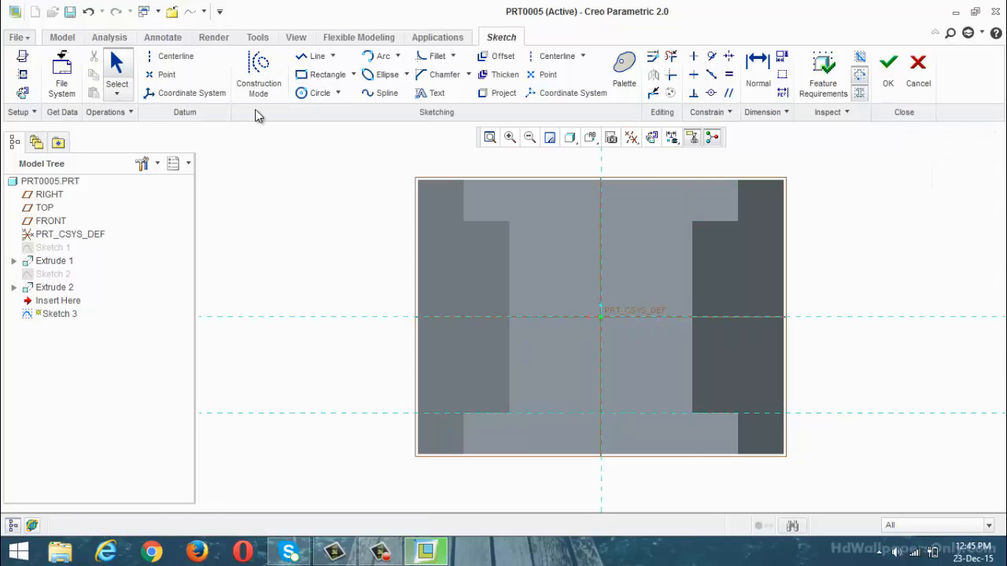
Sketch a 30 mm diameter circle centred on the origin of the upper section's top face and finish the sketch.
{"action": "left_click", "coordinate": [313, 93]}
{"action": "left_click", "coordinate": [638, 366]}
{"action": "middle_click", "coordinate": [639, 365]}
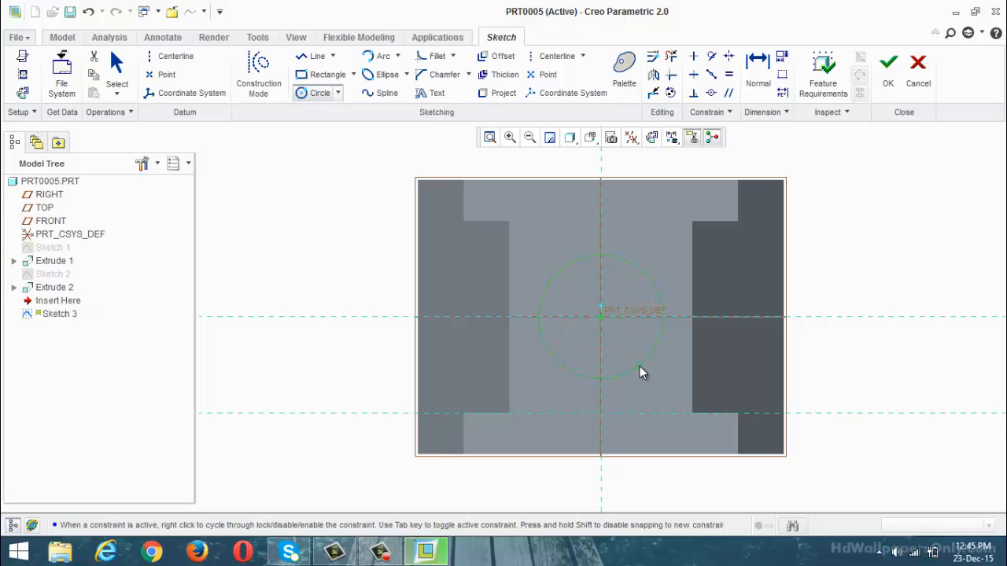
{"action": "double_click", "coordinate": [526, 254]}
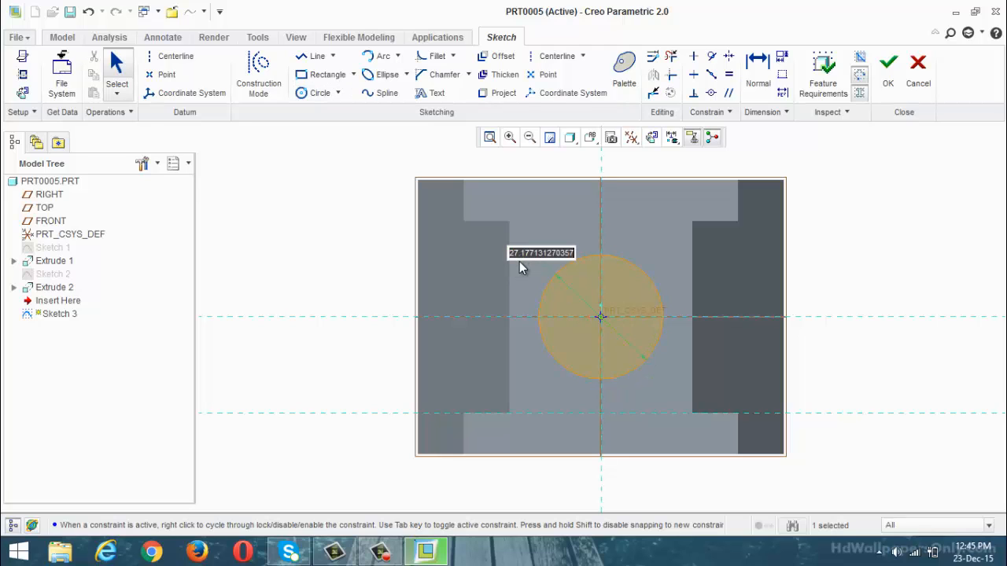
{"action": "type", "text": "30"}
{"action": "key", "text": "Return"}
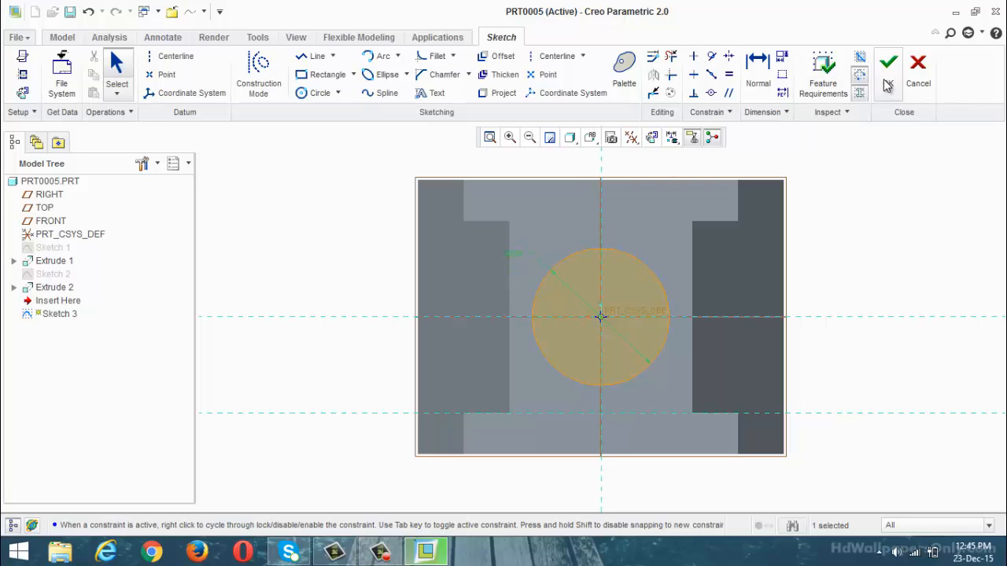
{"action": "left_click", "coordinate": [885, 82]}
Extrude the circle sketch 30 mm upward from the top face to form a cylindrical boss.
{"action": "scroll", "coordinate": [540, 307], "scroll_direction": "up", "scroll_amount": 2}
{"action": "mouse_move", "coordinate": [531, 340]}
{"action": "middle_mouse_down"}
{"action": "mouse_move", "coordinate": [547, 272]}
{"action": "mouse_move", "coordinate": [579, 291]}
{"action": "mouse_move", "coordinate": [553, 302]}
{"action": "middle_mouse_up"}
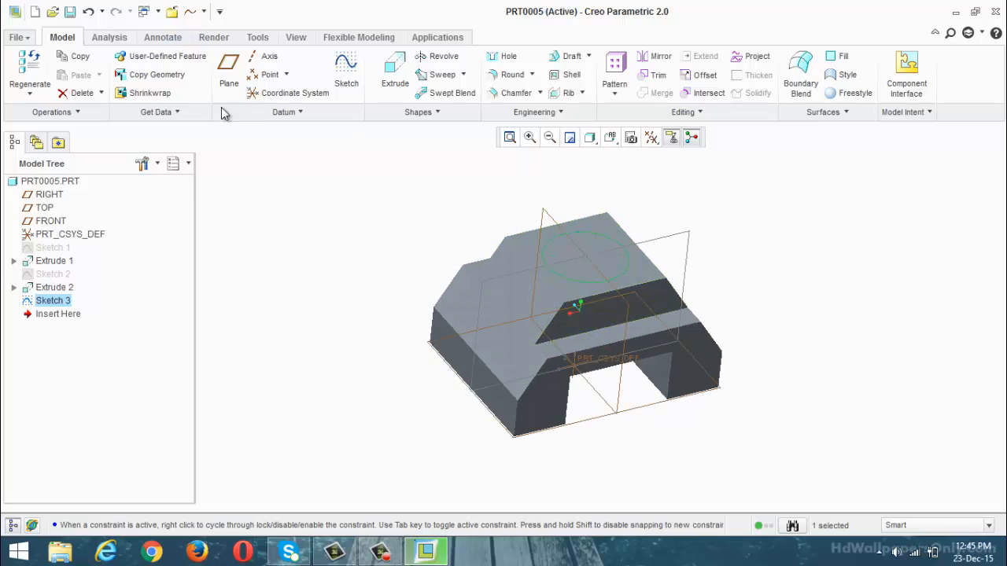
{"action": "left_click", "coordinate": [386, 82]}
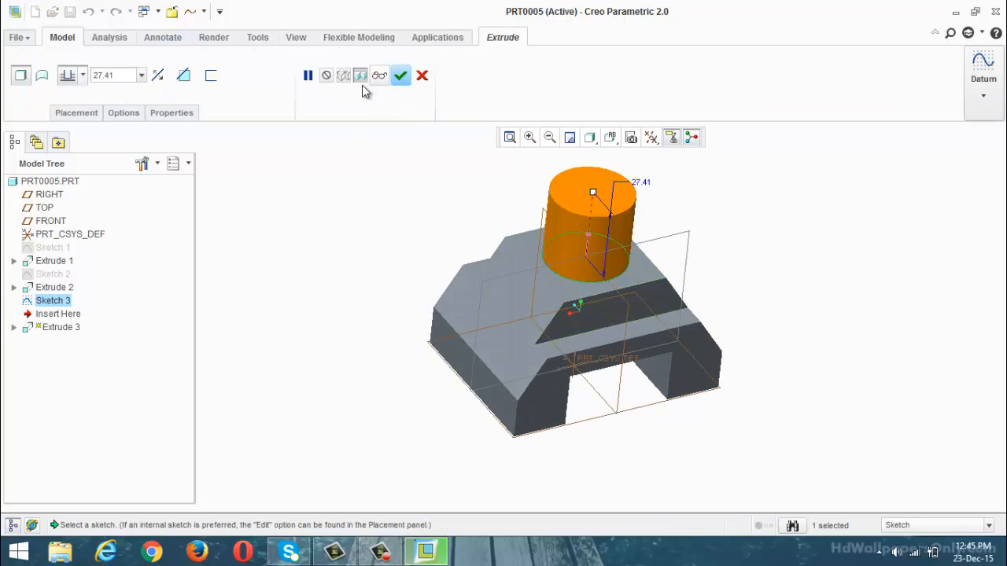
{"action": "left_click", "coordinate": [123, 73]}
{"action": "type", "text": "30"}
{"action": "key", "text": "Return"}
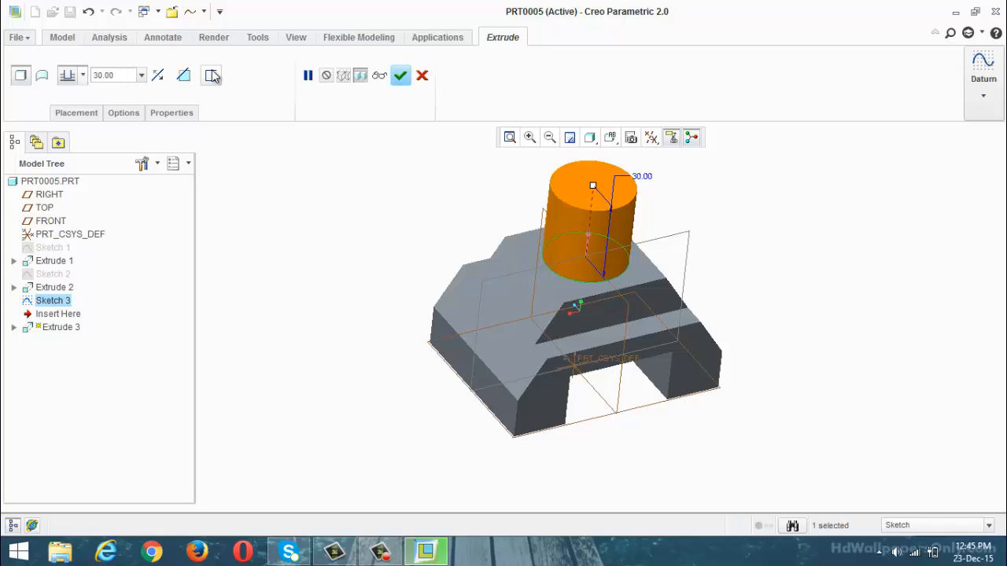
{"action": "left_click", "coordinate": [403, 78]}
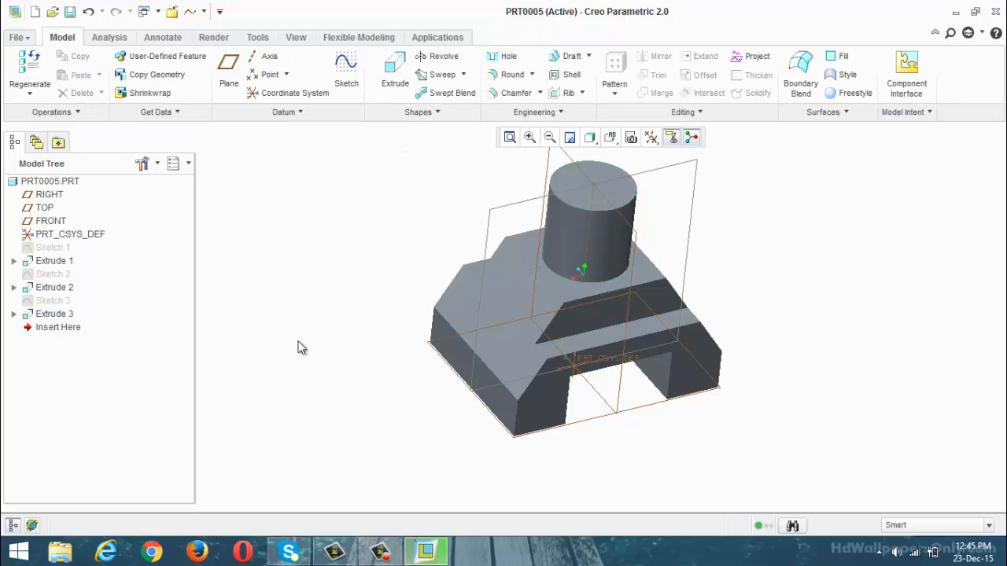
{"action": "scroll", "coordinate": [312, 338], "scroll_direction": "down", "scroll_amount": 2}
{"action": "scroll", "coordinate": [430, 309], "scroll_direction": "up", "scroll_amount": 4}
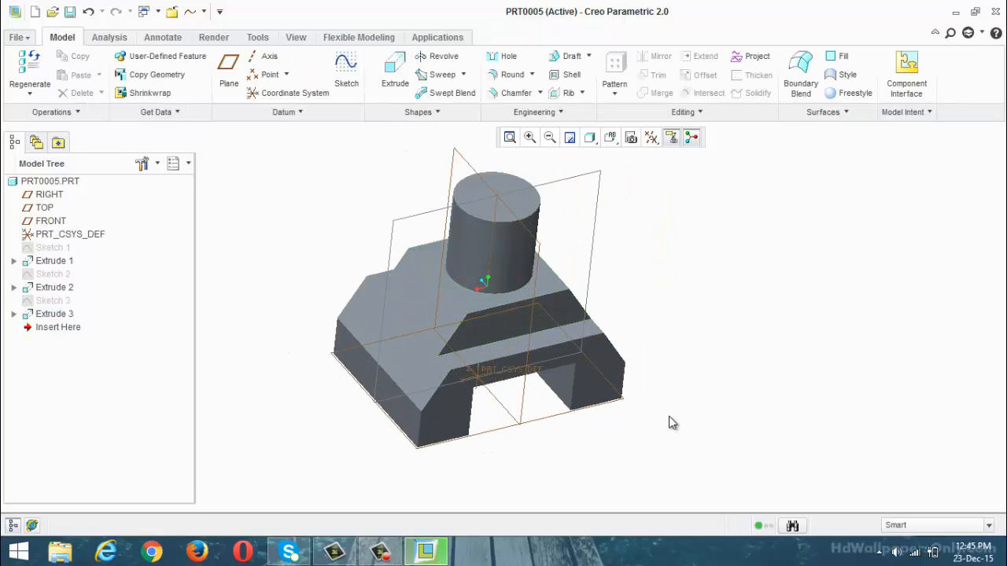
{"action": "middle_click_drag", "start_coordinate": [668, 418], "coordinate": [653, 400]}
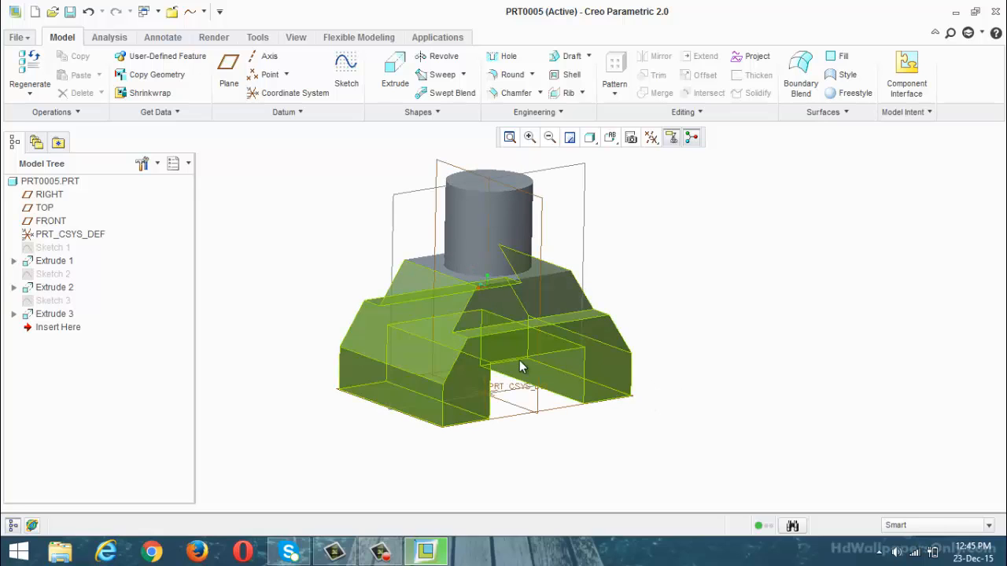
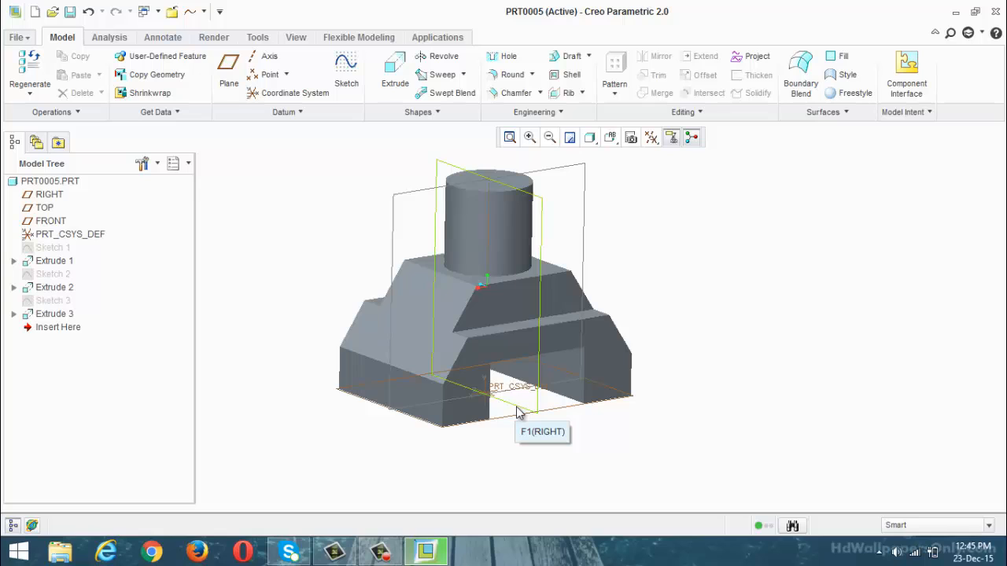
{"action": "left_click", "coordinate": [346, 67]}
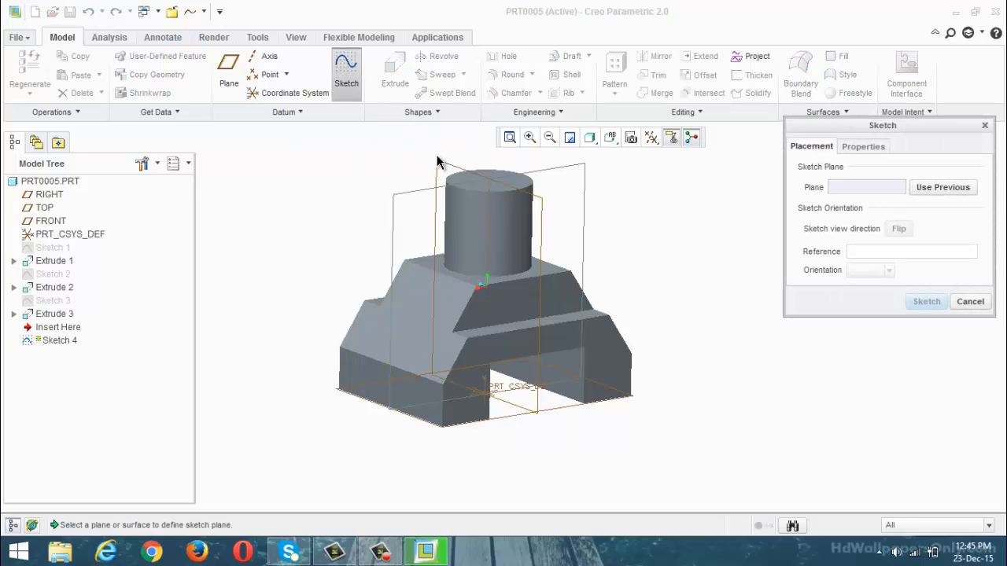
{"action": "left_click", "coordinate": [442, 161]}
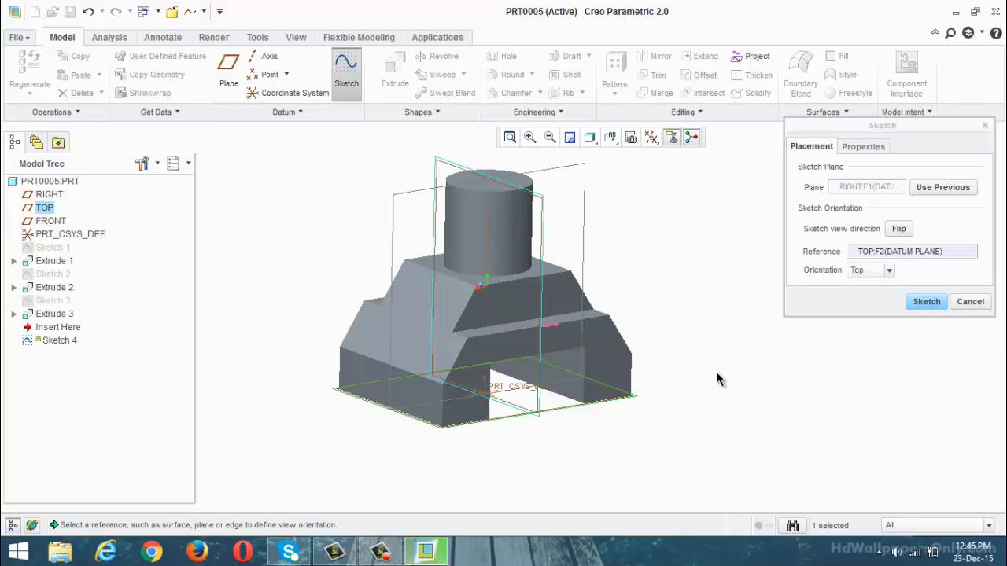
{"action": "mouse_move", "coordinate": [720, 376]}
{"action": "middle_mouse_down"}
{"action": "mouse_move", "coordinate": [683, 359]}
{"action": "mouse_move", "coordinate": [694, 351]}
{"action": "mouse_move", "coordinate": [687, 363]}
{"action": "middle_mouse_up"}
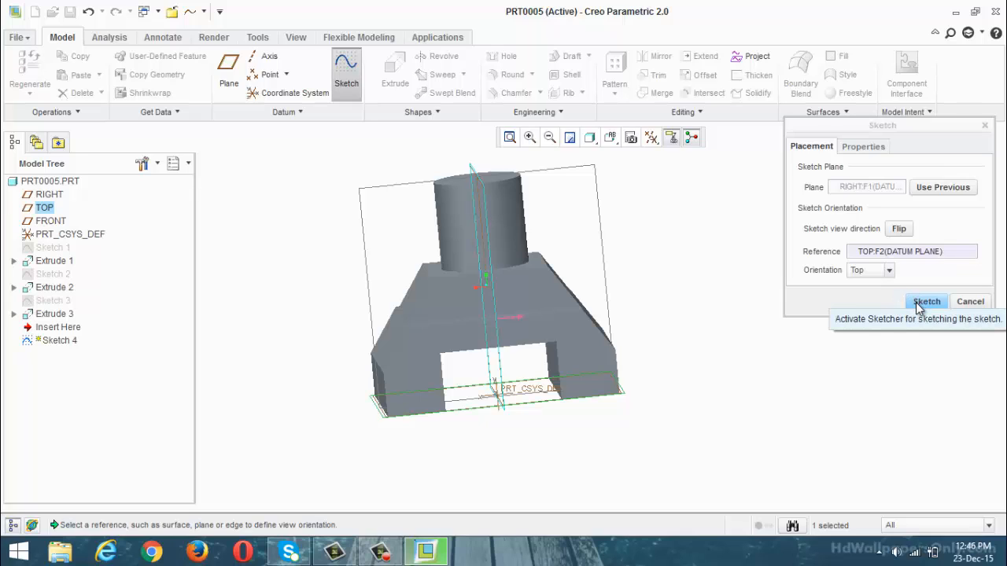
{"action": "left_click", "coordinate": [970, 302]}
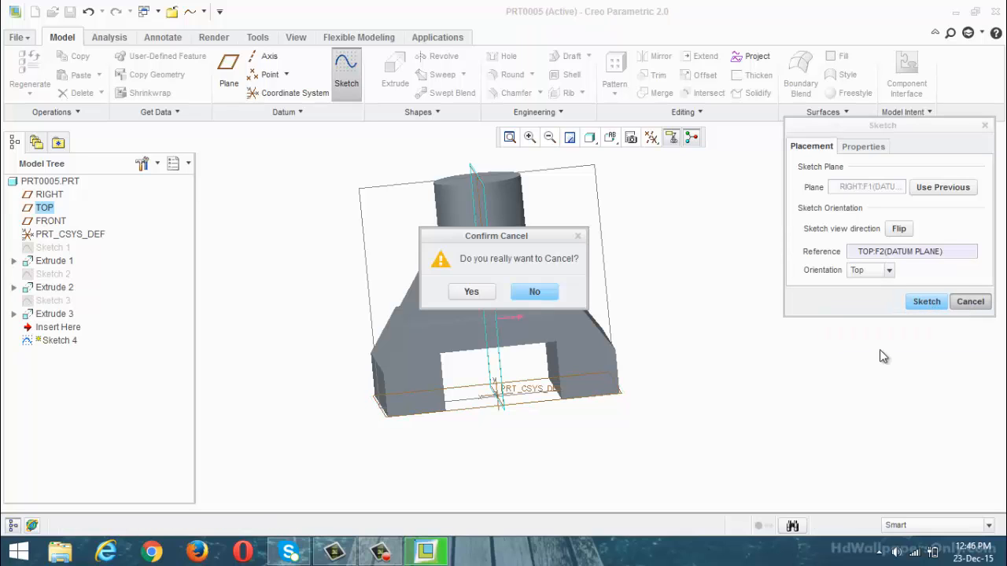
{"action": "left_click", "coordinate": [478, 292]}
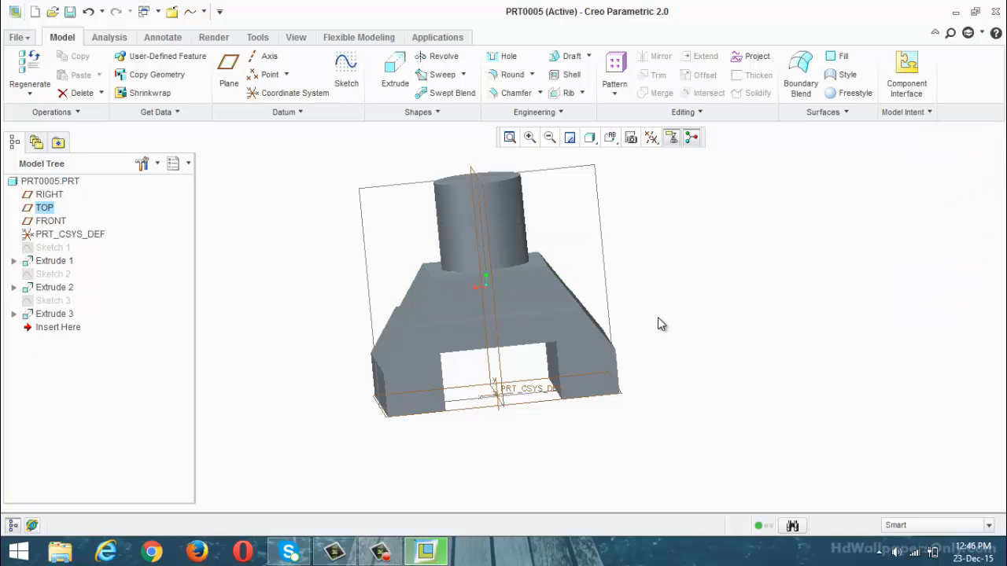
Align the view with the new sketch on the base block's end face and add the FRONT plane as a sketch reference.
{"action": "left_click", "coordinate": [366, 560]}
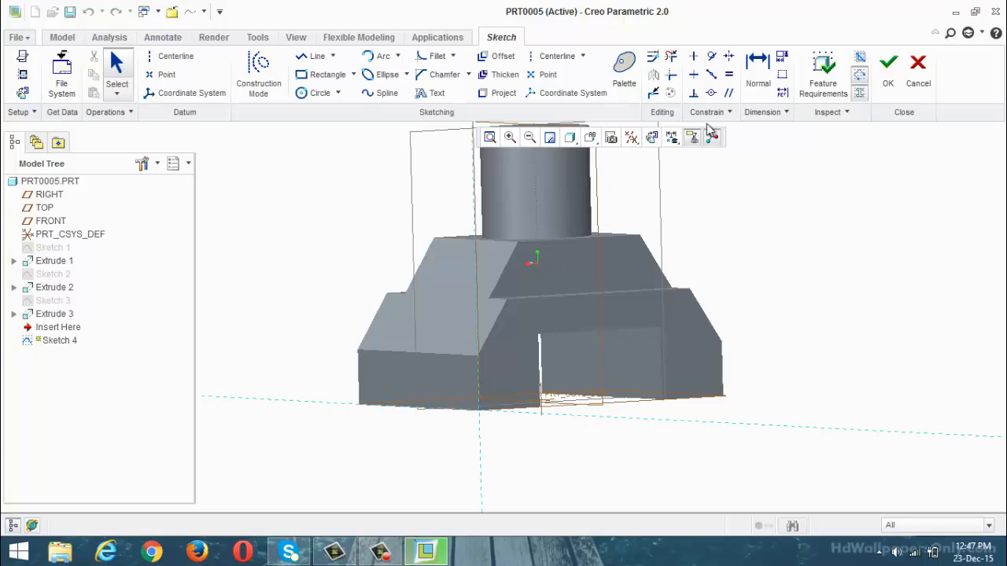
{"action": "left_click", "coordinate": [651, 137]}
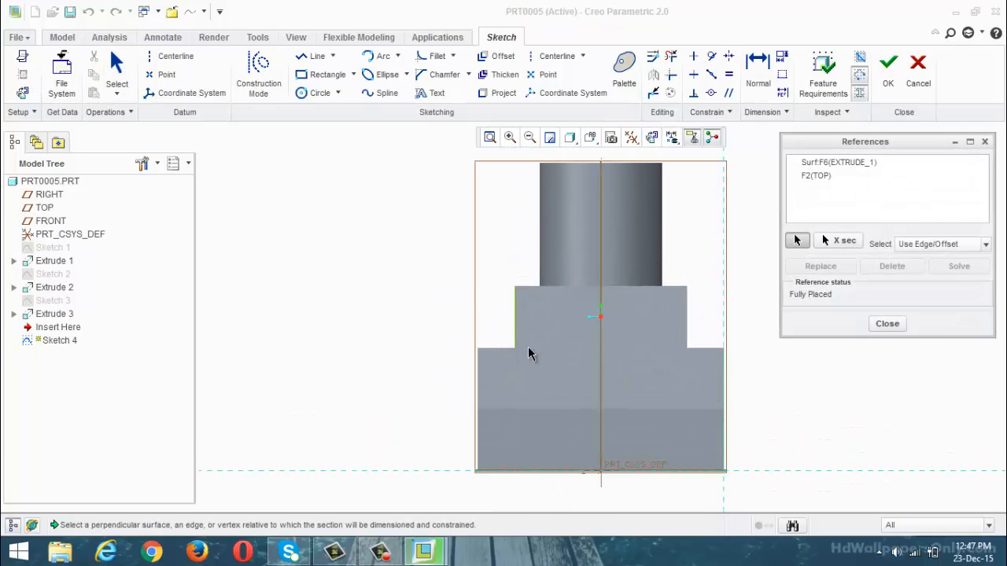
{"action": "left_click", "coordinate": [600, 382]}
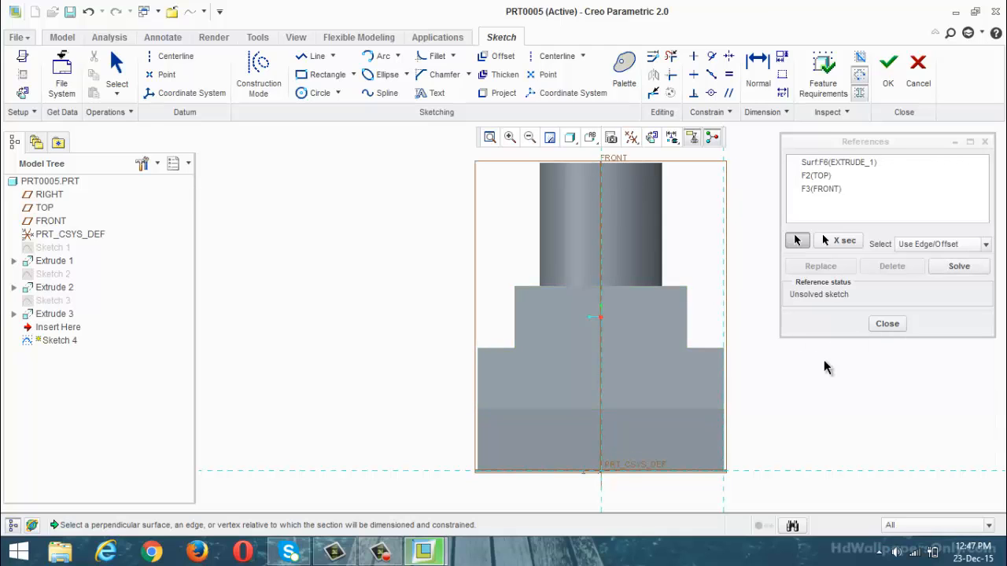
{"action": "left_click", "coordinate": [886, 325]}
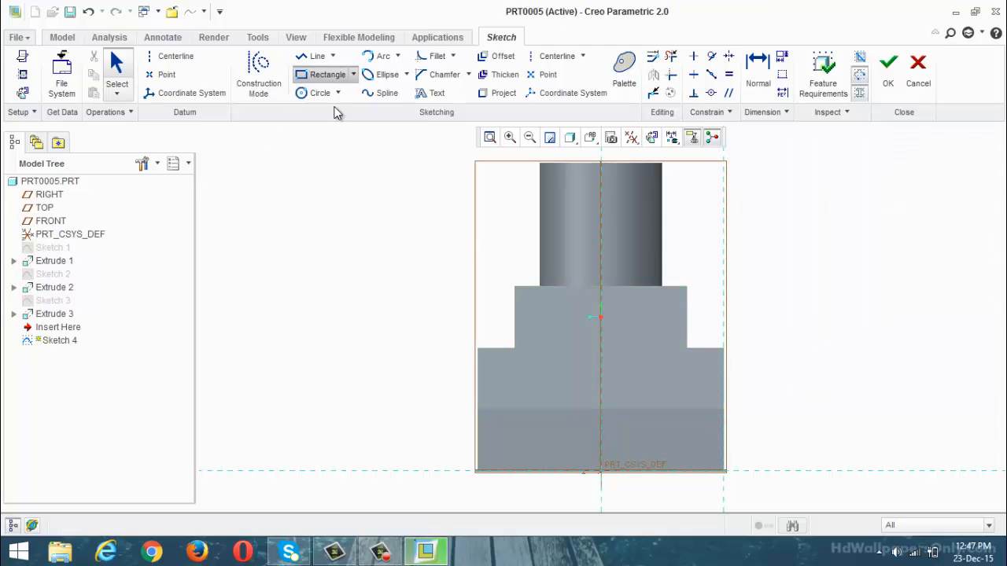
Draw a rectangle about 27 mm wide and 29 mm high across the FRONT plane, with its lower edge on the TOP plane.
{"action": "left_click", "coordinate": [323, 74]}
{"action": "left_click", "coordinate": [555, 350]}
{"action": "left_click", "coordinate": [665, 470]}
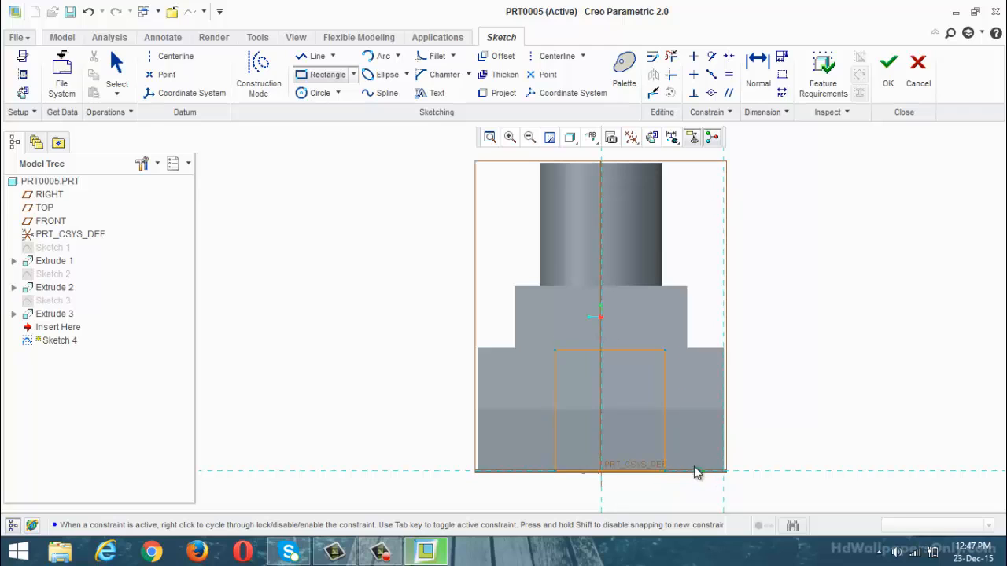
{"action": "middle_click", "coordinate": [593, 450]}
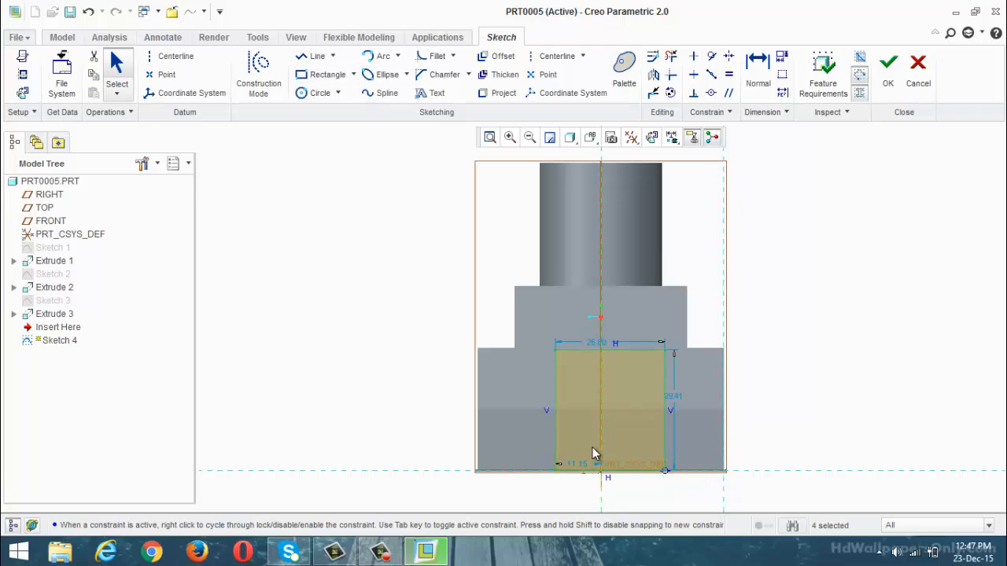
Set the rectangle's width to 30, its side's distance from the FRONT plane to 15 and its height to 28 mm, and finish the sketch.
{"action": "double_click", "coordinate": [592, 343]}
{"action": "type", "text": "30"}
{"action": "key", "text": "Return"}
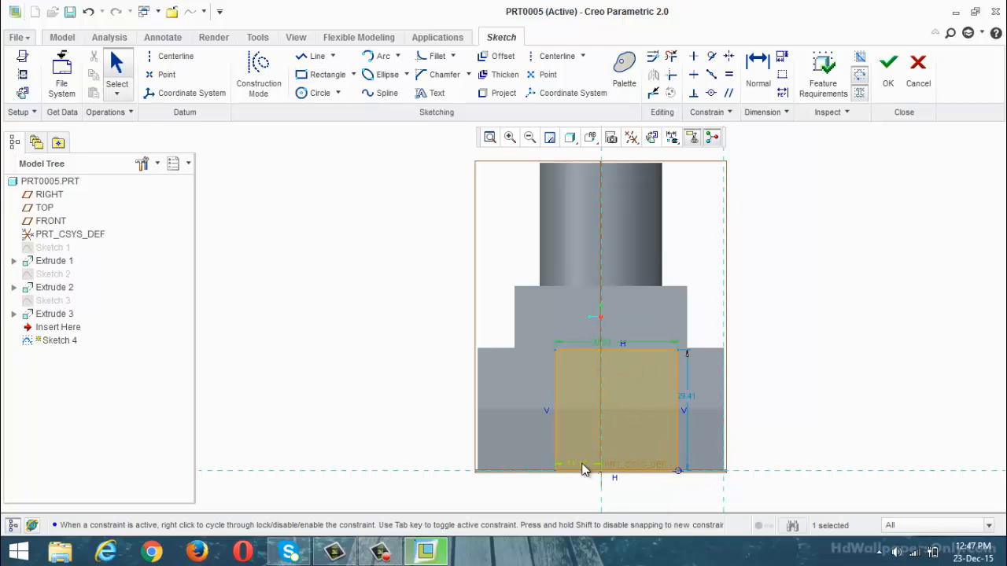
{"action": "double_click", "coordinate": [584, 463]}
{"action": "type", "text": "15"}
{"action": "key", "text": "Return"}
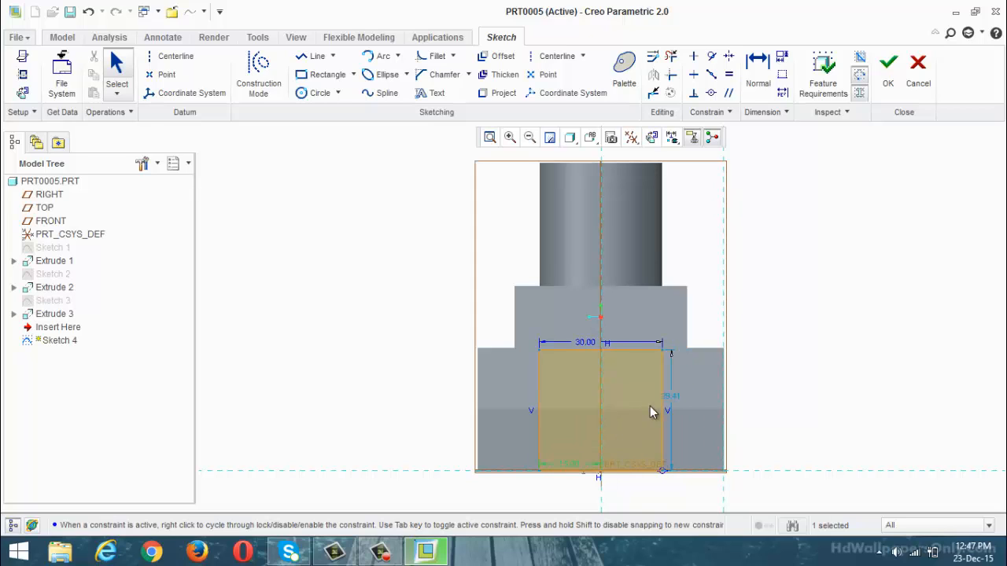
{"action": "double_click", "coordinate": [667, 391]}
{"action": "type", "text": "2"}
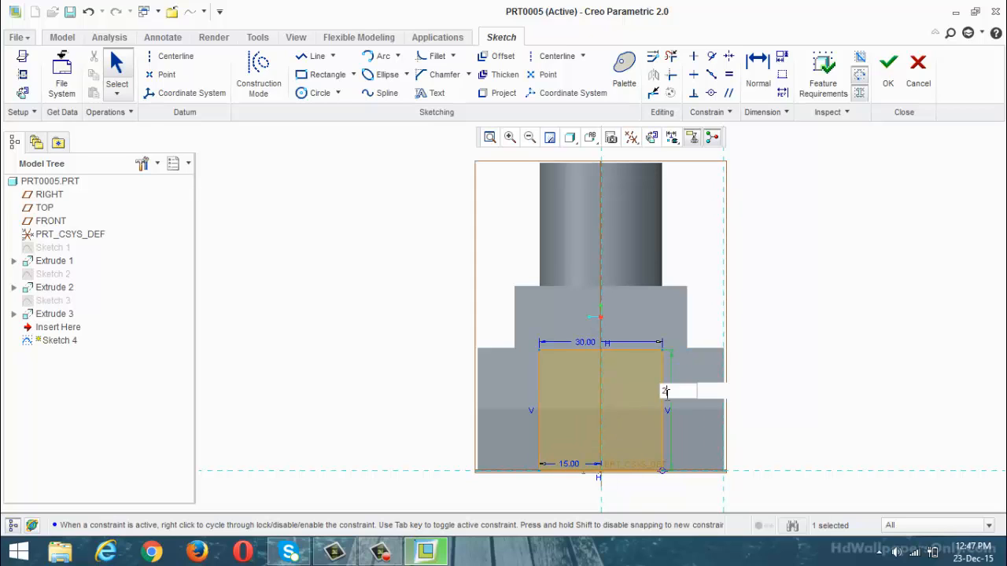
{"action": "type", "text": "8"}
{"action": "left_click", "coordinate": [883, 99]}
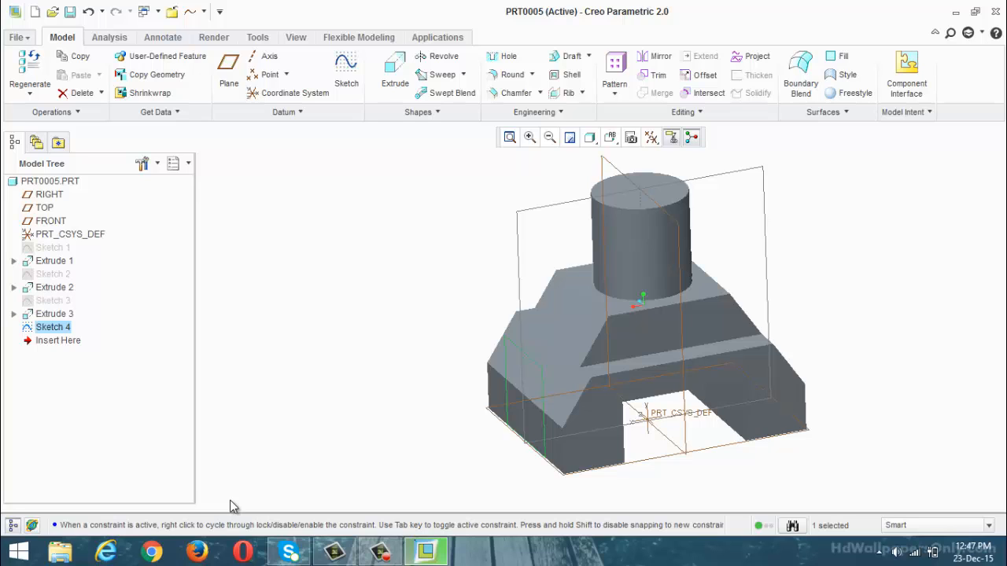
Extrude the rectangle sketch 10 mm outward on side 1 and up to the slanted block with To Next on side 2.
{"action": "left_click", "coordinate": [389, 77]}
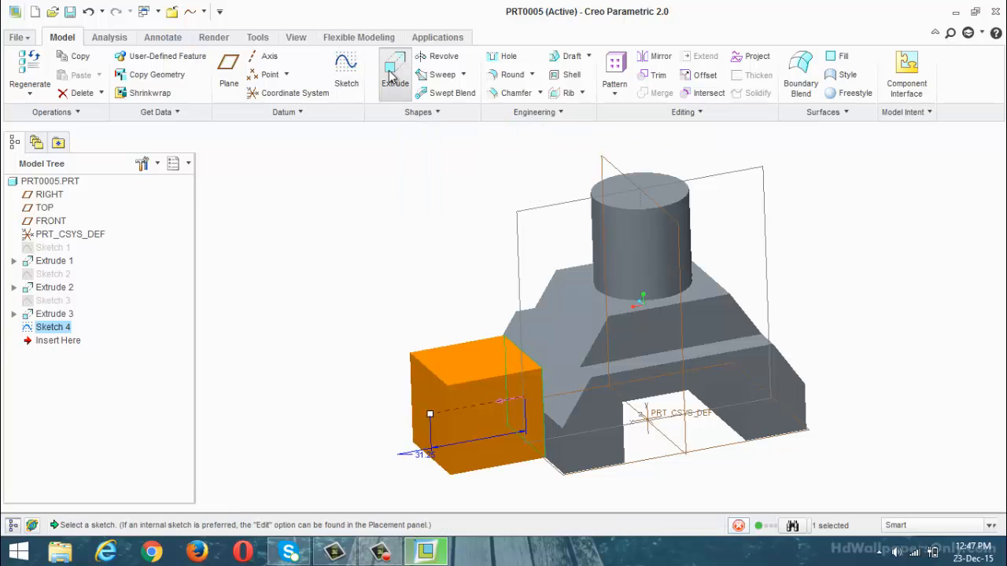
{"action": "left_click", "coordinate": [124, 112]}
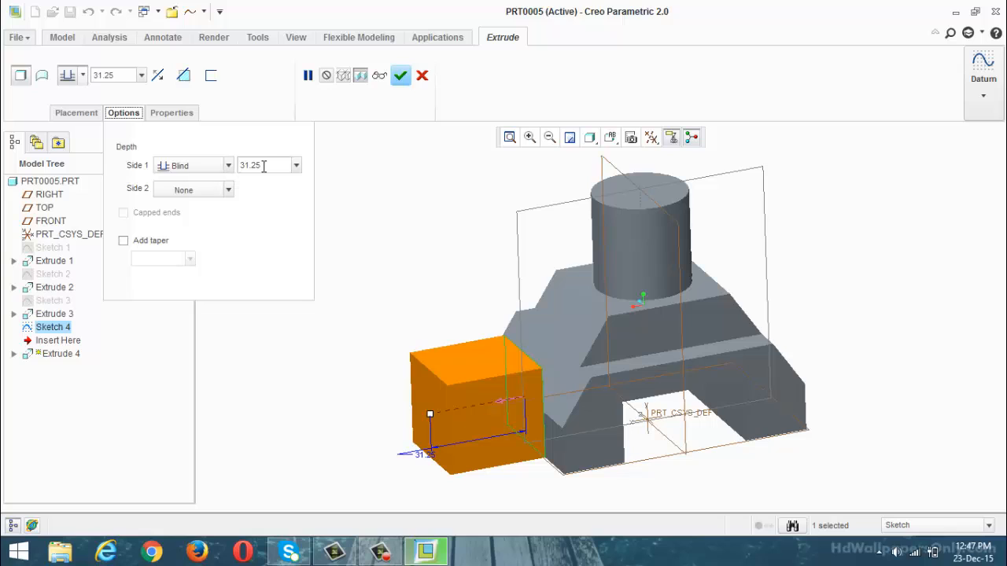
{"action": "type", "text": "10"}
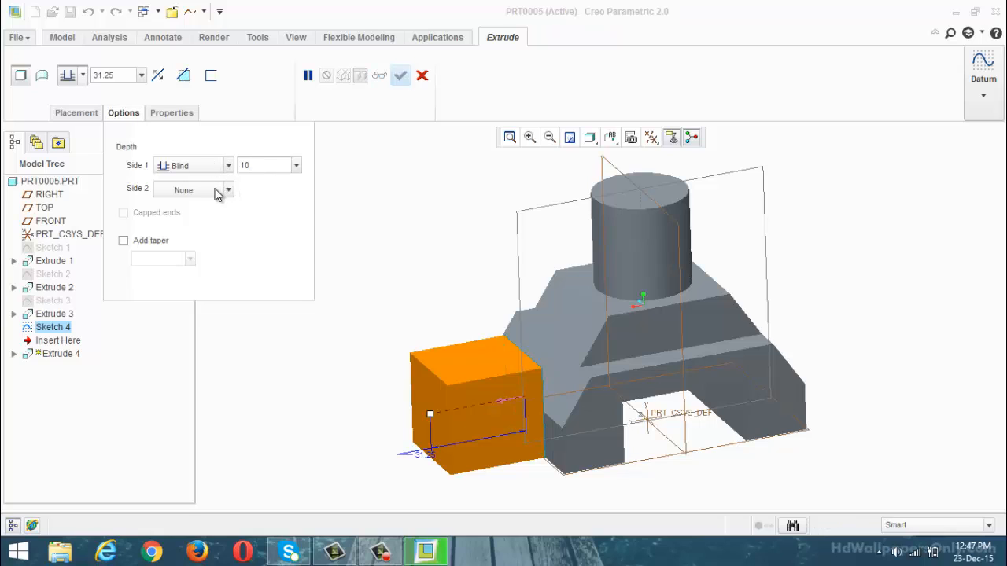
{"action": "key", "text": "Return"}
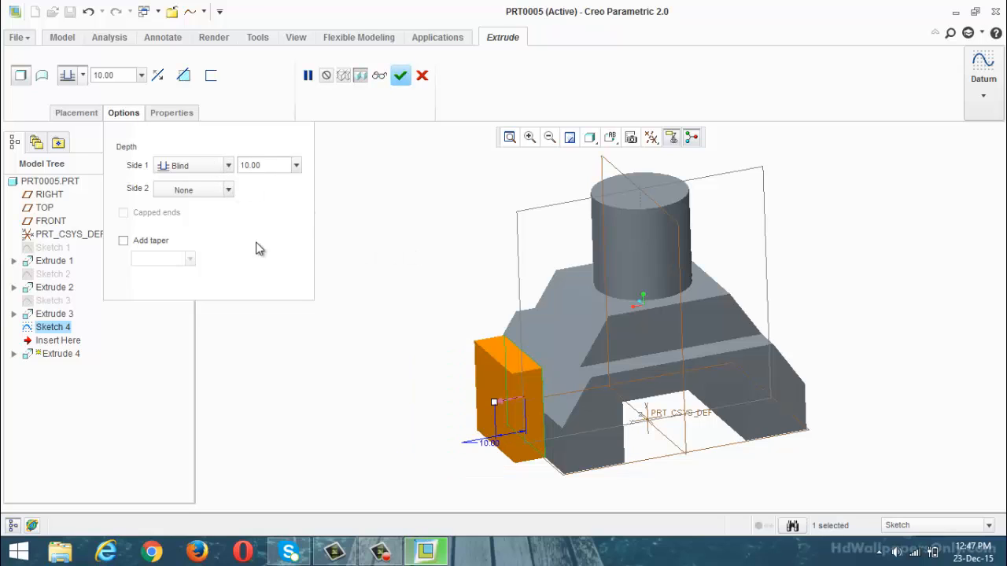
{"action": "left_click", "coordinate": [227, 190]}
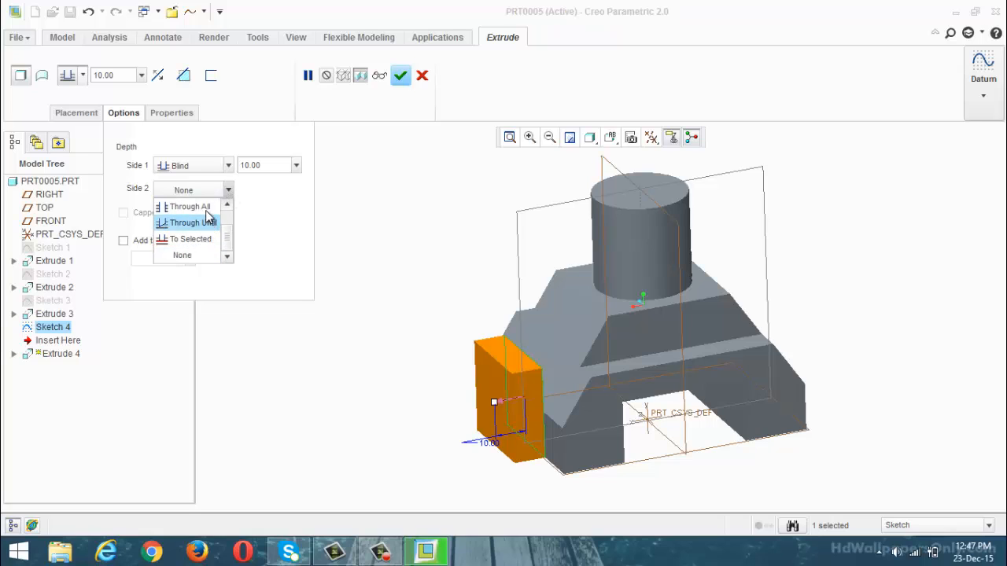
{"action": "left_click", "coordinate": [227, 204]}
{"action": "left_click", "coordinate": [227, 204]}
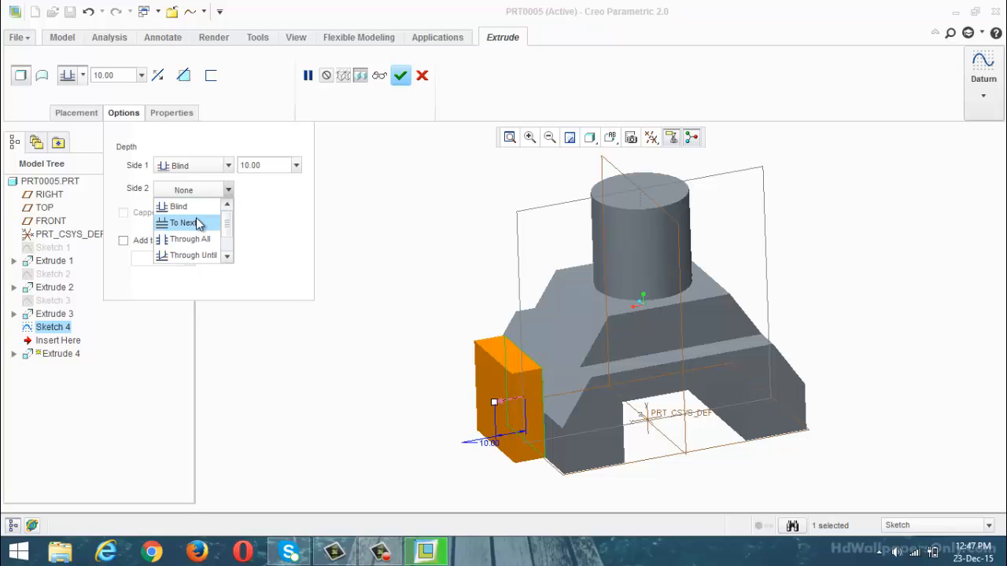
{"action": "left_click", "coordinate": [184, 222]}
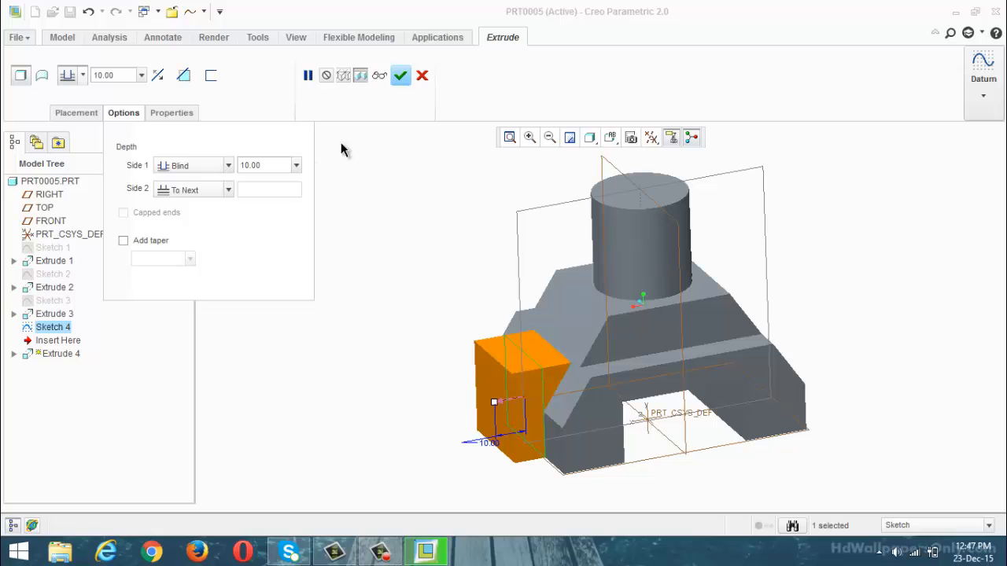
{"action": "left_click", "coordinate": [400, 75]}
{"action": "middle_click_drag", "start_coordinate": [378, 263], "coordinate": [427, 381]}
{"action": "scroll", "coordinate": [427, 382], "scroll_direction": "down", "scroll_amount": 2}
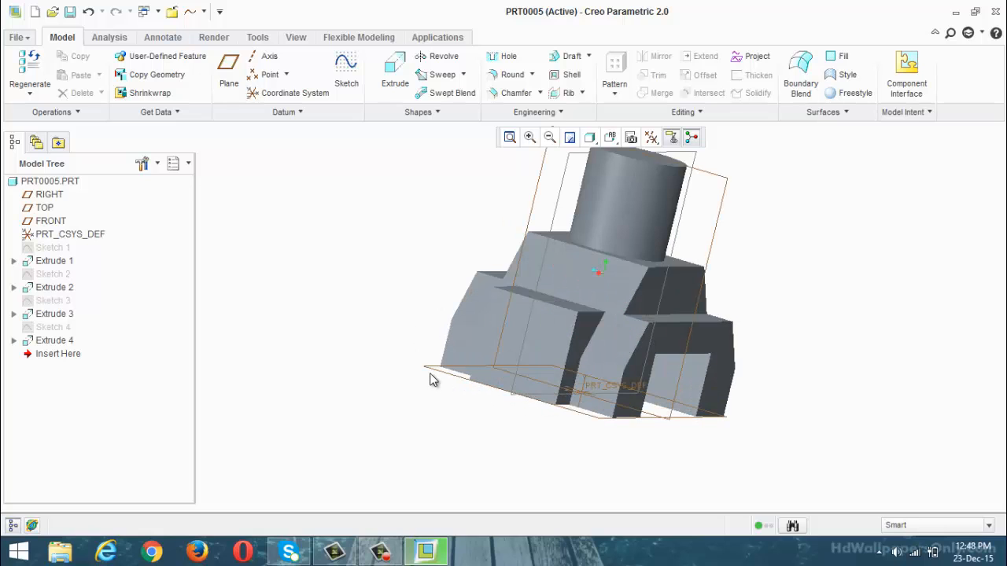
{"action": "scroll", "coordinate": [432, 376], "scroll_direction": "down", "scroll_amount": 3}
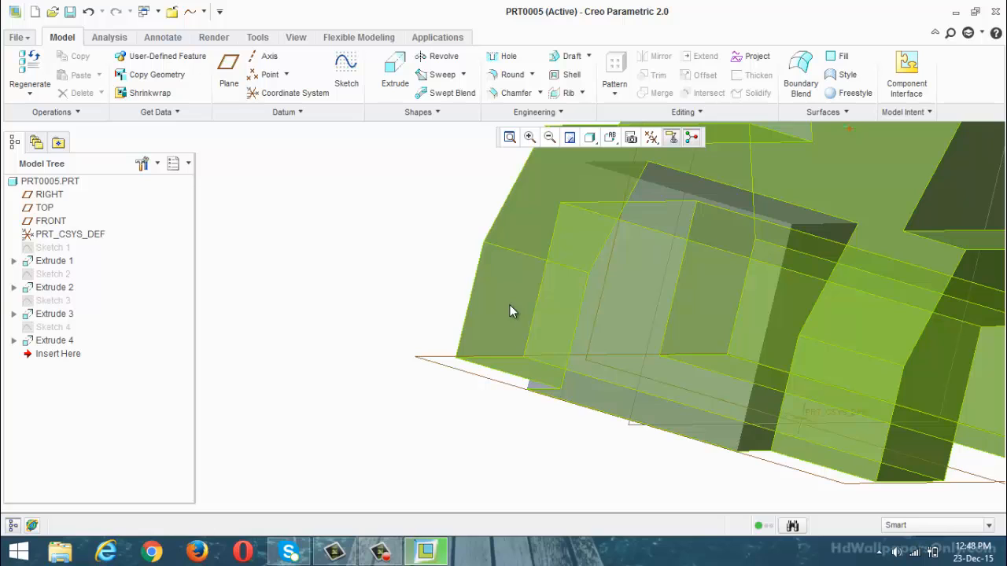
{"action": "scroll", "coordinate": [450, 372], "scroll_direction": "down", "scroll_amount": 2}
{"action": "scroll", "coordinate": [504, 308], "scroll_direction": "up", "scroll_amount": 3}
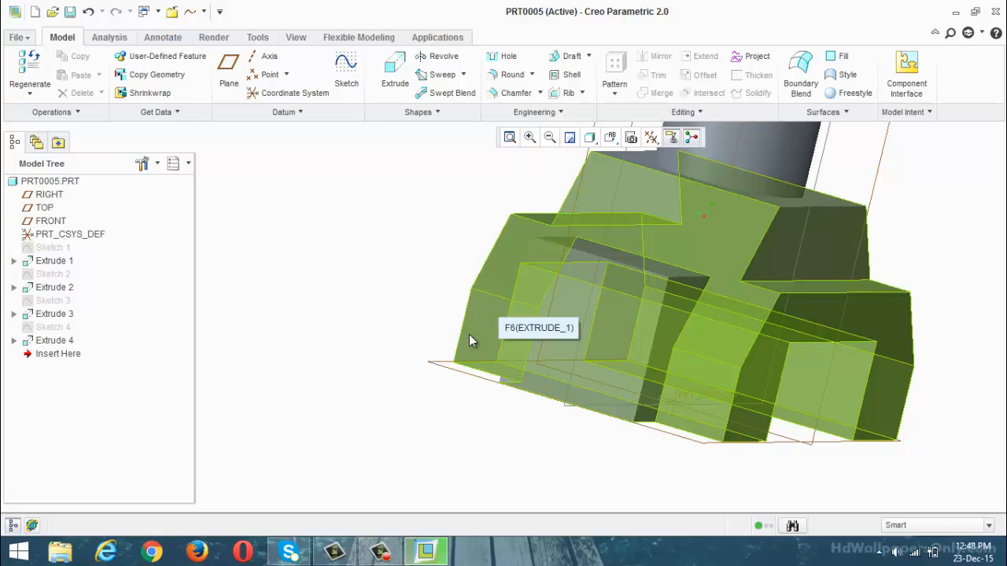
Mirror the side block extrusion about the RIGHT plane to the opposite side of the base.
{"action": "scroll", "coordinate": [472, 331], "scroll_direction": "down", "scroll_amount": 2}
{"action": "scroll", "coordinate": [481, 318], "scroll_direction": "up", "scroll_amount": 3}
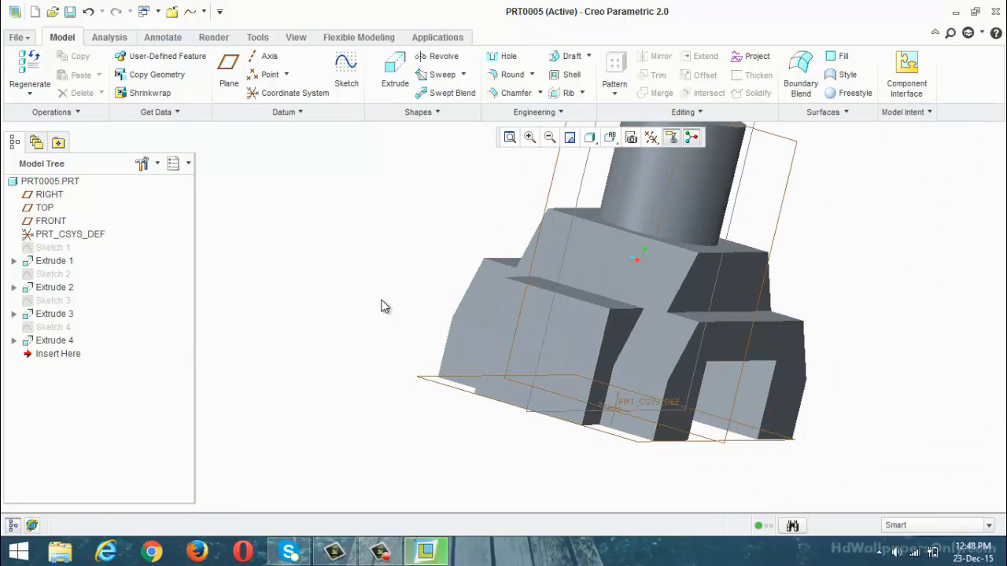
{"action": "left_click", "coordinate": [46, 341]}
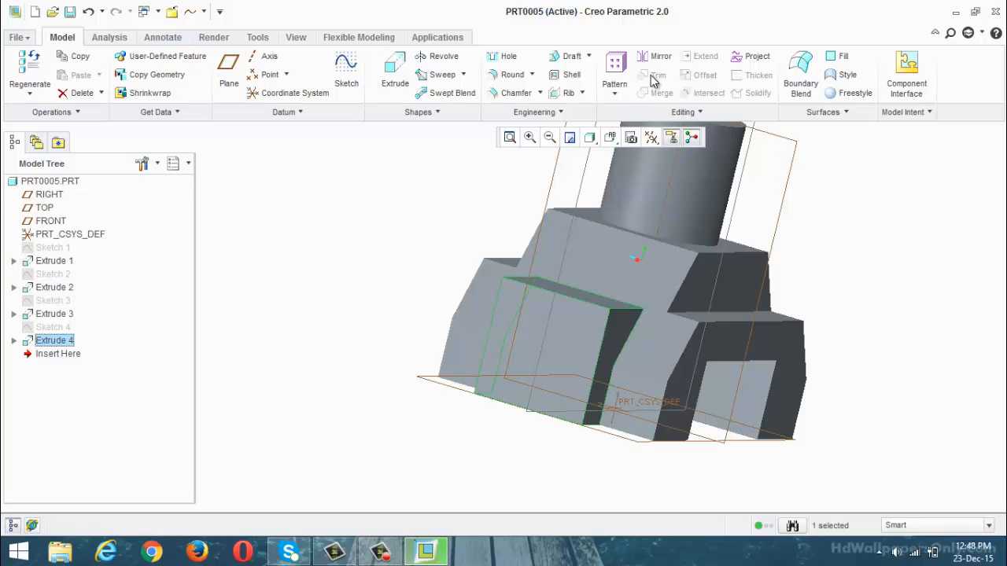
{"action": "left_click", "coordinate": [659, 63]}
{"action": "left_click", "coordinate": [799, 149]}
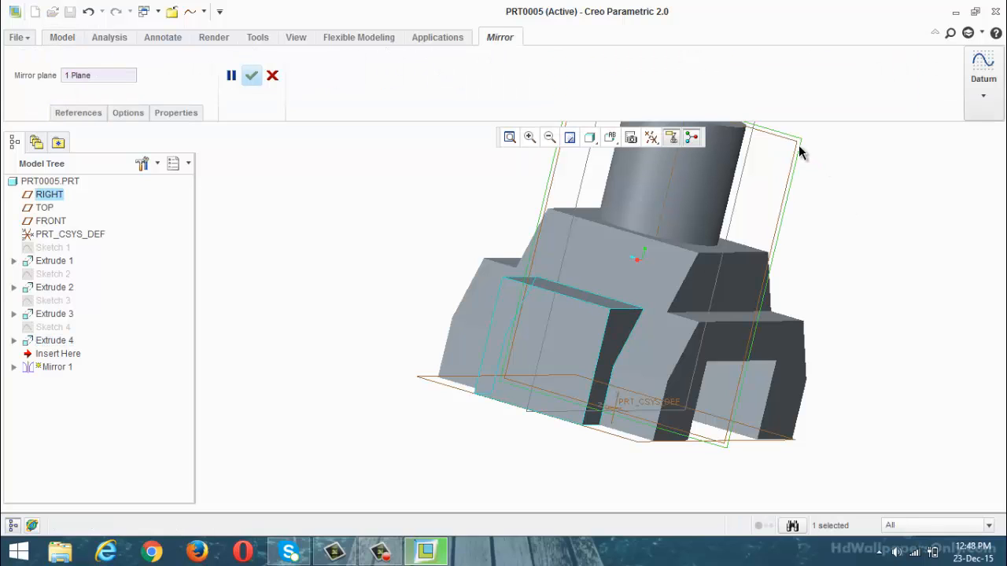
{"action": "left_click", "coordinate": [251, 76]}
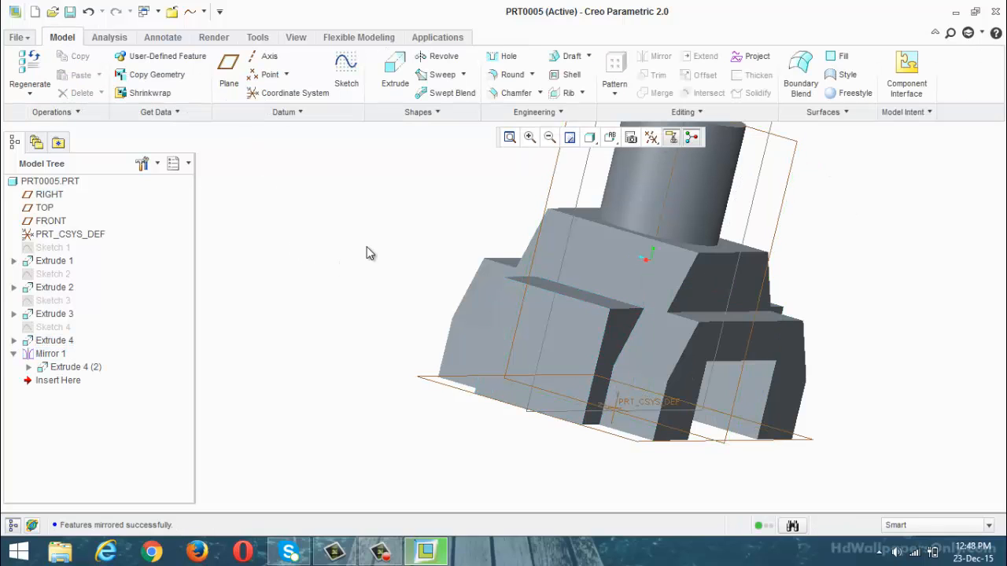
{"action": "middle_click_drag", "start_coordinate": [366, 252], "coordinate": [476, 222]}
{"action": "scroll", "coordinate": [476, 221], "scroll_direction": "down", "scroll_amount": 3}
{"action": "scroll", "coordinate": [534, 253], "scroll_direction": "up", "scroll_amount": 2}
{"action": "middle_click_drag", "start_coordinate": [676, 211], "coordinate": [682, 224]}
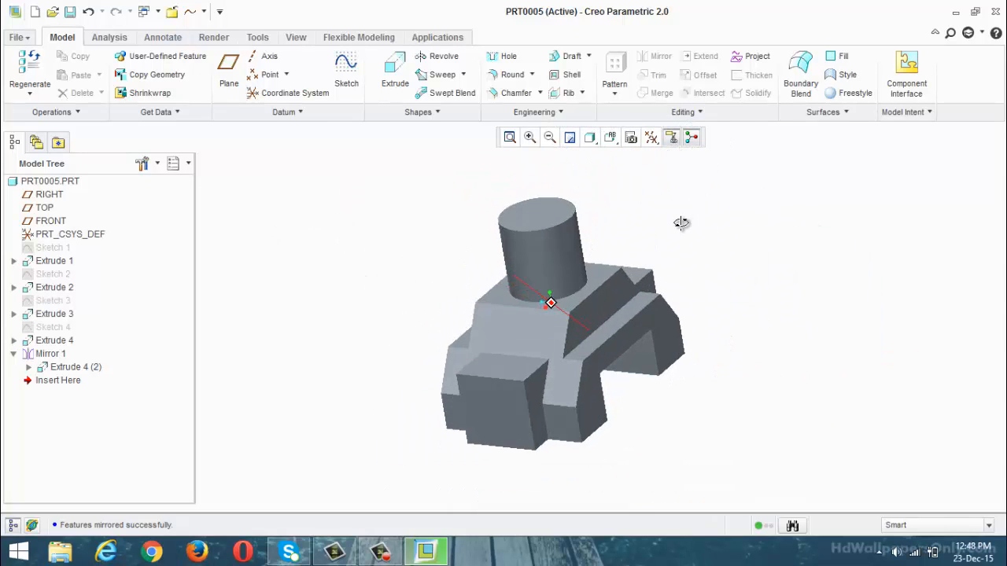
{"action": "scroll", "coordinate": [516, 198], "scroll_direction": "down", "scroll_amount": 2}
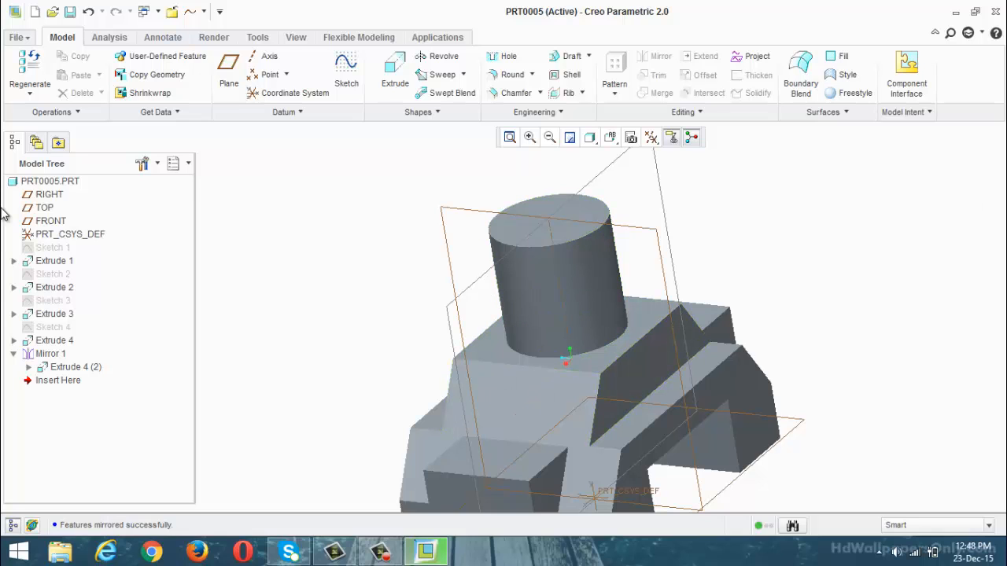
{"action": "left_click", "coordinate": [380, 552]}
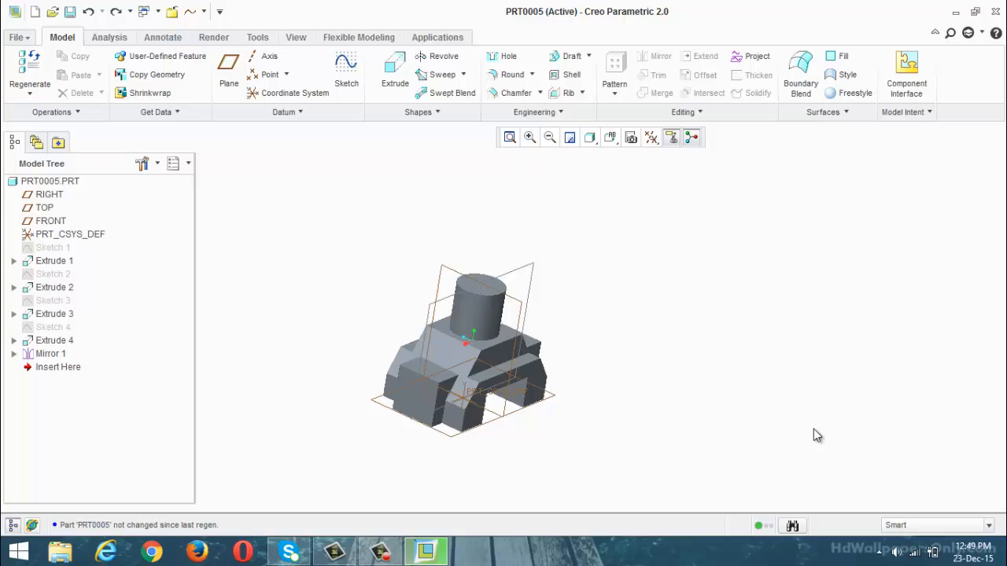
Start a sketch on the outer face of the side block and align the view with the sketch plane.
{"action": "middle_click_drag", "start_coordinate": [813, 429], "coordinate": [766, 392]}
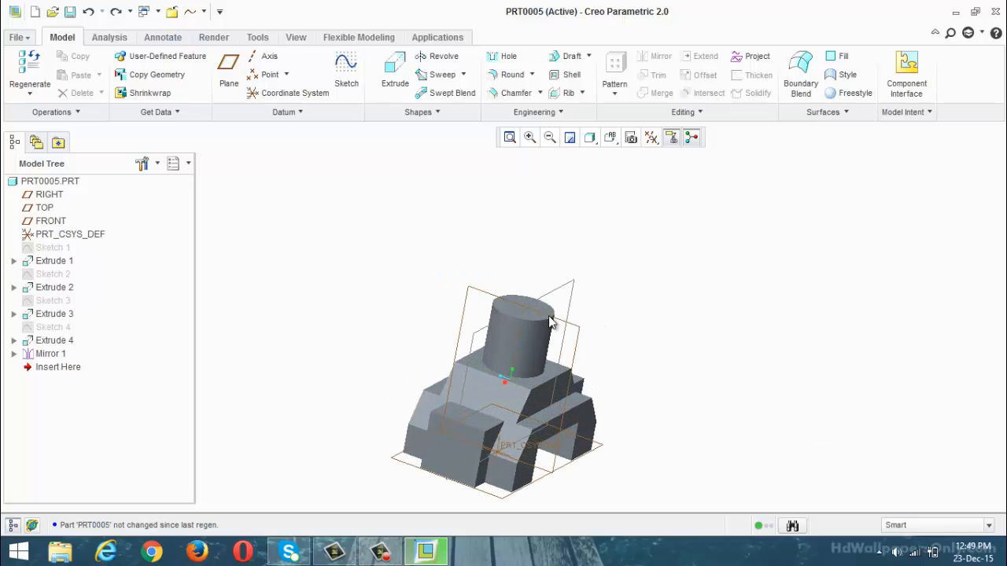
{"action": "left_click", "coordinate": [346, 75]}
{"action": "left_click", "coordinate": [460, 466]}
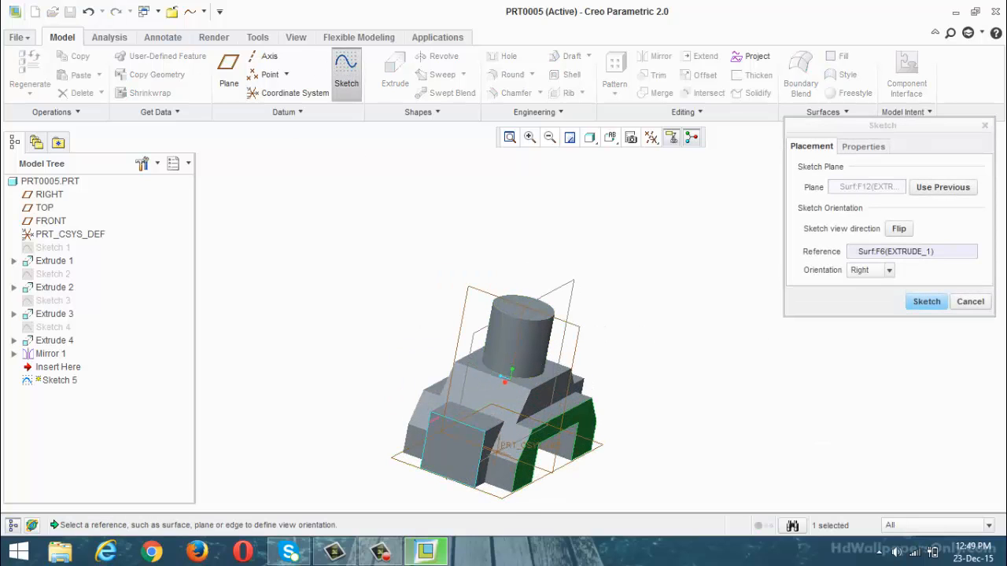
{"action": "left_click", "coordinate": [927, 302]}
{"action": "left_click", "coordinate": [652, 137]}
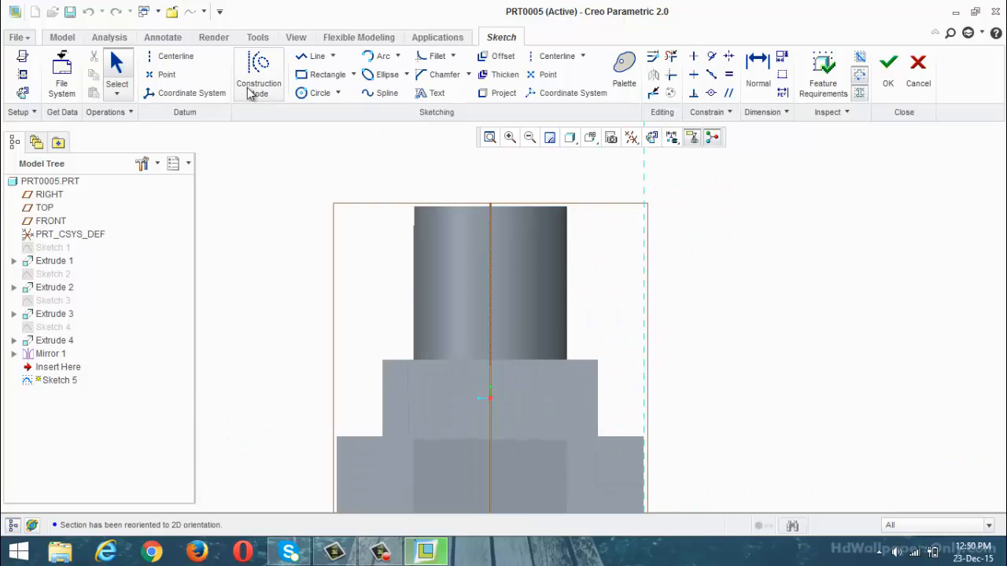
Draw a rectangle about 34 mm wide and 5 mm high across the upper part of the cylindrical boss, extending past both sides.
{"action": "left_click", "coordinate": [323, 74]}
{"action": "left_click", "coordinate": [403, 246]}
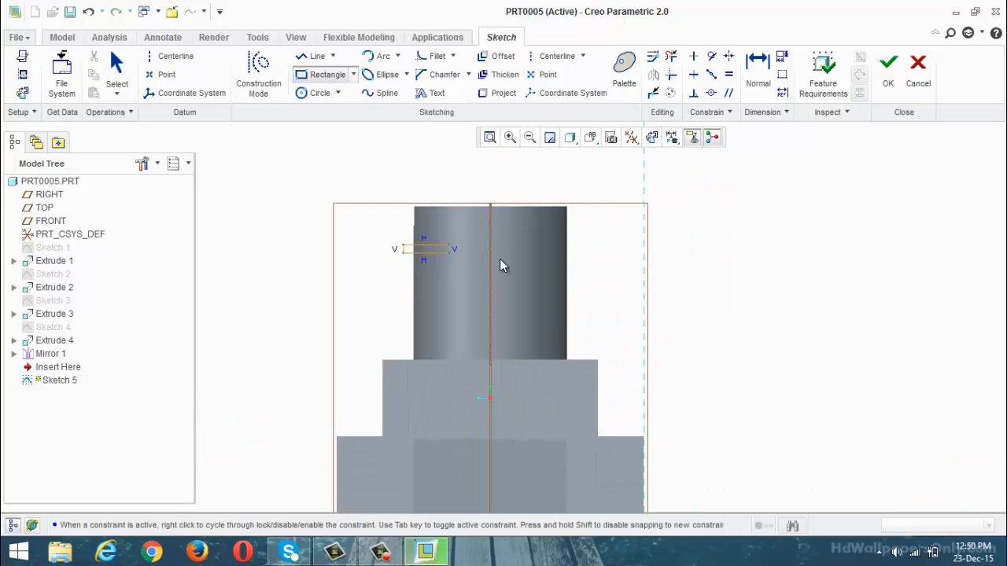
{"action": "left_click", "coordinate": [579, 271]}
{"action": "middle_click", "coordinate": [600, 301]}
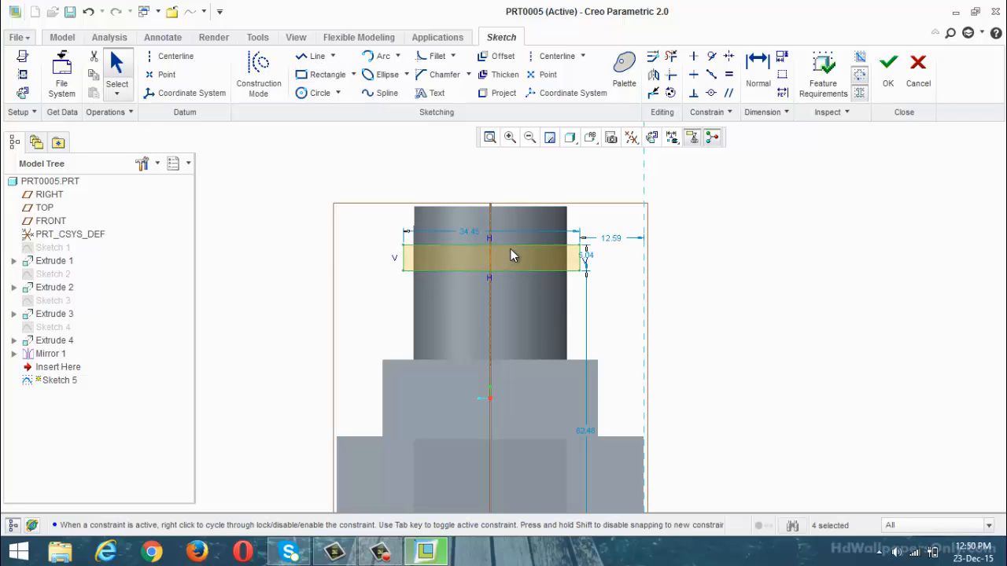
{"action": "double_click", "coordinate": [469, 231]}
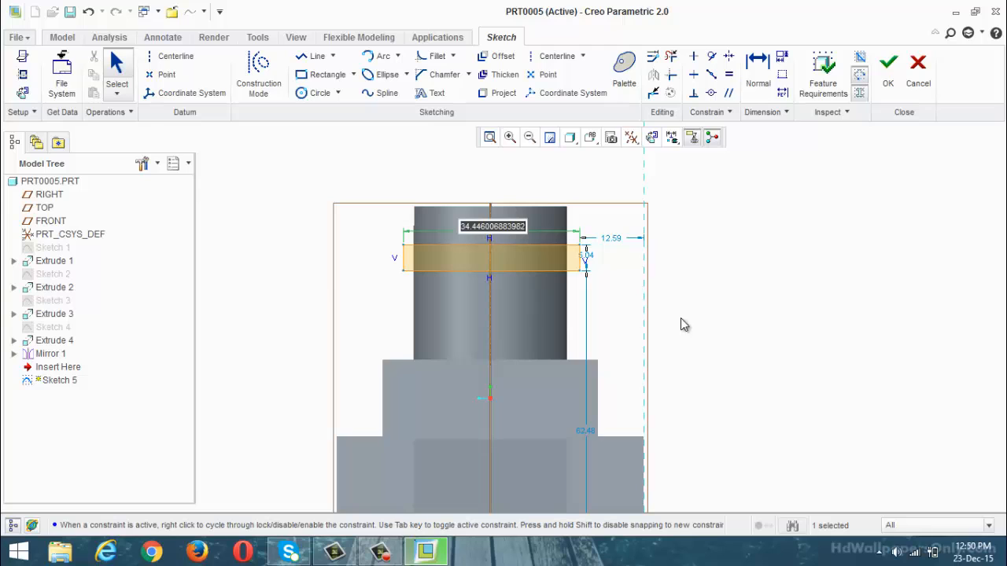
{"action": "left_click", "coordinate": [665, 270]}
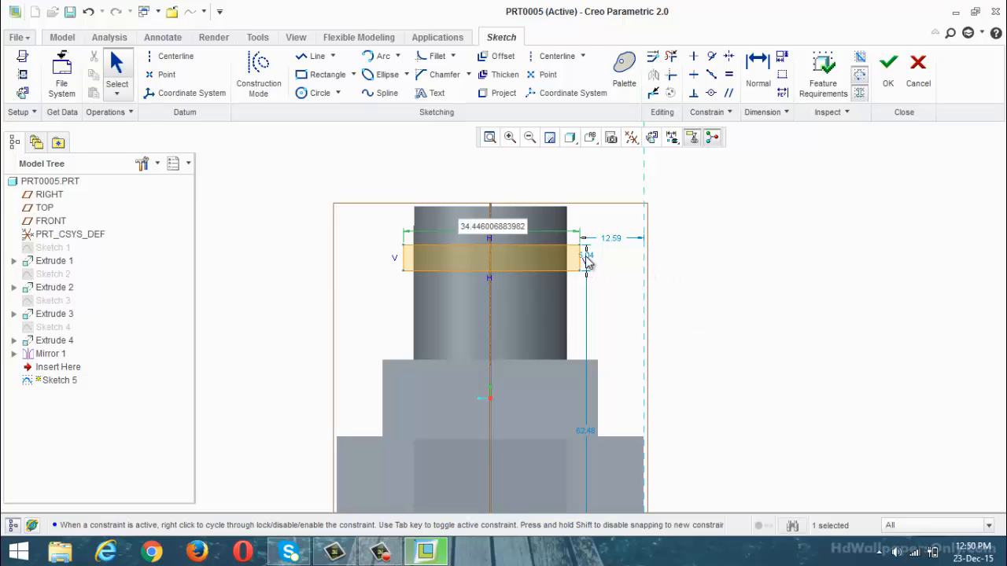
{"action": "key", "text": "Escape"}
{"action": "left_click", "coordinate": [535, 292]}
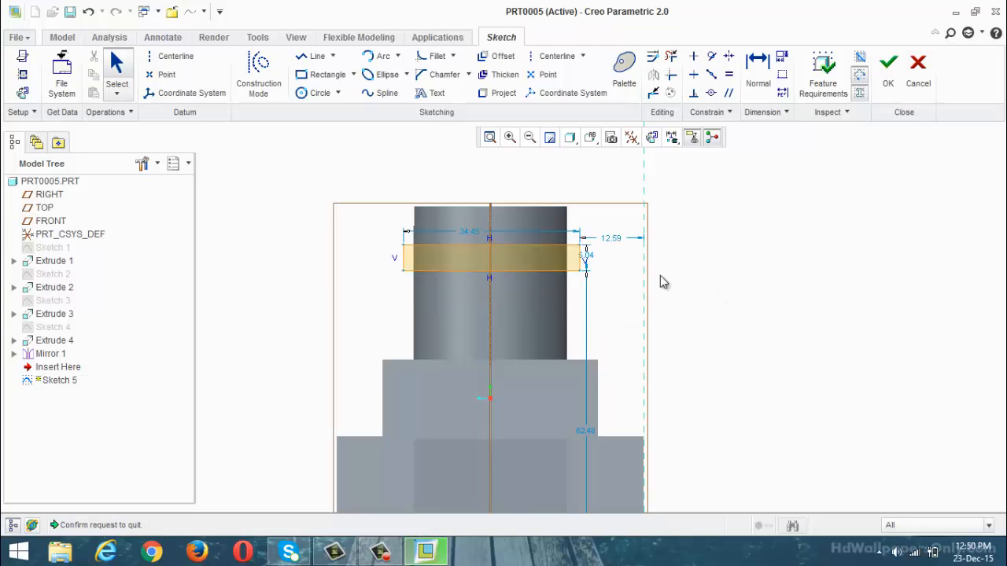
Set the rectangle's height to 10 mm.
{"action": "double_click", "coordinate": [587, 257]}
{"action": "type", "text": "10"}
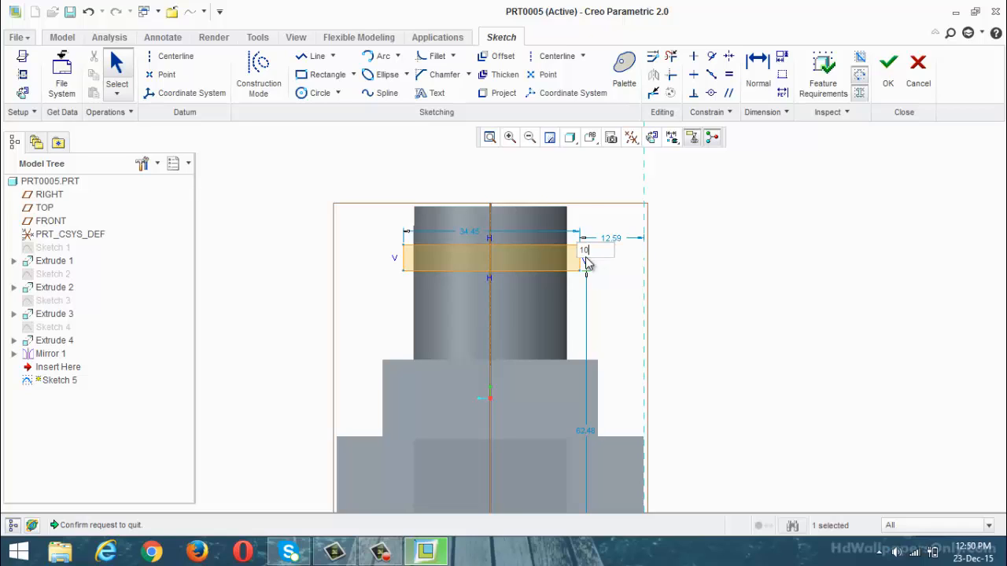
{"action": "key", "text": "Return"}
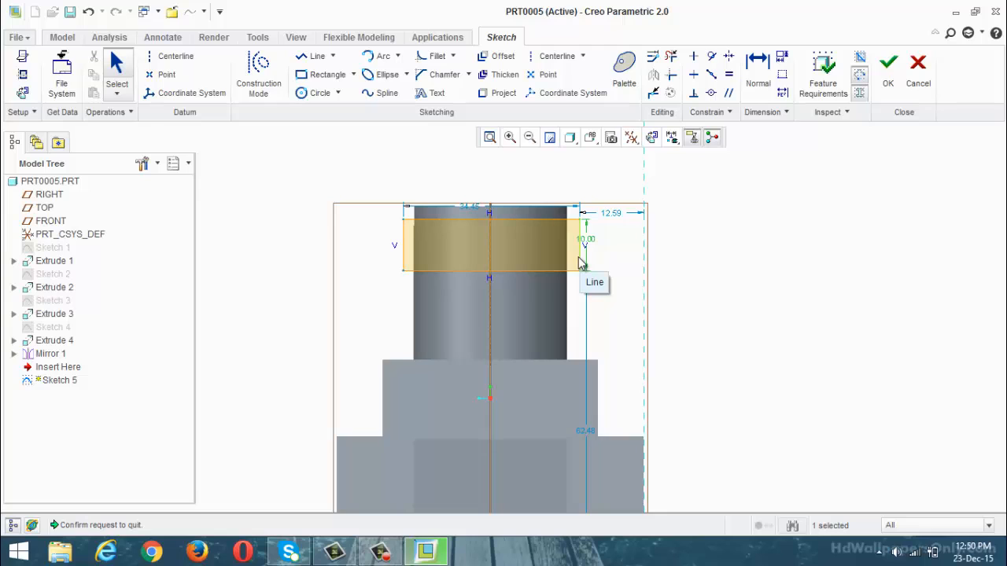
Dimension the rectangle's upper edge 10 mm below the top of the cylindrical boss and finish the sketch.
{"action": "left_click", "coordinate": [757, 69]}
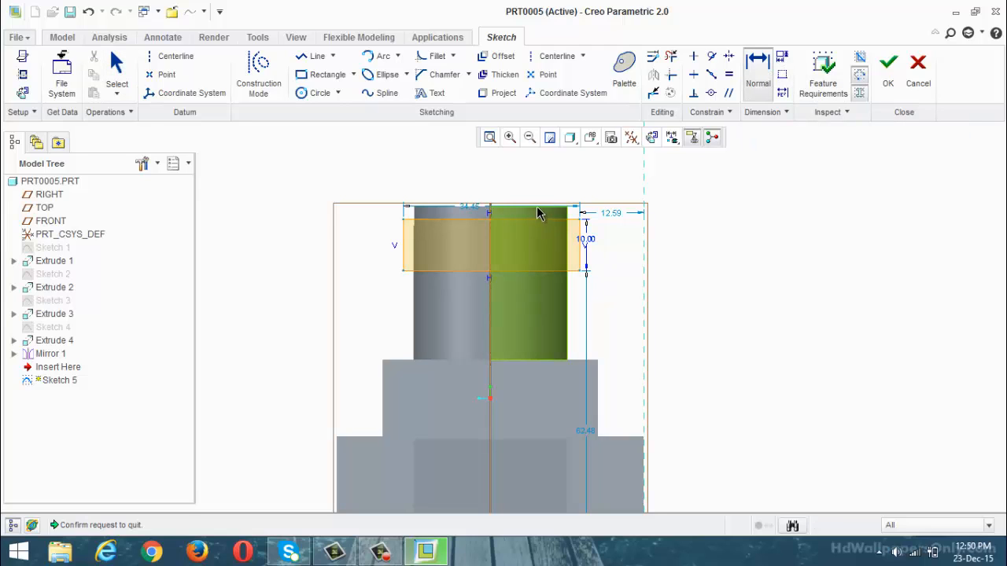
{"action": "left_click", "coordinate": [538, 206]}
{"action": "left_click", "coordinate": [538, 218]}
{"action": "middle_click", "coordinate": [588, 175]}
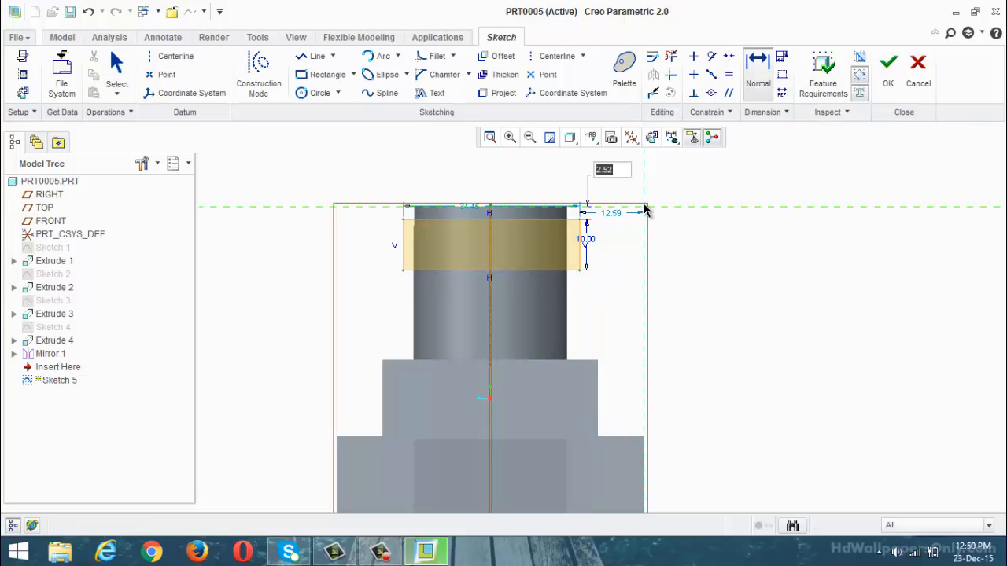
{"action": "type", "text": "10"}
{"action": "key", "text": "Return"}
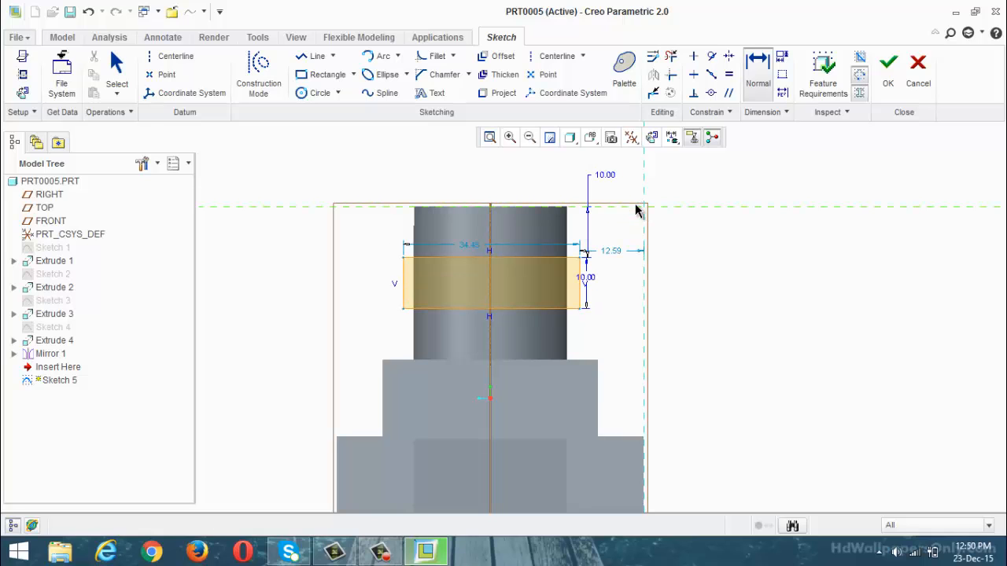
{"action": "left_click", "coordinate": [887, 69]}
Extrude the rectangle sketch 40 mm toward the cylindrical boss, with the direction flipped and material removal on.
{"action": "middle_click_drag", "start_coordinate": [771, 275], "coordinate": [711, 288]}
{"action": "left_click", "coordinate": [394, 78]}
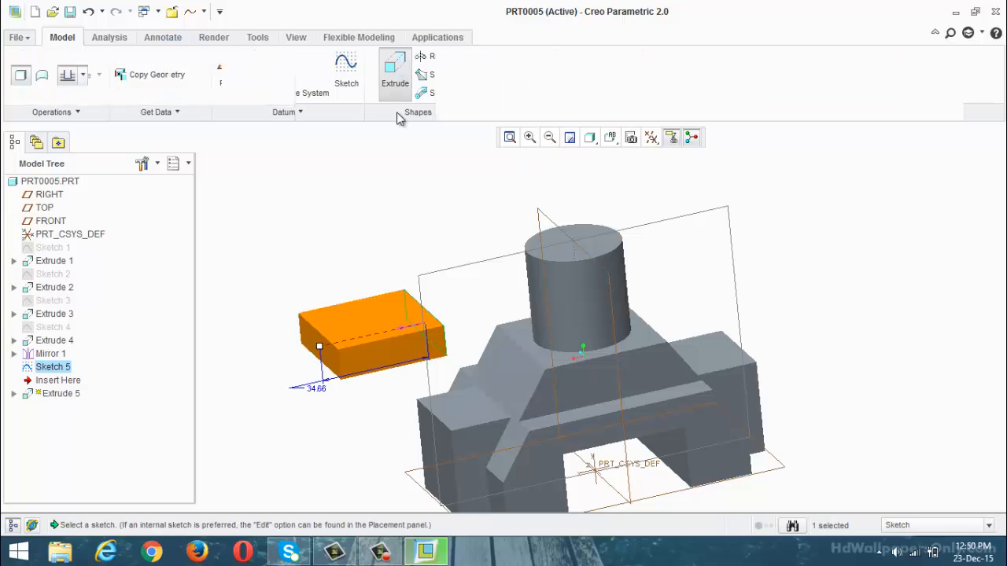
{"action": "left_click", "coordinate": [159, 77]}
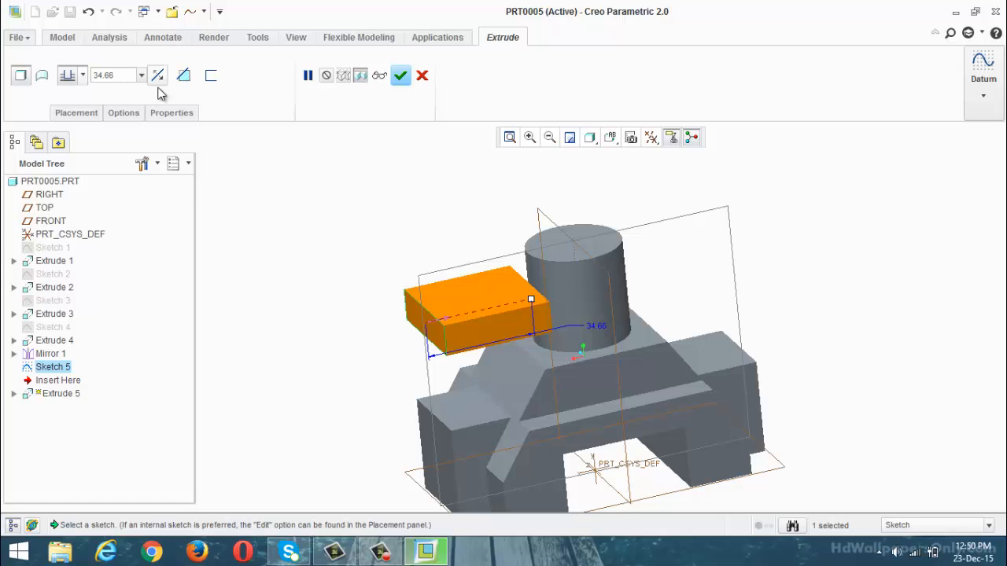
{"action": "double_click", "coordinate": [130, 77]}
{"action": "type", "text": "40"}
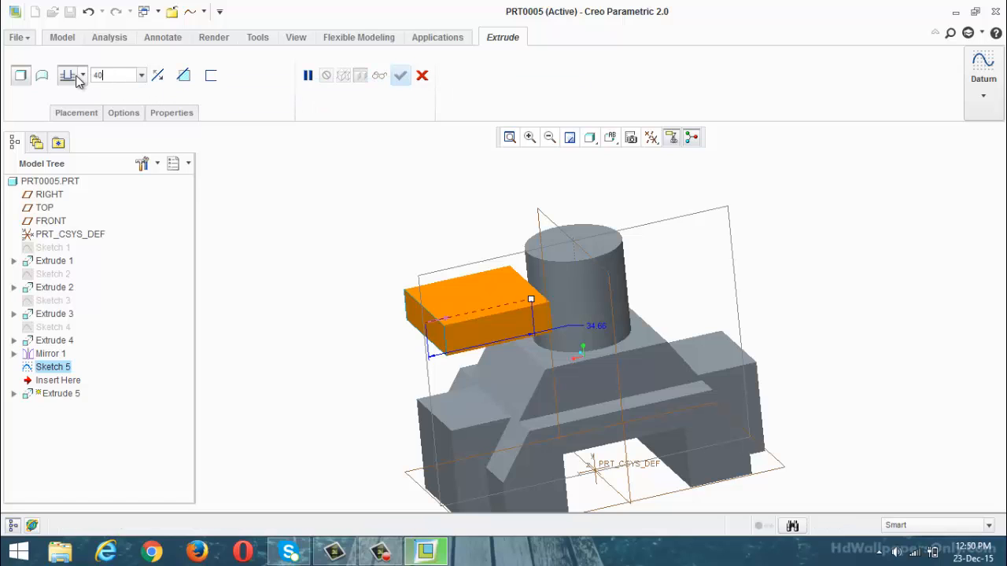
{"action": "key", "text": "Return"}
{"action": "left_click", "coordinate": [184, 76]}
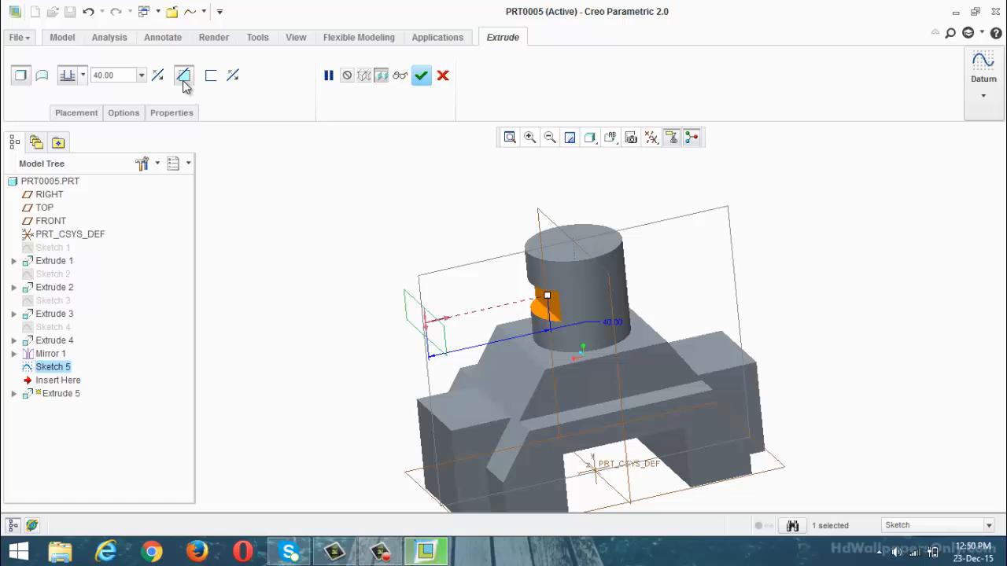
Accept the 40 deep extruded cut in the cylinder and mirror it about the RIGHT plane.
{"action": "left_click", "coordinate": [422, 75]}
{"action": "middle_click_drag", "start_coordinate": [420, 180], "coordinate": [404, 207]}
{"action": "left_click", "coordinate": [54, 381]}
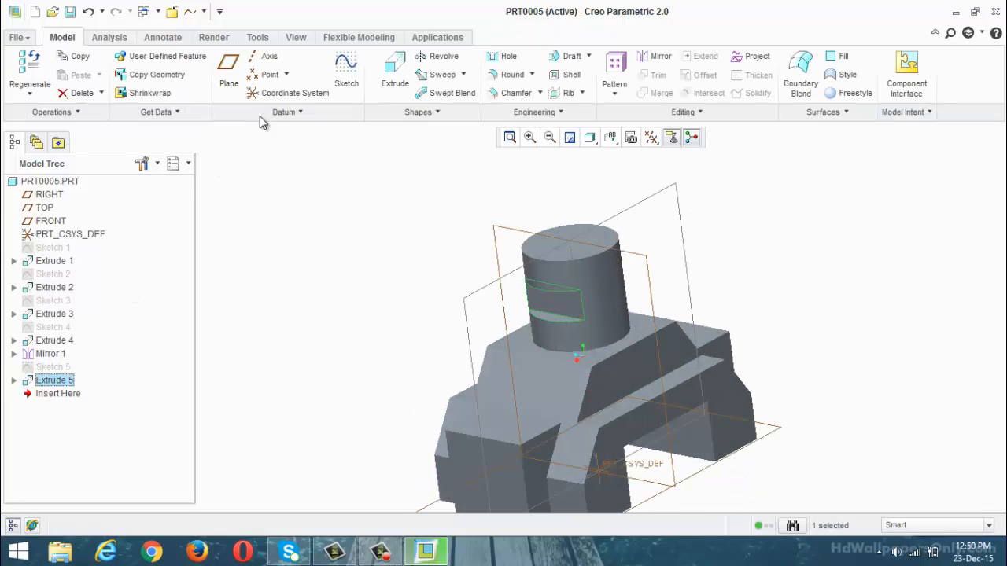
{"action": "left_click", "coordinate": [657, 55]}
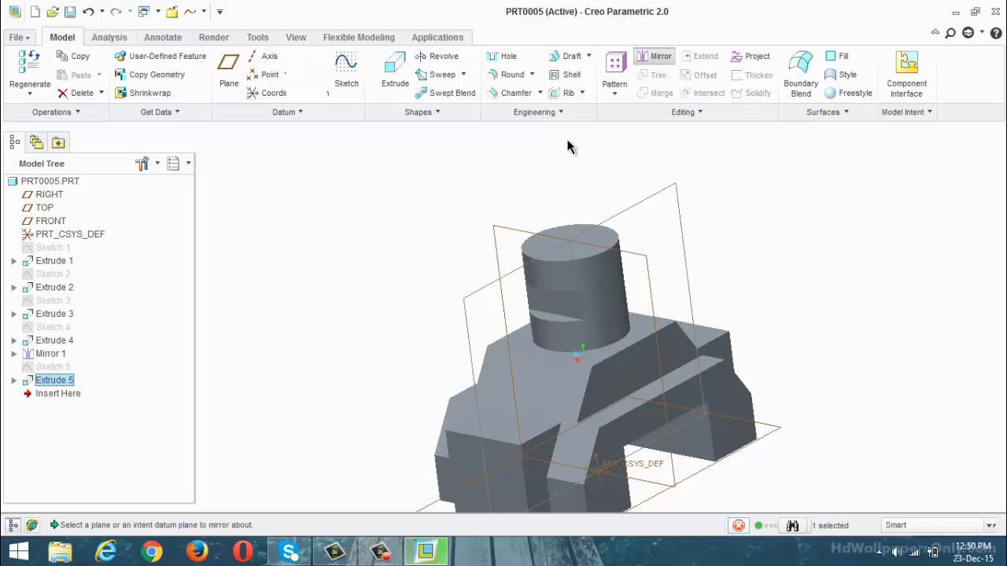
{"action": "left_click", "coordinate": [506, 233]}
{"action": "left_click", "coordinate": [251, 77]}
{"action": "scroll", "coordinate": [406, 231], "scroll_direction": "down", "scroll_amount": 1}
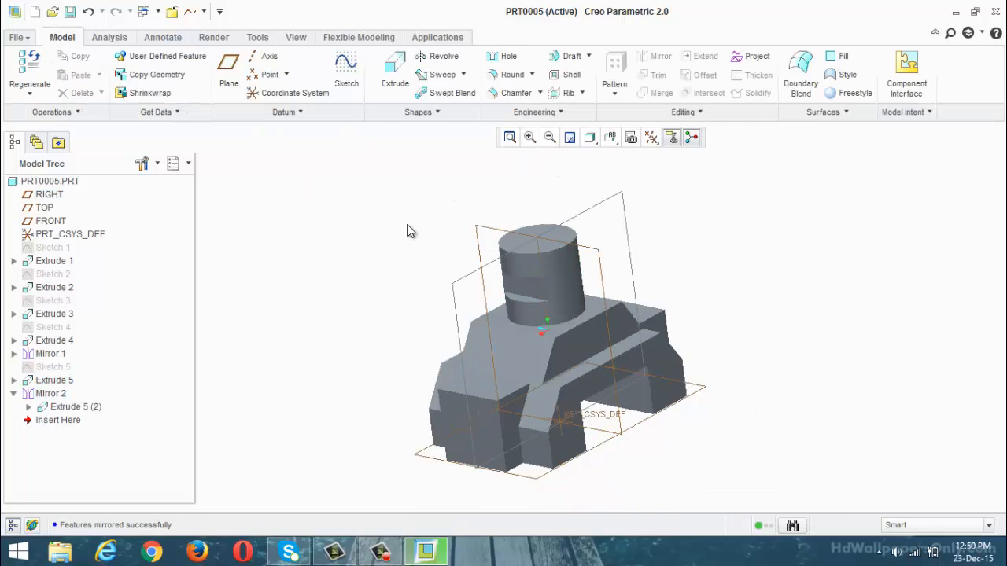
{"action": "mouse_move", "coordinate": [407, 230]}
{"action": "middle_mouse_down"}
{"action": "mouse_move", "coordinate": [328, 270]}
{"action": "mouse_move", "coordinate": [395, 225]}
{"action": "mouse_move", "coordinate": [389, 237]}
{"action": "middle_mouse_up"}
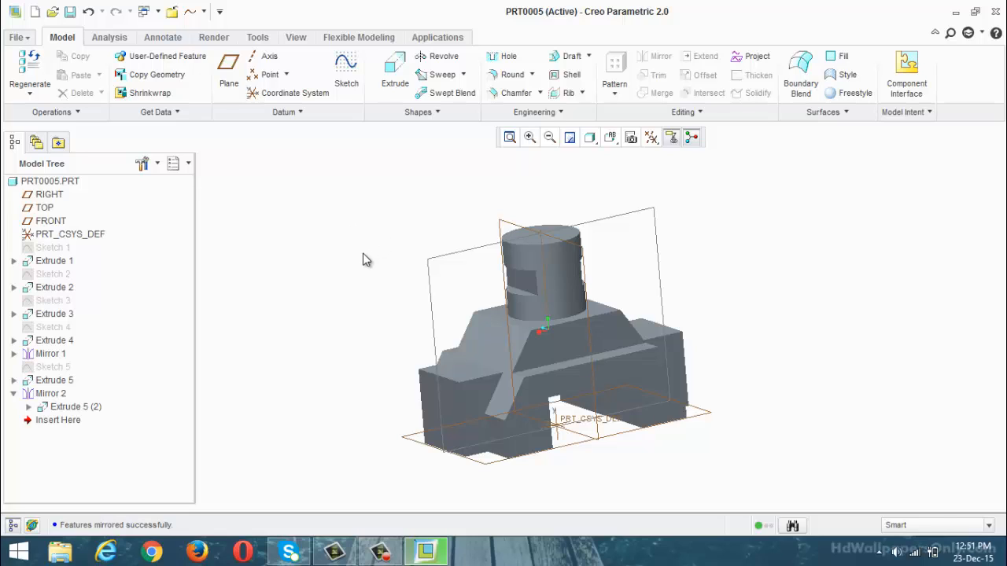
Undo the mirror, the cylinder cut and the rectangle sketch behind it.
{"action": "key", "text": "ctrl+z"}
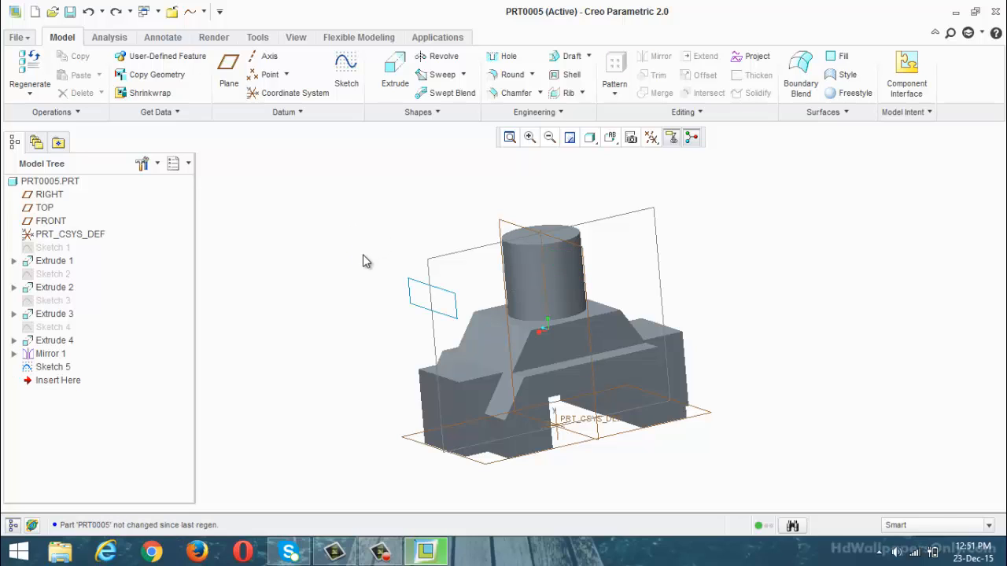
{"action": "key", "text": "ctrl+z"}
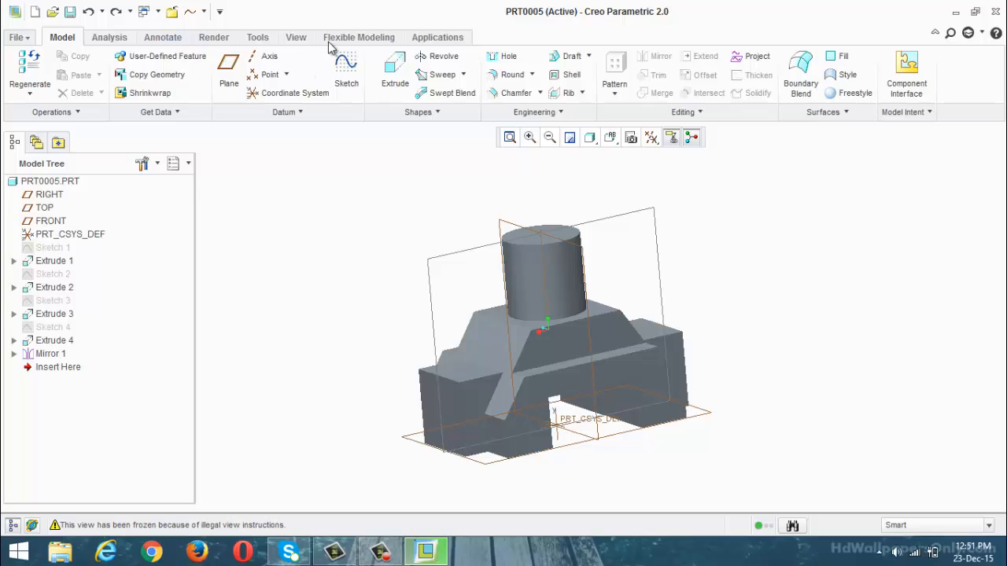
Create a datum plane offset 15 from the RIGHT plane.
{"action": "left_click", "coordinate": [228, 75]}
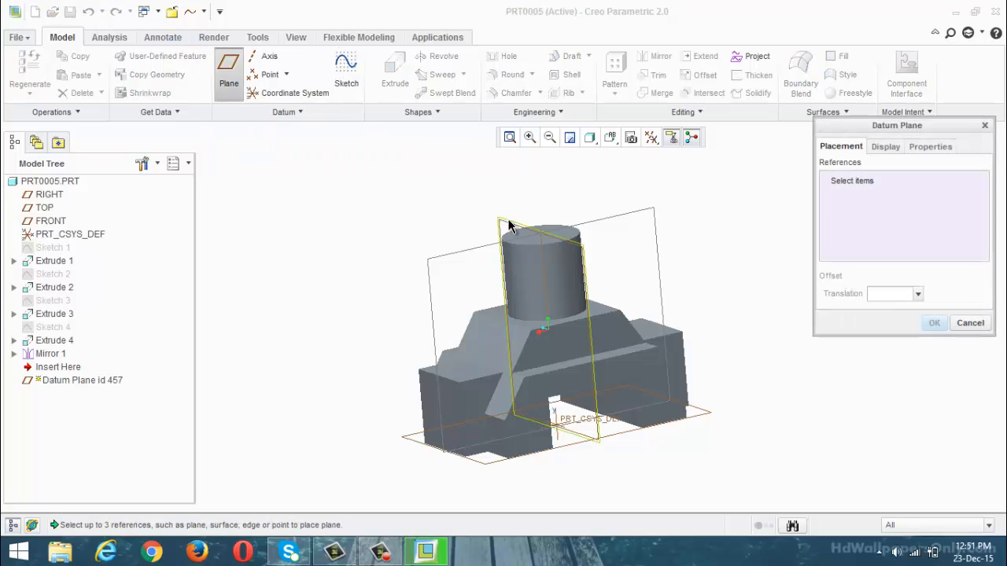
{"action": "left_click", "coordinate": [509, 226]}
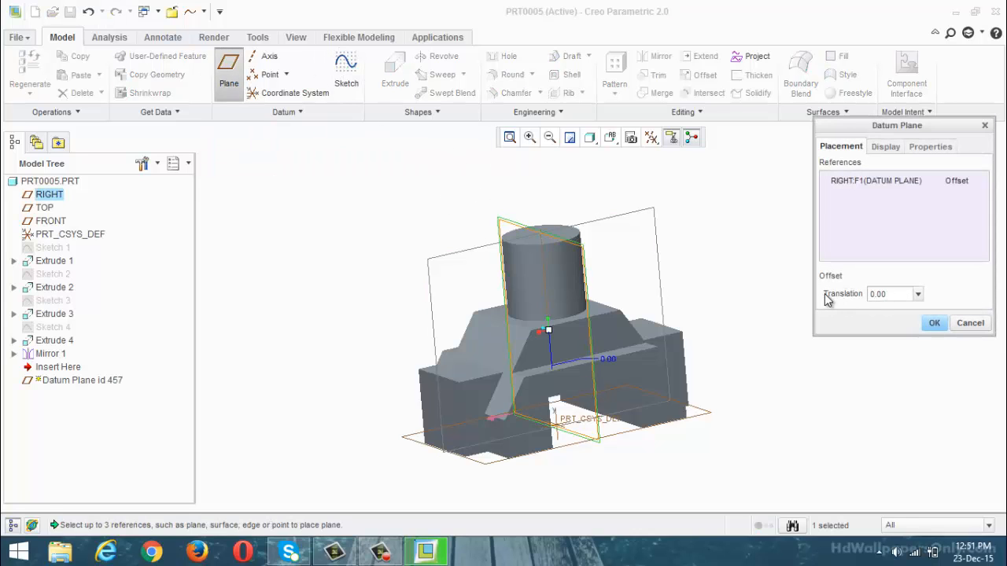
{"action": "left_click_drag", "start_coordinate": [895, 294], "coordinate": [865, 295]}
{"action": "type", "text": "15"}
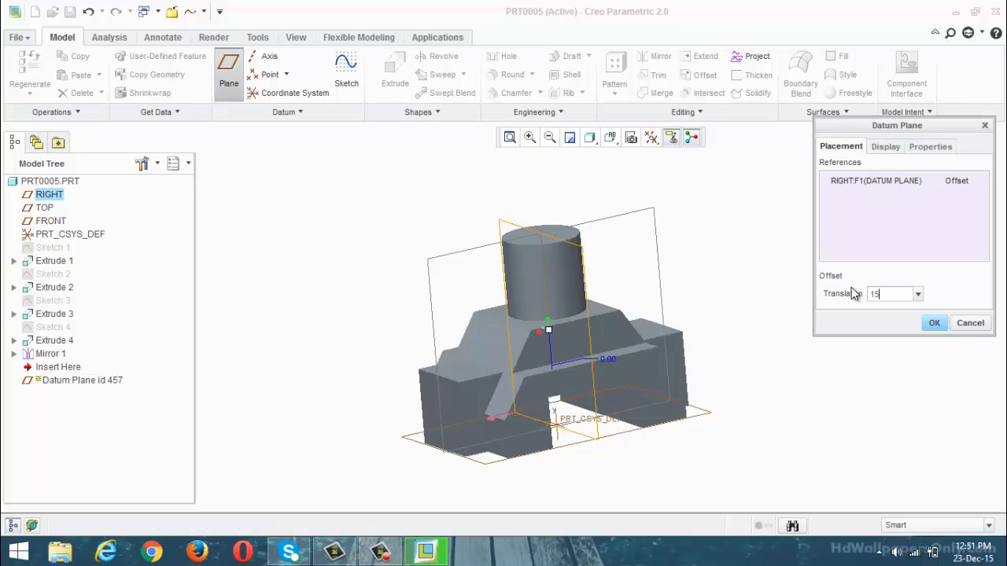
{"action": "key", "text": "Return"}
{"action": "left_click", "coordinate": [932, 323]}
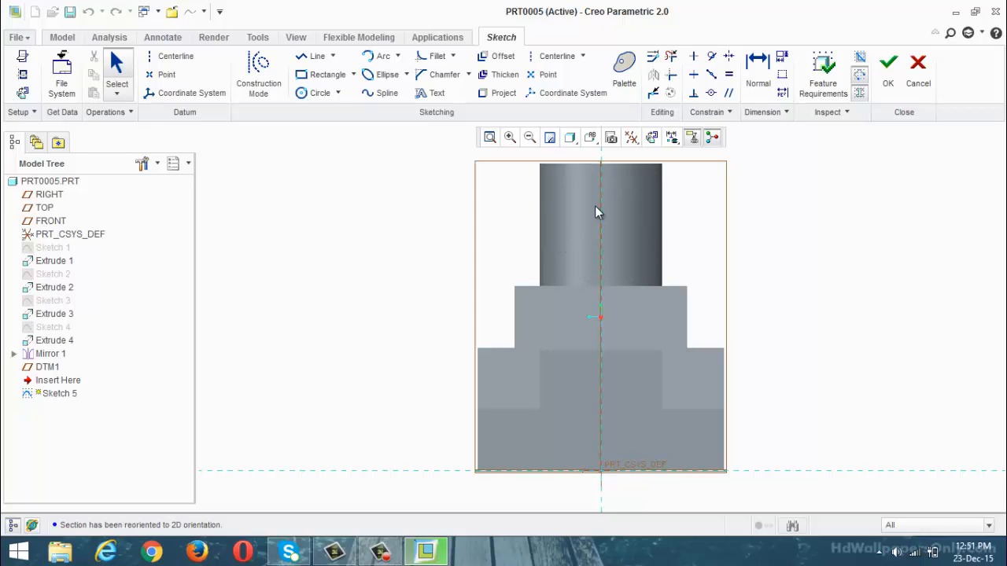
Discard the sketch started on the offset datum plane and delete that plane.
{"action": "left_click", "coordinate": [918, 68]}
{"action": "left_click", "coordinate": [476, 295]}
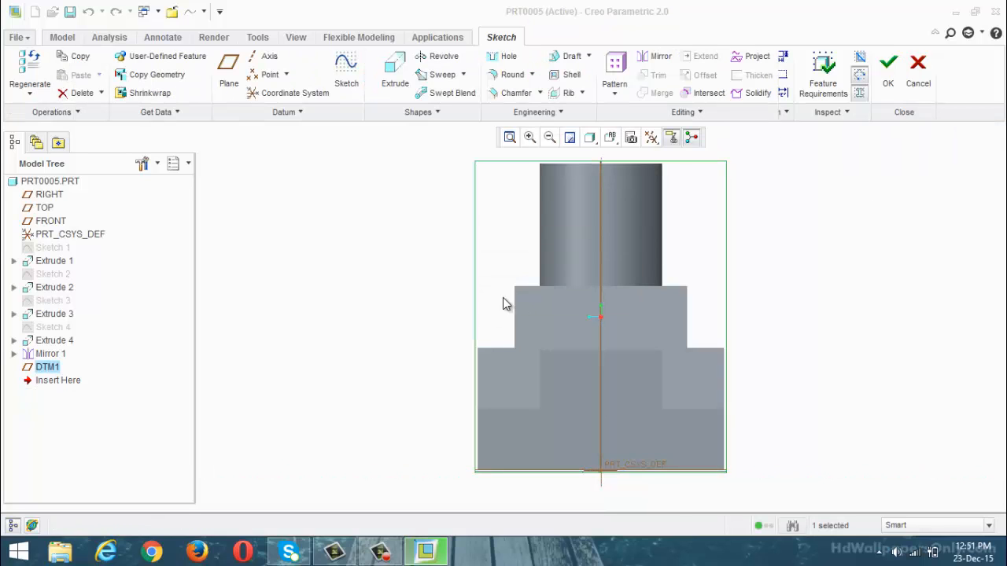
{"action": "middle_click_drag", "start_coordinate": [422, 272], "coordinate": [494, 257]}
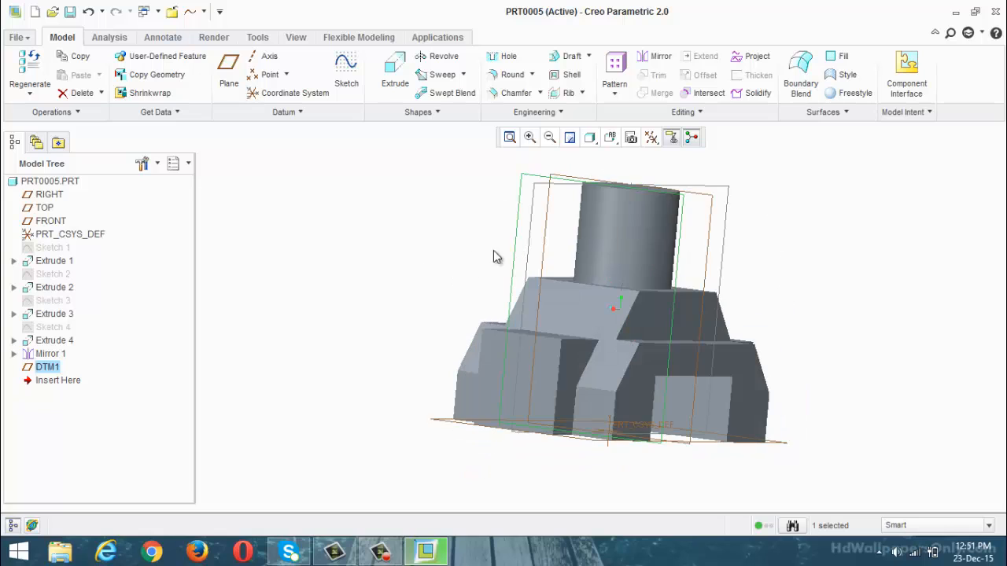
{"action": "middle_click_drag", "start_coordinate": [678, 213], "coordinate": [621, 243]}
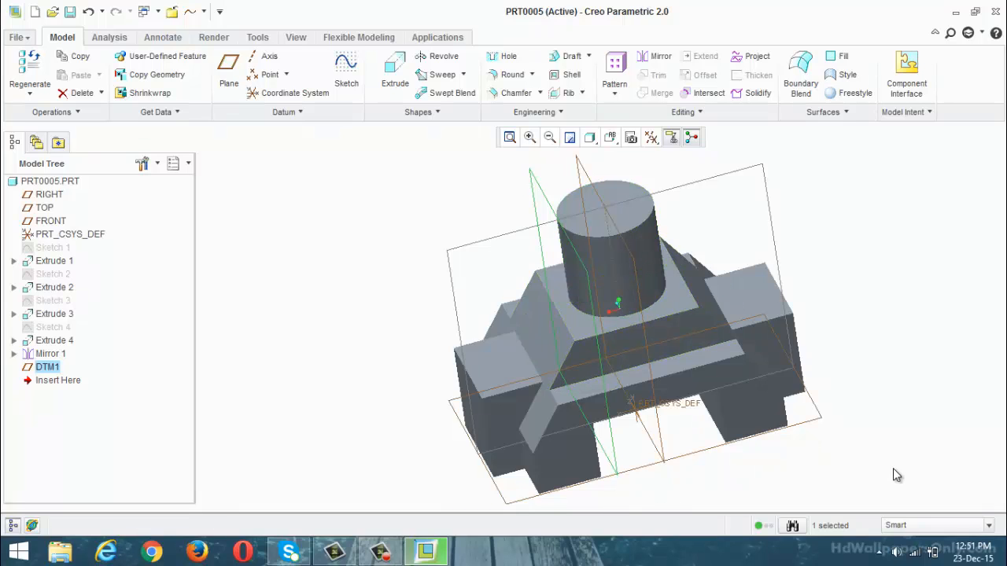
{"action": "key", "text": "Delete"}
Create a datum plane tangent to the cylinder's side surface and normal to the FRONT plane.
{"action": "left_click", "coordinate": [230, 75]}
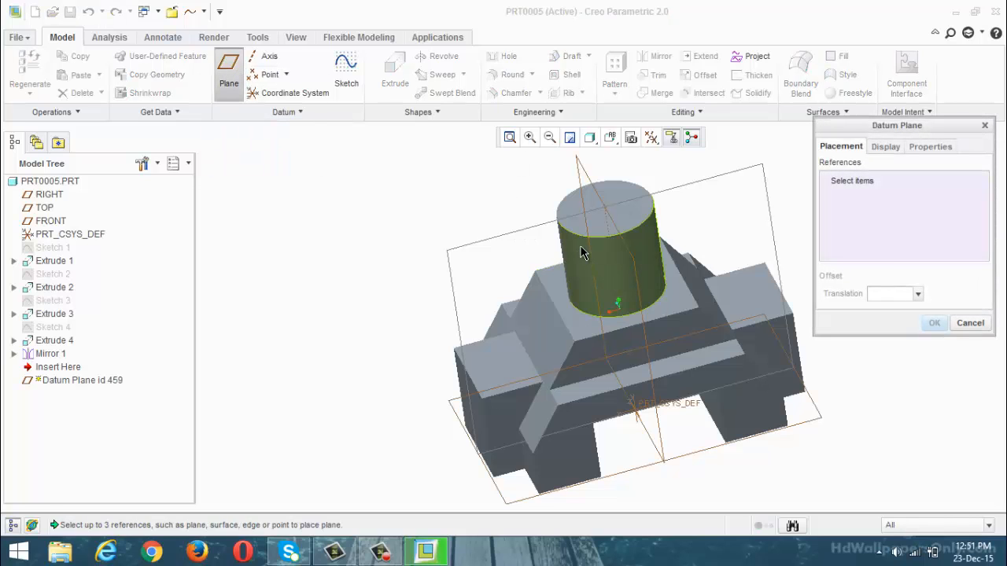
{"action": "scroll", "coordinate": [498, 263], "scroll_direction": "up", "scroll_amount": 2}
{"action": "middle_click_drag", "start_coordinate": [498, 262], "coordinate": [569, 258]}
{"action": "scroll", "coordinate": [569, 258], "scroll_direction": "down", "scroll_amount": 2}
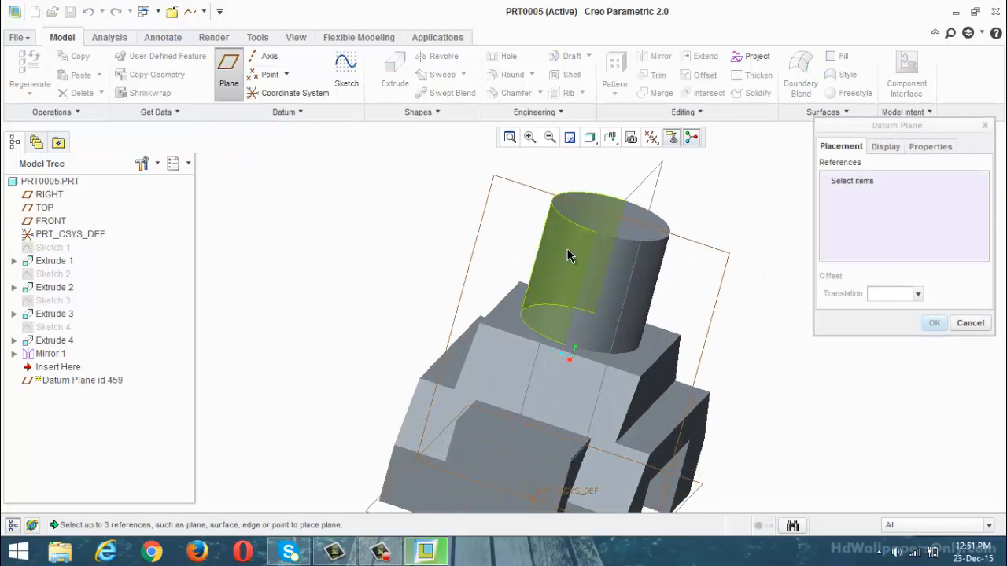
{"action": "left_click", "coordinate": [574, 256]}
{"action": "scroll", "coordinate": [574, 251], "scroll_direction": "up", "scroll_amount": 2}
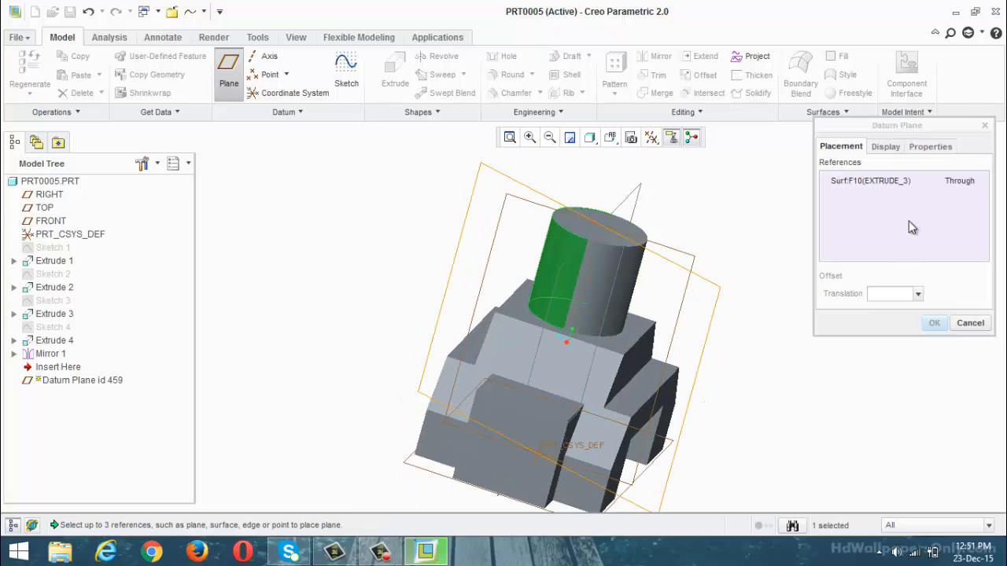
{"action": "left_click", "coordinate": [978, 184]}
{"action": "left_click", "coordinate": [982, 184]}
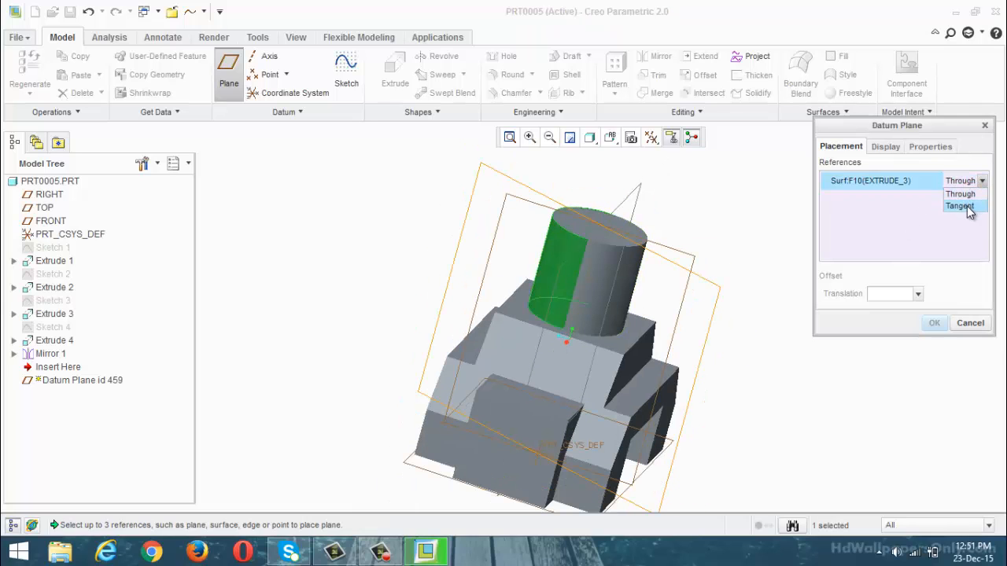
{"action": "left_click", "coordinate": [961, 205]}
{"action": "middle_click_drag", "start_coordinate": [802, 311], "coordinate": [709, 241]}
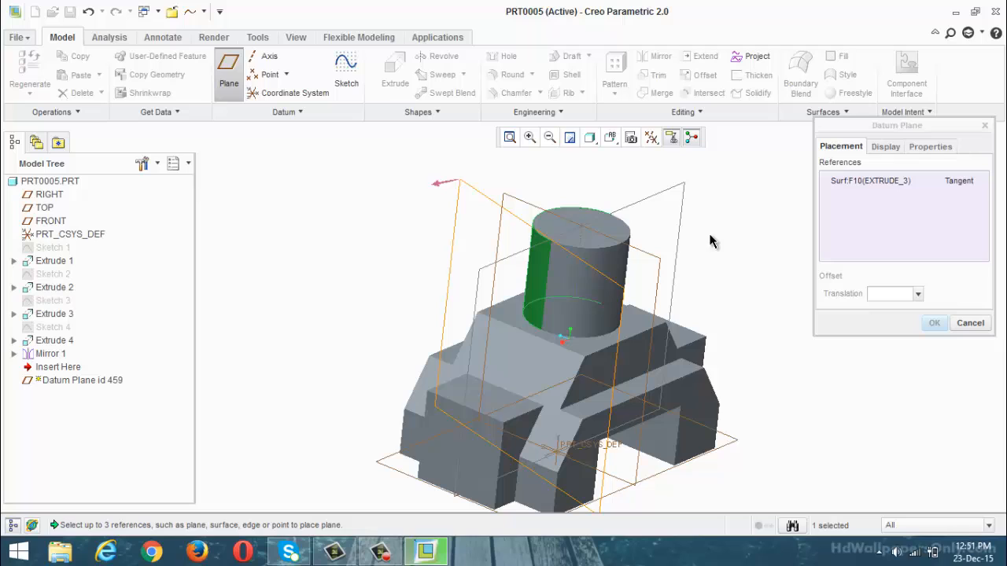
{"action": "left_click", "coordinate": [629, 213], "text": "ctrl"}
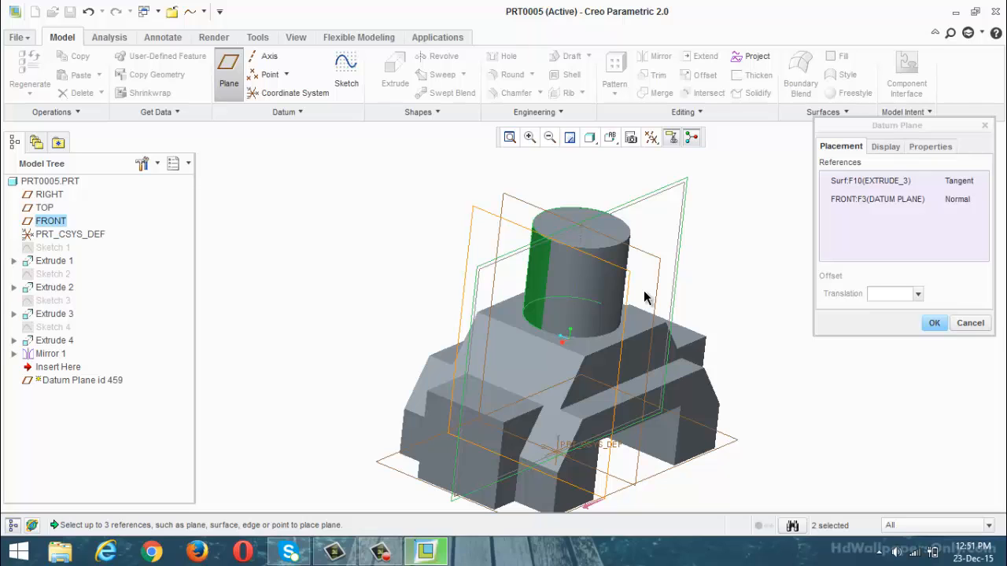
{"action": "left_click", "coordinate": [933, 323]}
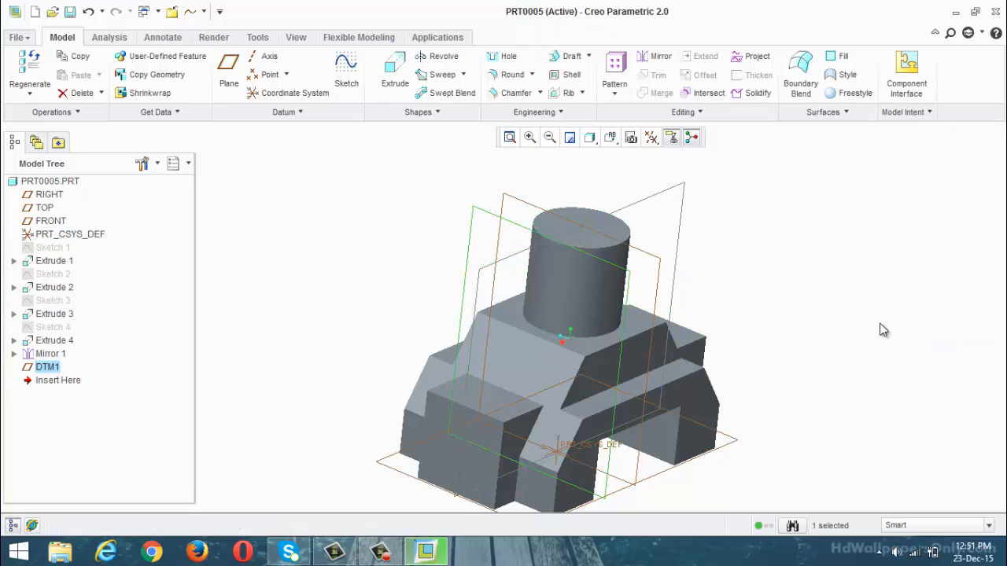
{"action": "left_click", "coordinate": [840, 303]}
Start a sketch on the tangent datum plane, using the FRONT plane as the Left orientation reference.
{"action": "middle_click_drag", "start_coordinate": [843, 301], "coordinate": [809, 314]}
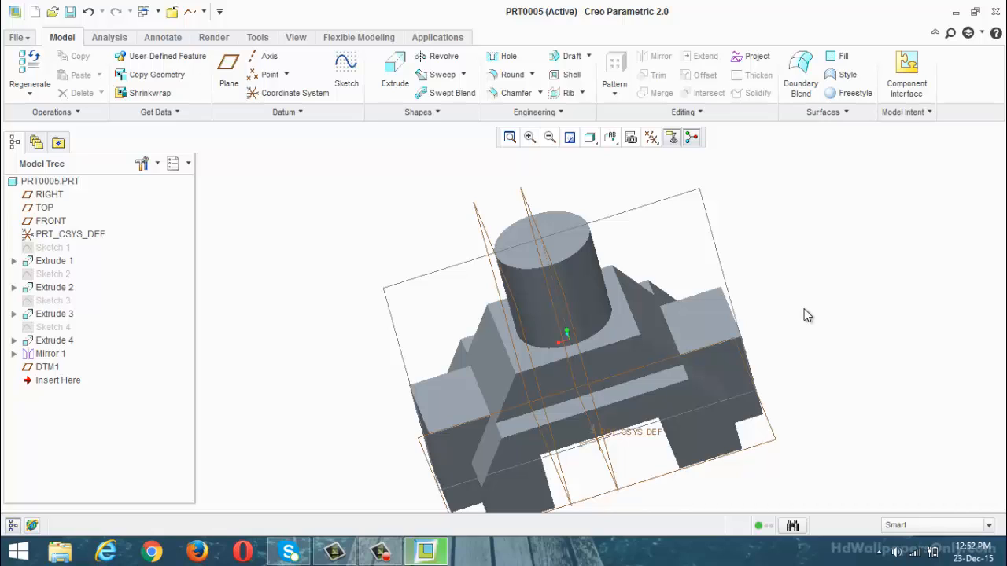
{"action": "scroll", "coordinate": [675, 318], "scroll_direction": "up", "scroll_amount": 2}
{"action": "middle_click_drag", "start_coordinate": [675, 317], "coordinate": [729, 288]}
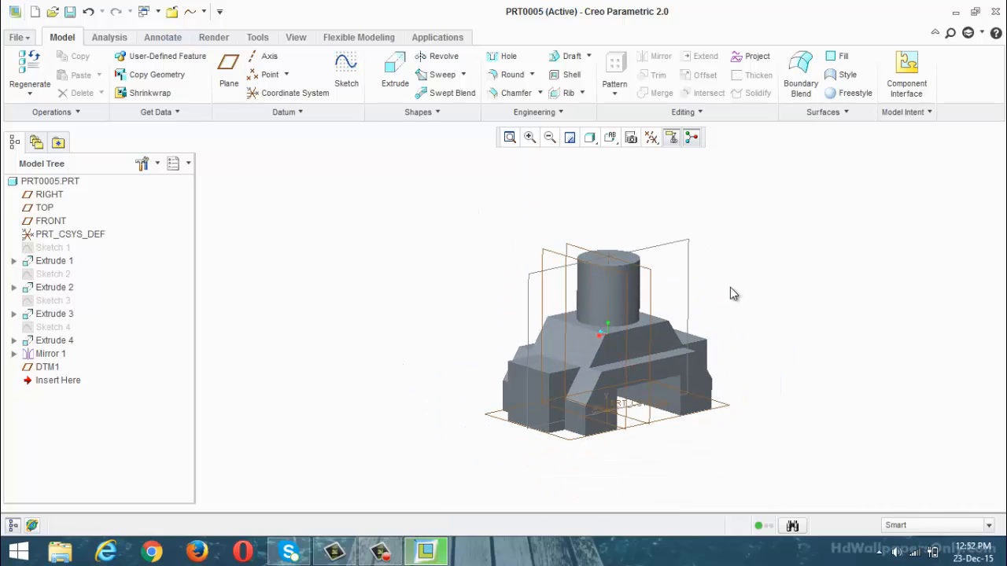
{"action": "left_click", "coordinate": [347, 69]}
{"action": "left_click", "coordinate": [561, 259]}
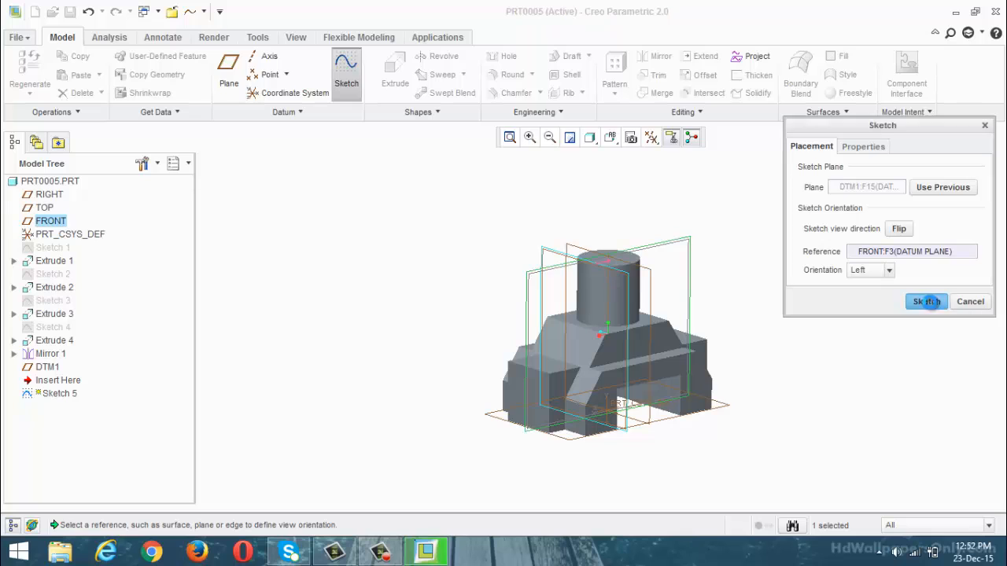
{"action": "left_click", "coordinate": [927, 301]}
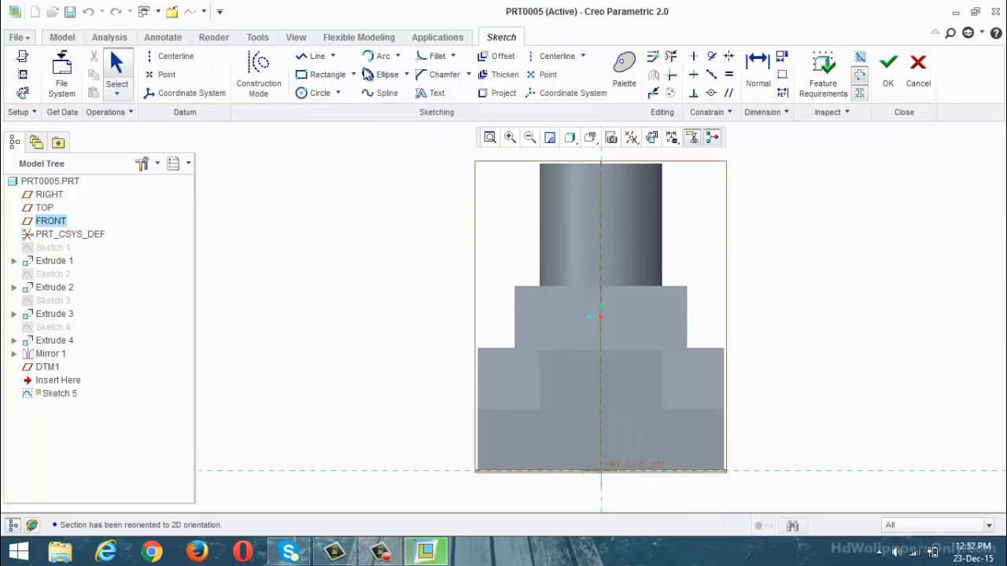
Sketch a flat horizontal rectangle across the cylinder at mid-height, extending past both of its sides, and accept the sketch.
{"action": "left_click", "coordinate": [323, 74]}
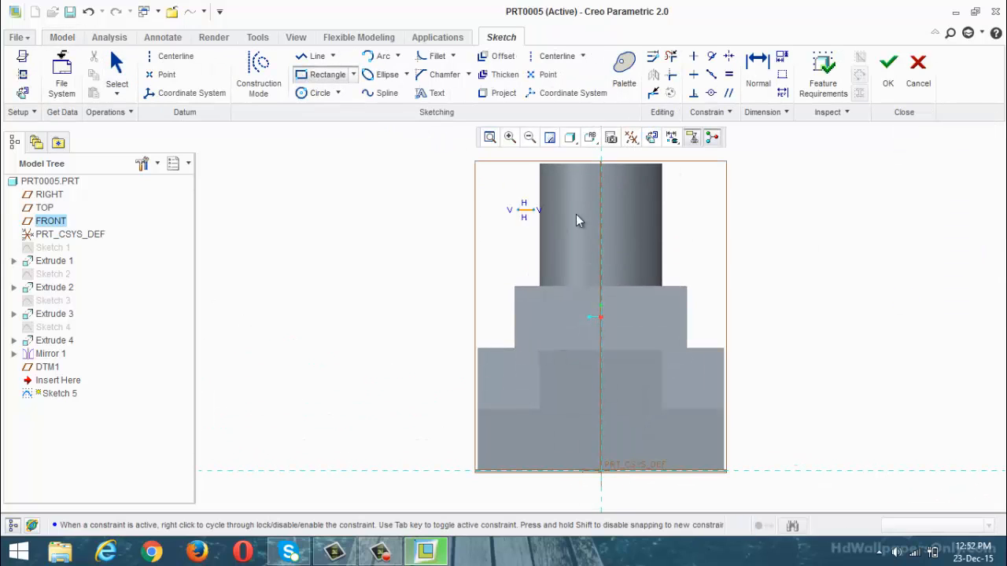
{"action": "left_click", "coordinate": [518, 209]}
{"action": "left_click", "coordinate": [694, 241]}
{"action": "left_click", "coordinate": [888, 72]}
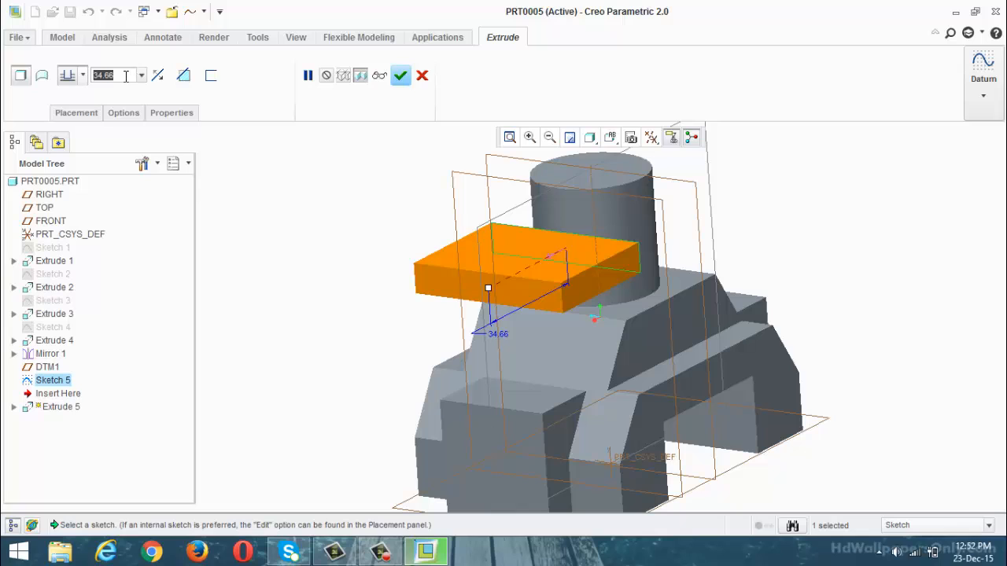
Extrude the rectangle 5 deep into the cylinder with the direction reversed, removing material.
{"action": "left_click", "coordinate": [157, 76]}
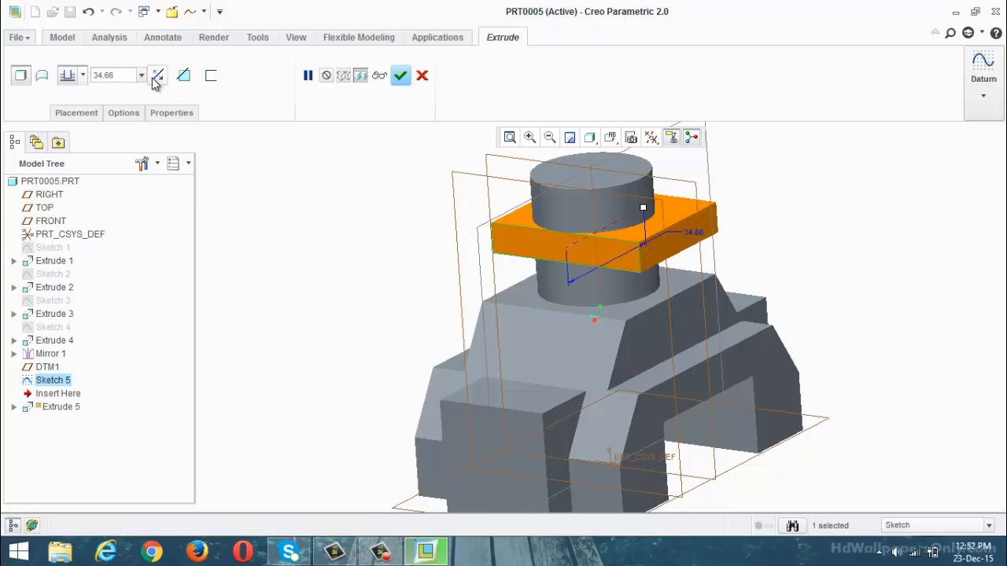
{"action": "left_click", "coordinate": [89, 79]}
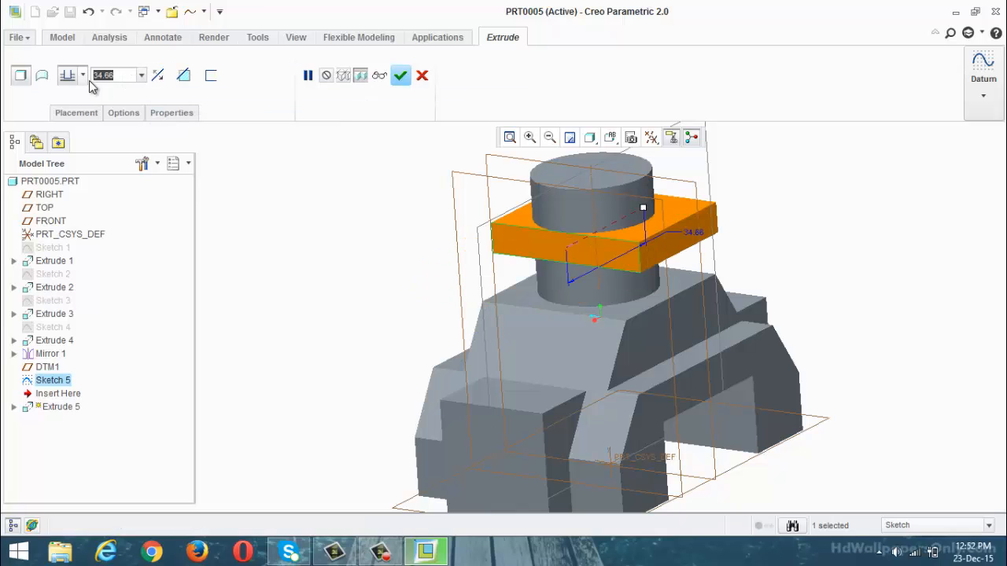
{"action": "type", "text": "5"}
{"action": "key", "text": "Return"}
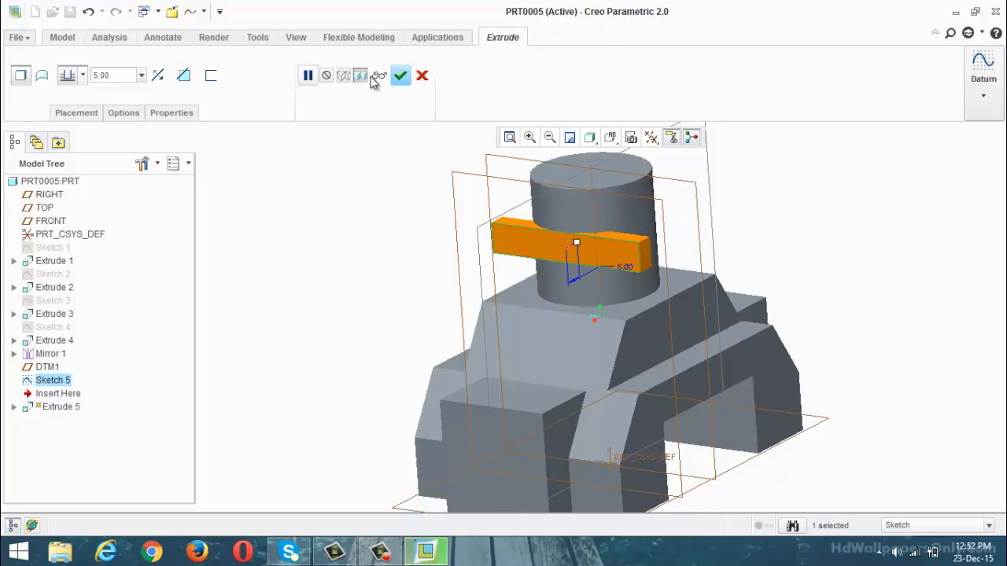
{"action": "left_click", "coordinate": [184, 74]}
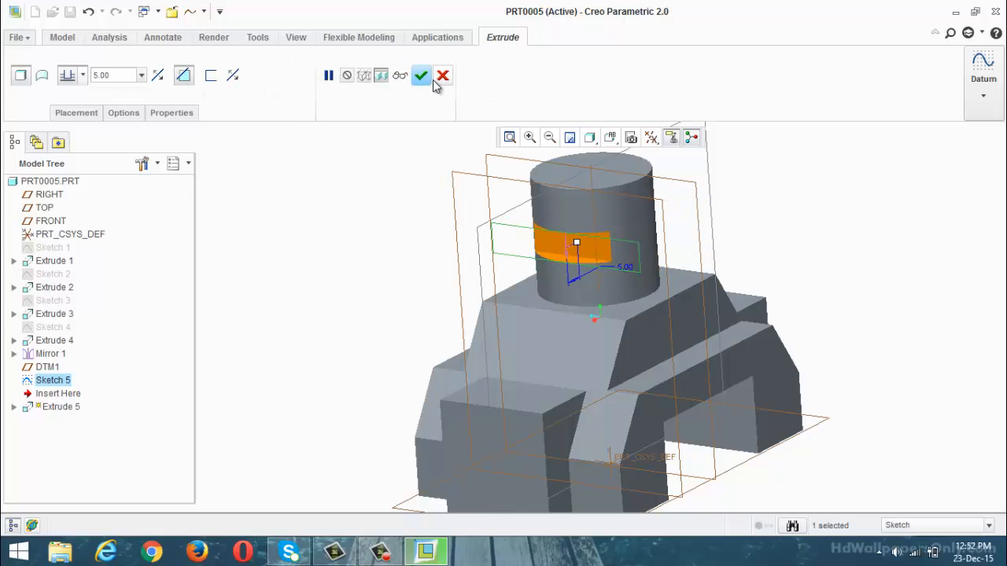
{"action": "left_click", "coordinate": [400, 75]}
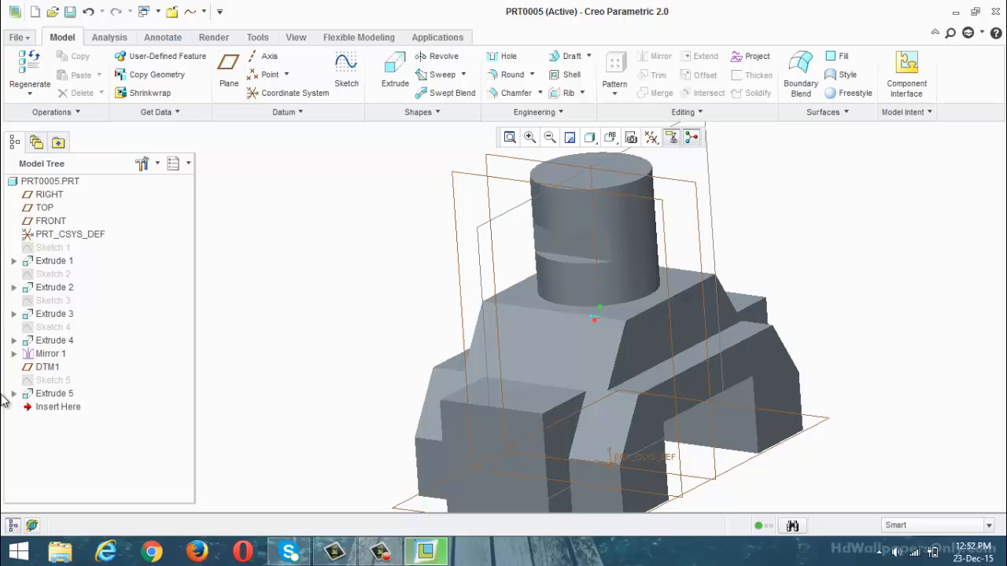
Mirror the cylinder's extruded cut about the RIGHT plane.
{"action": "left_click", "coordinate": [47, 394]}
{"action": "left_click", "coordinate": [659, 56]}
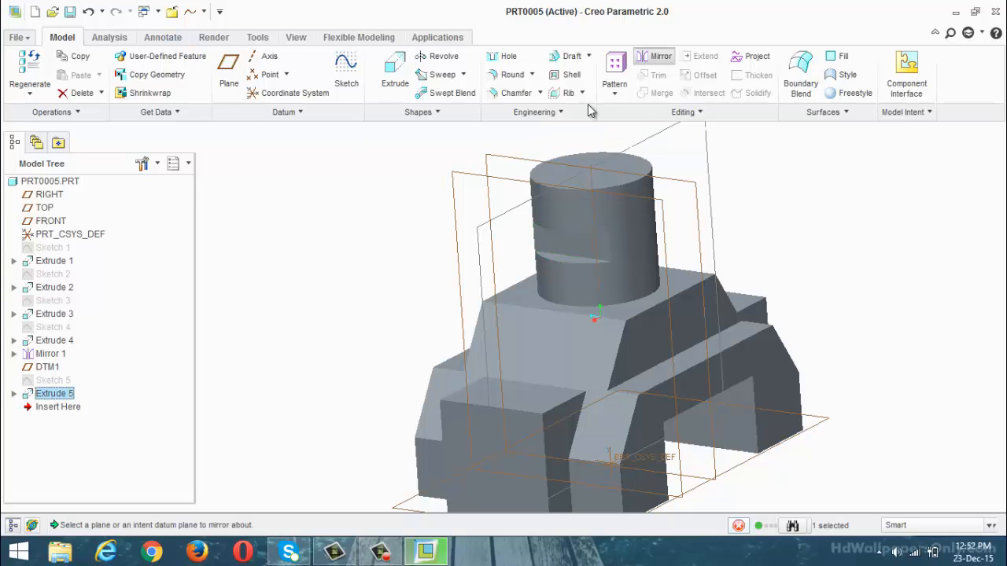
{"action": "left_click", "coordinate": [509, 164]}
{"action": "left_click", "coordinate": [257, 79]}
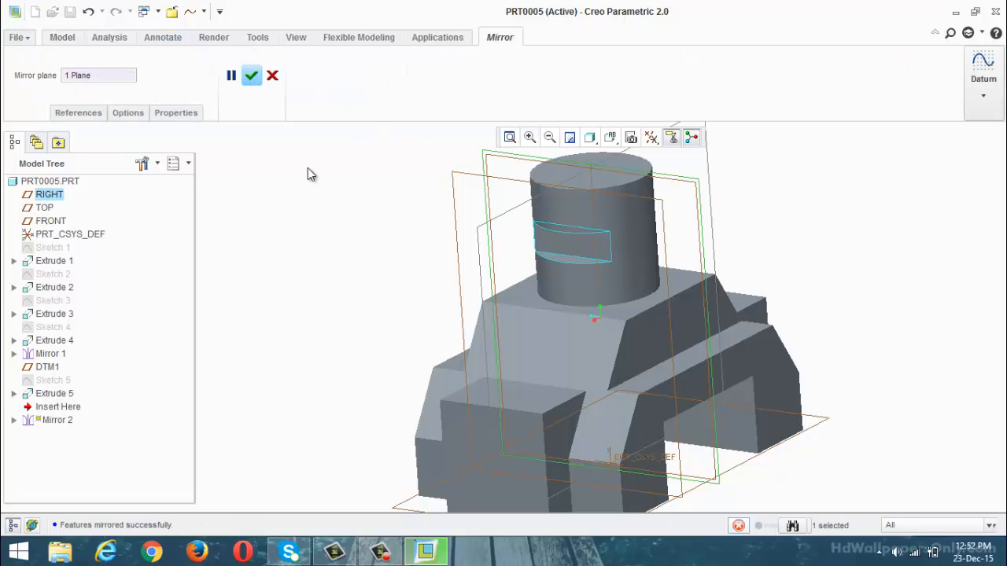
{"action": "middle_click_drag", "start_coordinate": [361, 240], "coordinate": [332, 255]}
{"action": "key", "text": "ctrl+d"}
{"action": "scroll", "coordinate": [404, 197], "scroll_direction": "down", "scroll_amount": 3}
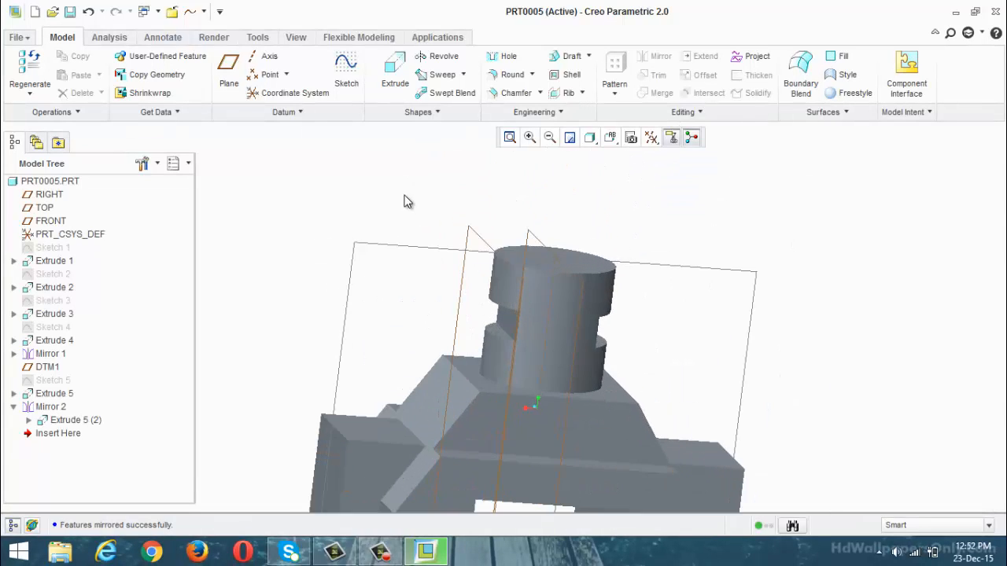
{"action": "middle_click_drag", "start_coordinate": [385, 184], "coordinate": [323, 199]}
{"action": "scroll", "coordinate": [503, 254], "scroll_direction": "up", "scroll_amount": 3}
{"action": "scroll", "coordinate": [567, 255], "scroll_direction": "down", "scroll_amount": 5}
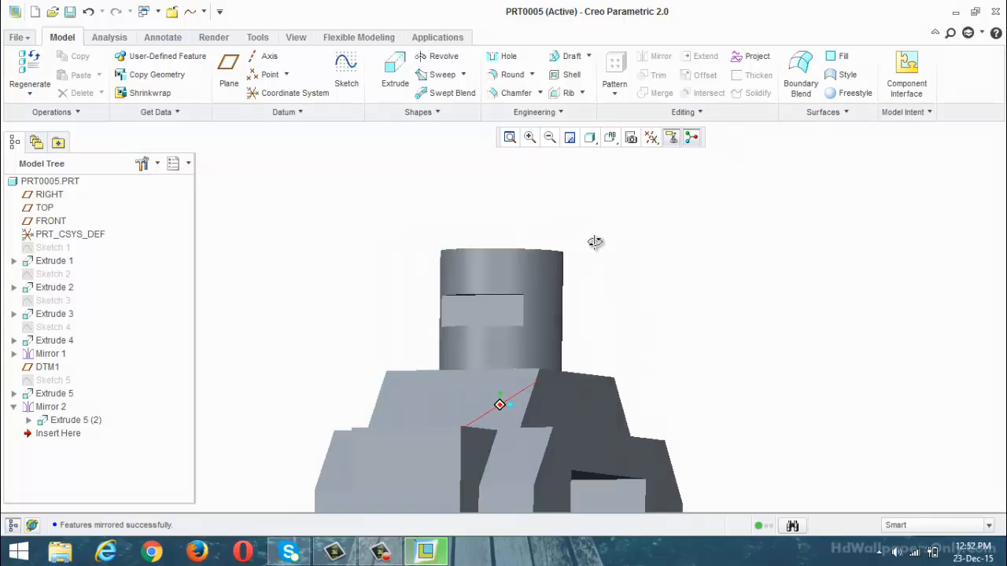
{"action": "middle_click_drag", "start_coordinate": [596, 243], "coordinate": [422, 229]}
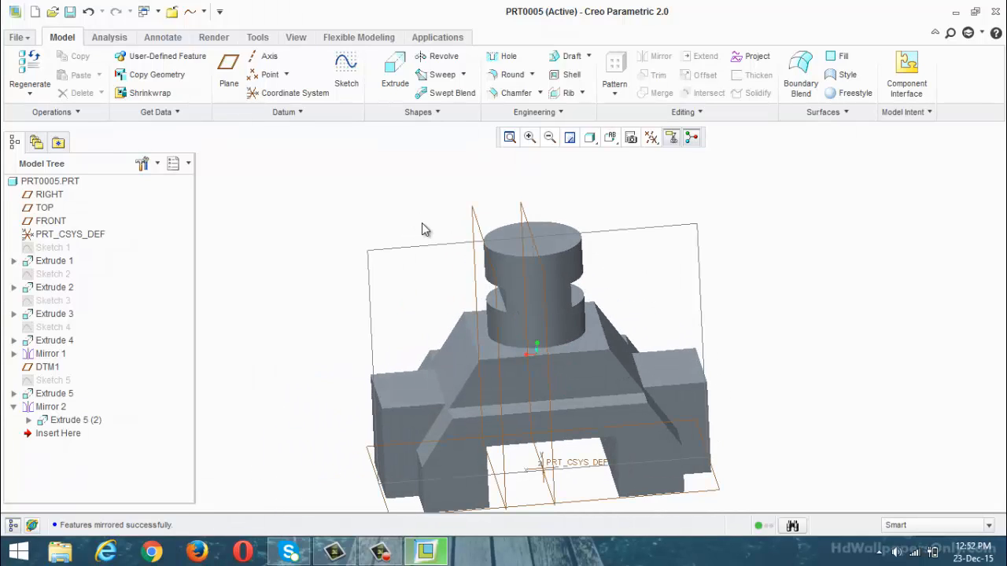
{"action": "left_click", "coordinate": [392, 444]}
{"action": "left_click", "coordinate": [487, 318], "text": "ctrl"}
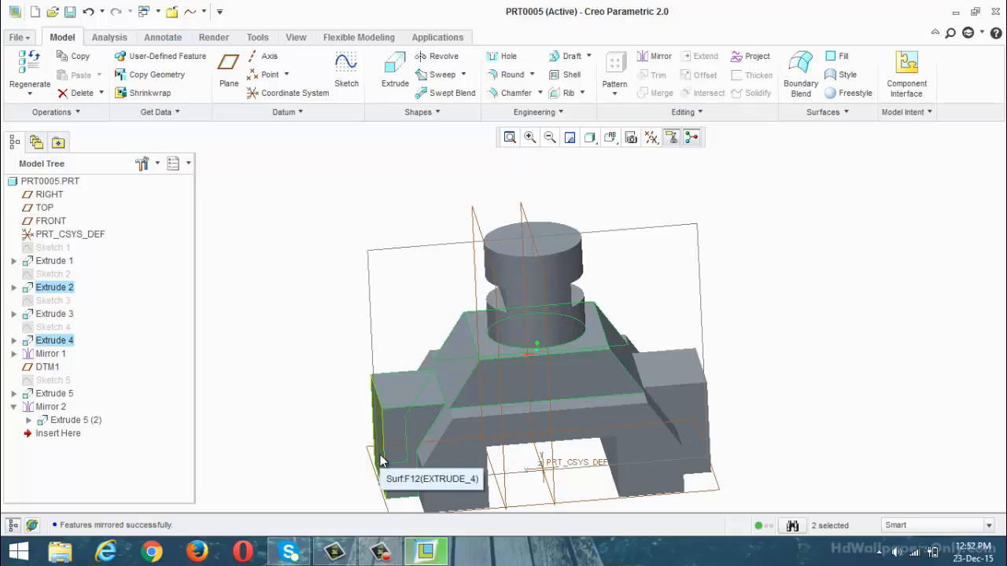
{"action": "left_click", "coordinate": [292, 368]}
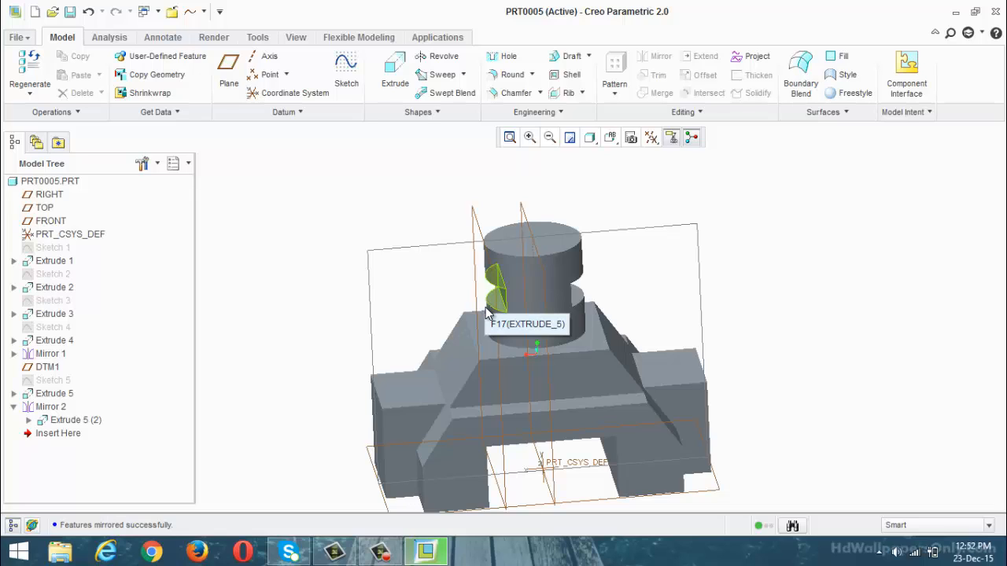
{"action": "left_click", "coordinate": [380, 551]}
{"action": "left_click", "coordinate": [935, 481]}
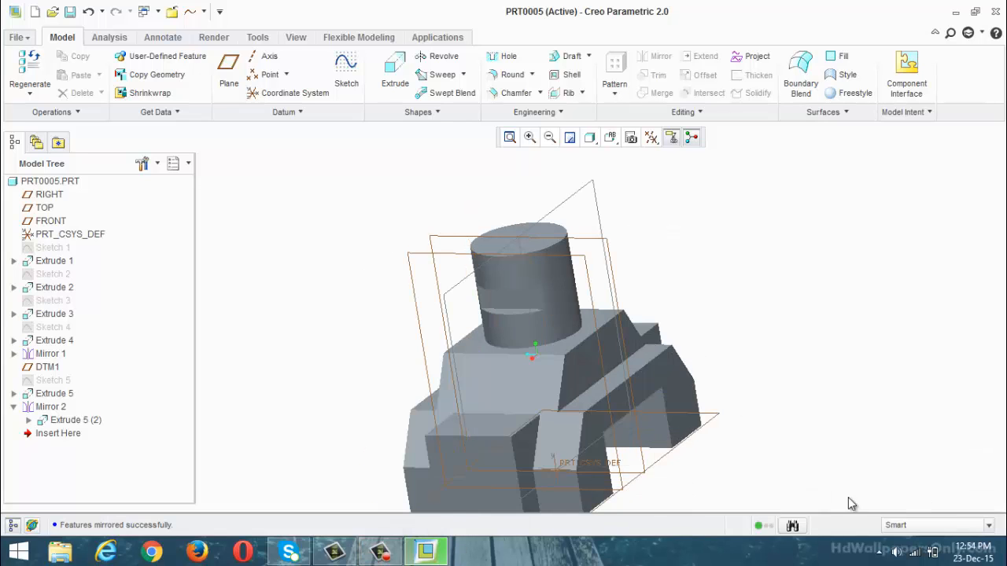
Close the finished part and create a new solid part from the mmns_part_solid template instead of the default one.
{"action": "left_click", "coordinate": [171, 11]}
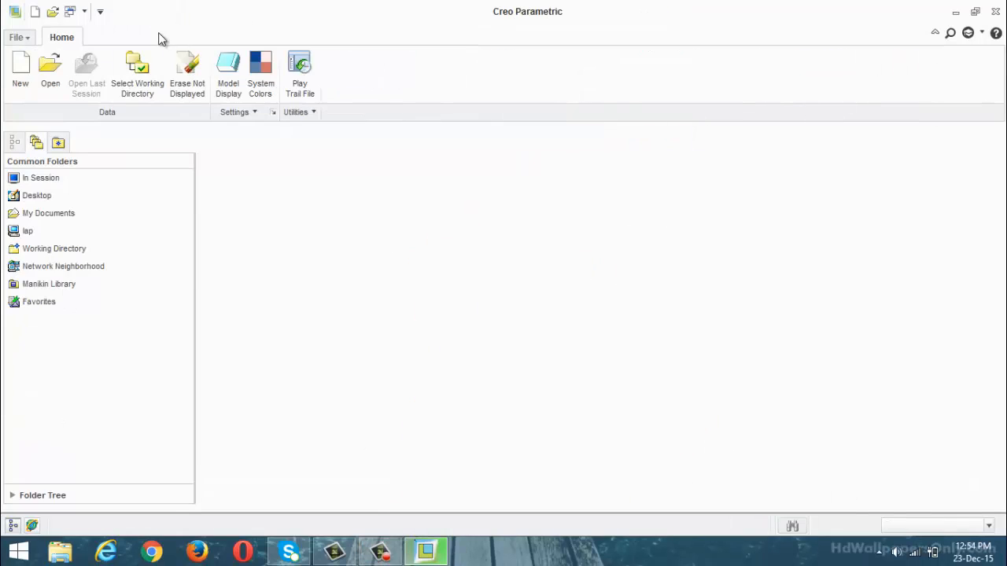
{"action": "left_click", "coordinate": [36, 88]}
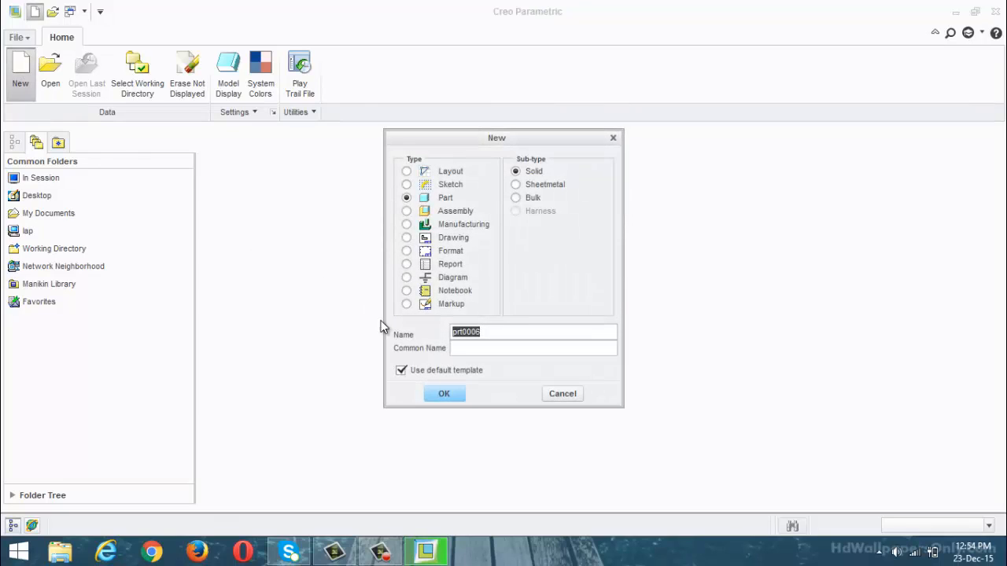
{"action": "left_click", "coordinate": [401, 370]}
{"action": "left_click", "coordinate": [441, 388]}
{"action": "left_click", "coordinate": [425, 226]}
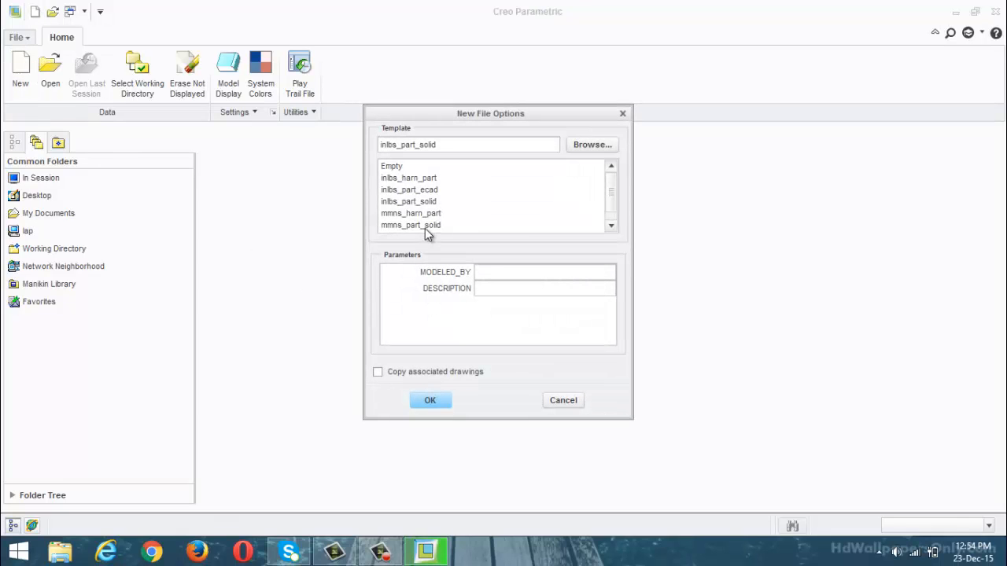
{"action": "left_click", "coordinate": [431, 401]}
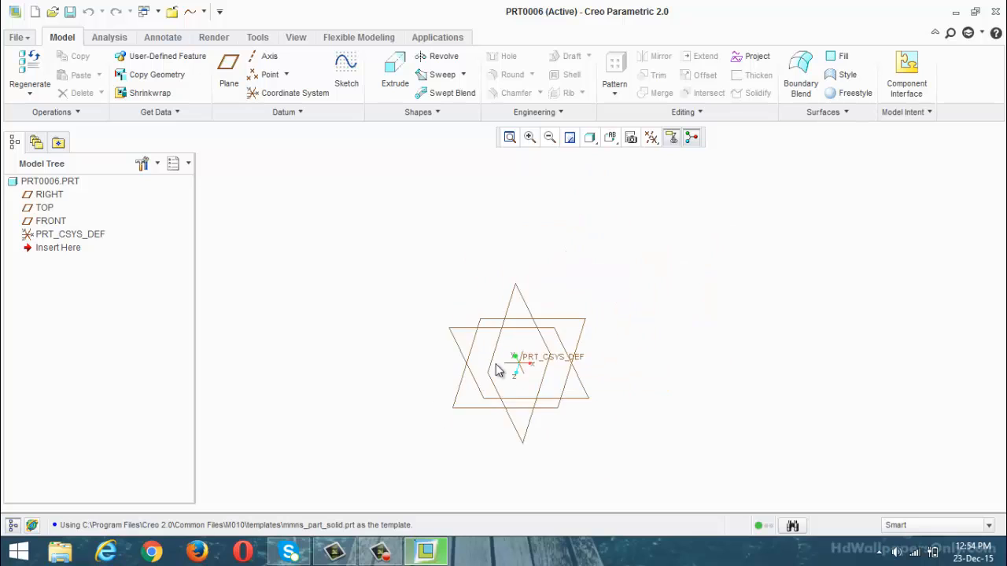
Start a sketch on the FRONT datum plane with the default orientation.
{"action": "left_click", "coordinate": [346, 74]}
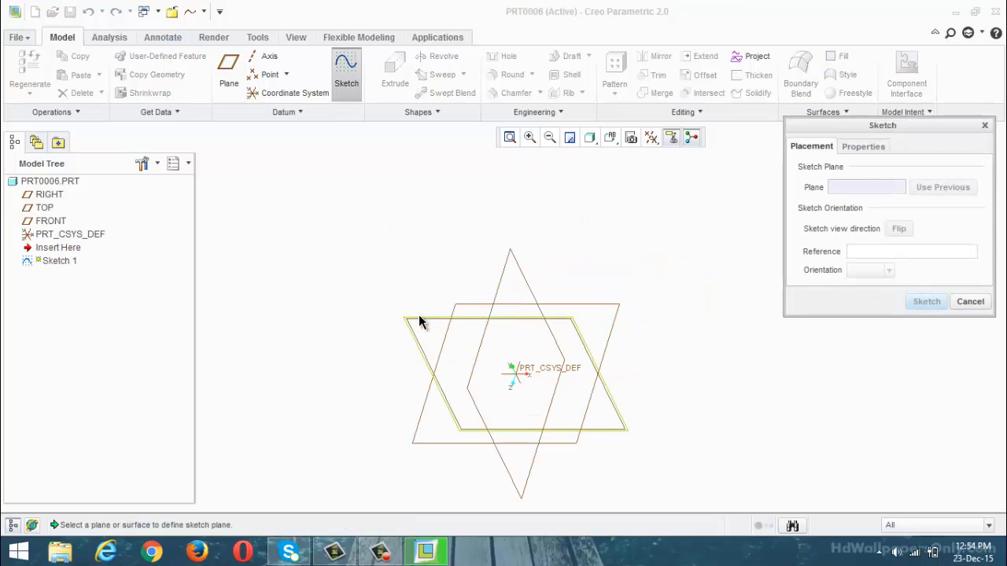
{"action": "left_click", "coordinate": [418, 321]}
{"action": "left_click", "coordinate": [925, 302]}
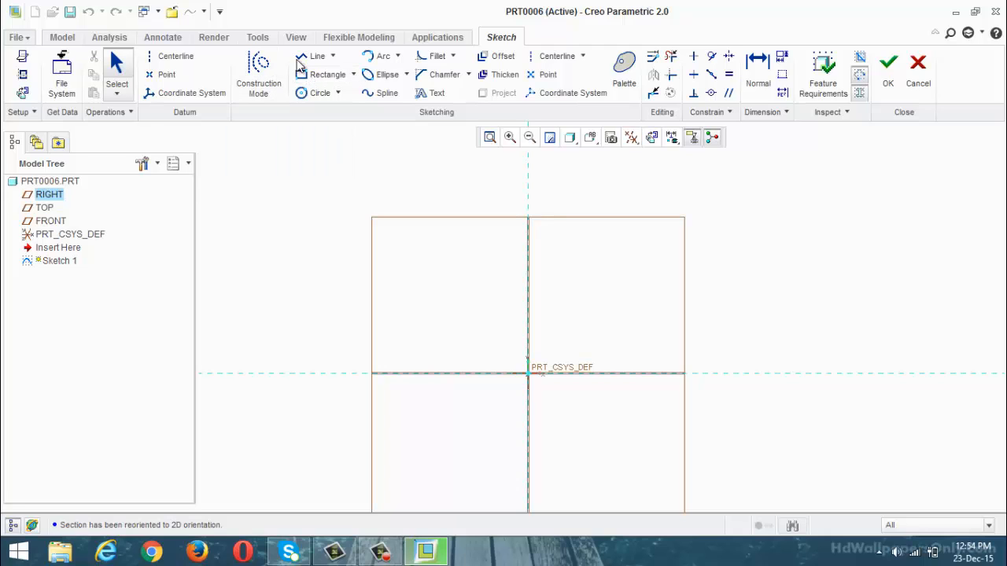
Sketch a horizontal line running right from the origin and set its length to 75 mm.
{"action": "left_click", "coordinate": [313, 56]}
{"action": "left_click", "coordinate": [529, 373]}
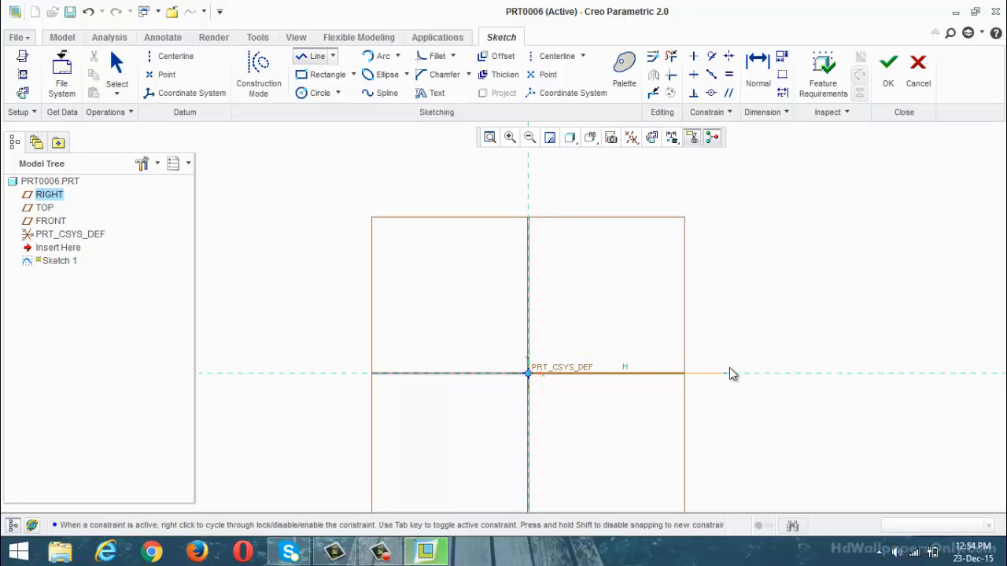
{"action": "left_click", "coordinate": [734, 372]}
{"action": "middle_click", "coordinate": [759, 329]}
{"action": "middle_click", "coordinate": [759, 329]}
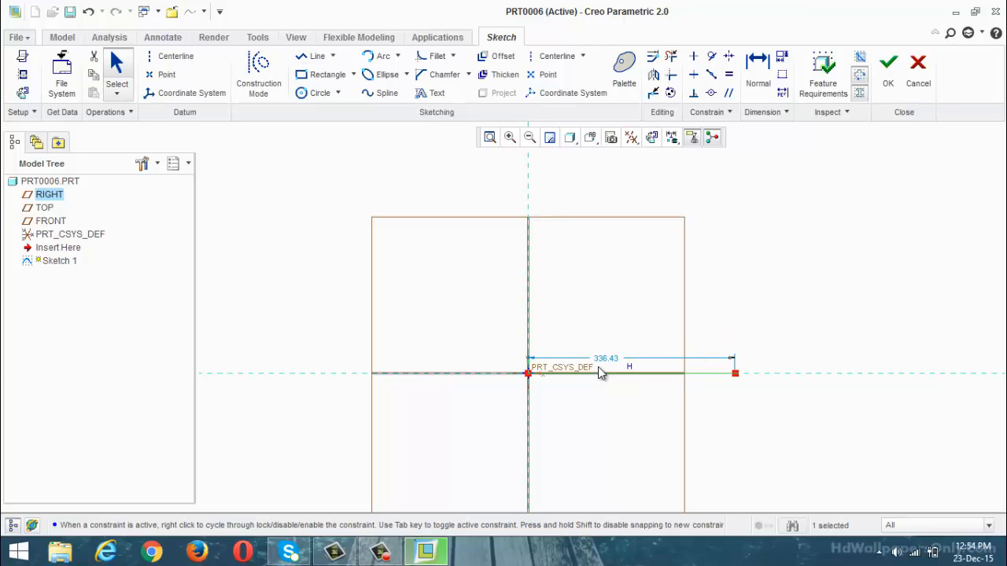
{"action": "double_click", "coordinate": [609, 360]}
{"action": "type", "text": "75"}
{"action": "key", "text": "Return"}
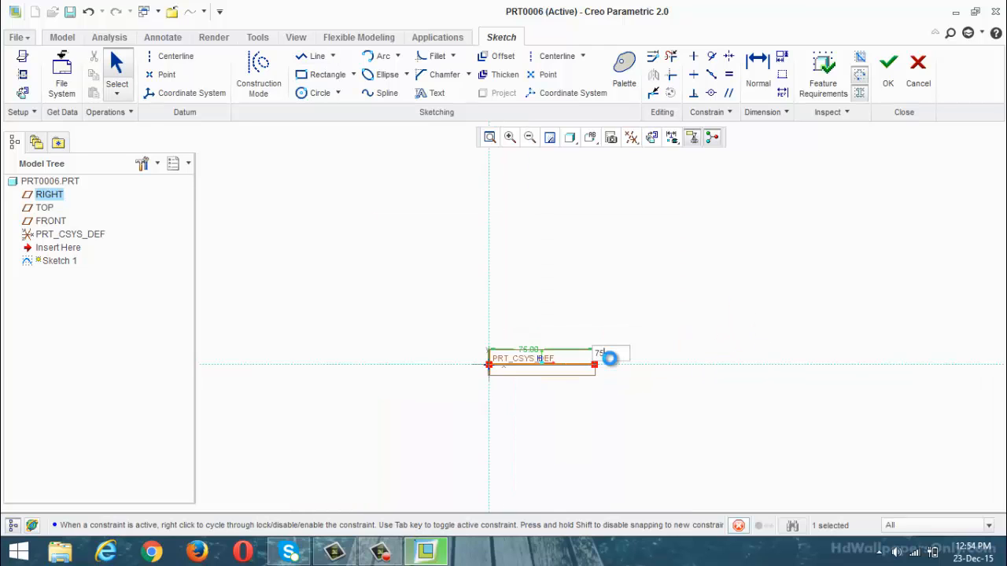
Draw a vertical line upward from the base line's right end and set its height to 40 mm.
{"action": "left_click", "coordinate": [316, 57]}
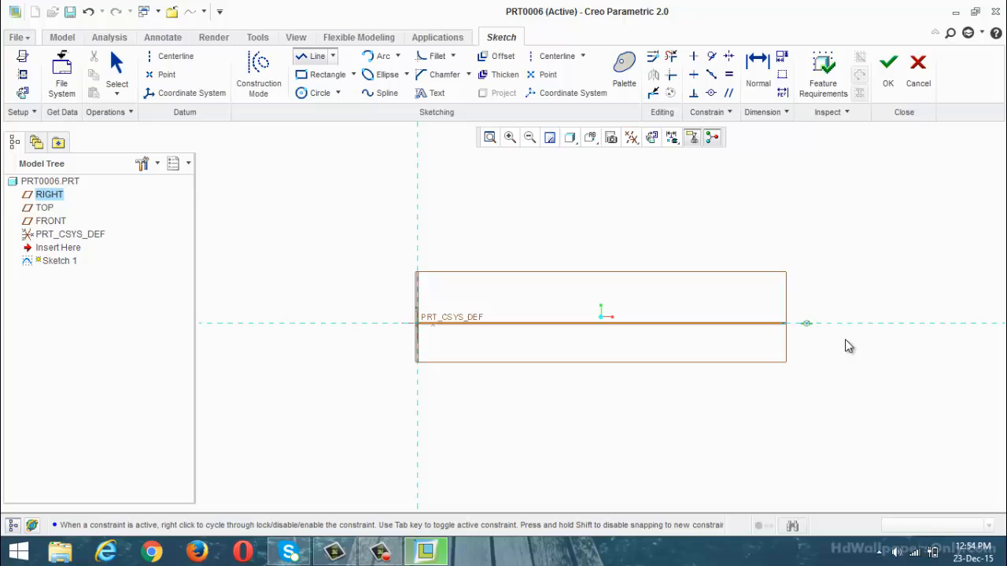
{"action": "left_click", "coordinate": [783, 323]}
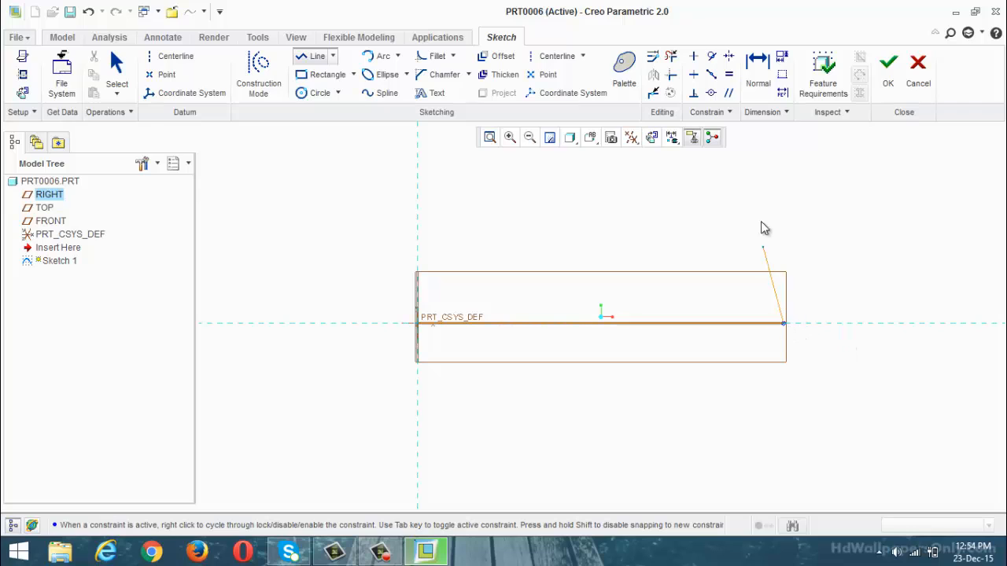
{"action": "middle_click", "coordinate": [810, 206]}
{"action": "middle_click", "coordinate": [811, 206]}
{"action": "double_click", "coordinate": [772, 271]}
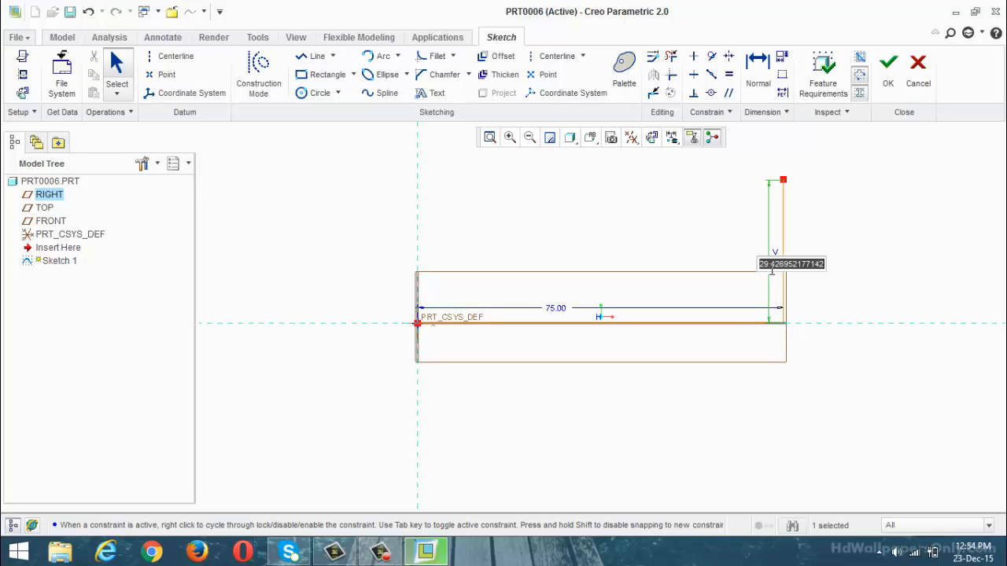
{"action": "type", "text": "40"}
{"action": "key", "text": "Return"}
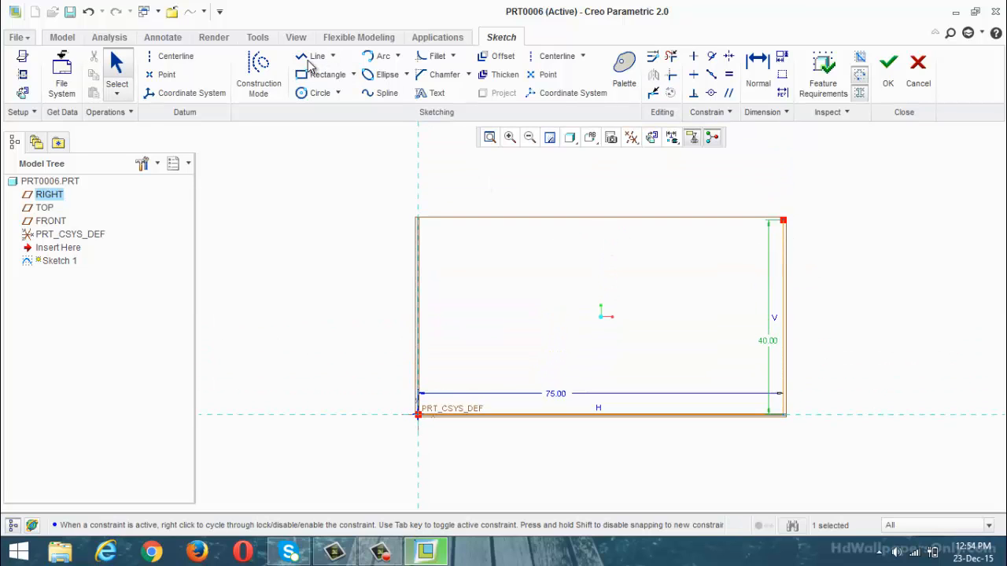
Draw a horizontal line leftward from the top of the 40 mm vertical and set its length to 40 mm.
{"action": "left_click", "coordinate": [310, 61]}
{"action": "left_click", "coordinate": [785, 222]}
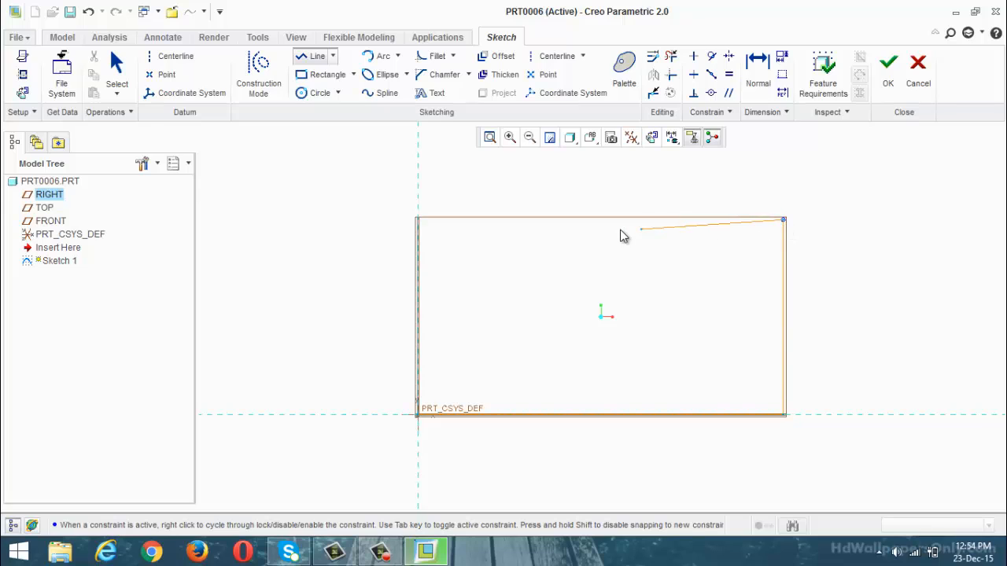
{"action": "middle_click", "coordinate": [625, 250]}
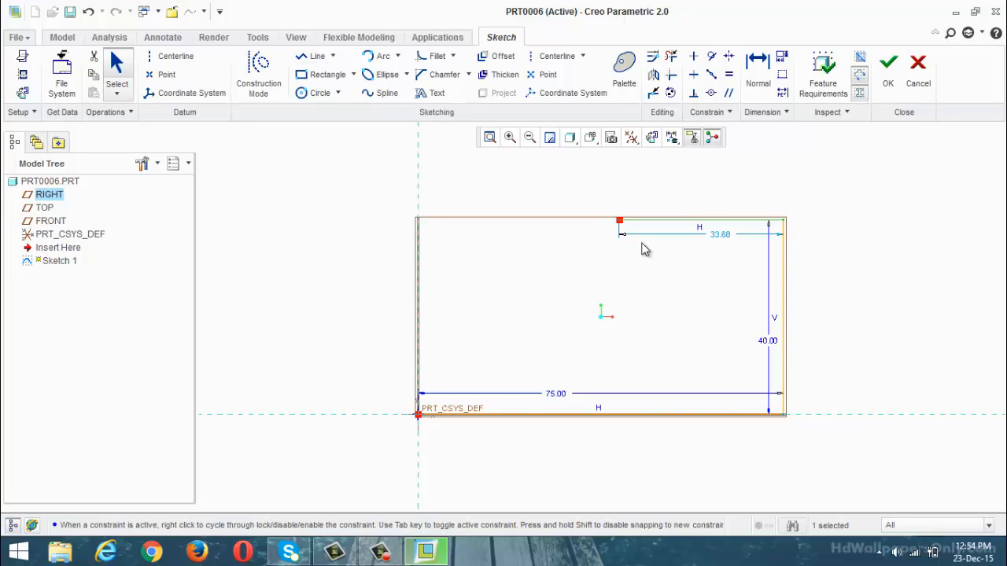
{"action": "double_click", "coordinate": [719, 233]}
{"action": "type", "text": "40"}
{"action": "key", "text": "Return"}
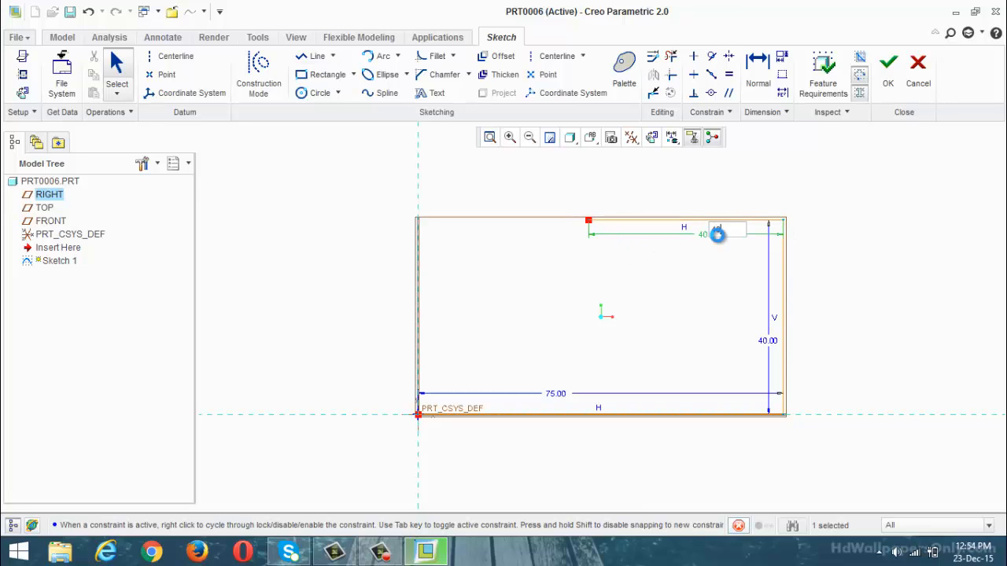
Draw a vertical line downward from the left end of the top line and set its length to 24 mm.
{"action": "left_click", "coordinate": [321, 56]}
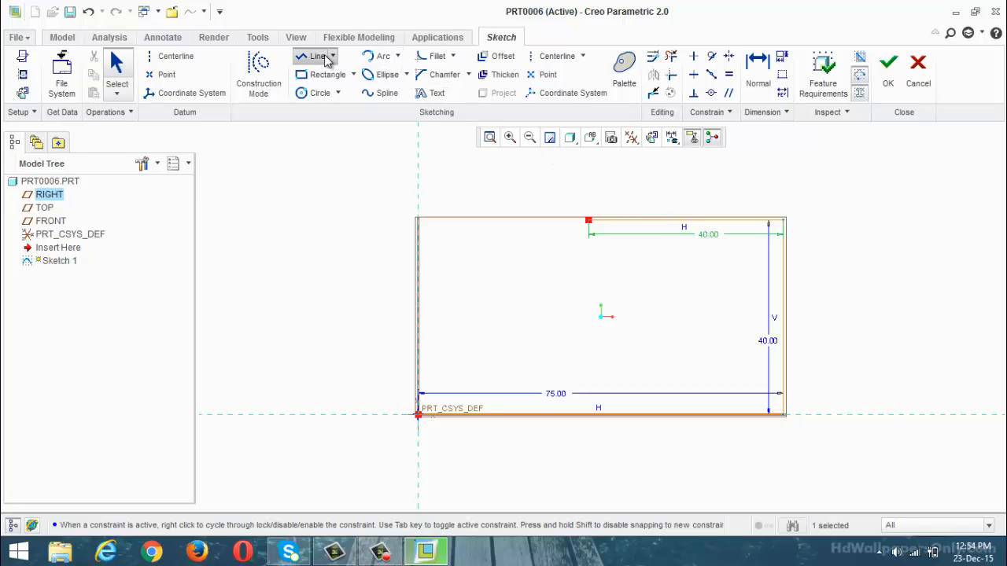
{"action": "left_click", "coordinate": [590, 219]}
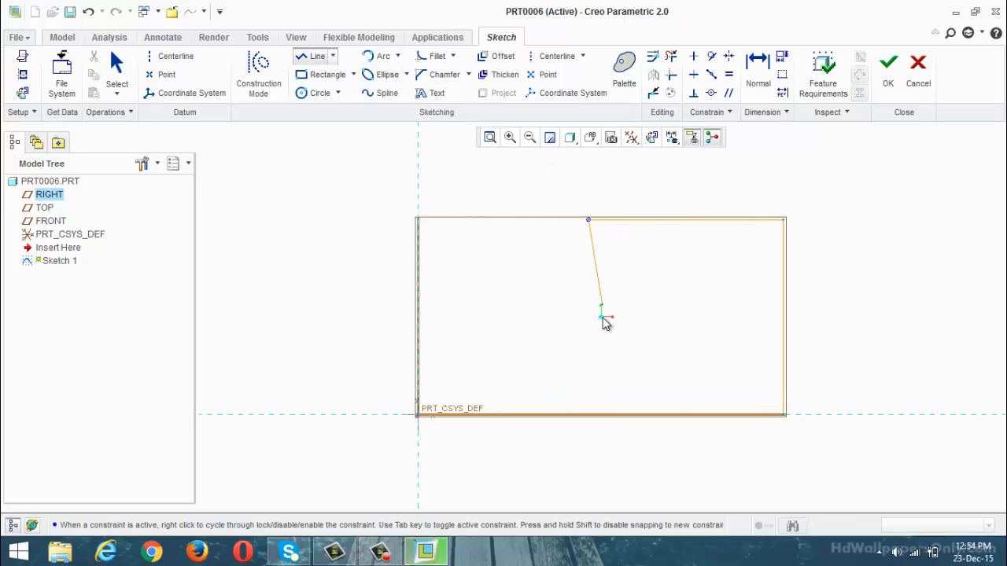
{"action": "left_click", "coordinate": [586, 337]}
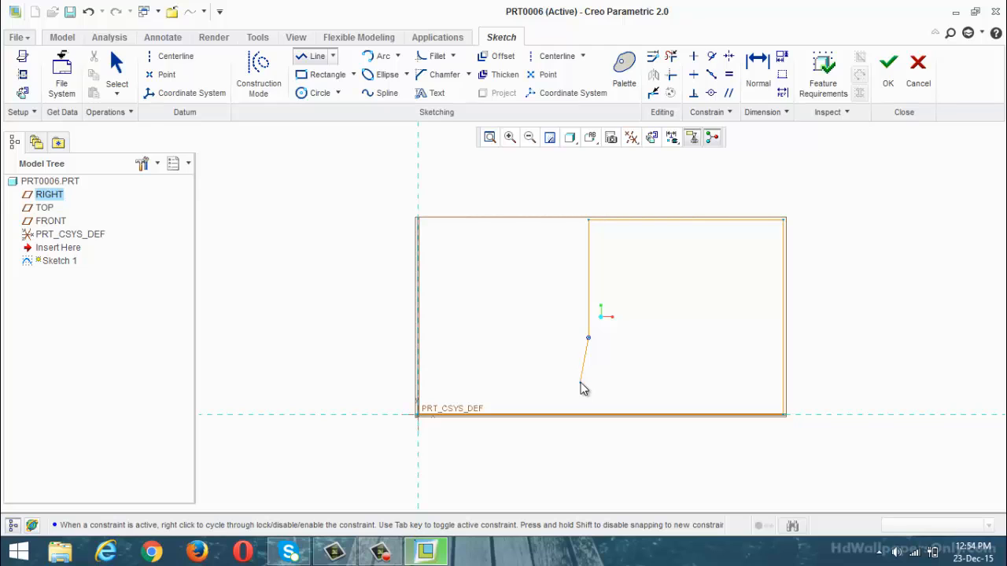
{"action": "middle_click", "coordinate": [582, 385]}
{"action": "middle_click", "coordinate": [581, 385]}
{"action": "double_click", "coordinate": [604, 268]}
{"action": "type", "text": "24"}
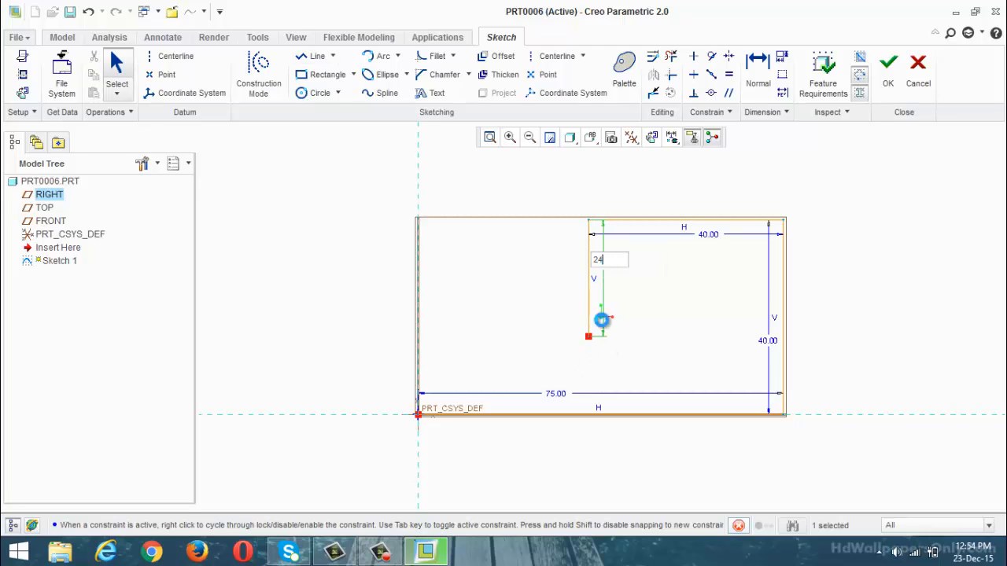
{"action": "key", "text": "Return"}
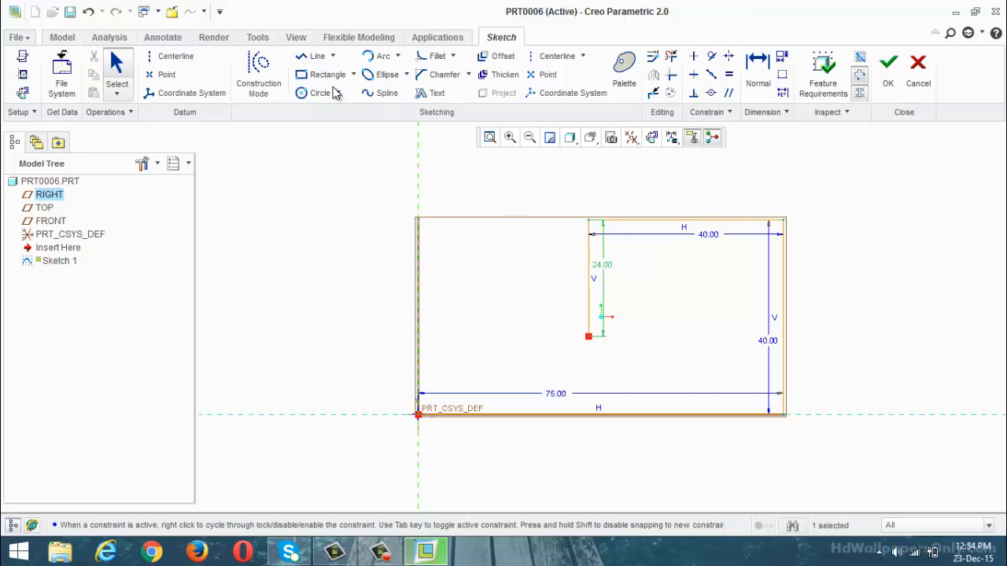
Close the L-shaped profile with a horizontal line to the vertical reference and a vertical line to the origin, and accept the sketch.
{"action": "left_click", "coordinate": [315, 56]}
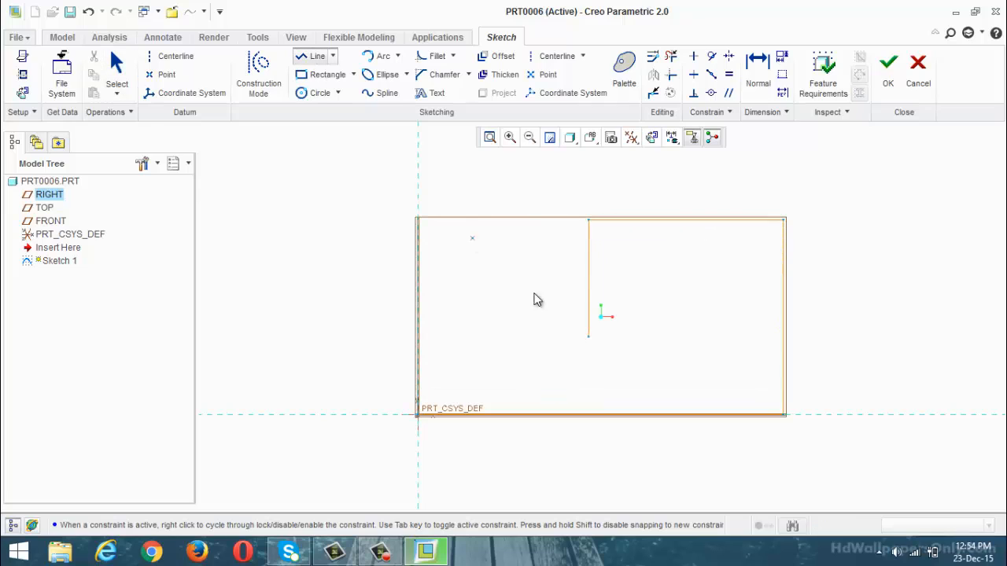
{"action": "left_click", "coordinate": [590, 339]}
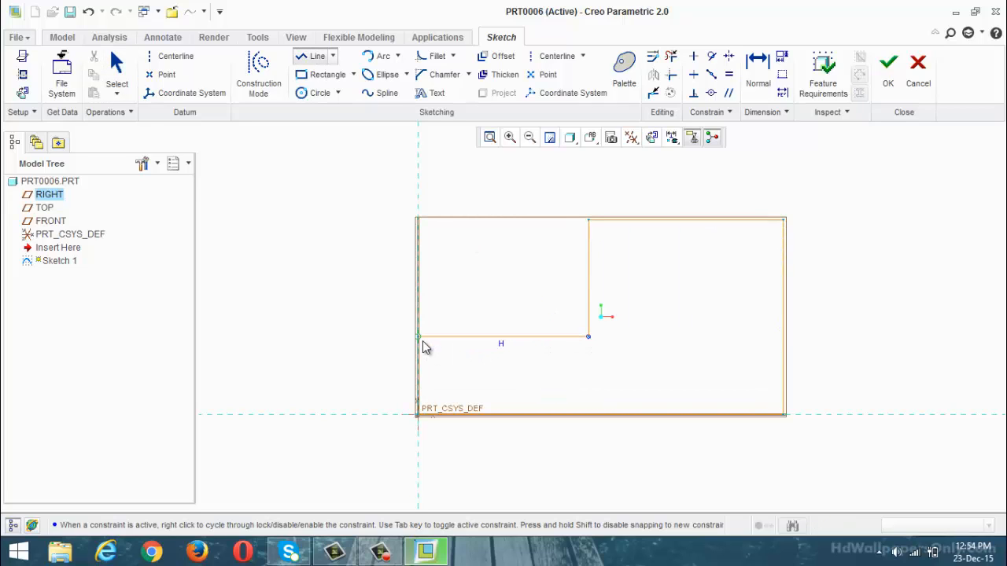
{"action": "left_click", "coordinate": [418, 339]}
{"action": "left_click", "coordinate": [418, 415]}
{"action": "middle_click", "coordinate": [550, 464]}
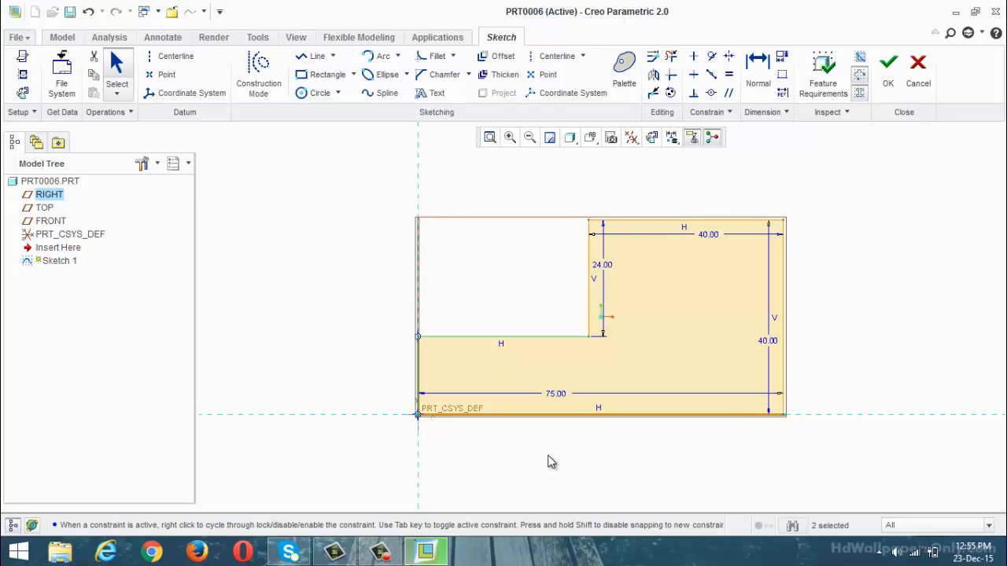
{"action": "left_click", "coordinate": [887, 71]}
Extrude the L-shaped sketch symmetrically about its plane to a total depth of 45 mm.
{"action": "mouse_move", "coordinate": [716, 226]}
{"action": "middle_mouse_down"}
{"action": "mouse_move", "coordinate": [785, 242]}
{"action": "mouse_move", "coordinate": [632, 194]}
{"action": "middle_mouse_up"}
{"action": "left_click", "coordinate": [395, 71]}
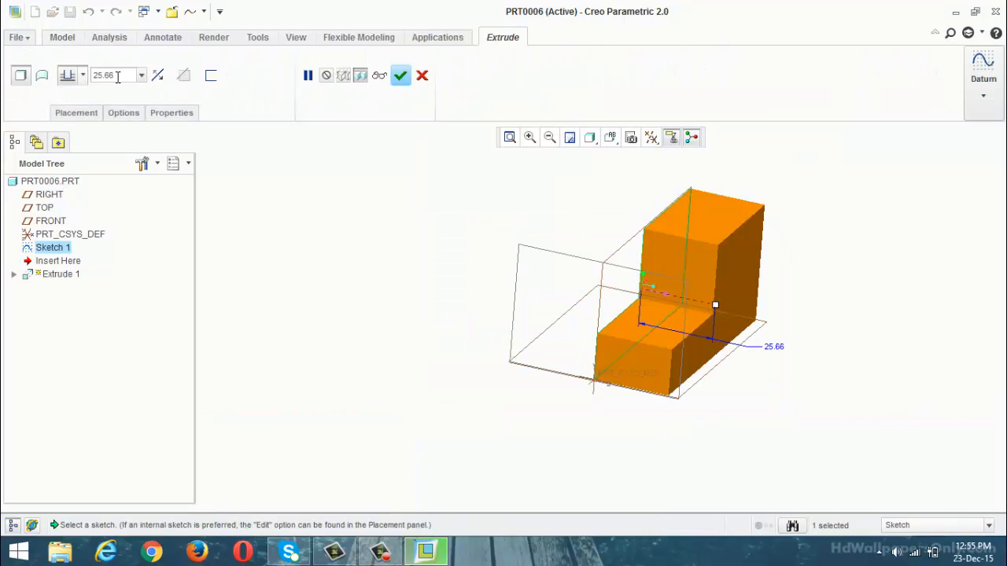
{"action": "left_click", "coordinate": [81, 77]}
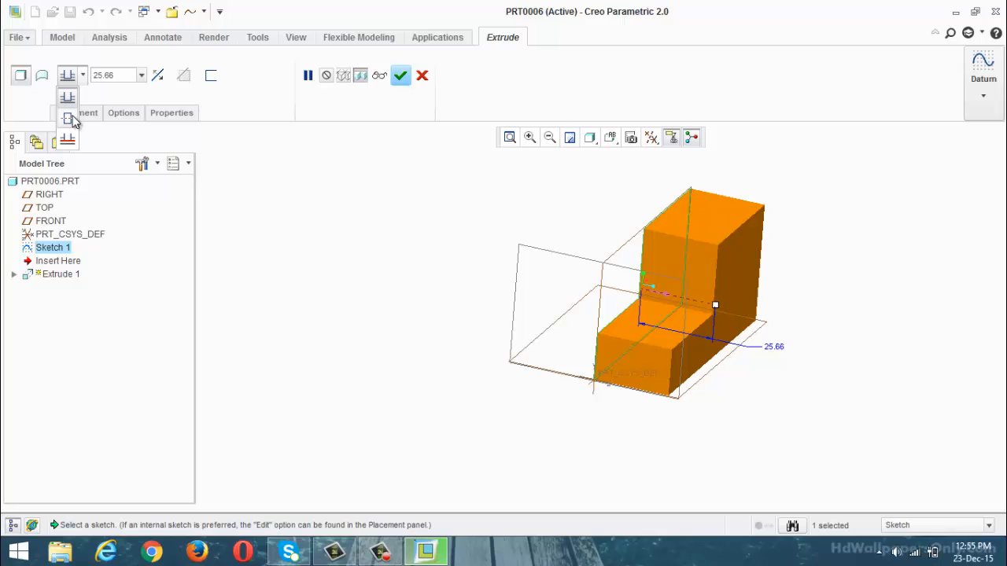
{"action": "left_click", "coordinate": [70, 118]}
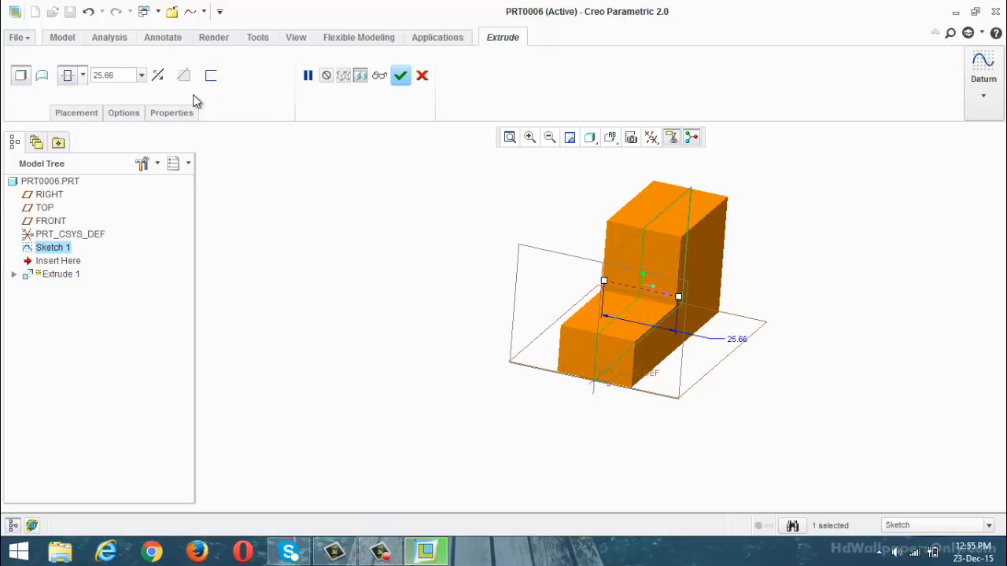
{"action": "double_click", "coordinate": [113, 74]}
{"action": "type", "text": "45"}
{"action": "key", "text": "Return"}
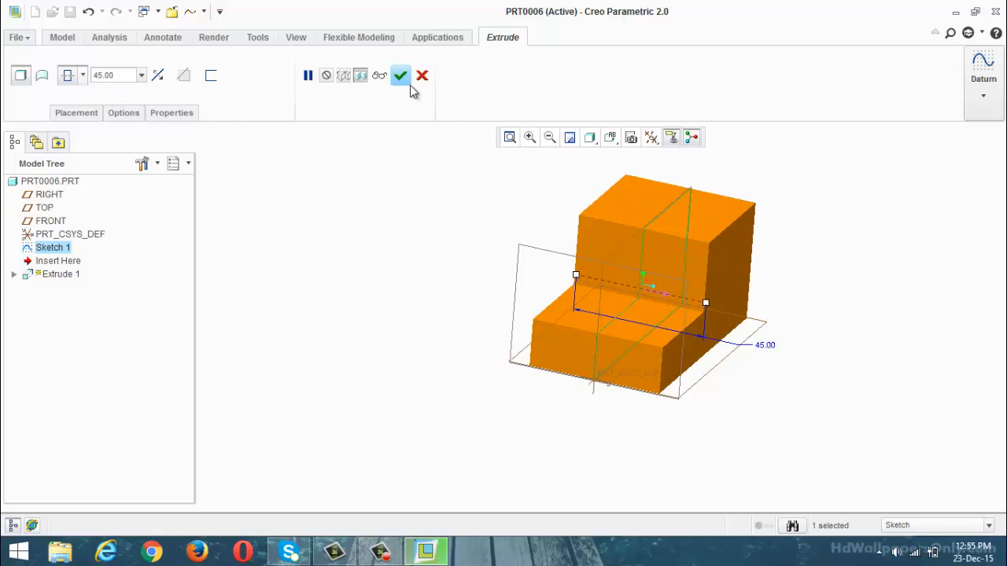
{"action": "left_click", "coordinate": [410, 85]}
Start a new sketch on the FRONT datum plane, which runs through the middle of the stepped block.
{"action": "middle_click_drag", "start_coordinate": [467, 266], "coordinate": [590, 237]}
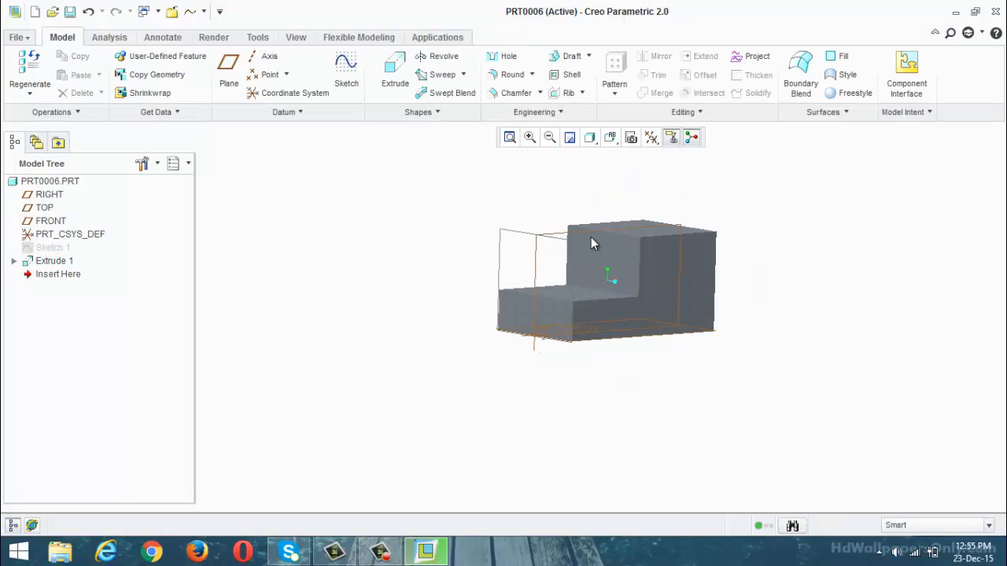
{"action": "scroll", "coordinate": [621, 230], "scroll_direction": "down", "scroll_amount": 3}
{"action": "middle_click_drag", "start_coordinate": [499, 196], "coordinate": [499, 211]}
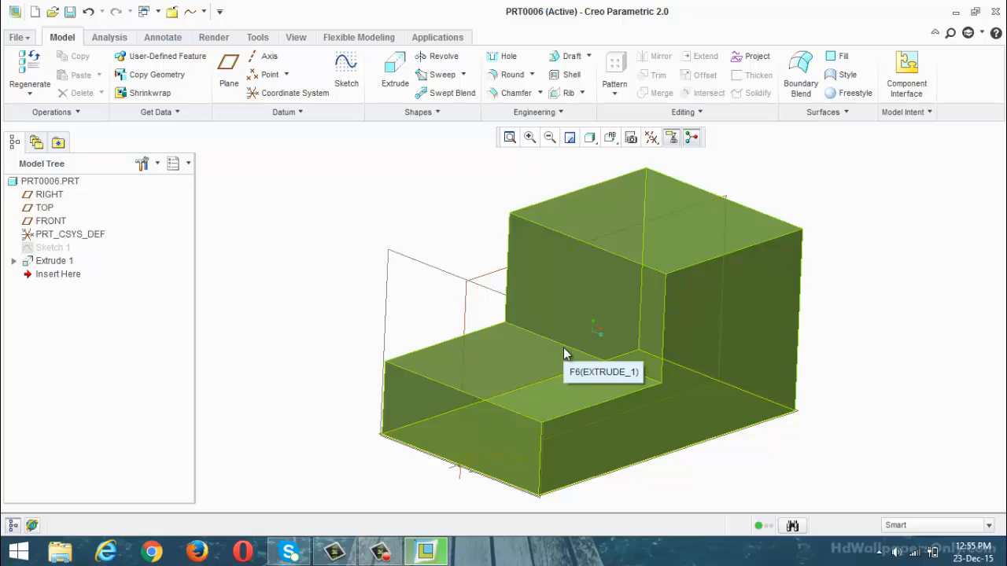
{"action": "left_click", "coordinate": [481, 287]}
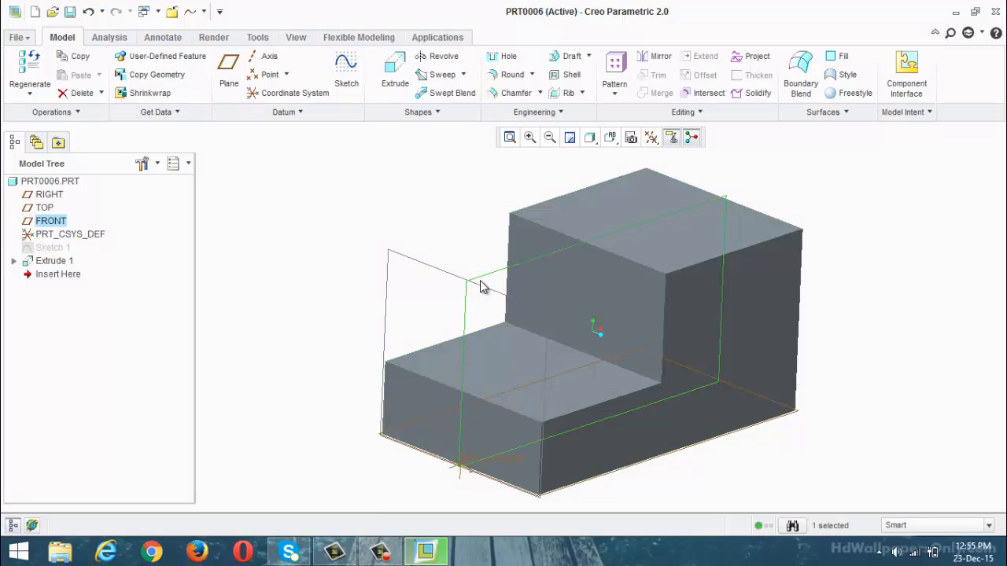
{"action": "left_click", "coordinate": [346, 71]}
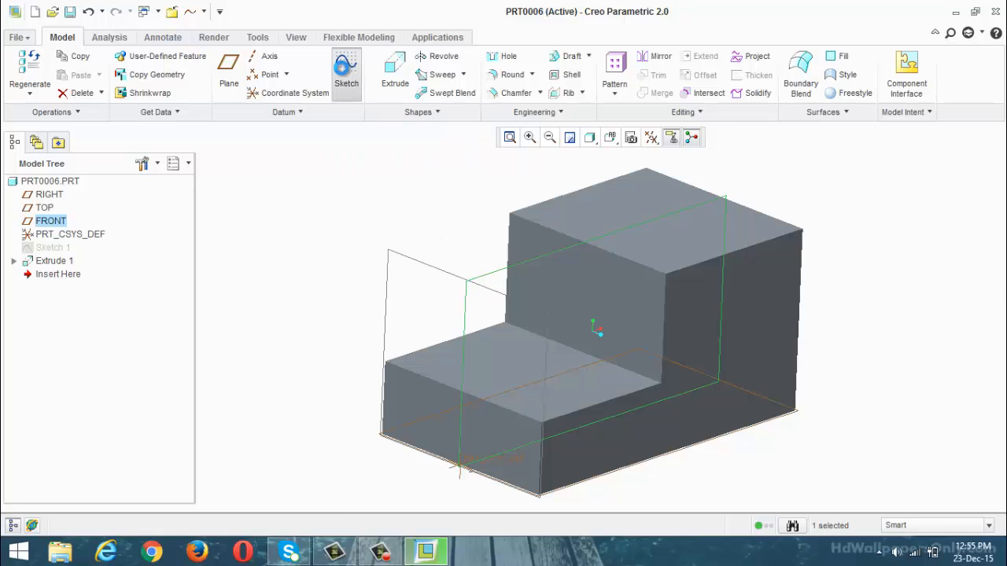
{"action": "left_click", "coordinate": [651, 138]}
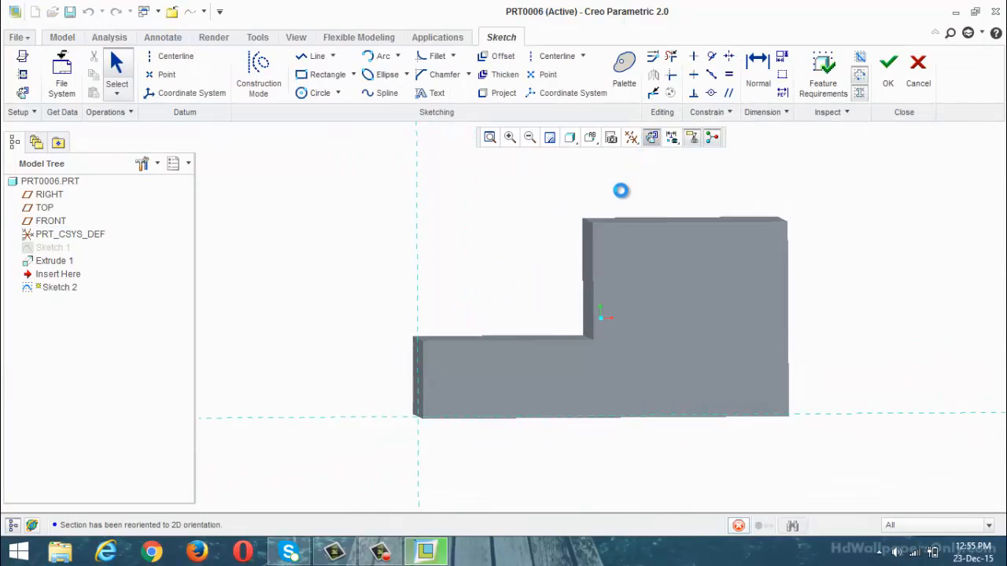
Add the block's top face and the step's vertical and horizontal faces as sketch references.
{"action": "left_click", "coordinate": [22, 74]}
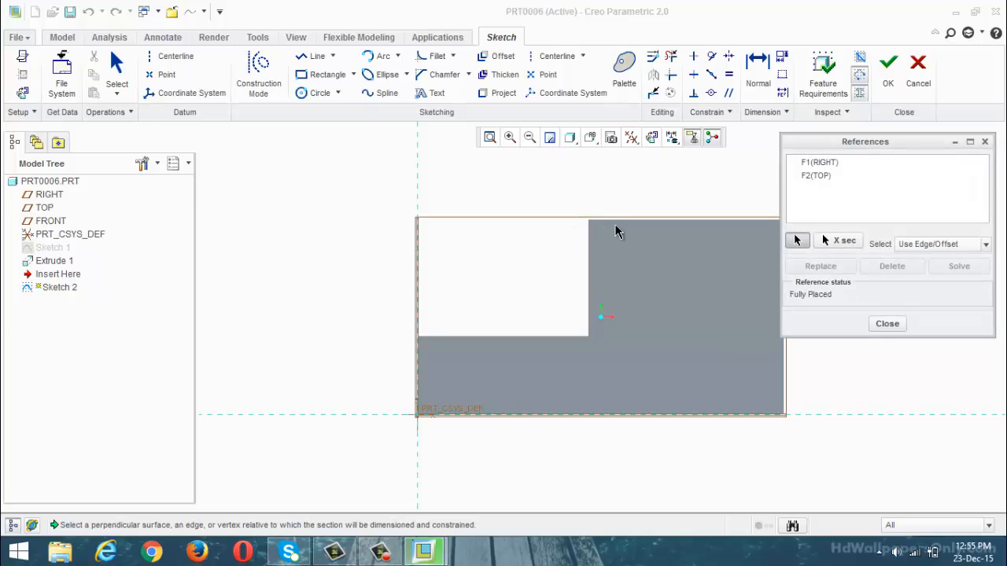
{"action": "left_click", "coordinate": [611, 222]}
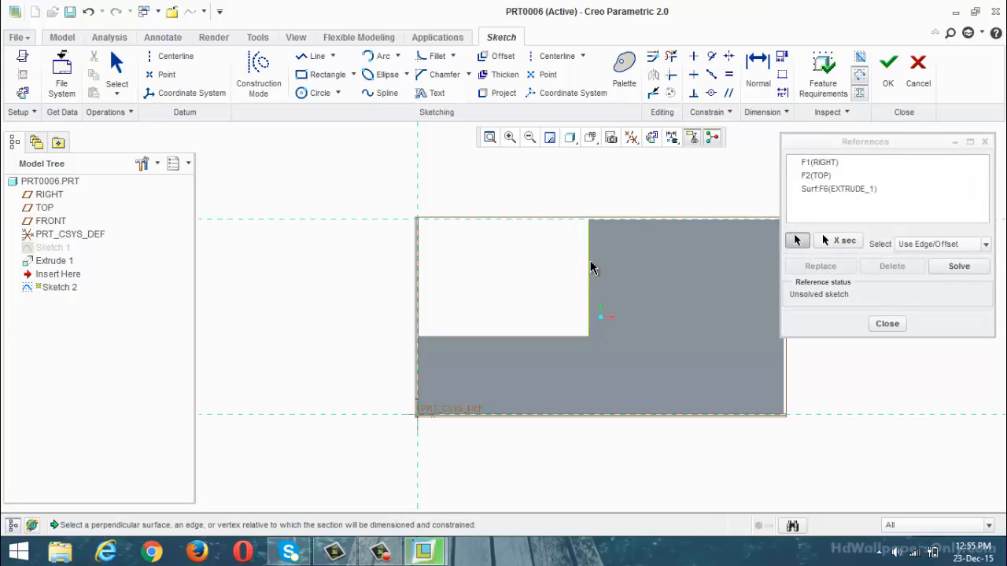
{"action": "left_click", "coordinate": [589, 268]}
{"action": "left_click", "coordinate": [887, 324]}
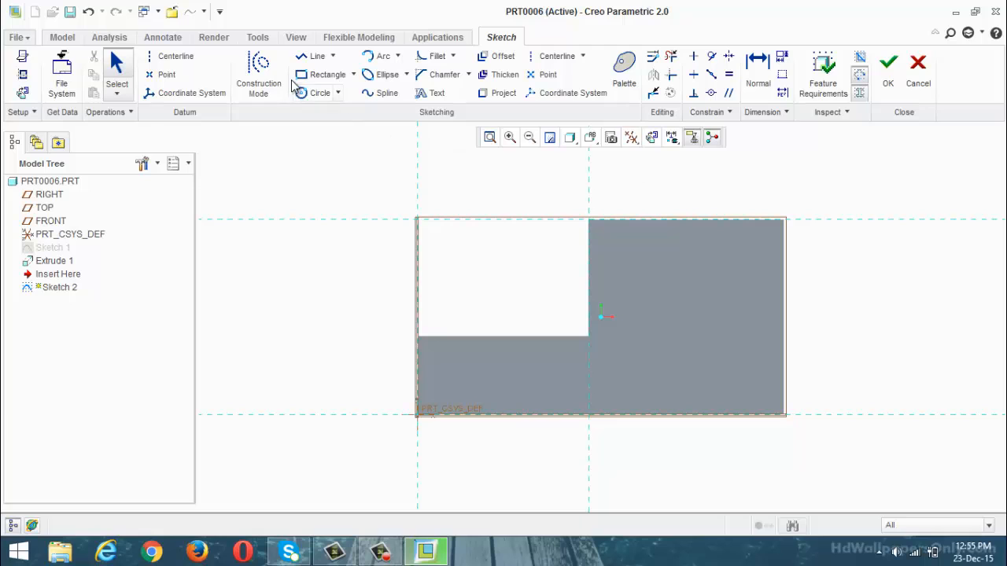
{"action": "left_click", "coordinate": [307, 59]}
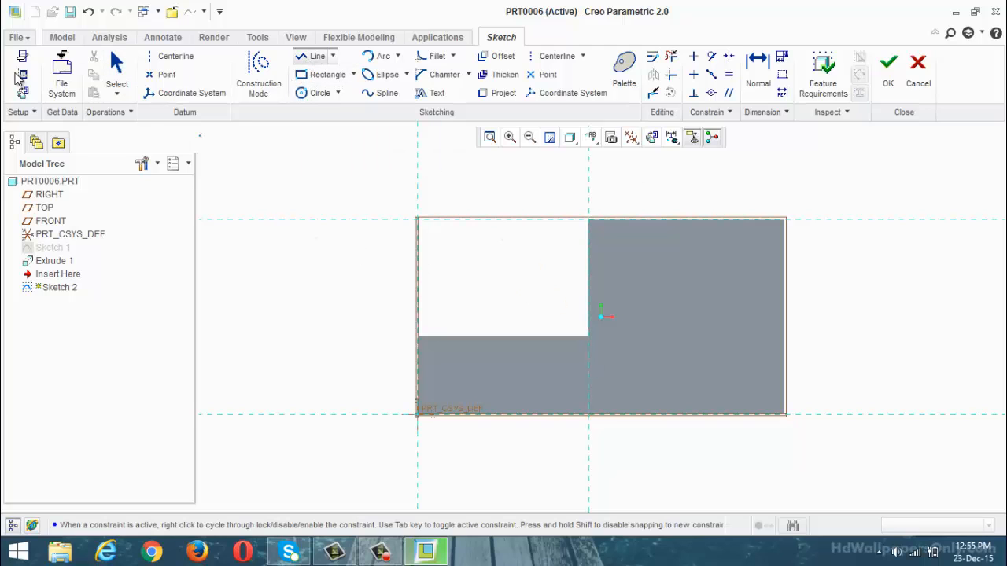
{"action": "left_click", "coordinate": [22, 74]}
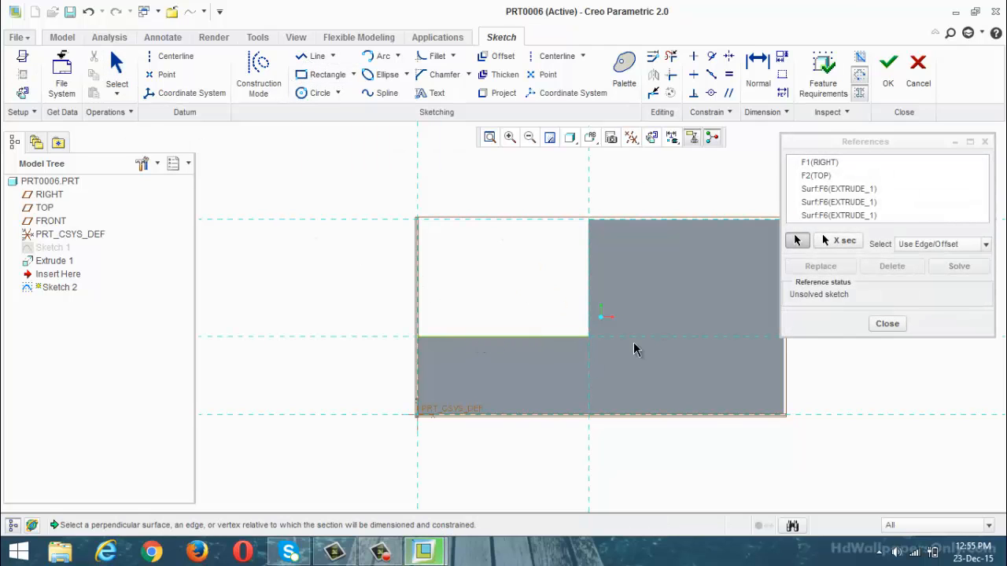
{"action": "left_click", "coordinate": [896, 324]}
Draw a horizontal line along the block's top from the step's upper corner and set its length to 28 mm.
{"action": "left_click", "coordinate": [315, 56]}
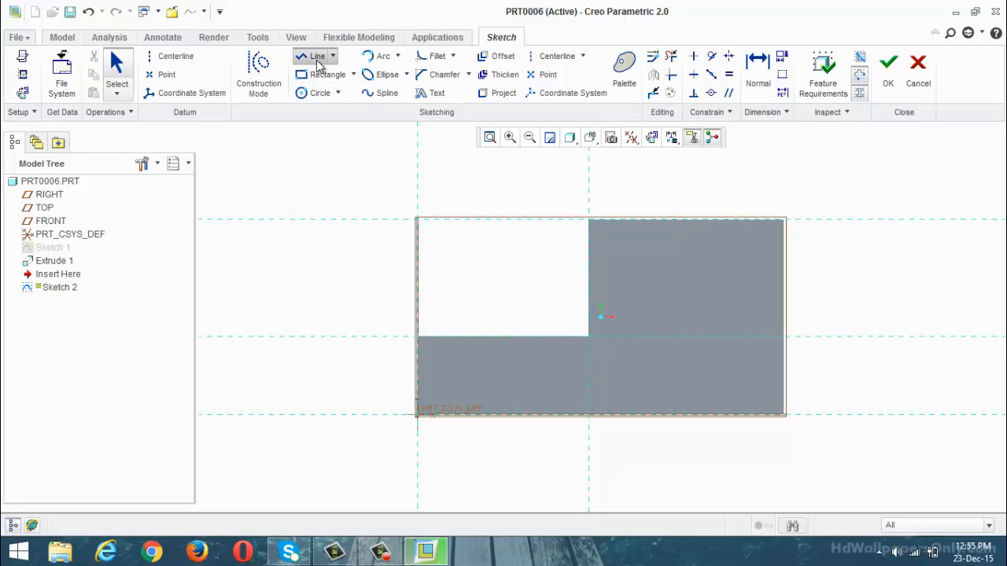
{"action": "left_click", "coordinate": [714, 225]}
{"action": "middle_click", "coordinate": [707, 253]}
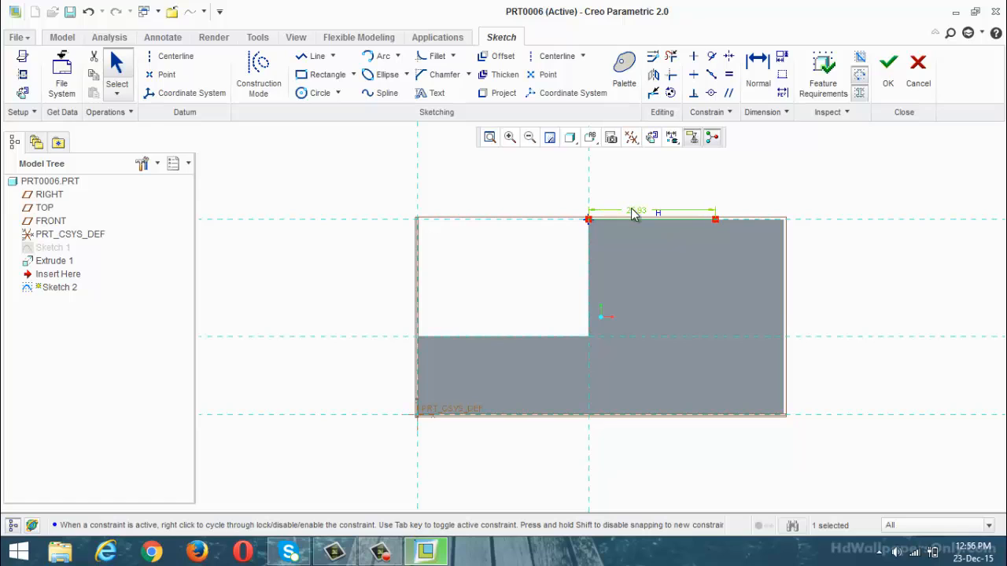
{"action": "double_click", "coordinate": [631, 212]}
{"action": "type", "text": "8"}
{"action": "key", "text": "Return"}
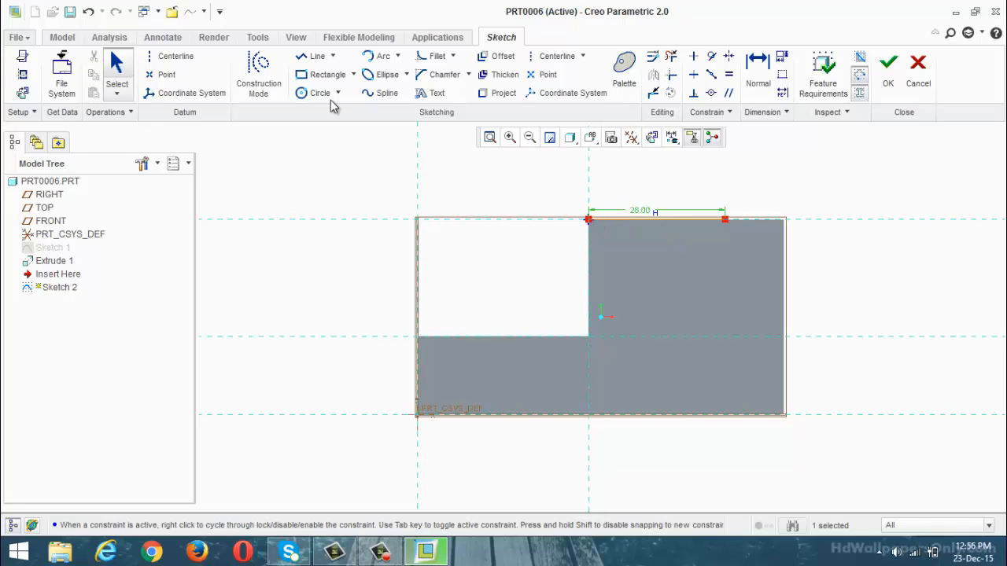
Close the triangle with a vertical line down to the step's inner corner and a diagonal to the 28 mm line's end, and accept the sketch.
{"action": "left_click", "coordinate": [317, 56]}
{"action": "left_click", "coordinate": [590, 219]}
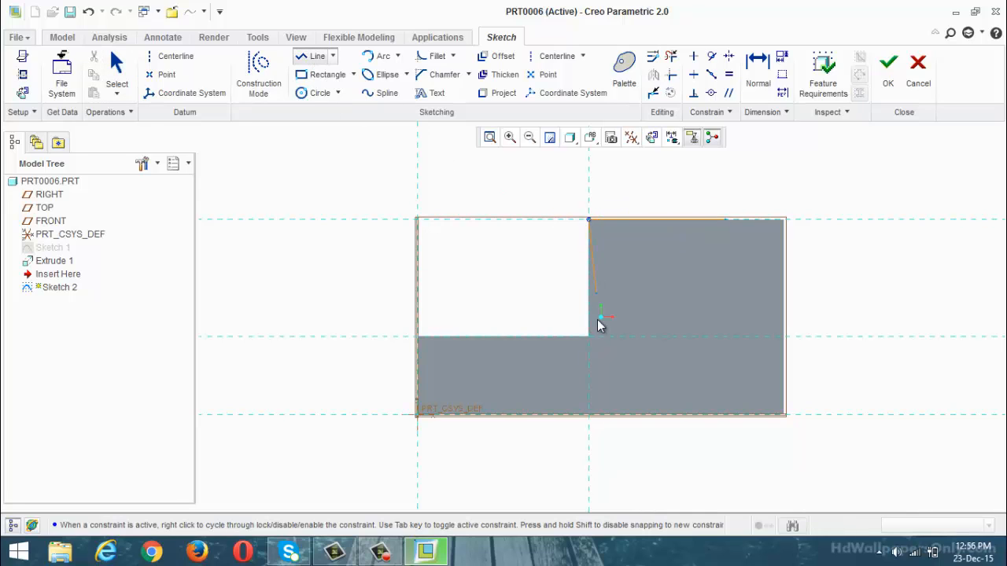
{"action": "left_click", "coordinate": [727, 219]}
{"action": "middle_click", "coordinate": [727, 219]}
{"action": "left_click", "coordinate": [888, 69]}
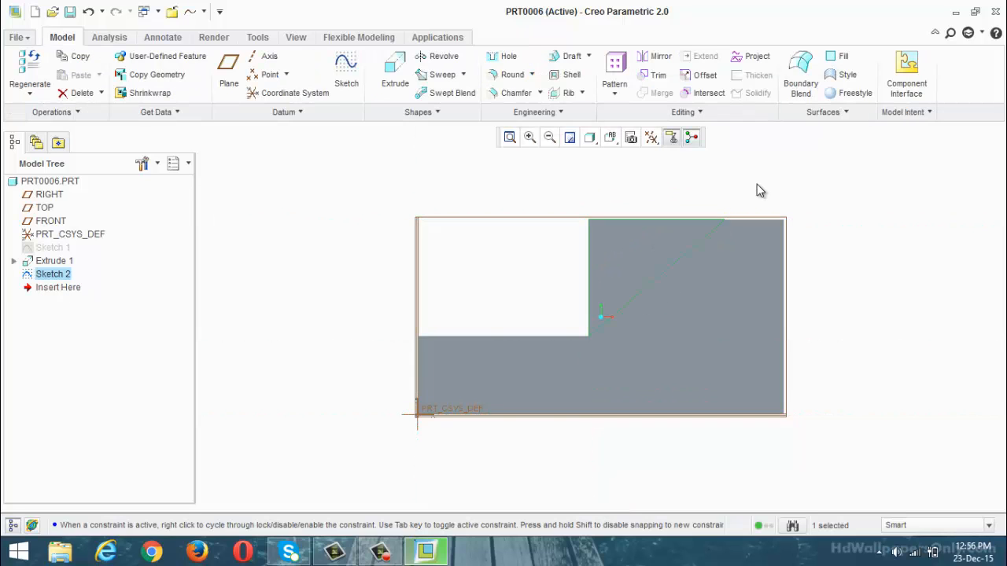
Cut the triangular sketch out of the block with a symmetric extrusion of 15 mm total depth.
{"action": "left_click", "coordinate": [395, 74]}
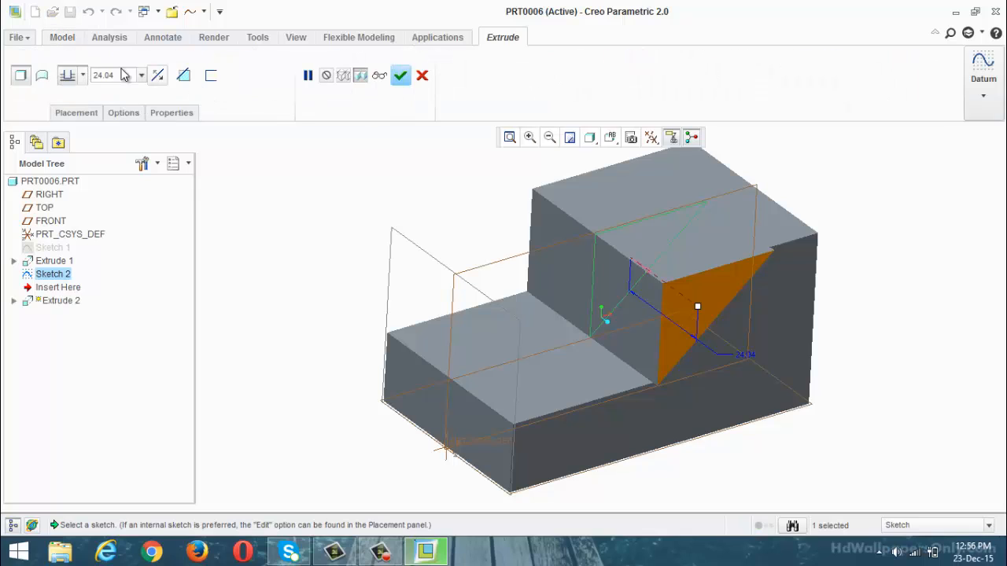
{"action": "left_click", "coordinate": [82, 74]}
{"action": "left_click", "coordinate": [68, 118]}
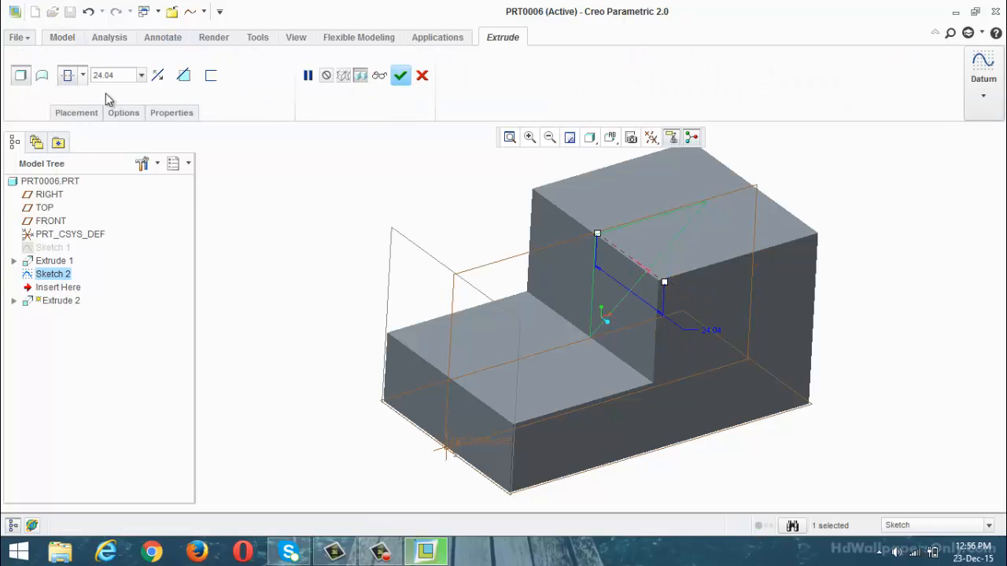
{"action": "double_click", "coordinate": [112, 74]}
{"action": "type", "text": "15"}
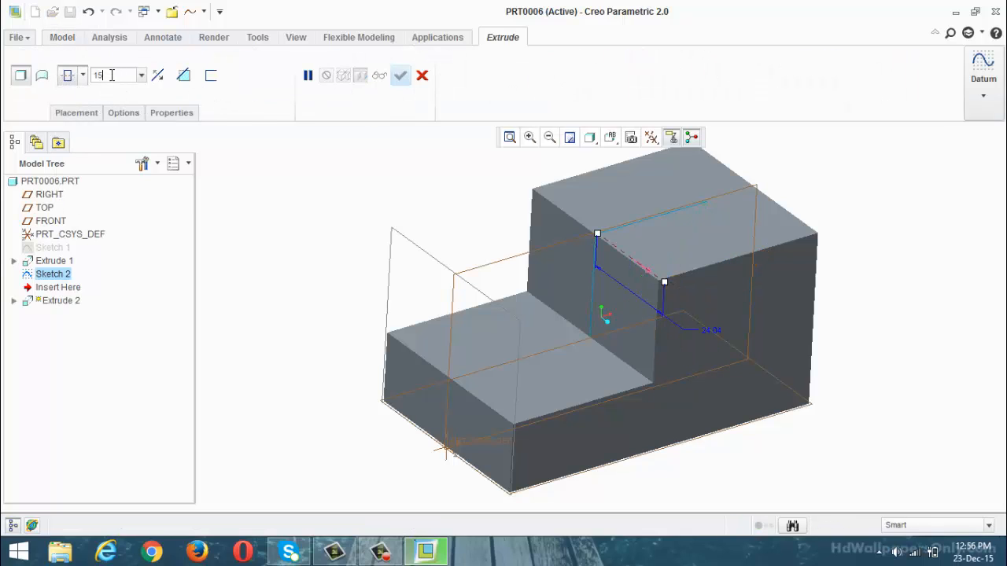
{"action": "key", "text": "Return"}
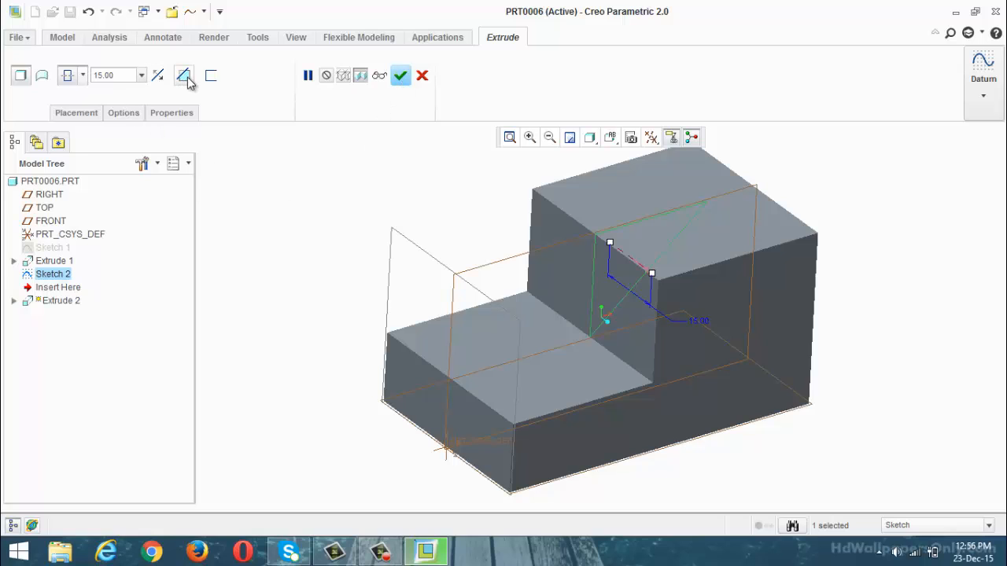
{"action": "left_click", "coordinate": [184, 75]}
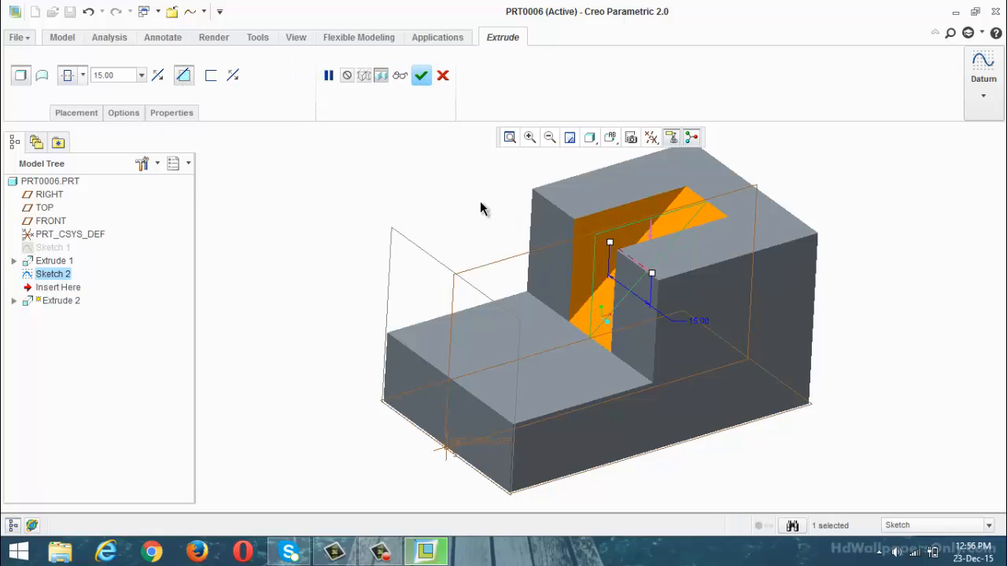
{"action": "left_click", "coordinate": [418, 79]}
{"action": "mouse_move", "coordinate": [448, 239]}
{"action": "middle_mouse_down"}
{"action": "mouse_move", "coordinate": [497, 251]}
{"action": "mouse_move", "coordinate": [406, 220]}
{"action": "mouse_move", "coordinate": [452, 239]}
{"action": "middle_mouse_up"}
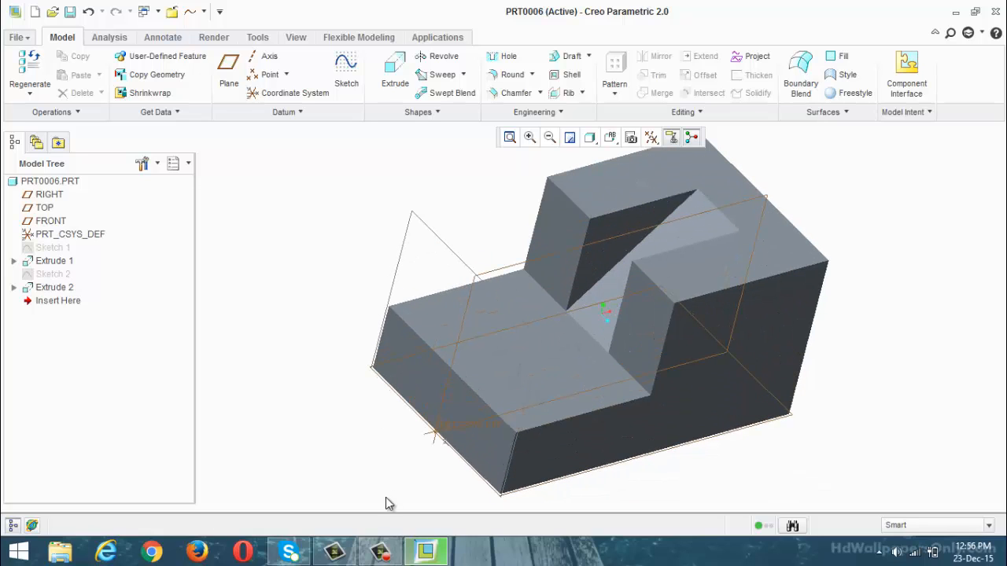
{"action": "left_click", "coordinate": [380, 553]}
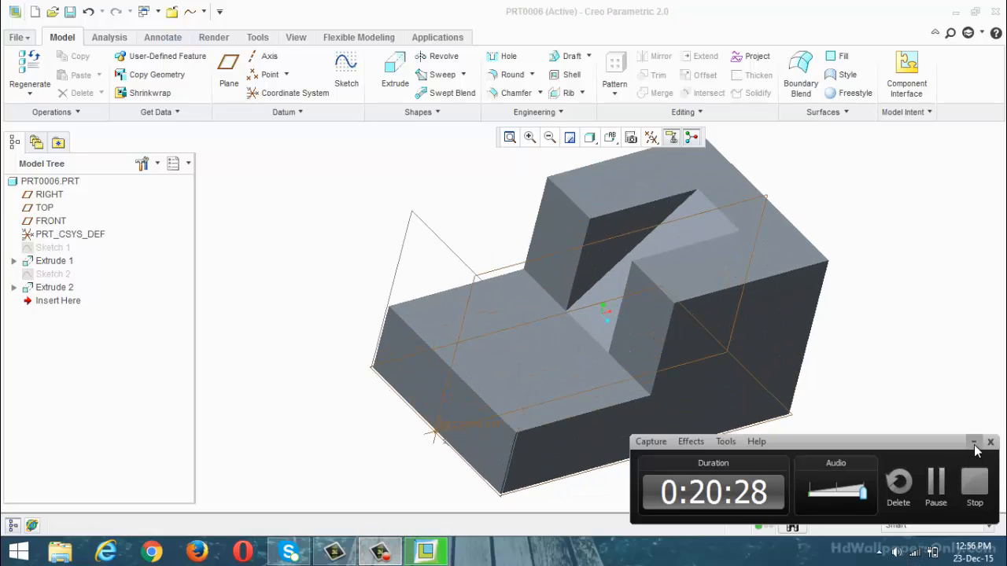
{"action": "left_click", "coordinate": [937, 483]}
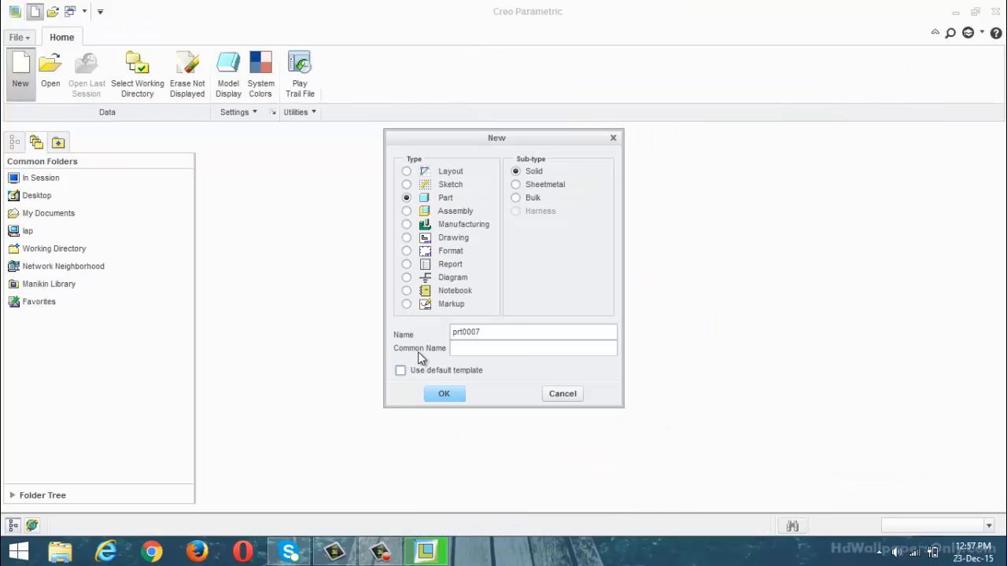
Create a new solid part named prt0007 without the default template, using the mmns_part_solid template.
{"action": "left_click", "coordinate": [441, 394]}
{"action": "left_click", "coordinate": [408, 225]}
{"action": "left_click", "coordinate": [429, 401]}
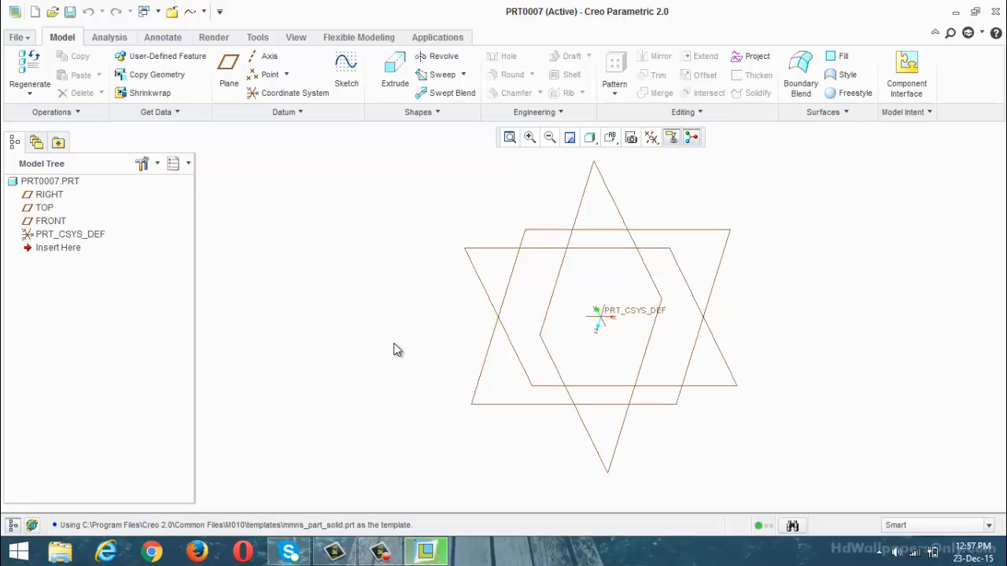
Start a sketch on the FRONT datum plane of the new part.
{"action": "scroll", "coordinate": [401, 350], "scroll_direction": "down", "scroll_amount": 3}
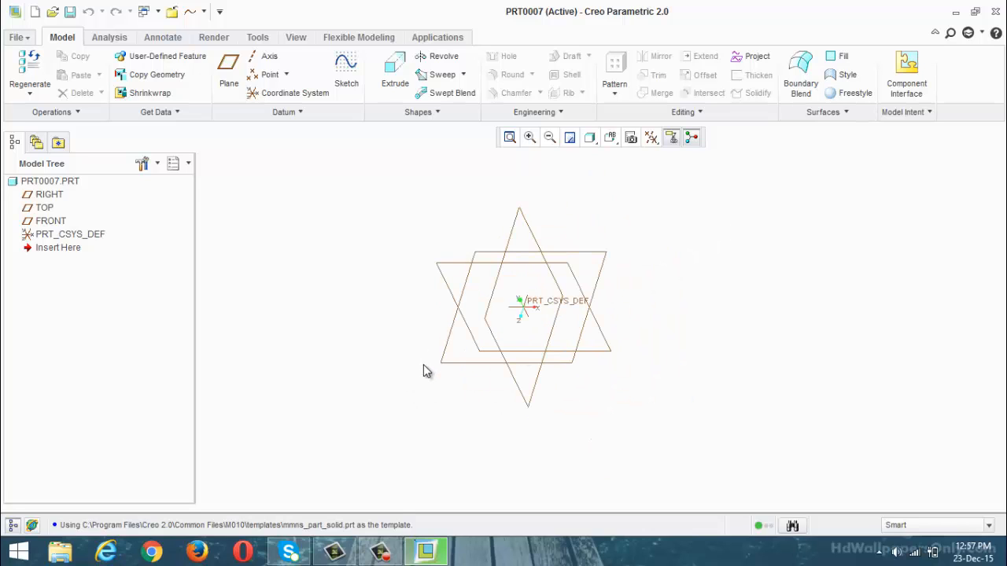
{"action": "mouse_move", "coordinate": [390, 549]}
{"action": "left_click", "coordinate": [437, 264]}
{"action": "left_click", "coordinate": [347, 69]}
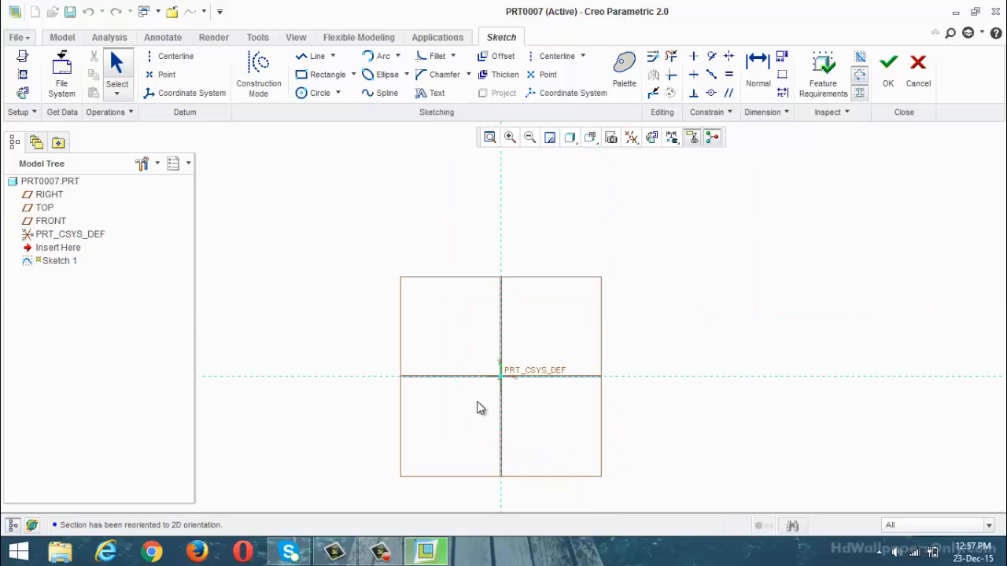
{"action": "scroll", "coordinate": [497, 303], "scroll_direction": "up", "scroll_amount": 2}
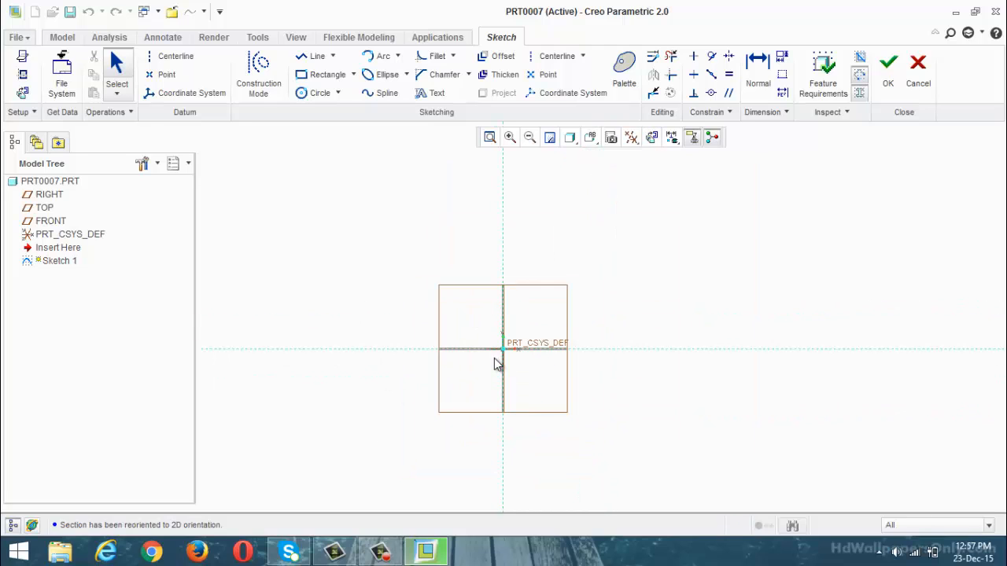
{"action": "scroll", "coordinate": [494, 358], "scroll_direction": "down", "scroll_amount": 2}
{"action": "scroll", "coordinate": [586, 357], "scroll_direction": "up", "scroll_amount": 2}
{"action": "scroll", "coordinate": [463, 328], "scroll_direction": "down", "scroll_amount": 2}
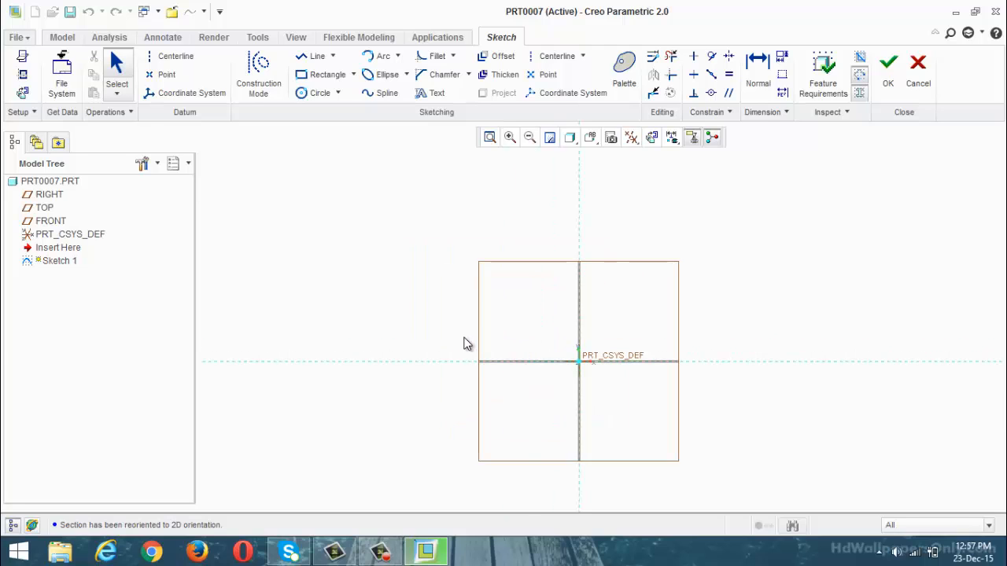
{"action": "scroll", "coordinate": [464, 339], "scroll_direction": "up", "scroll_amount": 1}
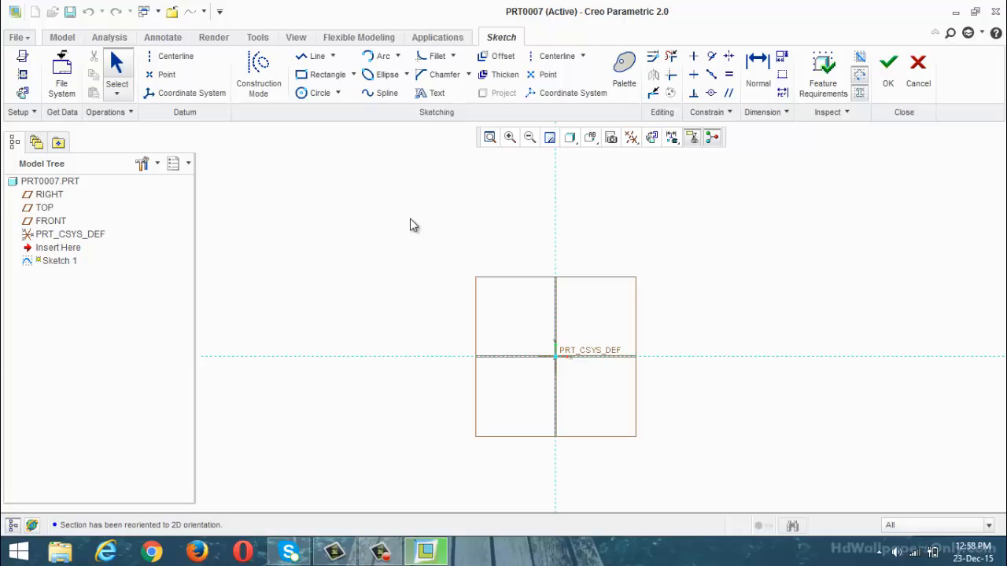
Draw a rectangle about 459 mm wide and 613 mm high, standing on the horizontal reference and spanning the vertical reference.
{"action": "left_click", "coordinate": [321, 74]}
{"action": "left_click", "coordinate": [496, 356]}
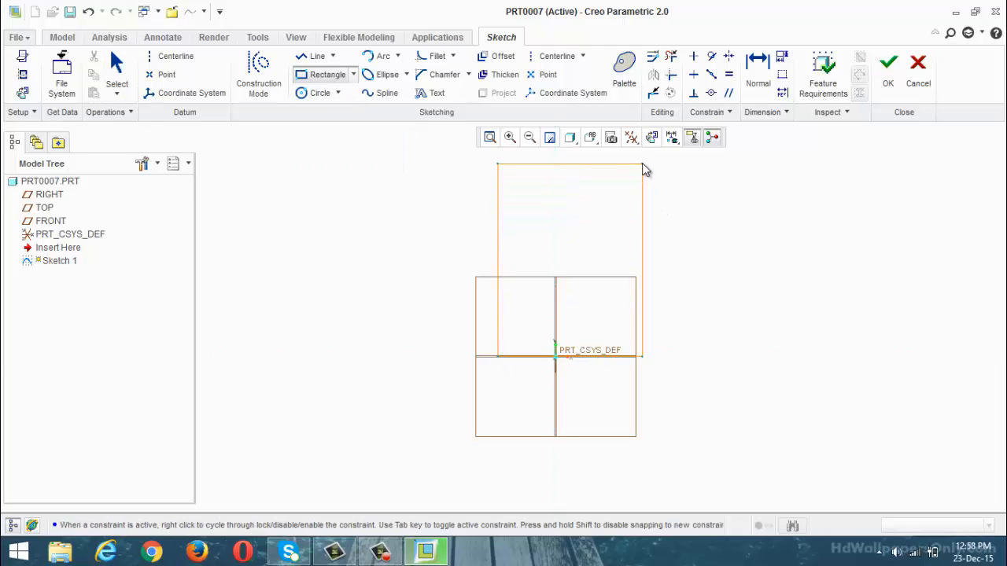
{"action": "left_click", "coordinate": [642, 164]}
{"action": "middle_click", "coordinate": [639, 228]}
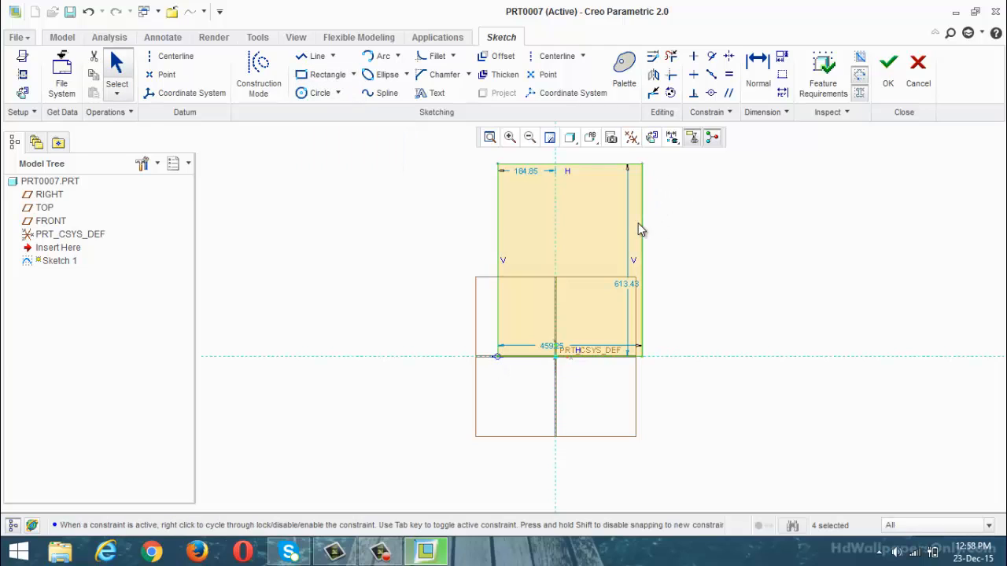
Set the rectangle's width to 70 mm and the distance from its left side to the vertical reference to 35 mm.
{"action": "double_click", "coordinate": [551, 348]}
{"action": "type", "text": "7"}
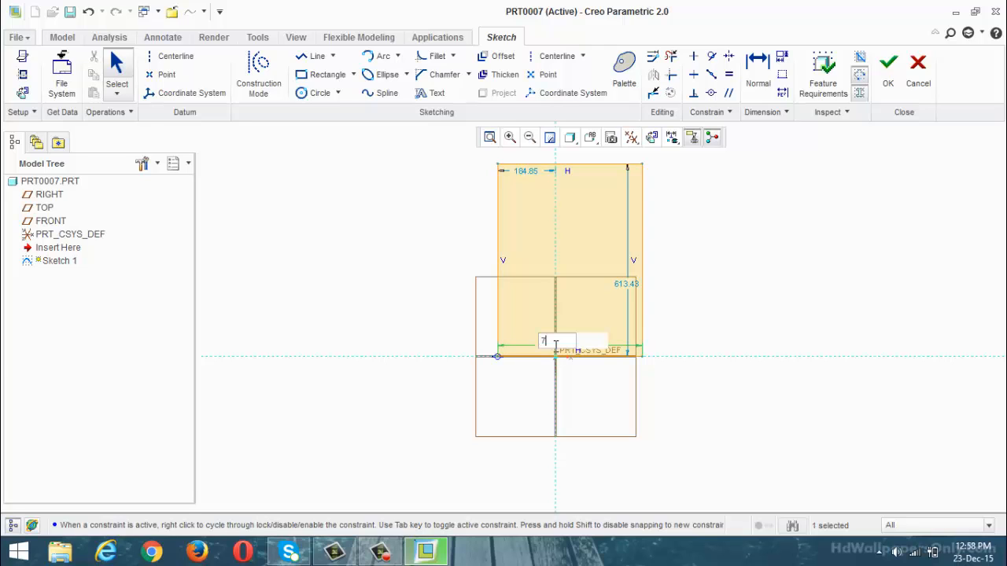
{"action": "type", "text": "0"}
{"action": "key", "text": "Return"}
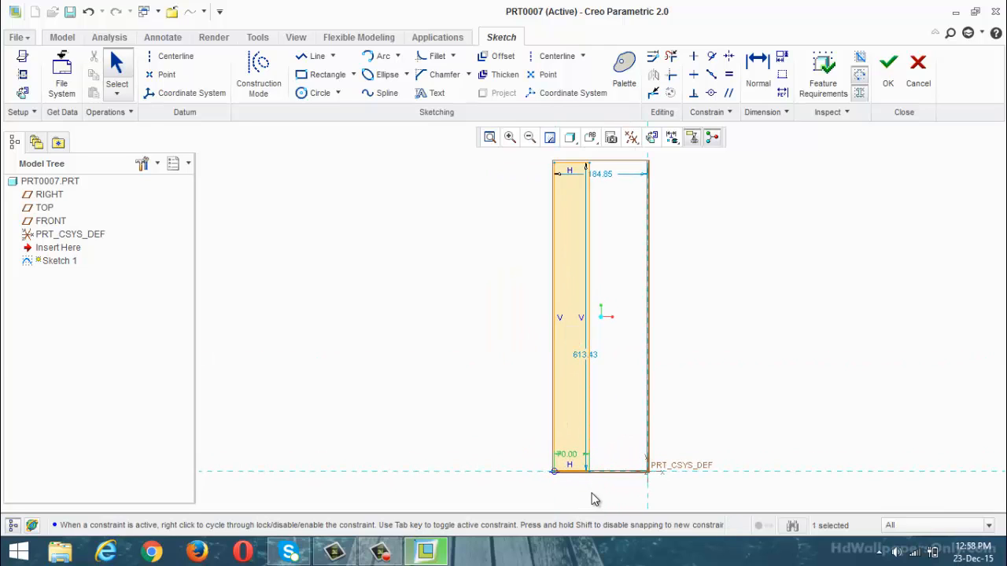
{"action": "double_click", "coordinate": [608, 174]}
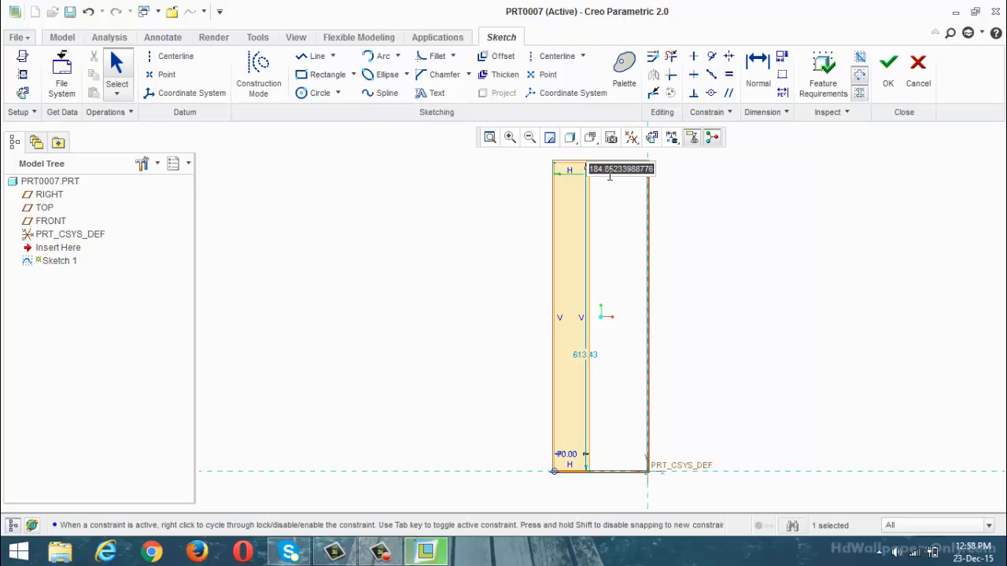
{"action": "type", "text": "35"}
{"action": "key", "text": "Return"}
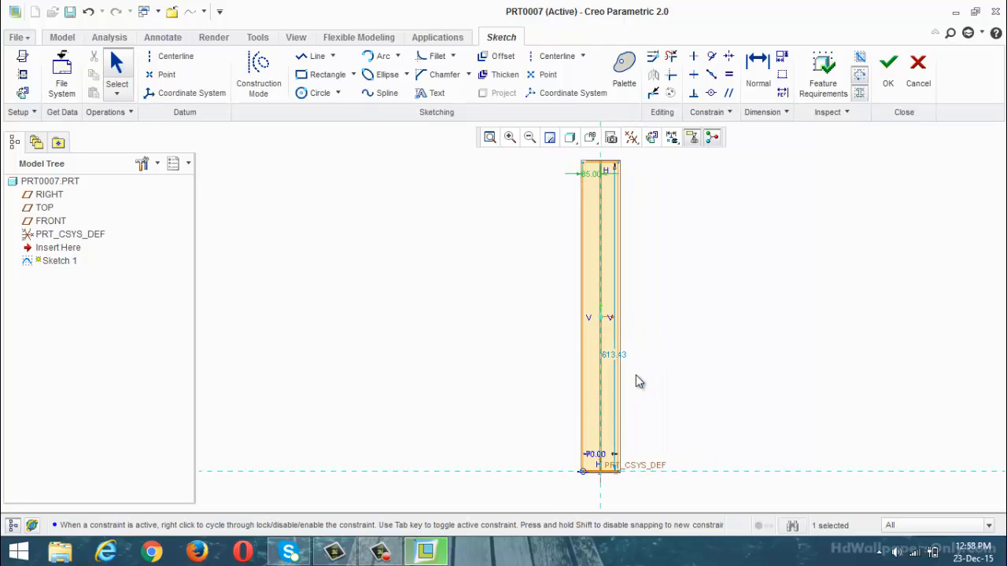
Set the rectangle's width to 66 mm and the distance from its left side to the vertical reference to 33 mm.
{"action": "double_click", "coordinate": [596, 454]}
{"action": "type", "text": "66"}
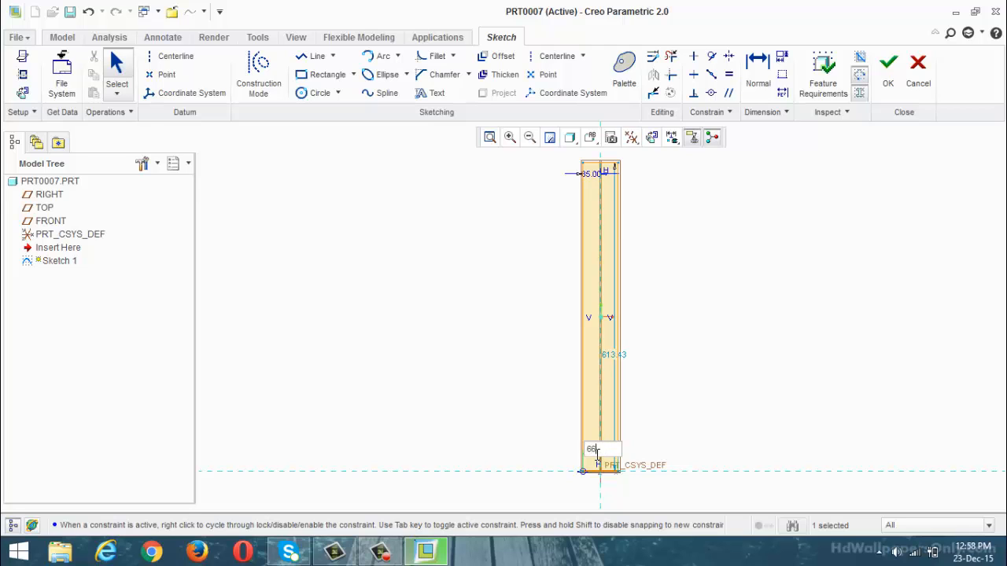
{"action": "key", "text": "Return"}
{"action": "double_click", "coordinate": [592, 173]}
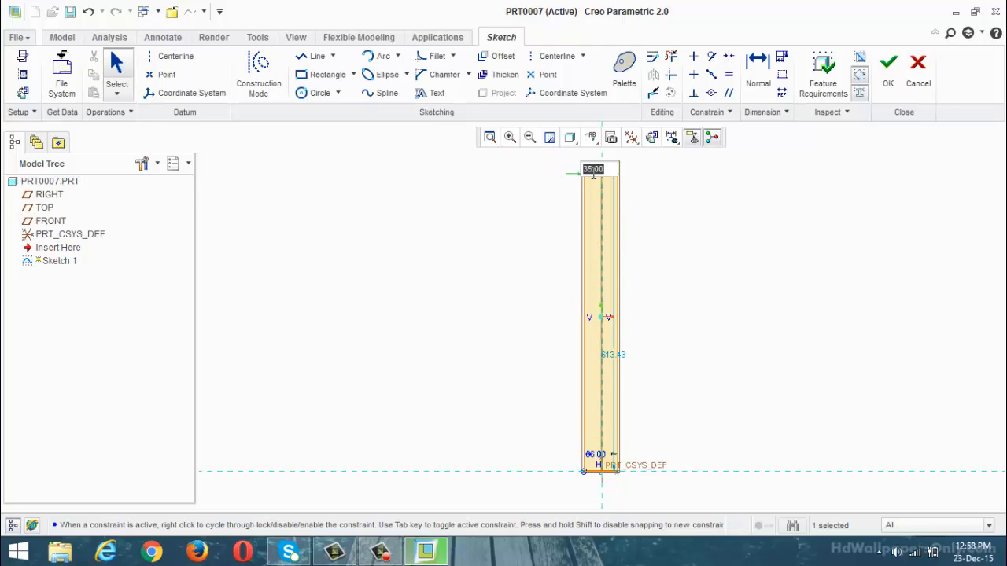
{"action": "type", "text": "33"}
{"action": "key", "text": "Return"}
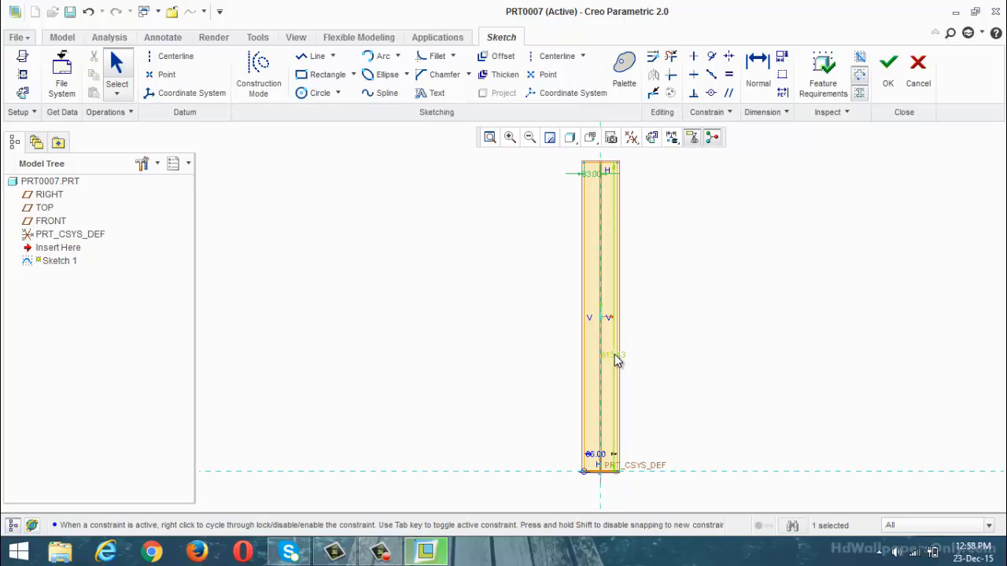
Set the rectangle's height to 70 mm.
{"action": "double_click", "coordinate": [614, 356]}
{"action": "type", "text": "70"}
{"action": "key", "text": "Return"}
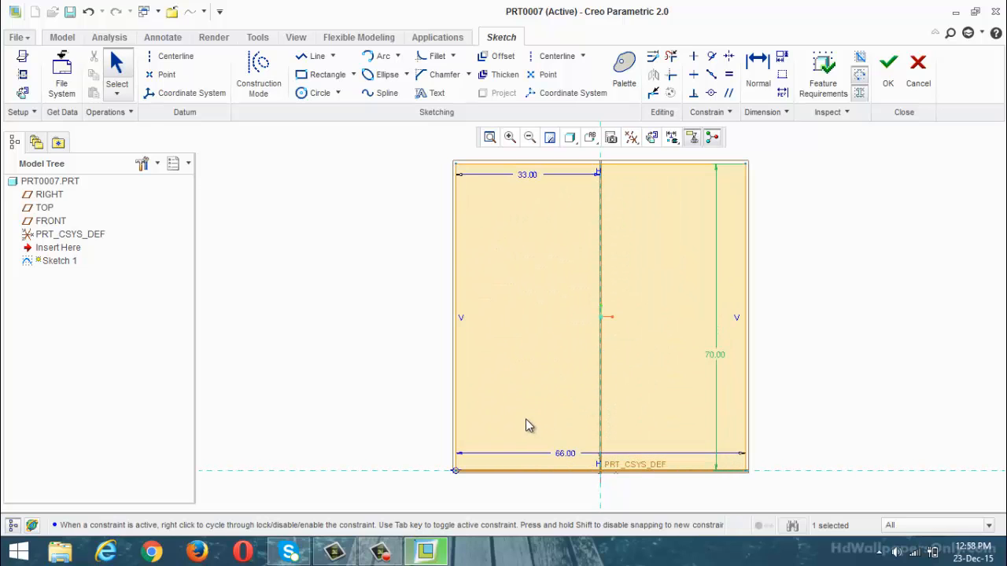
Draw a second rectangle about 34 mm wide inside the first, spanning from its bottom edge to its top edge.
{"action": "scroll", "coordinate": [589, 400], "scroll_direction": "down", "scroll_amount": 3}
{"action": "scroll", "coordinate": [595, 370], "scroll_direction": "up", "scroll_amount": 1}
{"action": "scroll", "coordinate": [591, 351], "scroll_direction": "down", "scroll_amount": 1}
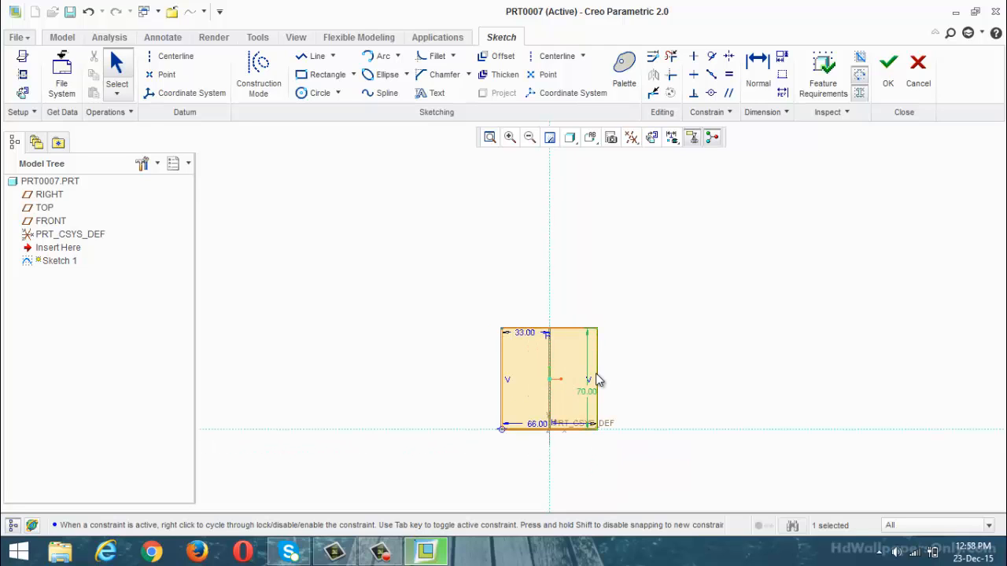
{"action": "scroll", "coordinate": [510, 299], "scroll_direction": "up", "scroll_amount": 1}
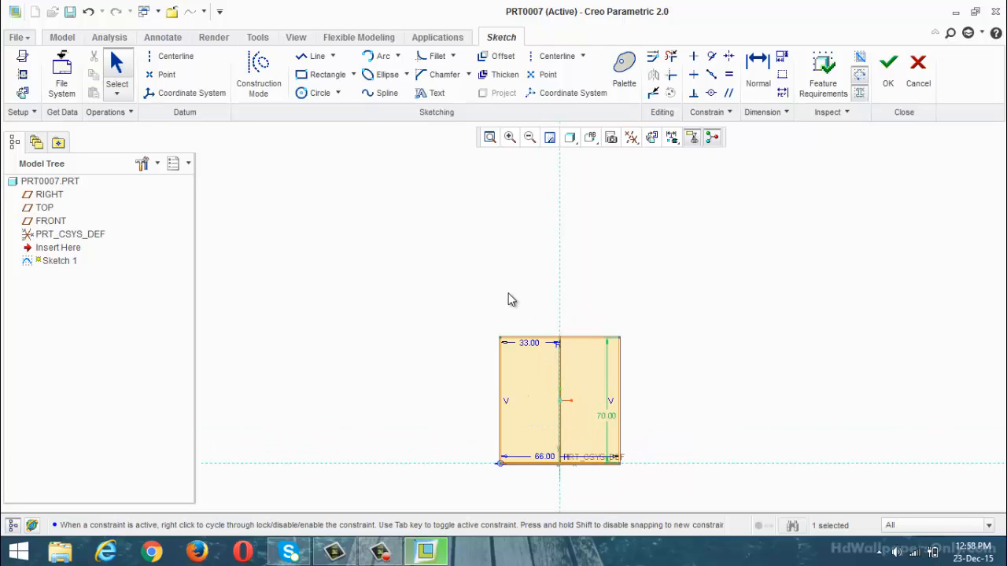
{"action": "left_click", "coordinate": [302, 79]}
{"action": "left_click", "coordinate": [529, 463]}
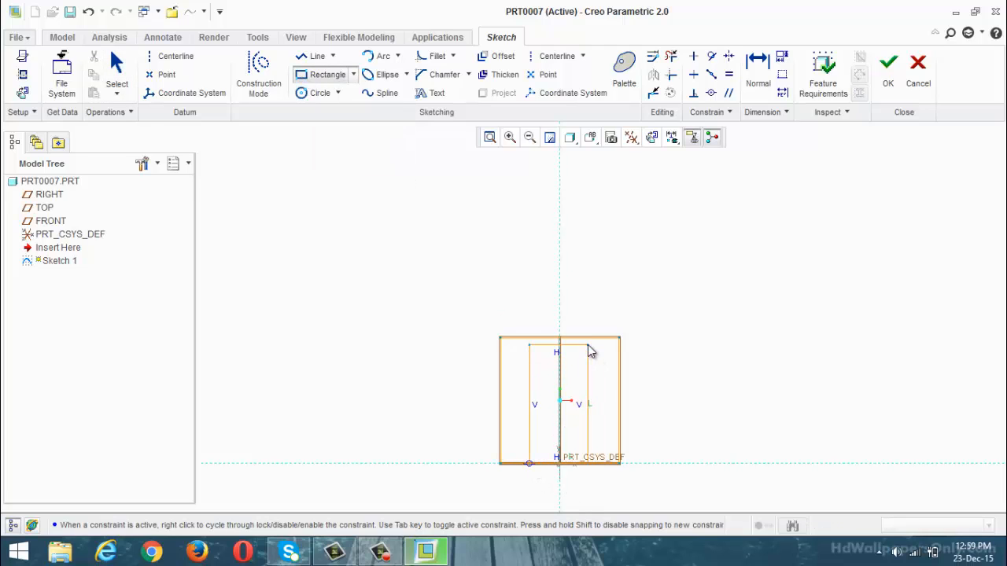
{"action": "left_click", "coordinate": [591, 337]}
{"action": "middle_click", "coordinate": [578, 402]}
Set the inner rectangle's width to 26 mm and dimension its right side 13 mm from the vertical reference.
{"action": "scroll", "coordinate": [547, 481], "scroll_direction": "down", "scroll_amount": 3}
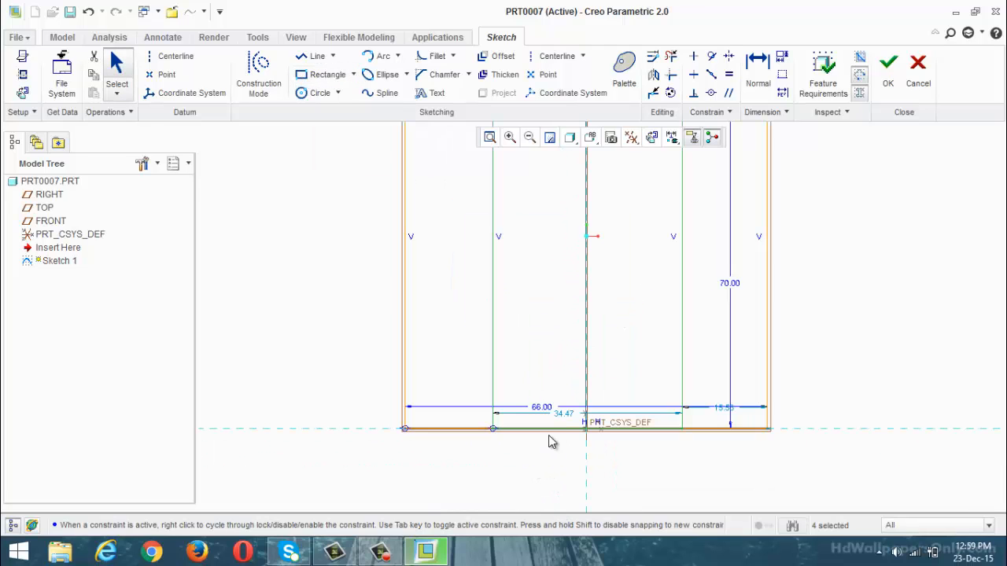
{"action": "double_click", "coordinate": [562, 415]}
{"action": "type", "text": "26"}
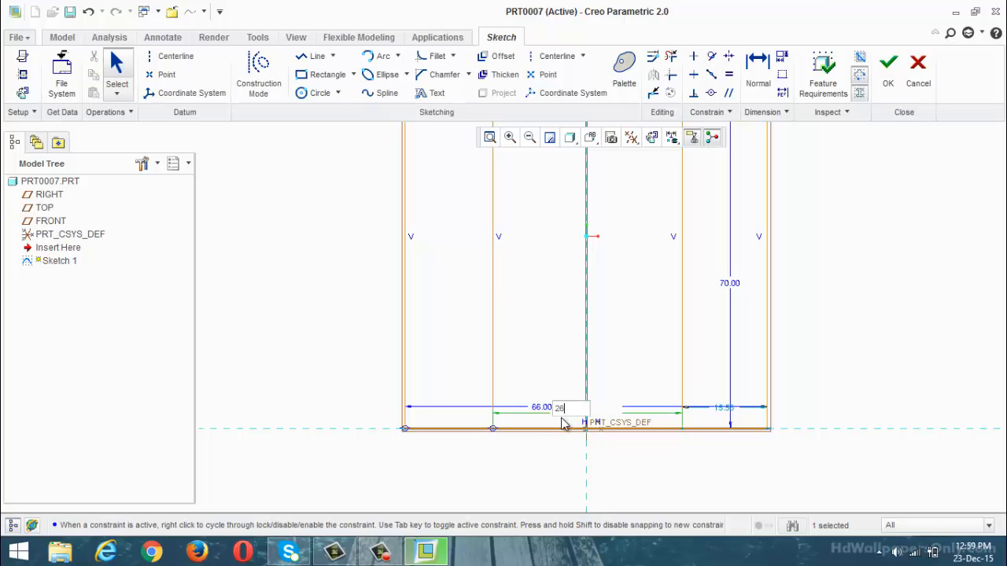
{"action": "key", "text": "Return"}
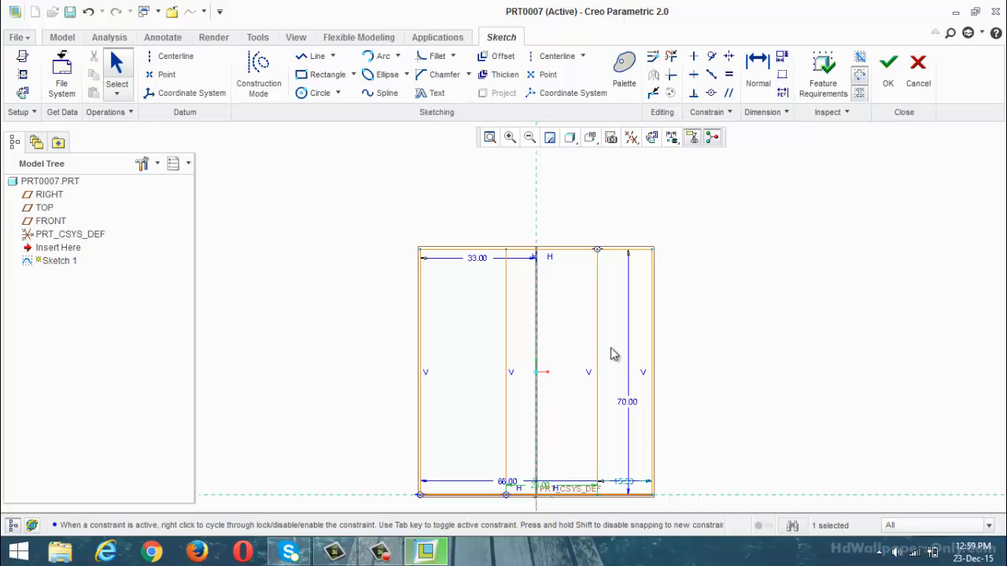
{"action": "left_click", "coordinate": [757, 67]}
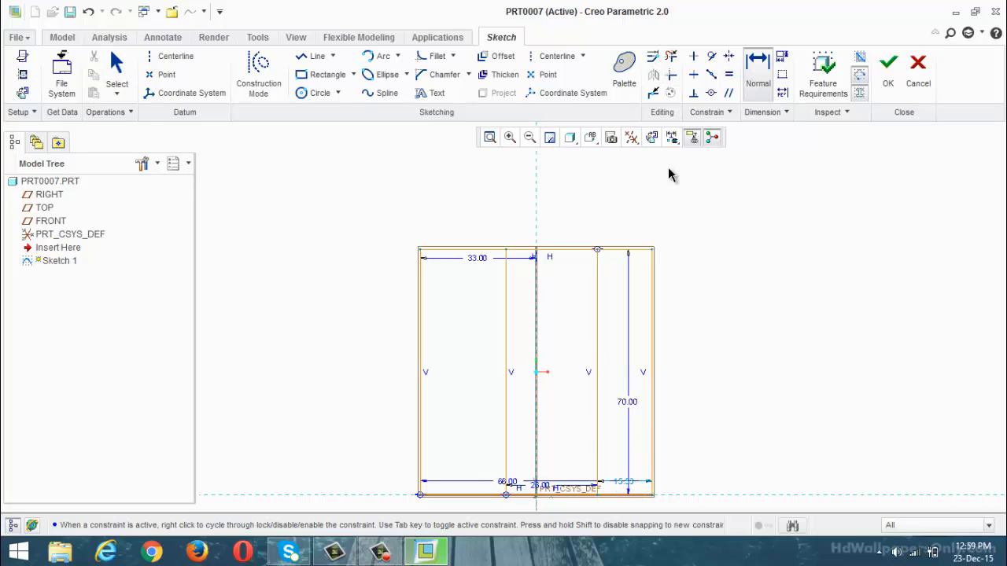
{"action": "left_click", "coordinate": [597, 341]}
{"action": "middle_click", "coordinate": [562, 320]}
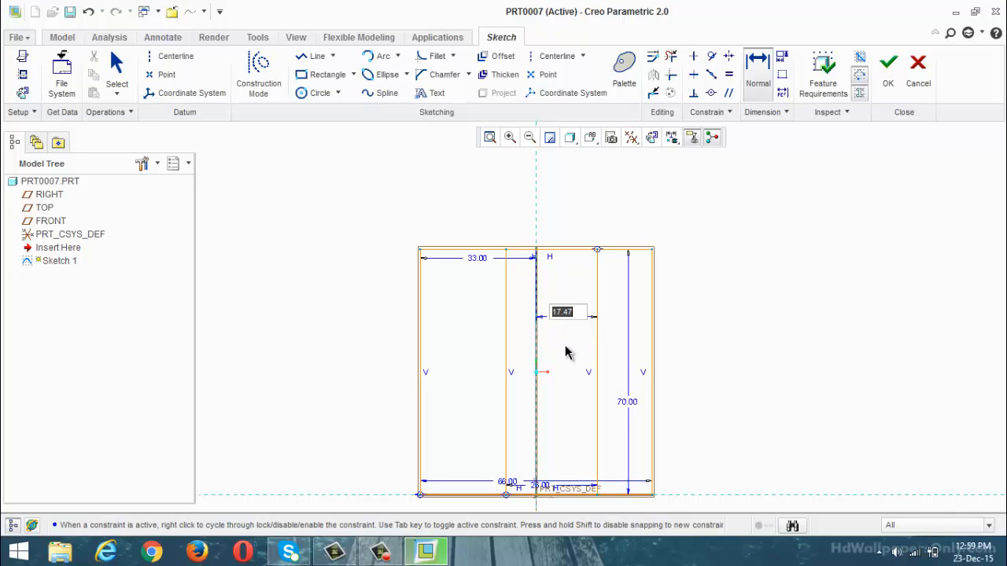
{"action": "type", "text": "13"}
{"action": "key", "text": "Return"}
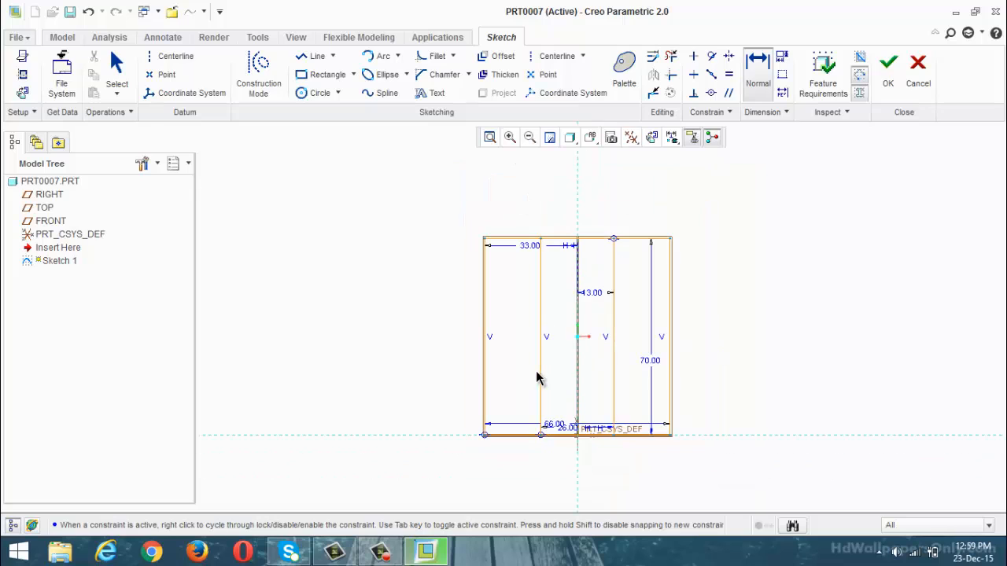
Draw a center-and-ends arc above the outer rectangle, centred on its top edge and joining its two upper corners.
{"action": "scroll", "coordinate": [508, 315], "scroll_direction": "up", "scroll_amount": 3}
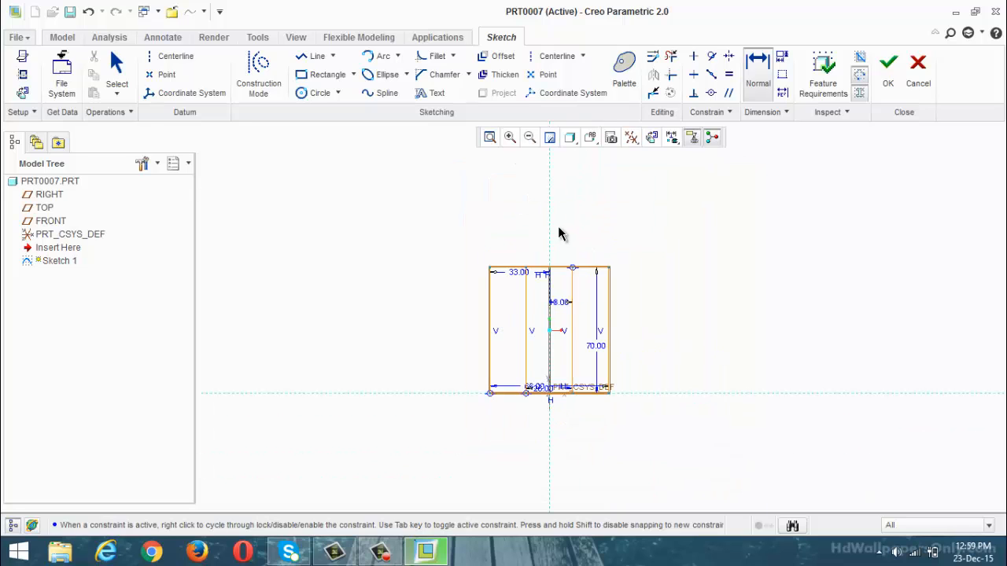
{"action": "left_click", "coordinate": [397, 56]}
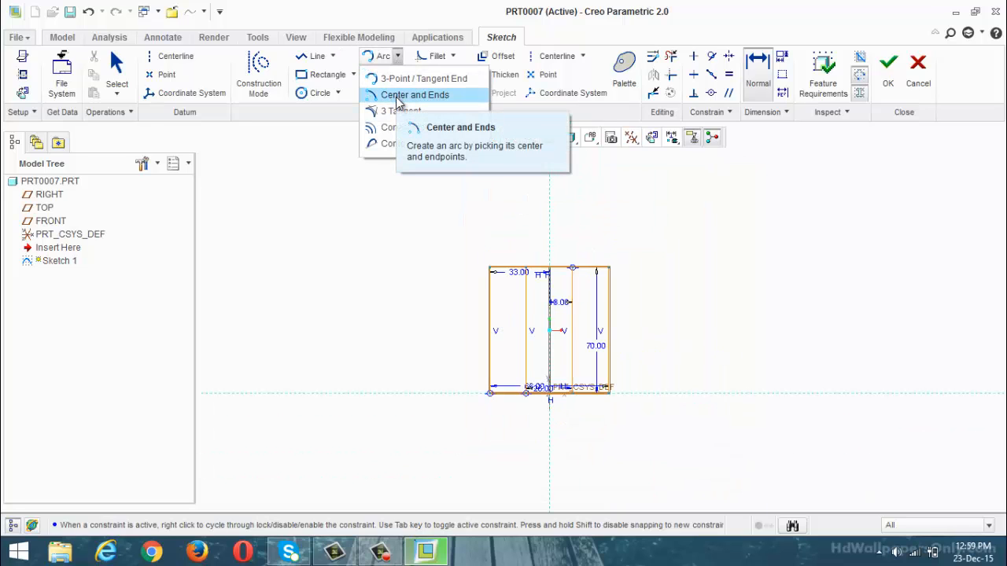
{"action": "left_click", "coordinate": [398, 95]}
{"action": "left_click", "coordinate": [549, 269]}
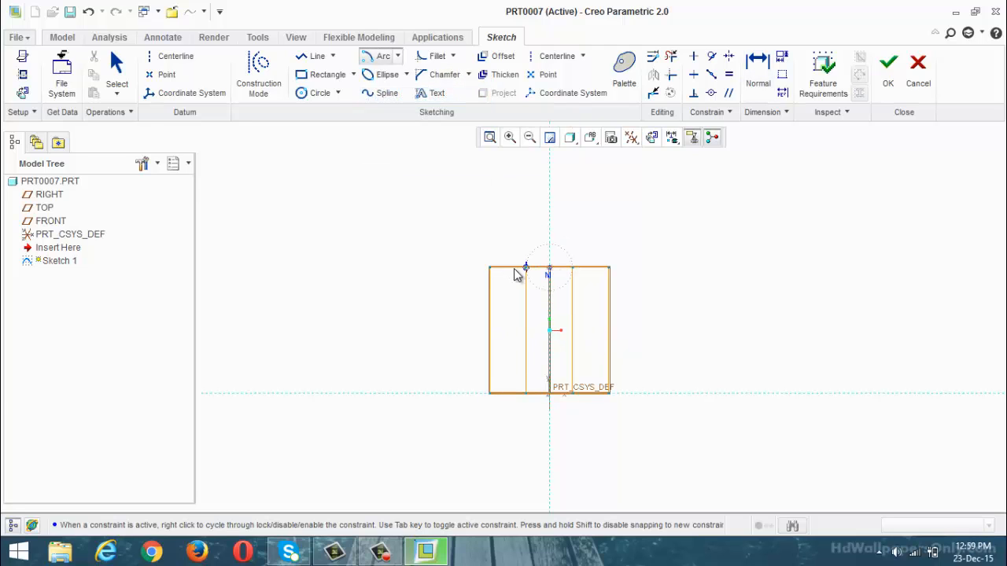
{"action": "left_click", "coordinate": [492, 268]}
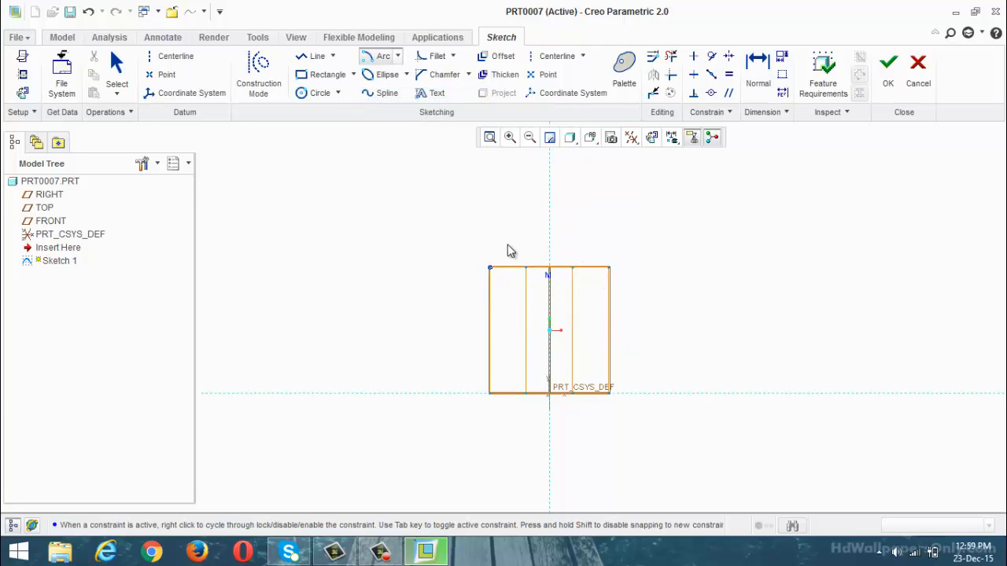
{"action": "left_click", "coordinate": [611, 267]}
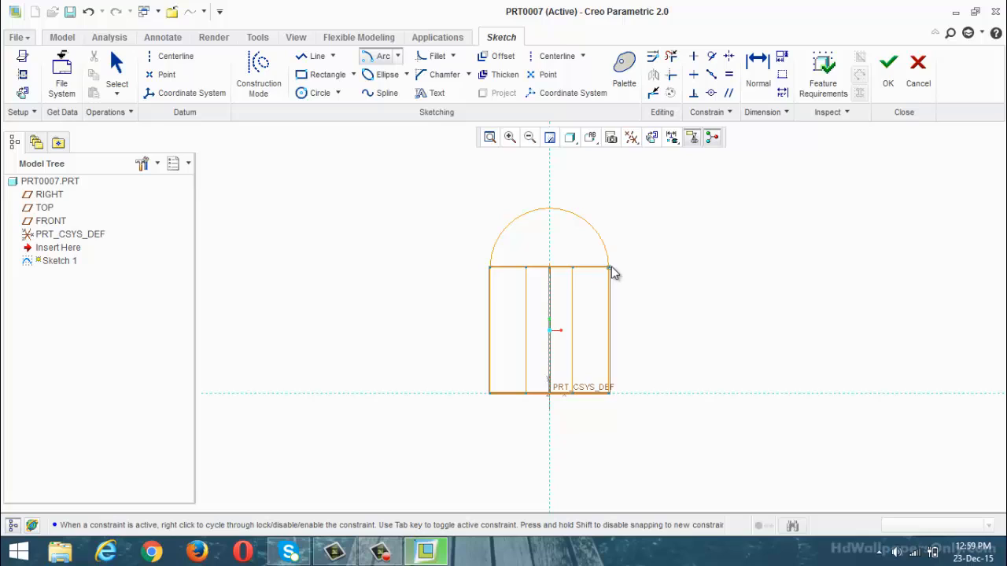
Draw a concentric arc above the inner rectangle, joining its two upper corners.
{"action": "left_click", "coordinate": [548, 268]}
{"action": "left_click", "coordinate": [526, 268]}
{"action": "left_click", "coordinate": [572, 267]}
{"action": "left_click", "coordinate": [574, 268]}
{"action": "scroll", "coordinate": [577, 269], "scroll_direction": "up", "scroll_amount": 5}
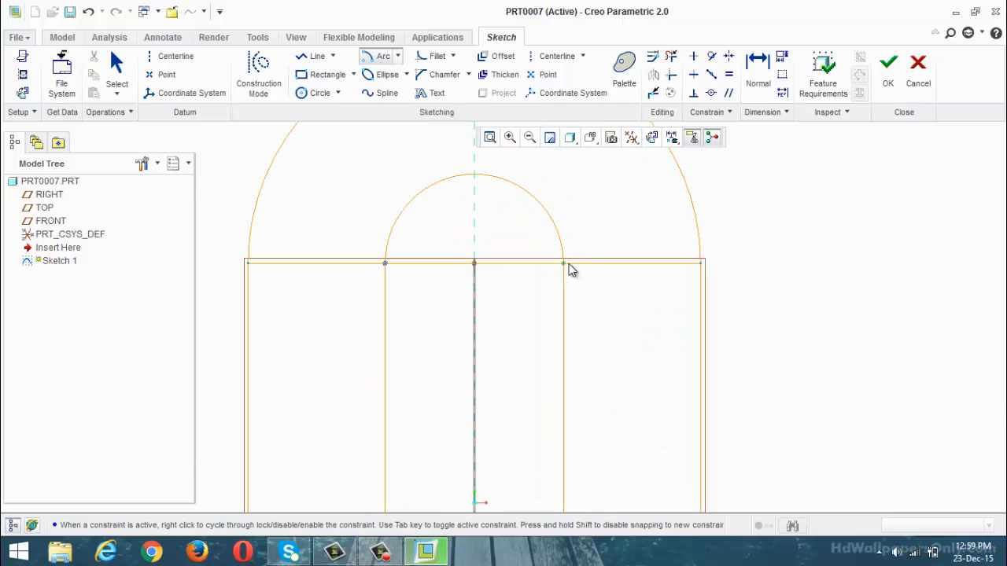
{"action": "middle_click", "coordinate": [584, 296]}
Trim away all horizontal line segments along the rectangles' shared top edge beneath the two arcs.
{"action": "scroll", "coordinate": [583, 295], "scroll_direction": "up", "scroll_amount": 3}
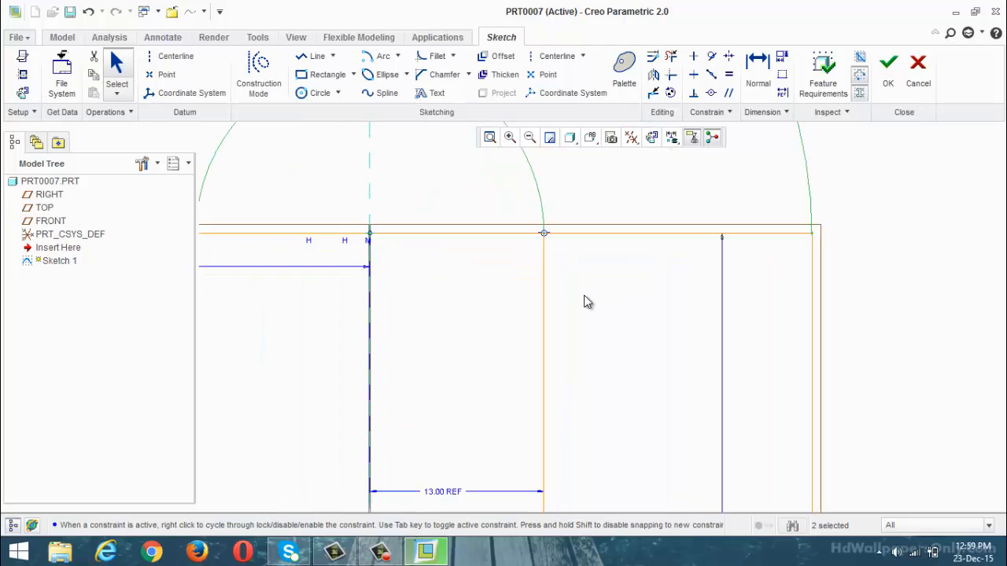
{"action": "scroll", "coordinate": [583, 299], "scroll_direction": "down", "scroll_amount": 3}
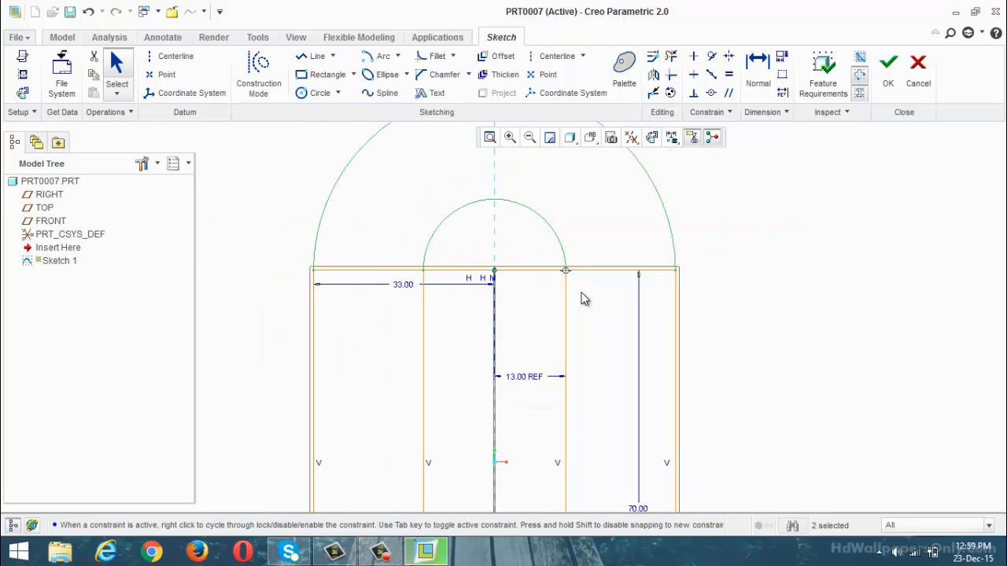
{"action": "left_click", "coordinate": [671, 60]}
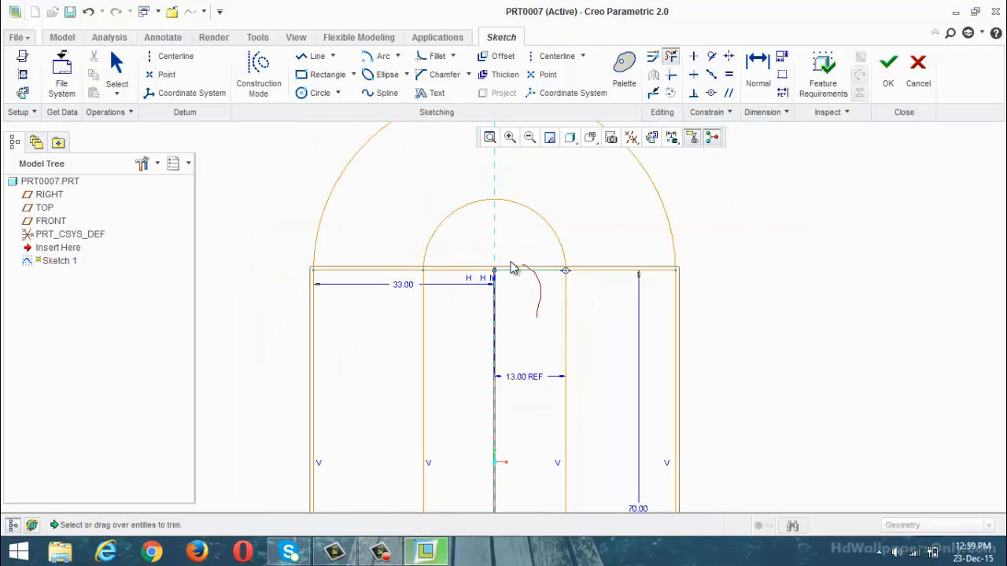
{"action": "mouse_move", "coordinate": [517, 266]}
{"action": "left_mouse_down"}
{"action": "mouse_move", "coordinate": [472, 277]}
{"action": "mouse_move", "coordinate": [498, 303]}
{"action": "mouse_move", "coordinate": [490, 274]}
{"action": "mouse_move", "coordinate": [483, 288]}
{"action": "left_mouse_up"}
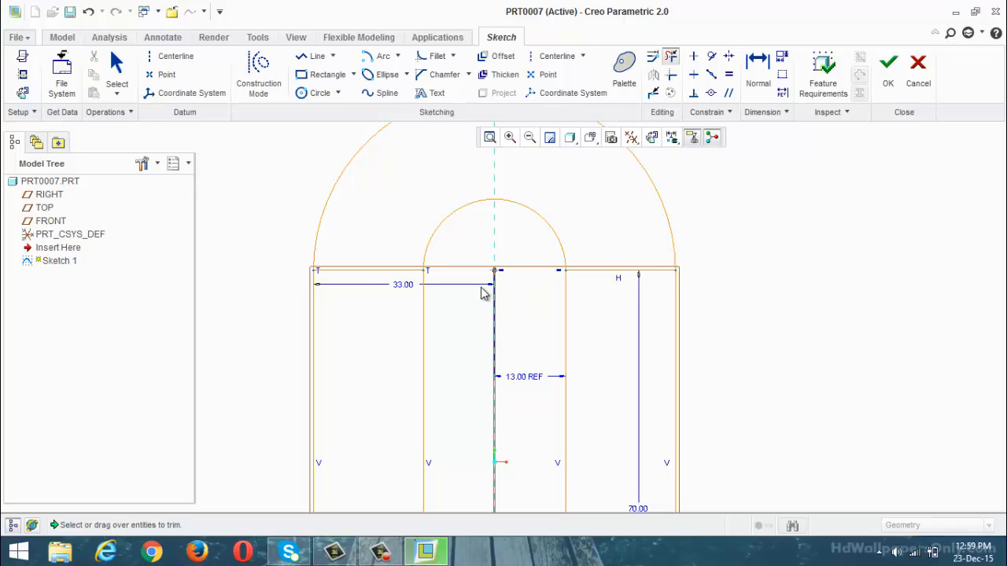
{"action": "scroll", "coordinate": [523, 251], "scroll_direction": "down", "scroll_amount": 2}
{"action": "scroll", "coordinate": [431, 303], "scroll_direction": "up", "scroll_amount": 2}
{"action": "left_click_drag", "start_coordinate": [434, 252], "coordinate": [422, 322]}
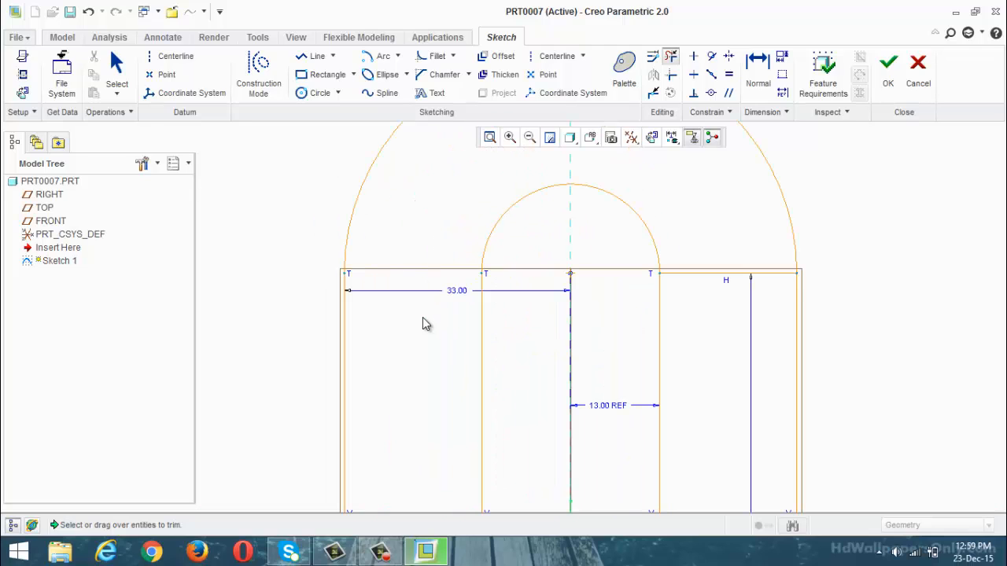
{"action": "left_click_drag", "start_coordinate": [724, 247], "coordinate": [718, 316]}
{"action": "key", "text": "Escape"}
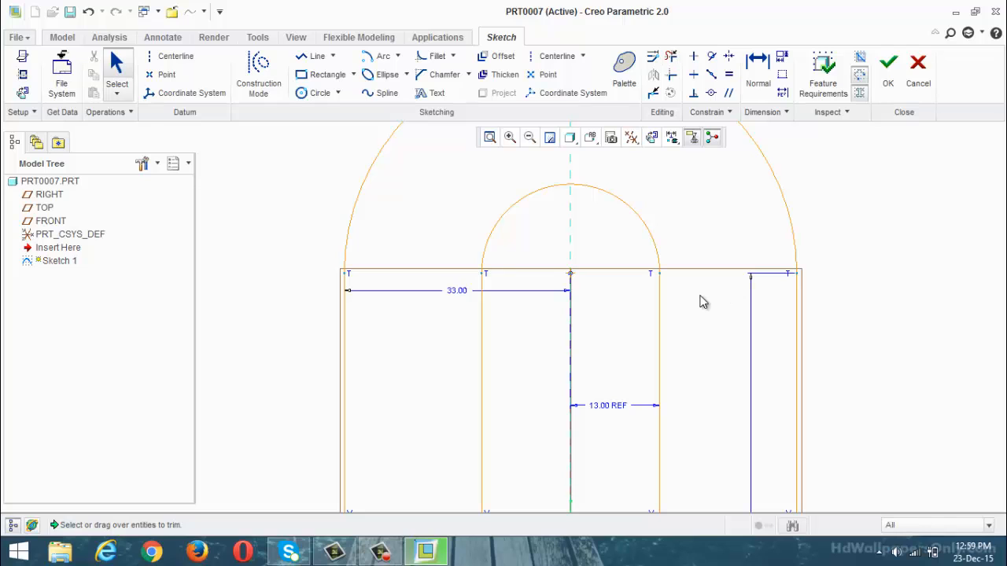
{"action": "key", "text": "Escape"}
{"action": "left_click", "coordinate": [553, 296]}
Trim the base line between the vertical reference and the inner rectangle's right side.
{"action": "scroll", "coordinate": [584, 295], "scroll_direction": "down", "scroll_amount": 2}
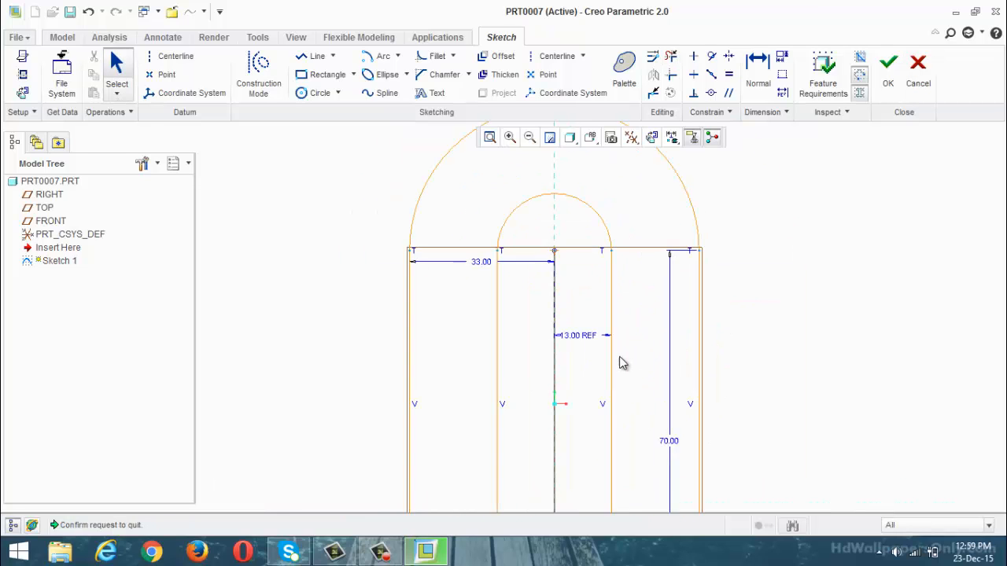
{"action": "scroll", "coordinate": [634, 342], "scroll_direction": "down", "scroll_amount": 3}
{"action": "scroll", "coordinate": [551, 403], "scroll_direction": "up", "scroll_amount": 5}
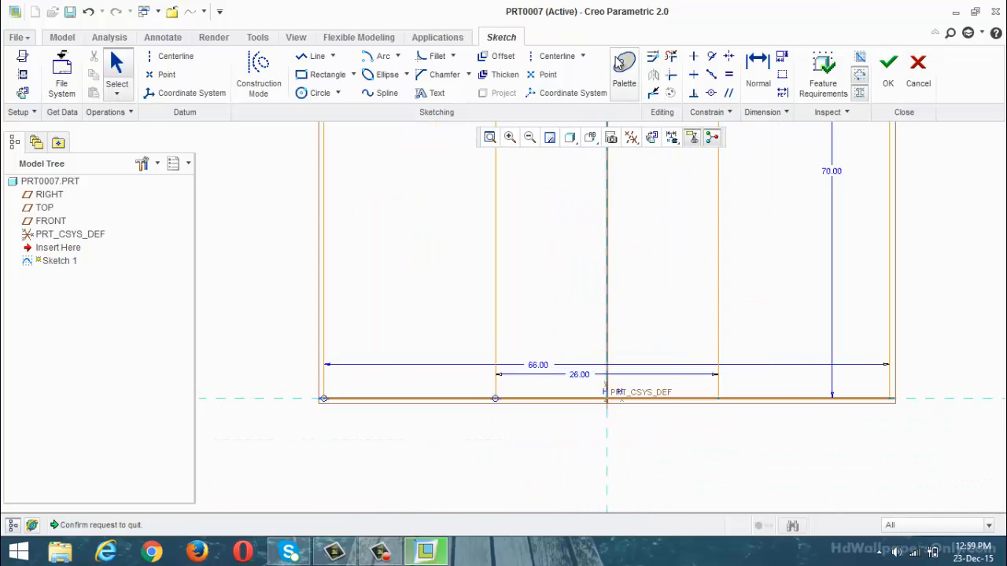
{"action": "left_click", "coordinate": [670, 56]}
{"action": "mouse_move", "coordinate": [578, 346]}
{"action": "left_mouse_down"}
{"action": "mouse_move", "coordinate": [643, 413]}
{"action": "mouse_move", "coordinate": [602, 486]}
{"action": "mouse_move", "coordinate": [649, 376]}
{"action": "mouse_move", "coordinate": [651, 402]}
{"action": "left_mouse_up"}
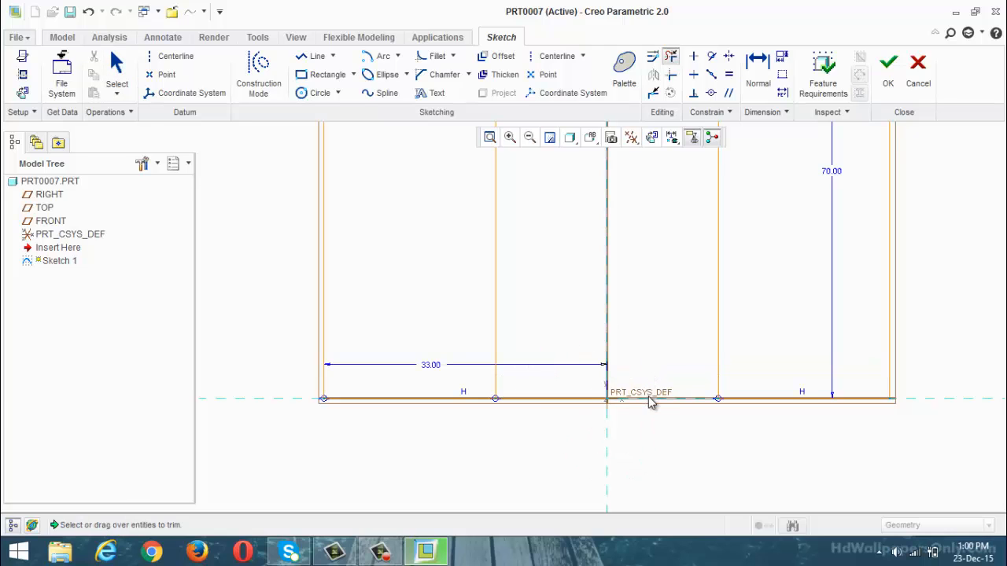
{"action": "middle_click", "coordinate": [593, 429]}
Trim the remaining base segment between the inner rectangle's left side and the vertical reference, and finish the sketch.
{"action": "scroll", "coordinate": [592, 429], "scroll_direction": "down", "scroll_amount": 2}
{"action": "scroll", "coordinate": [587, 437], "scroll_direction": "up", "scroll_amount": 4}
{"action": "left_click_drag", "start_coordinate": [558, 467], "coordinate": [568, 366]}
{"action": "left_click", "coordinate": [671, 55]}
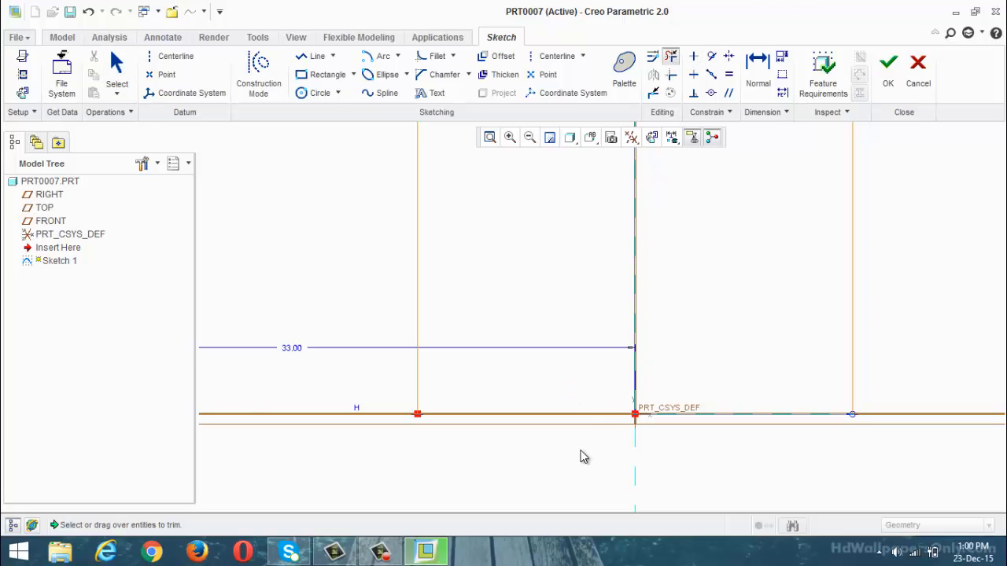
{"action": "left_click_drag", "start_coordinate": [580, 457], "coordinate": [602, 355]}
{"action": "scroll", "coordinate": [586, 405], "scroll_direction": "down", "scroll_amount": 2}
{"action": "scroll", "coordinate": [573, 417], "scroll_direction": "down", "scroll_amount": 2}
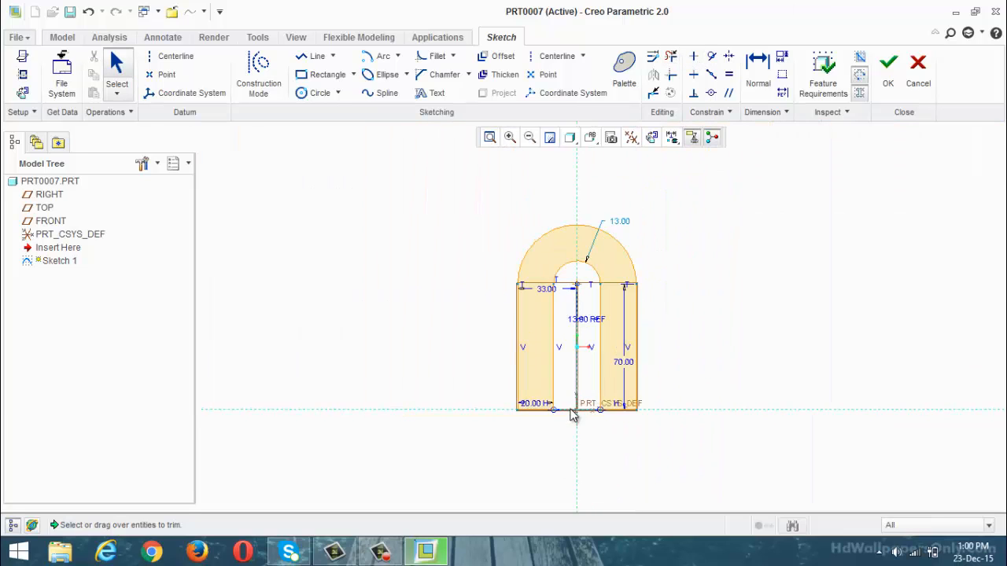
{"action": "scroll", "coordinate": [571, 411], "scroll_direction": "up", "scroll_amount": 2}
{"action": "left_click", "coordinate": [888, 70]}
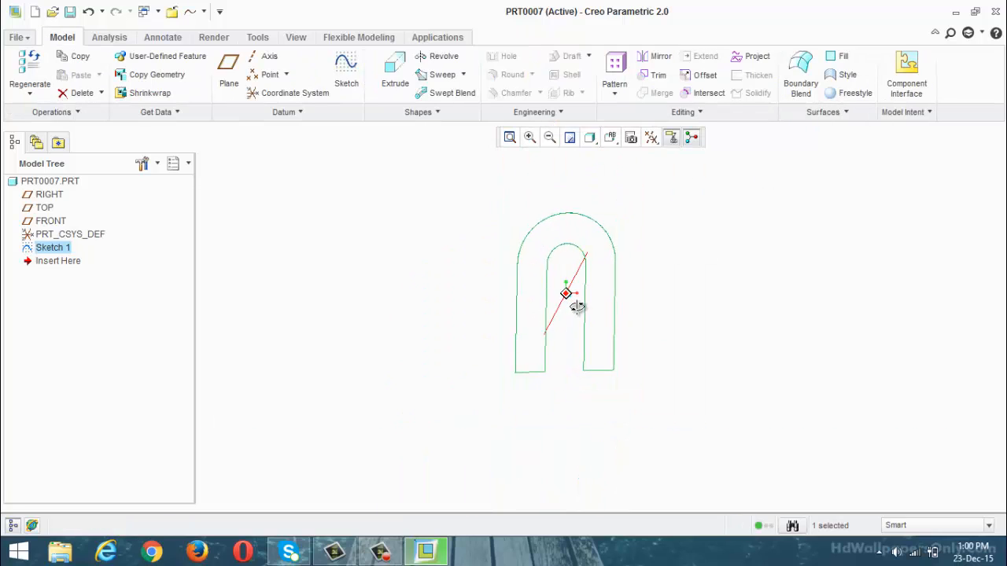
Extrude the arch profile symmetrically about the sketch plane to a depth of 60 mm.
{"action": "left_click", "coordinate": [395, 75]}
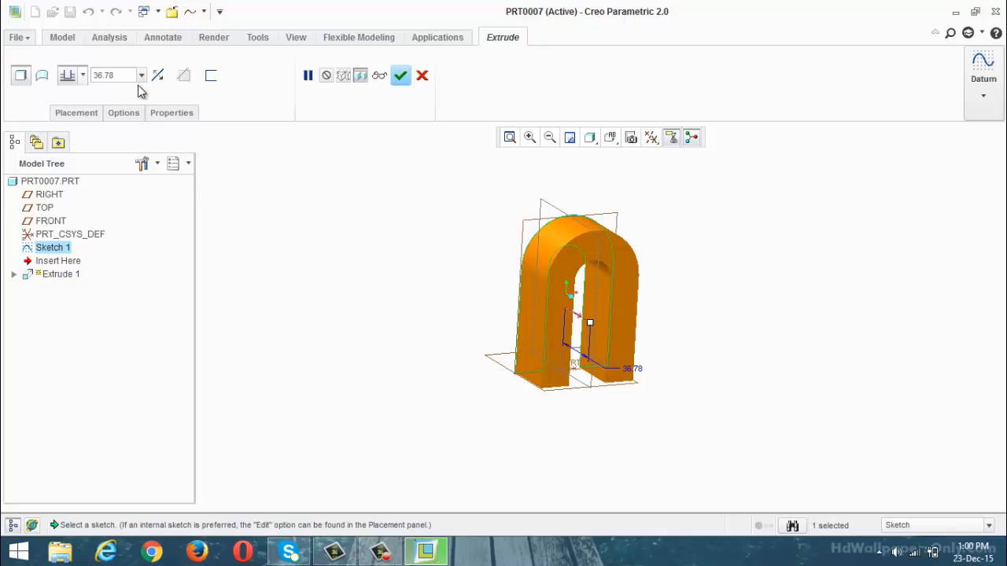
{"action": "left_click", "coordinate": [82, 75]}
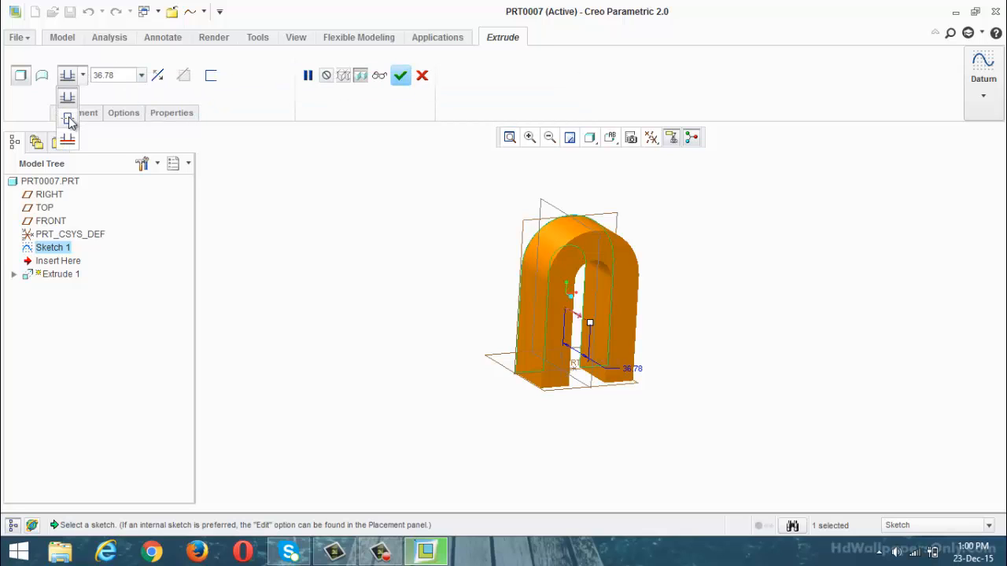
{"action": "left_click", "coordinate": [70, 119]}
{"action": "left_click", "coordinate": [132, 74]}
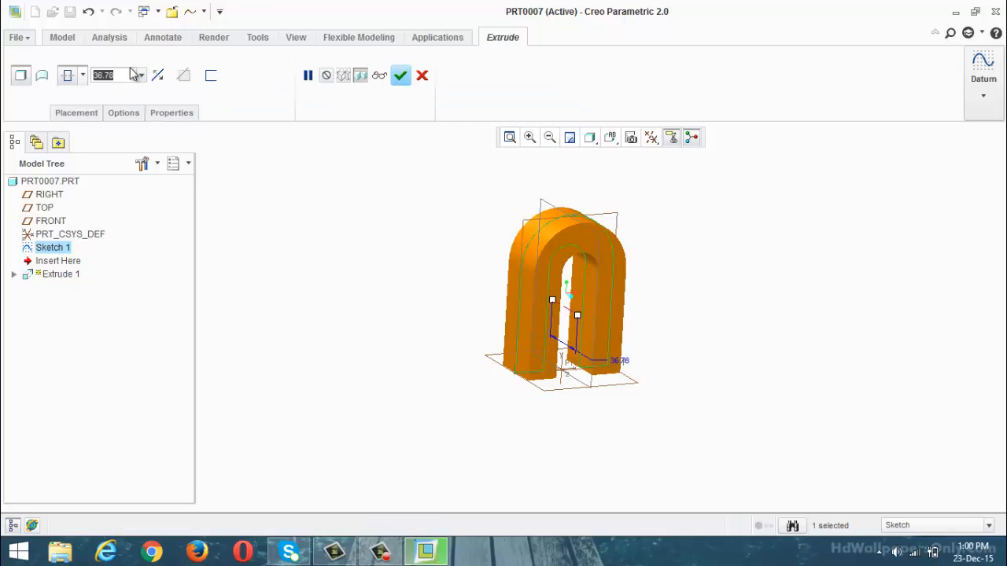
{"action": "type", "text": "60"}
{"action": "key", "text": "Return"}
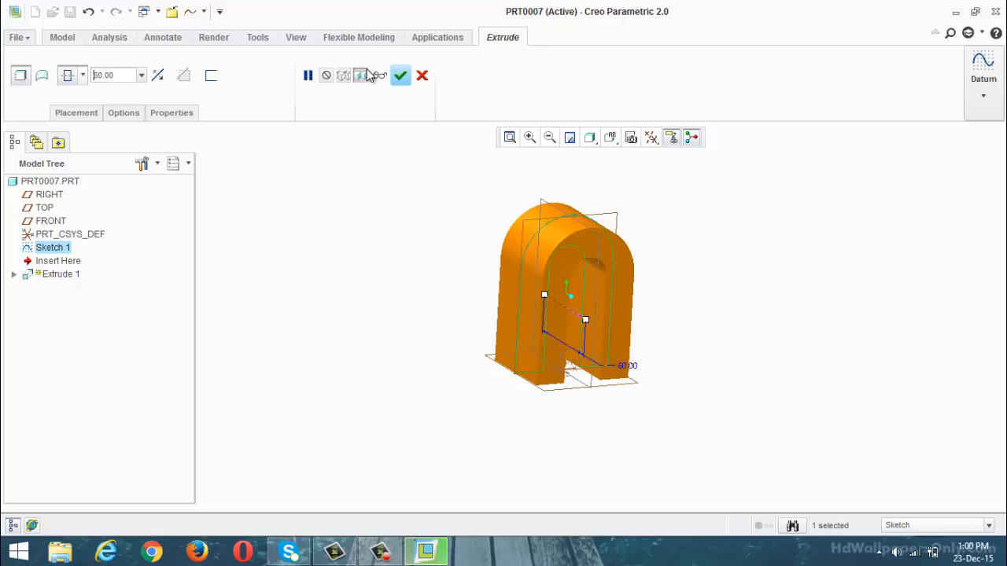
{"action": "left_click", "coordinate": [400, 74]}
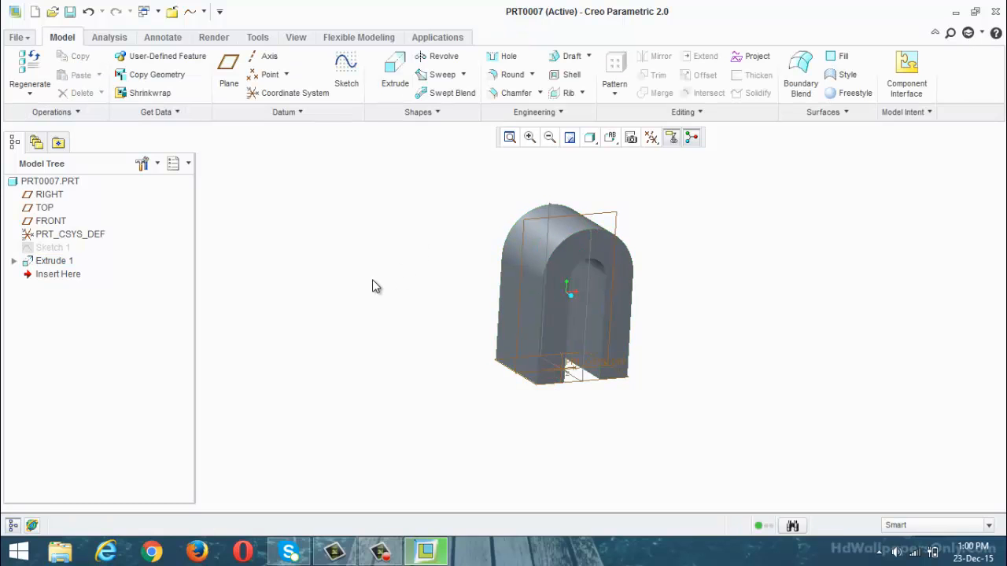
{"action": "scroll", "coordinate": [370, 281], "scroll_direction": "up", "scroll_amount": 1}
{"action": "scroll", "coordinate": [454, 214], "scroll_direction": "down", "scroll_amount": 1}
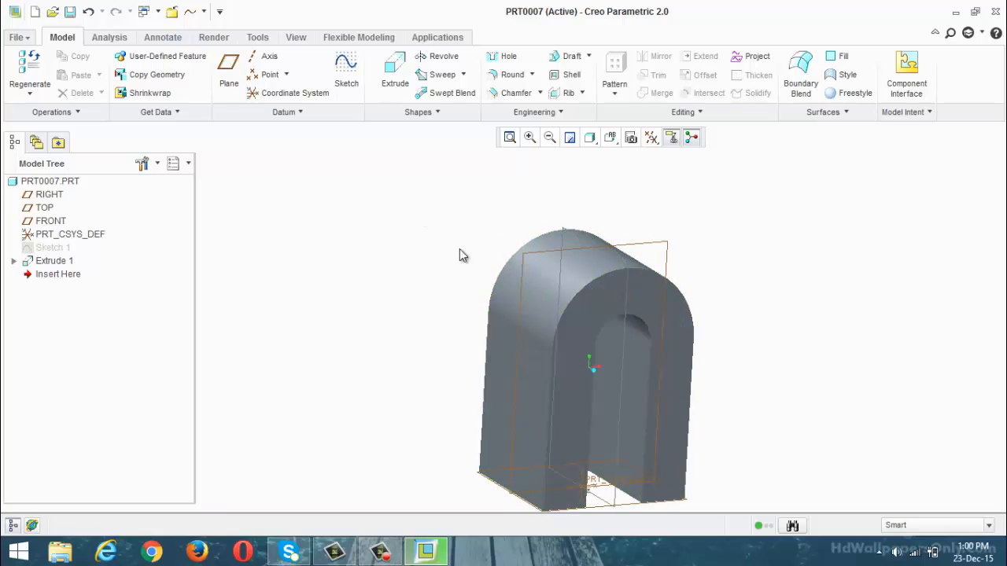
{"action": "scroll", "coordinate": [424, 248], "scroll_direction": "up", "scroll_amount": 3}
{"action": "middle_click_drag", "start_coordinate": [418, 251], "coordinate": [489, 273]}
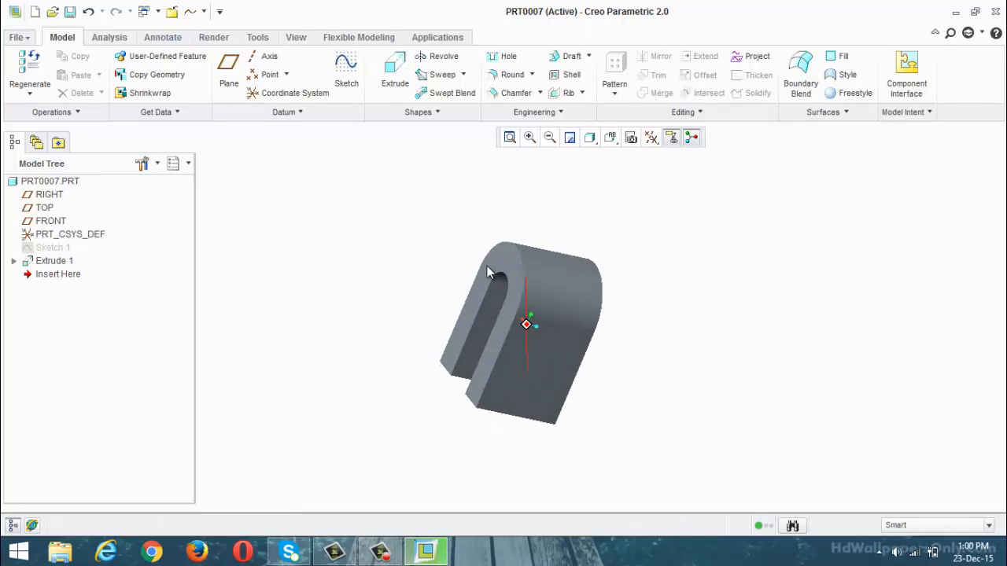
{"action": "left_click", "coordinate": [348, 72]}
{"action": "left_click", "coordinate": [503, 339]}
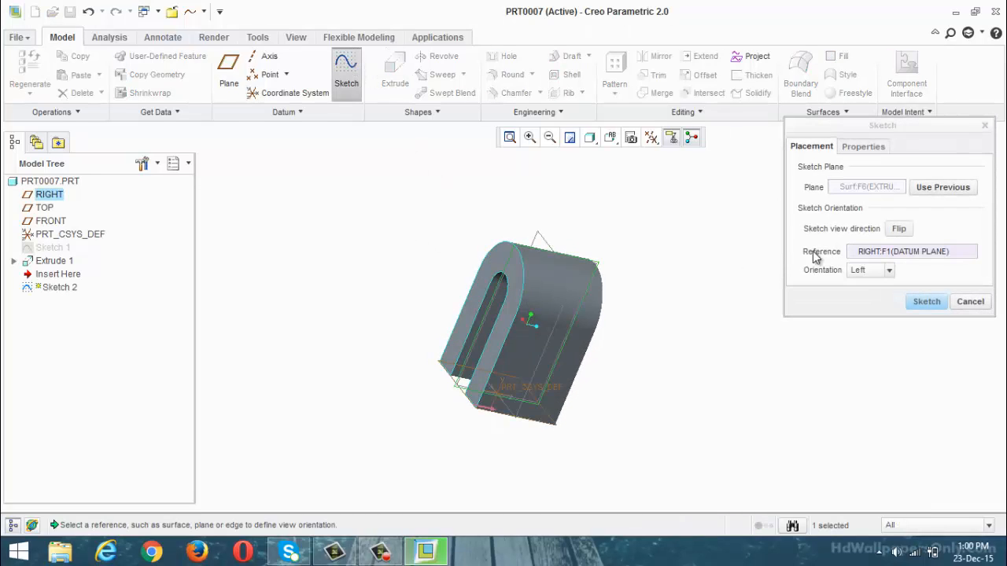
{"action": "left_click", "coordinate": [926, 302]}
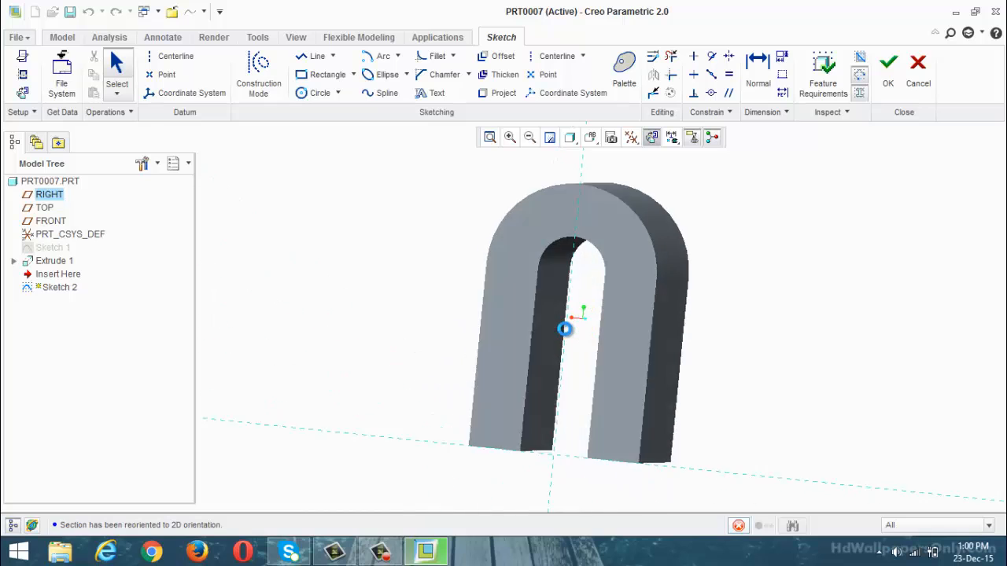
{"action": "scroll", "coordinate": [507, 358], "scroll_direction": "up", "scroll_amount": 2}
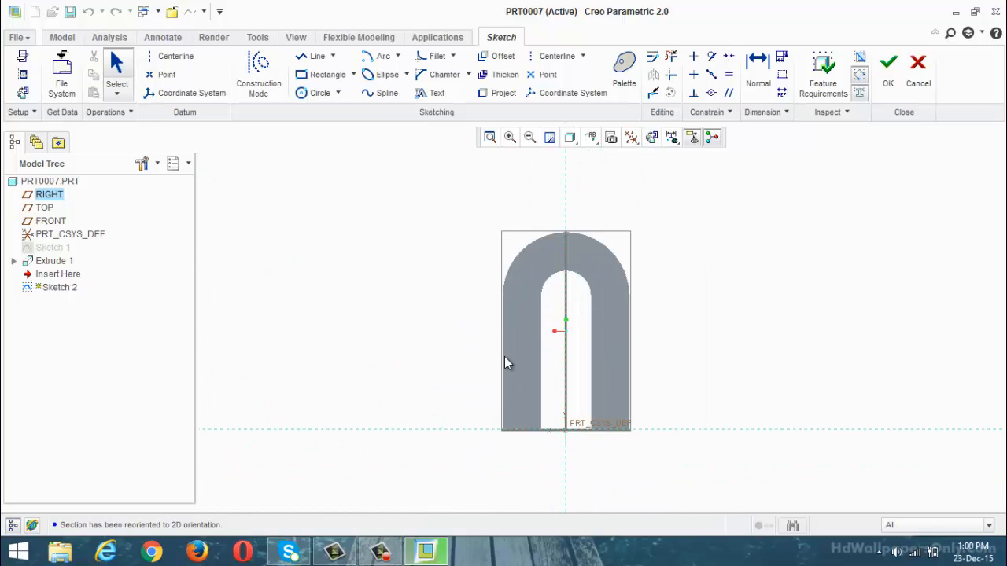
{"action": "left_click", "coordinate": [917, 79]}
{"action": "left_click", "coordinate": [472, 293]}
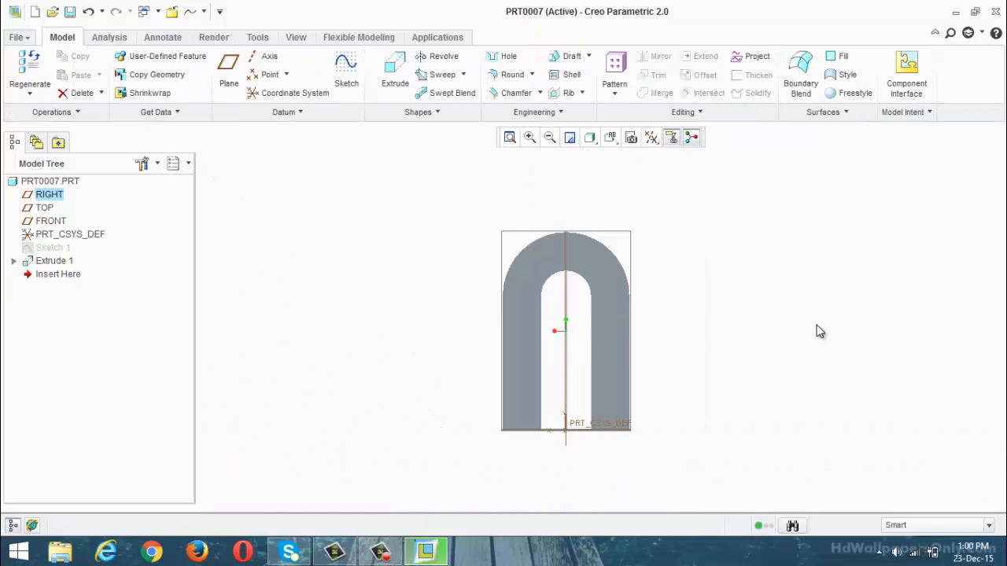
Start a new sketch on the arch-shaped end face of the extrusion and orient the view to the sketch plane.
{"action": "mouse_move", "coordinate": [815, 331]}
{"action": "middle_mouse_down"}
{"action": "mouse_move", "coordinate": [672, 353]}
{"action": "mouse_move", "coordinate": [719, 382]}
{"action": "middle_mouse_up"}
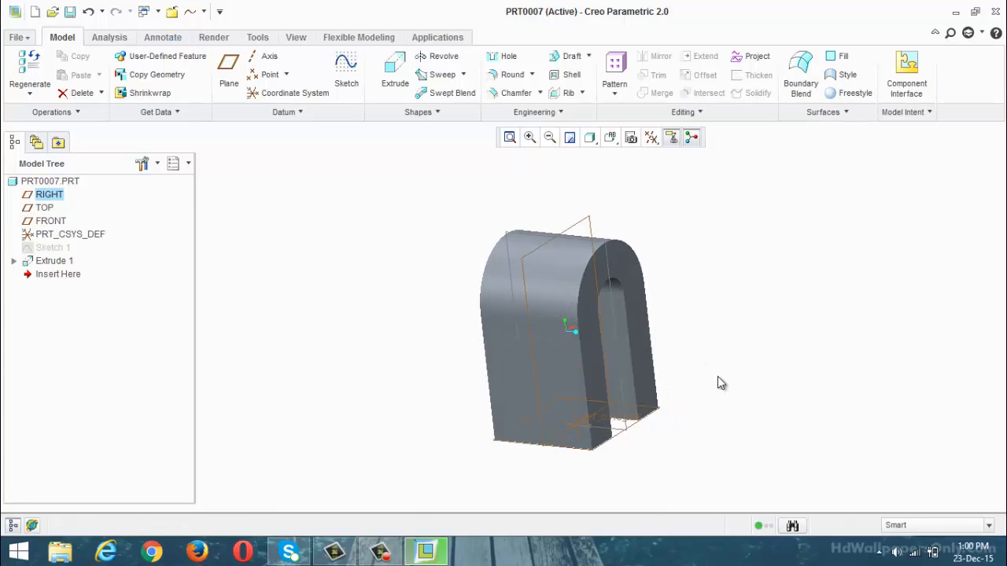
{"action": "left_click", "coordinate": [346, 79]}
{"action": "mouse_move", "coordinate": [346, 130]}
{"action": "middle_mouse_down"}
{"action": "mouse_move", "coordinate": [414, 243]}
{"action": "mouse_move", "coordinate": [434, 247]}
{"action": "middle_mouse_up"}
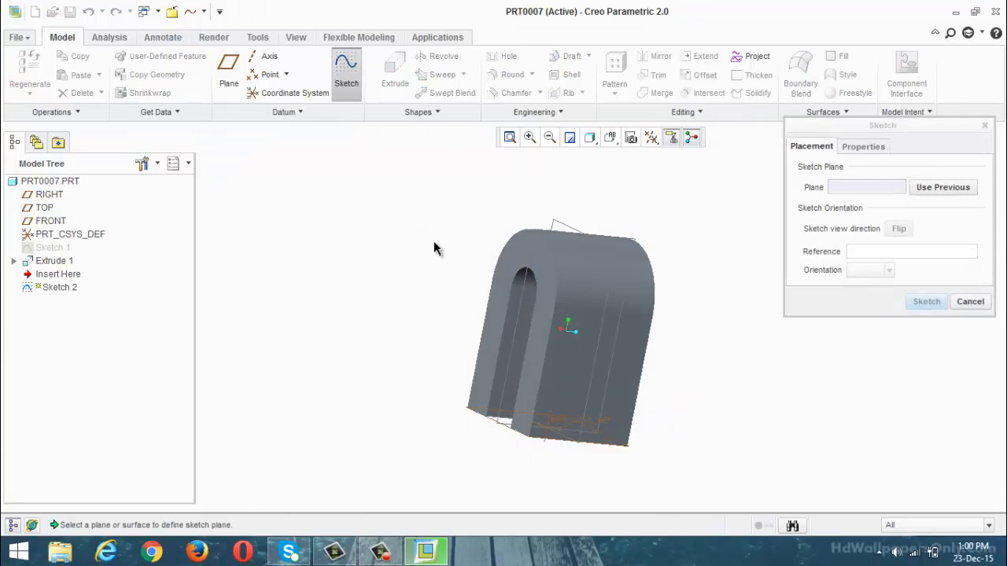
{"action": "left_click", "coordinate": [513, 261]}
{"action": "left_click", "coordinate": [925, 302]}
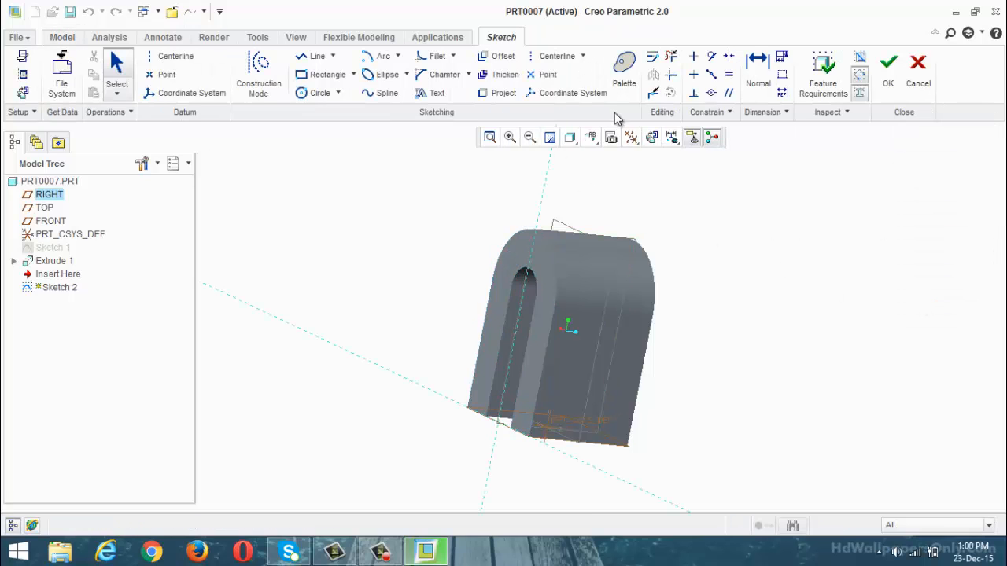
{"action": "left_click", "coordinate": [651, 137]}
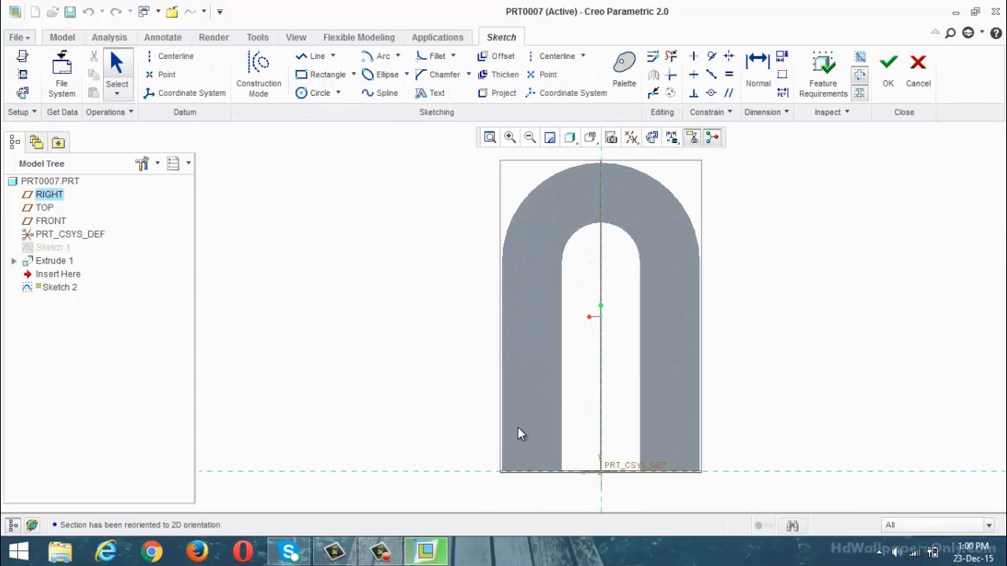
Draw a circle about 15 mm in diameter, centred on the vertical reference just above the arch's crown.
{"action": "scroll", "coordinate": [519, 430], "scroll_direction": "up", "scroll_amount": 3}
{"action": "scroll", "coordinate": [598, 267], "scroll_direction": "down", "scroll_amount": 3}
{"action": "scroll", "coordinate": [566, 262], "scroll_direction": "up", "scroll_amount": 2}
{"action": "scroll", "coordinate": [531, 305], "scroll_direction": "down", "scroll_amount": 2}
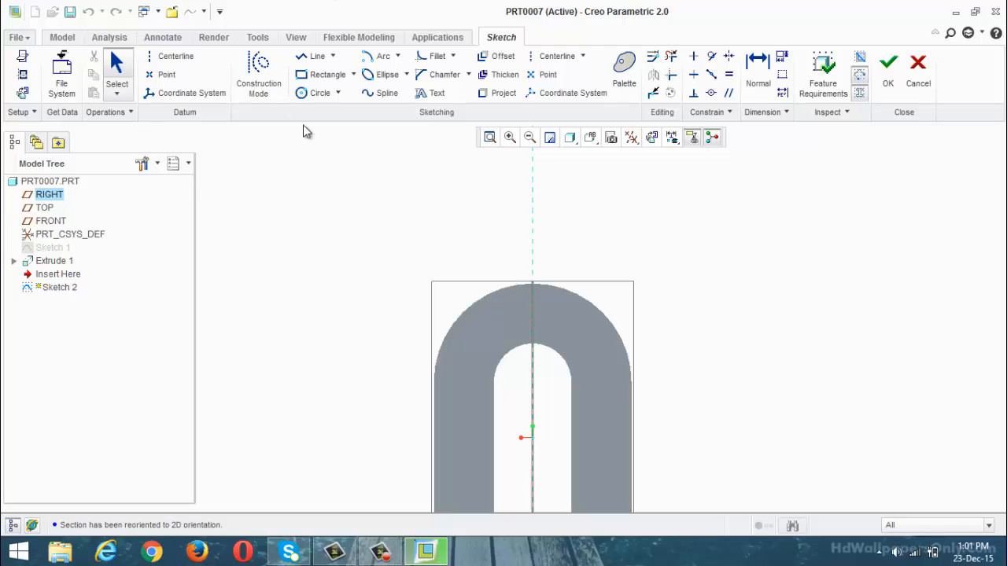
{"action": "left_click", "coordinate": [310, 93]}
{"action": "left_click", "coordinate": [533, 258]}
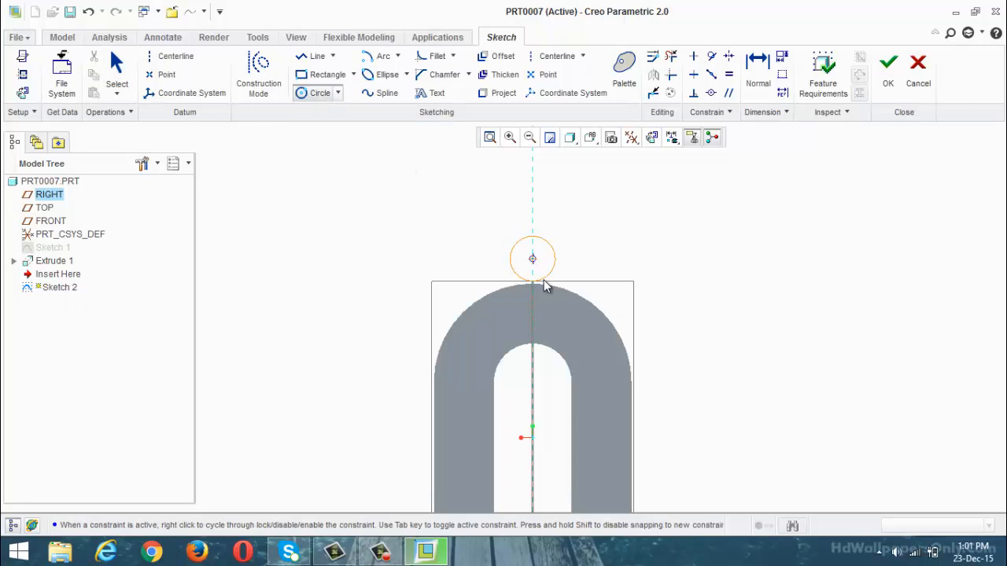
{"action": "left_click", "coordinate": [543, 280]}
{"action": "middle_click", "coordinate": [571, 288]}
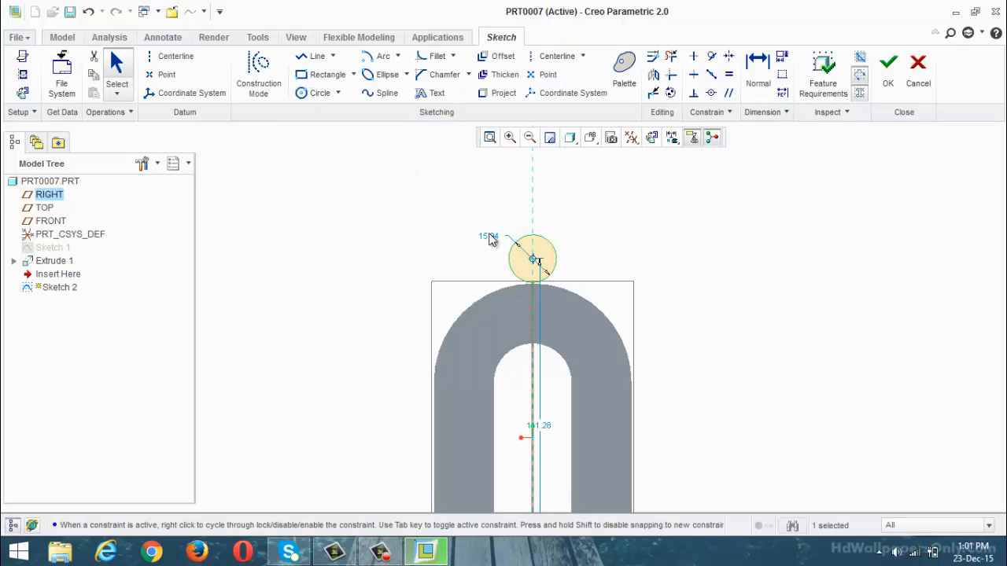
Set the circle's diameter to 20 mm.
{"action": "double_click", "coordinate": [490, 233]}
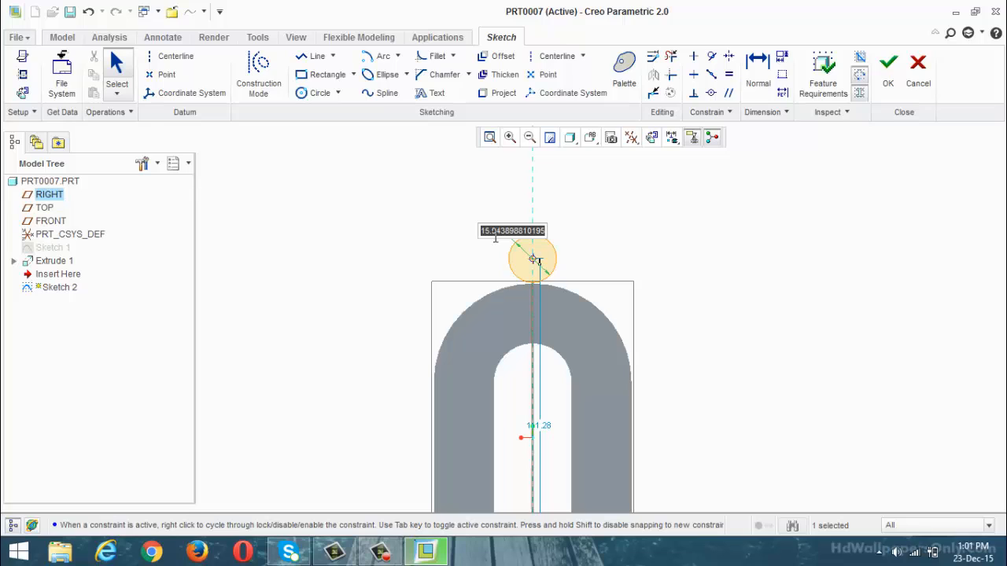
{"action": "type", "text": "20"}
{"action": "key", "text": "Return"}
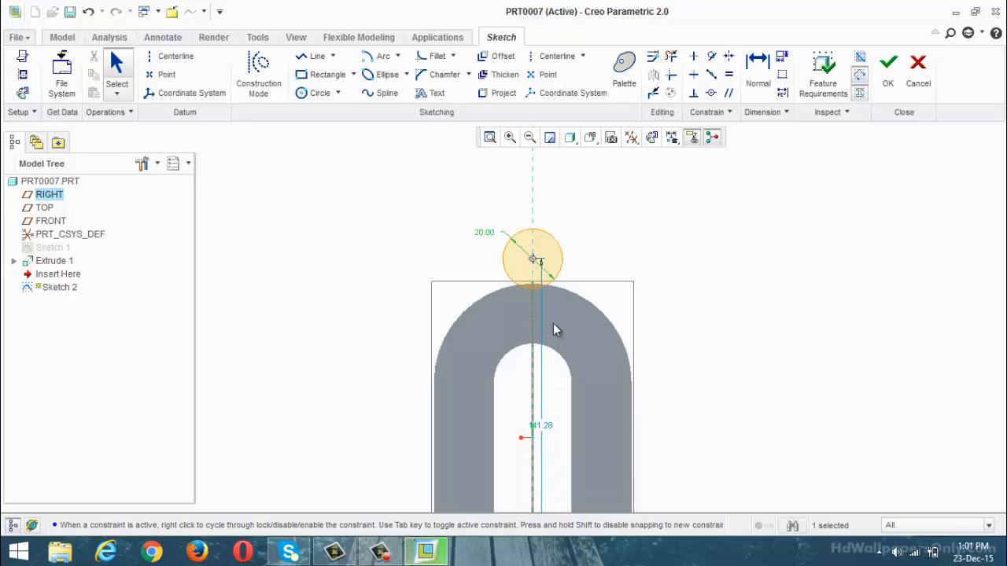
{"action": "left_click", "coordinate": [757, 63]}
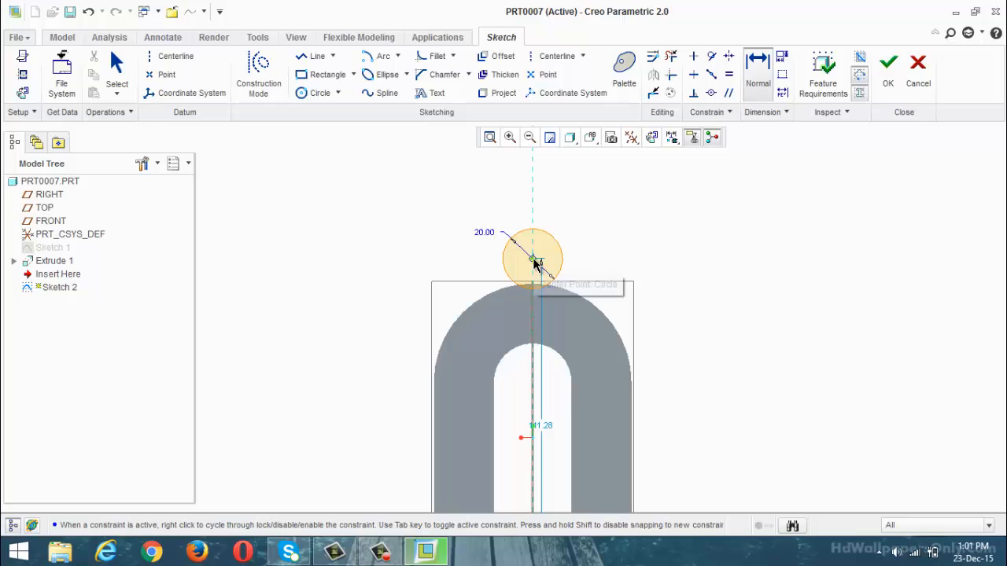
{"action": "scroll", "coordinate": [531, 269], "scroll_direction": "up", "scroll_amount": 3}
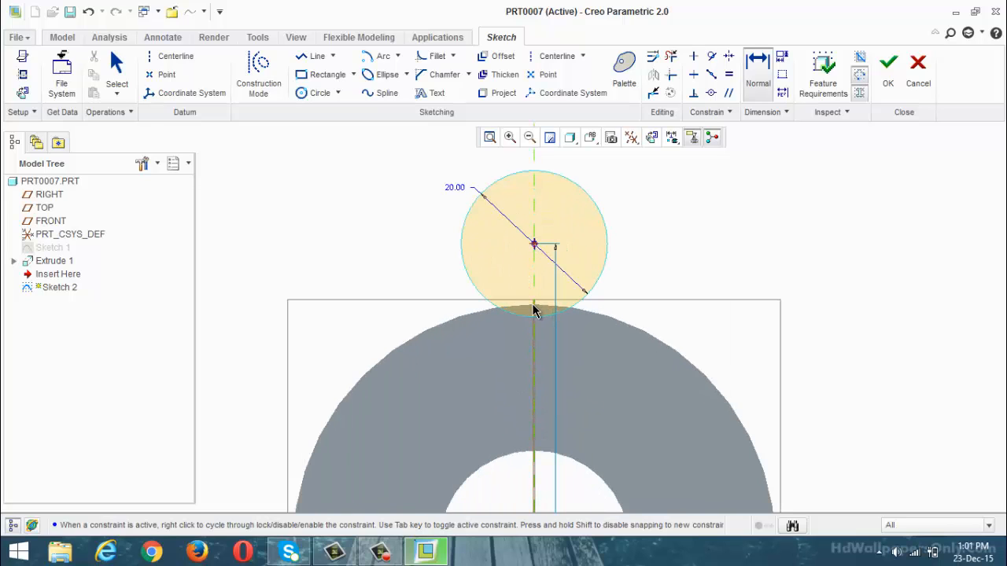
{"action": "scroll", "coordinate": [525, 281], "scroll_direction": "down", "scroll_amount": 6}
{"action": "scroll", "coordinate": [526, 445], "scroll_direction": "up", "scroll_amount": 3}
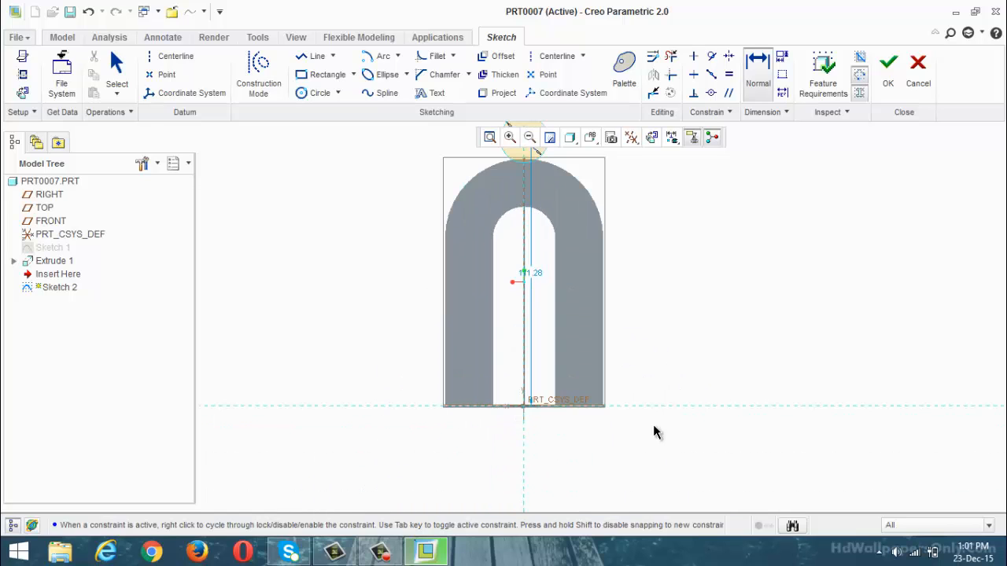
{"action": "middle_click", "coordinate": [653, 425]}
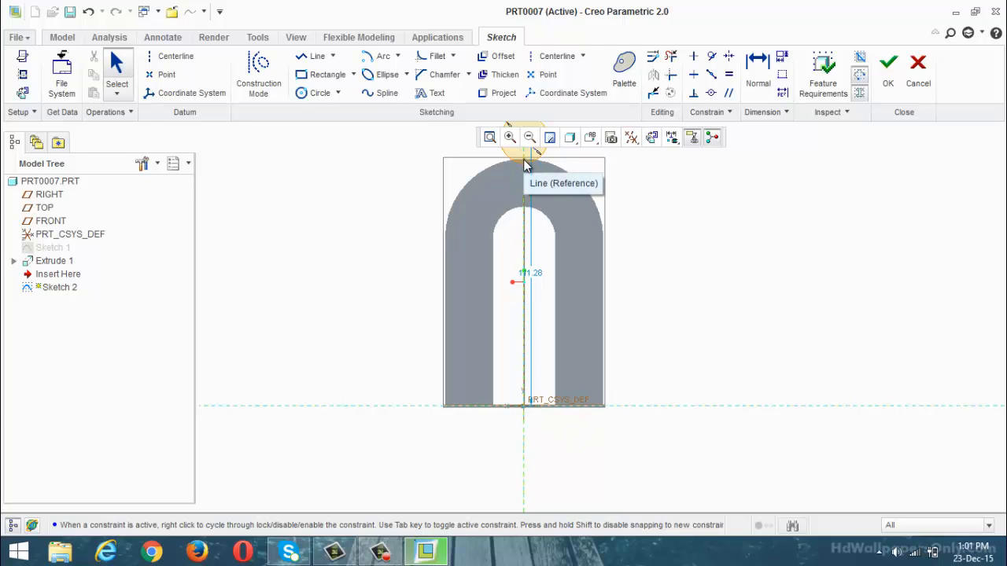
Project the arch's outer curved edge into the sketch as a single edge.
{"action": "scroll", "coordinate": [493, 357], "scroll_direction": "down", "scroll_amount": 3}
{"action": "scroll", "coordinate": [511, 250], "scroll_direction": "up", "scroll_amount": 5}
{"action": "scroll", "coordinate": [505, 272], "scroll_direction": "down", "scroll_amount": 2}
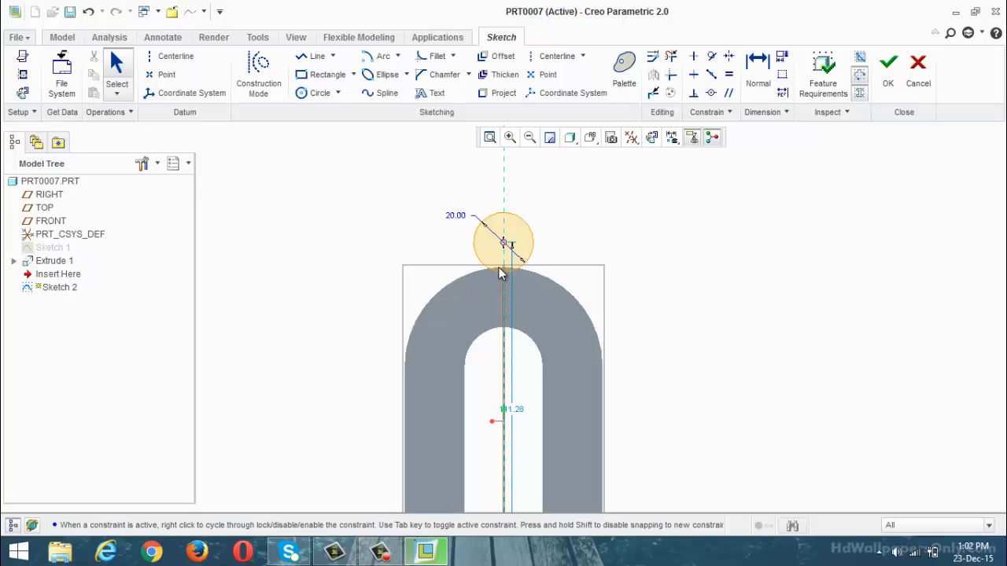
{"action": "scroll", "coordinate": [483, 271], "scroll_direction": "down", "scroll_amount": 1}
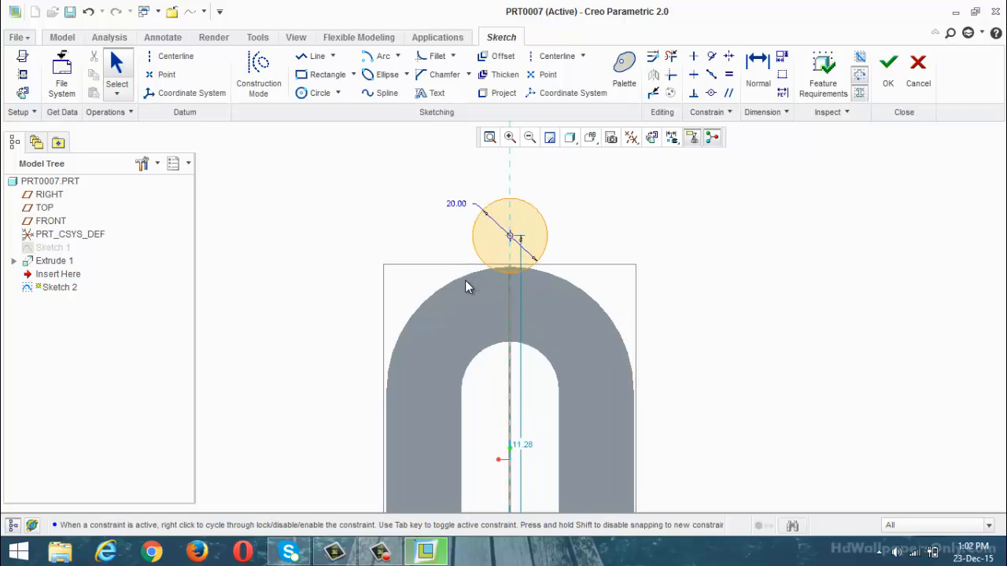
{"action": "left_click", "coordinate": [503, 92]}
{"action": "left_click", "coordinate": [574, 285]}
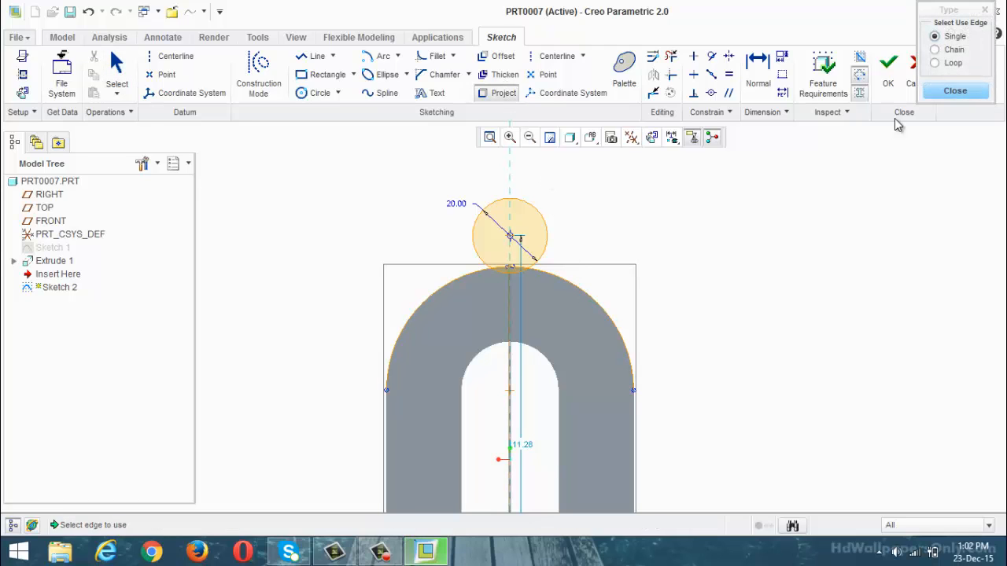
{"action": "left_click", "coordinate": [953, 91]}
Dimension the circle's centre vertically from the projected outer arc, staying in the sketch and keeping its references.
{"action": "scroll", "coordinate": [495, 239], "scroll_direction": "down", "scroll_amount": 3}
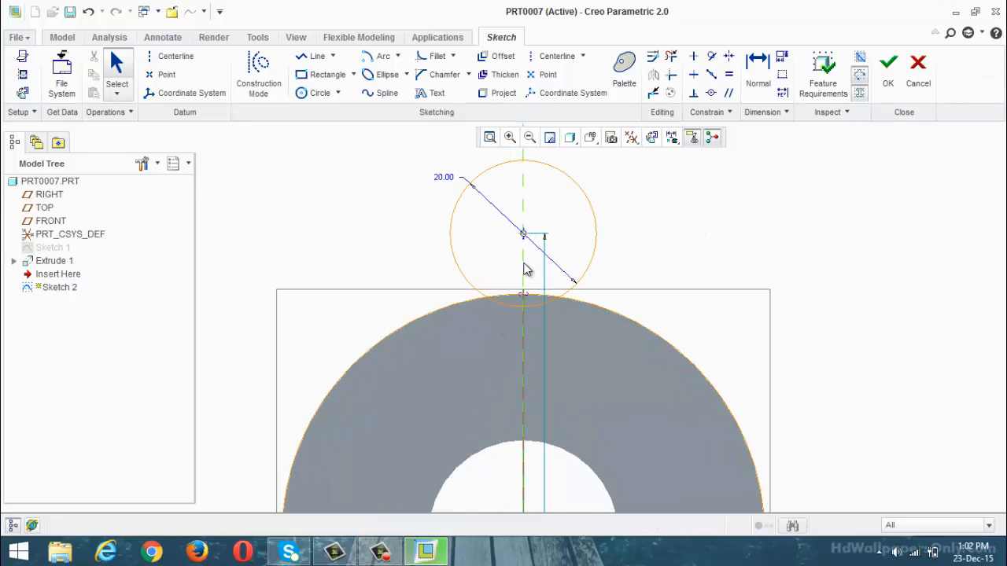
{"action": "left_click", "coordinate": [757, 69]}
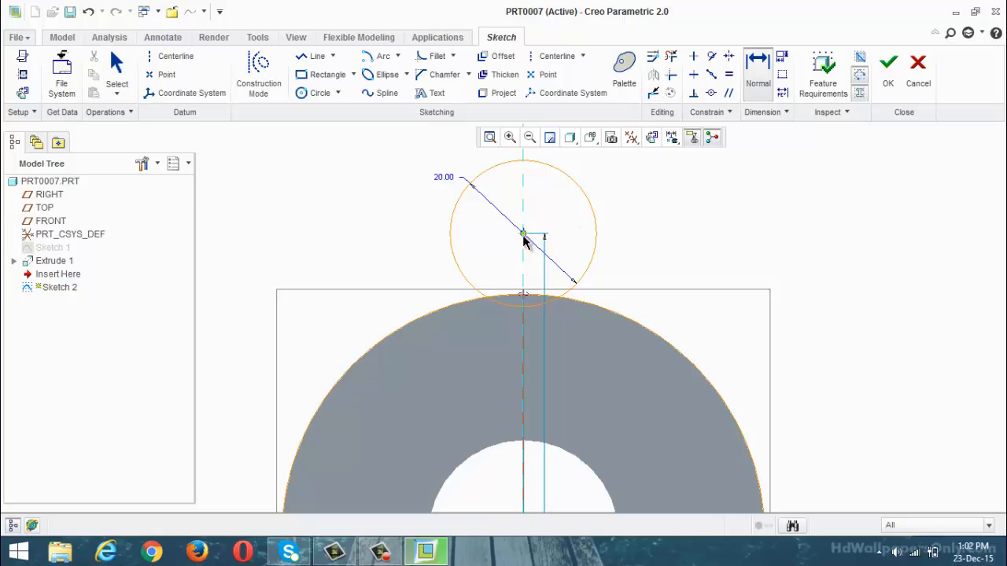
{"action": "left_click", "coordinate": [523, 297]}
{"action": "middle_click", "coordinate": [622, 241]}
{"action": "key", "text": "Escape"}
{"action": "key", "text": "Escape"}
{"action": "key", "text": "Escape"}
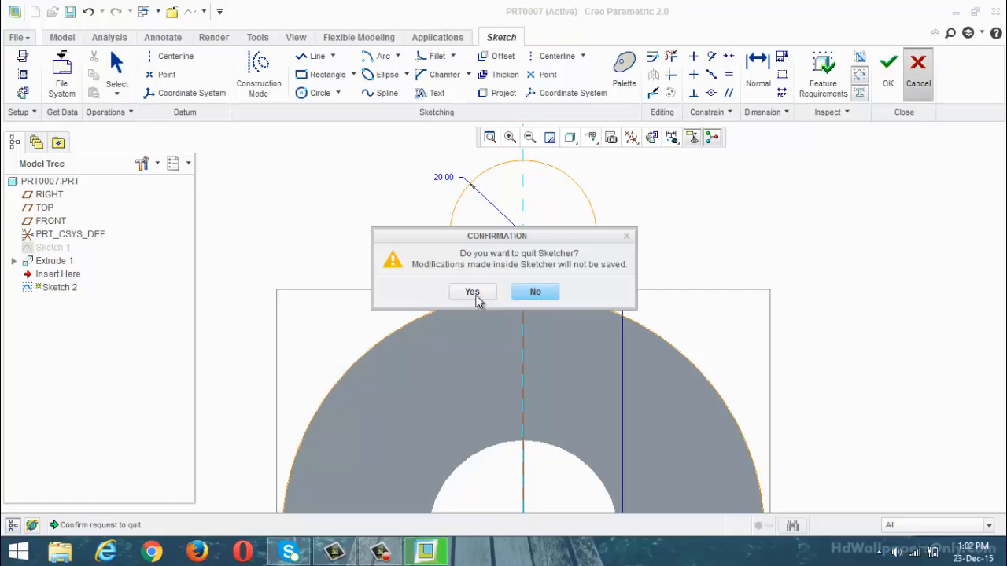
{"action": "left_click", "coordinate": [534, 292]}
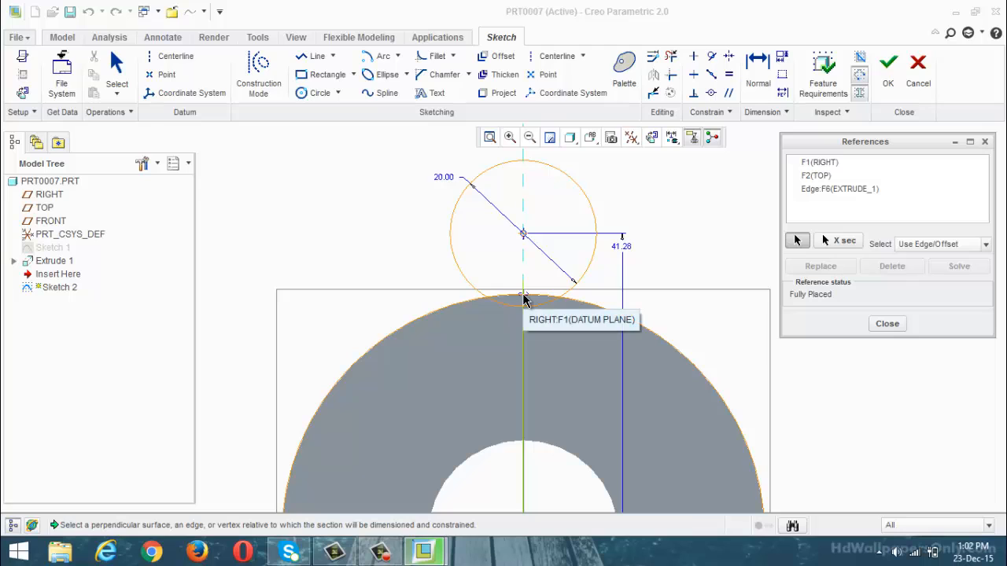
{"action": "left_click", "coordinate": [887, 323]}
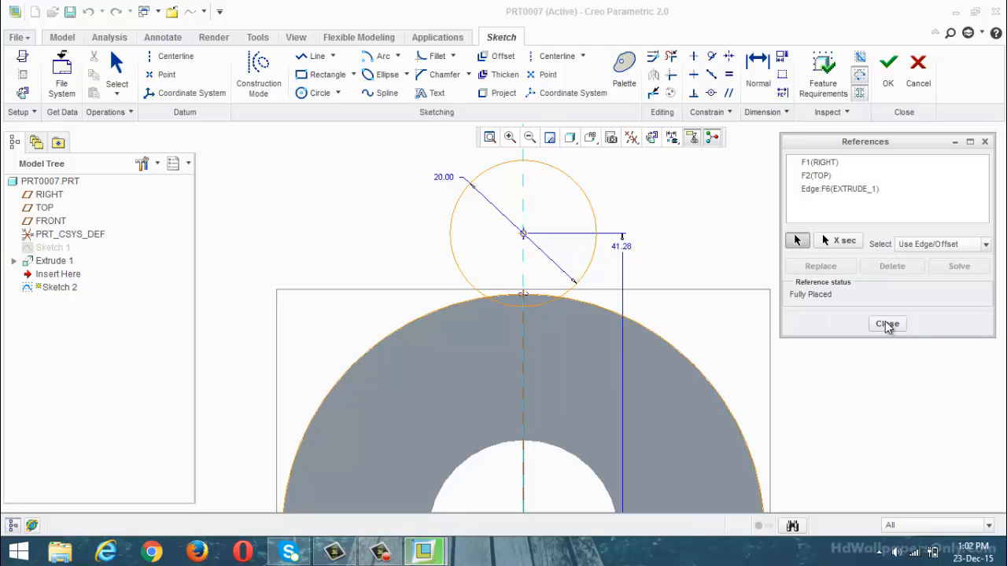
Set the vertical dimension locating the 20 mm circle's centre to 43 mm, remaining in the sketch.
{"action": "scroll", "coordinate": [548, 227], "scroll_direction": "down", "scroll_amount": 3}
{"action": "scroll", "coordinate": [542, 253], "scroll_direction": "up", "scroll_amount": 1}
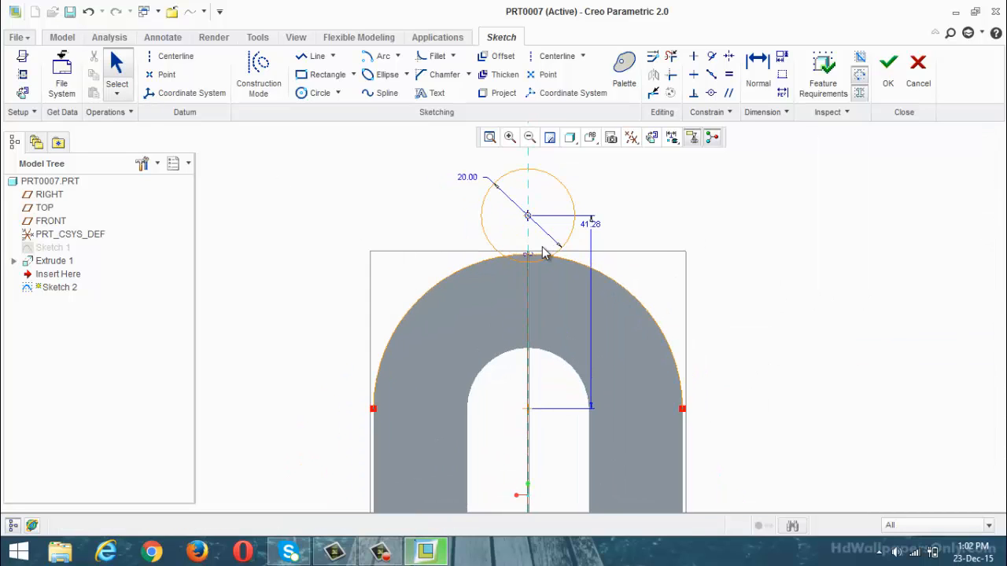
{"action": "scroll", "coordinate": [542, 253], "scroll_direction": "up", "scroll_amount": 1}
{"action": "scroll", "coordinate": [544, 252], "scroll_direction": "down", "scroll_amount": 2}
{"action": "scroll", "coordinate": [550, 248], "scroll_direction": "up", "scroll_amount": 1}
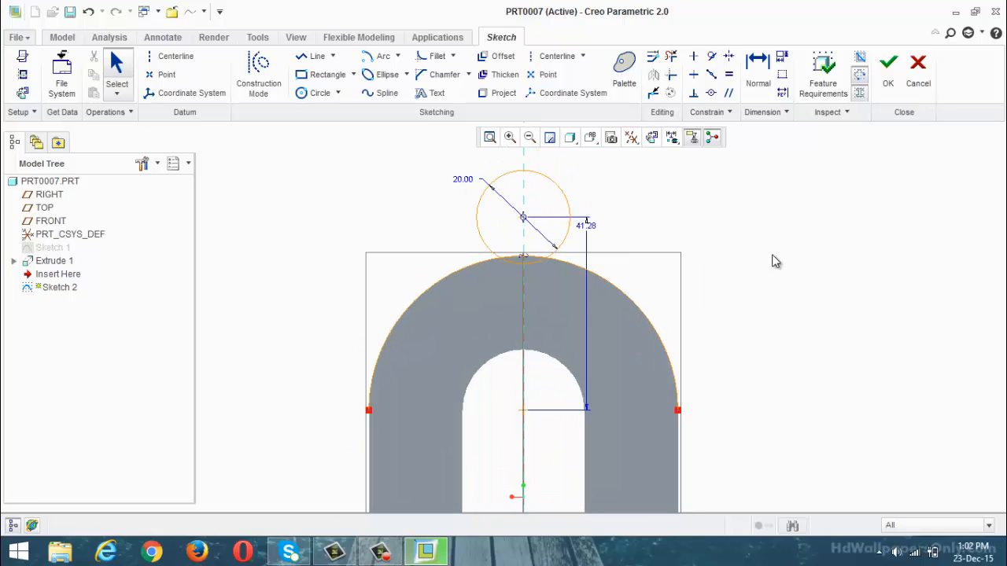
{"action": "key", "text": "Escape"}
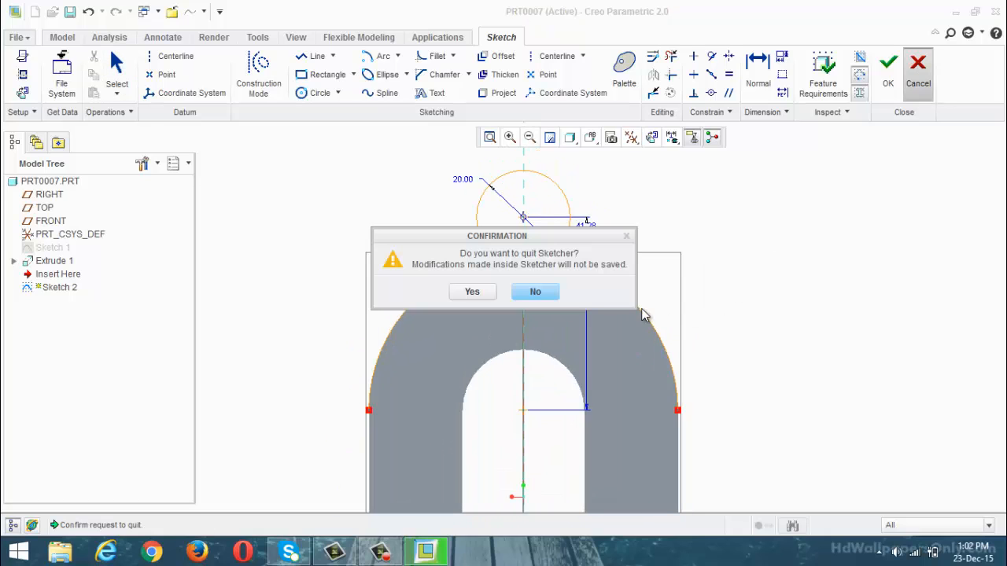
{"action": "left_click", "coordinate": [536, 292]}
{"action": "scroll", "coordinate": [624, 337], "scroll_direction": "up", "scroll_amount": 1}
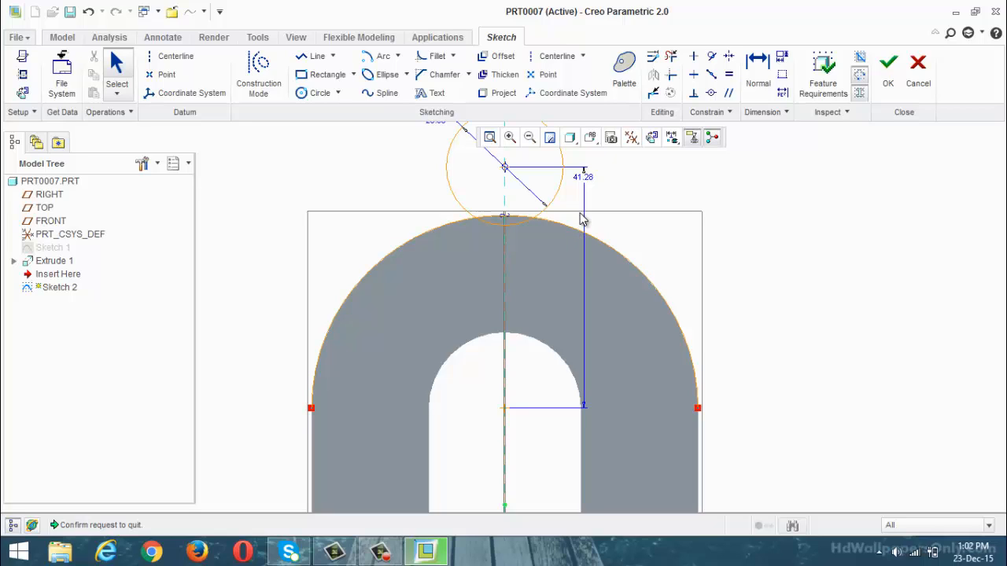
{"action": "double_click", "coordinate": [584, 174]}
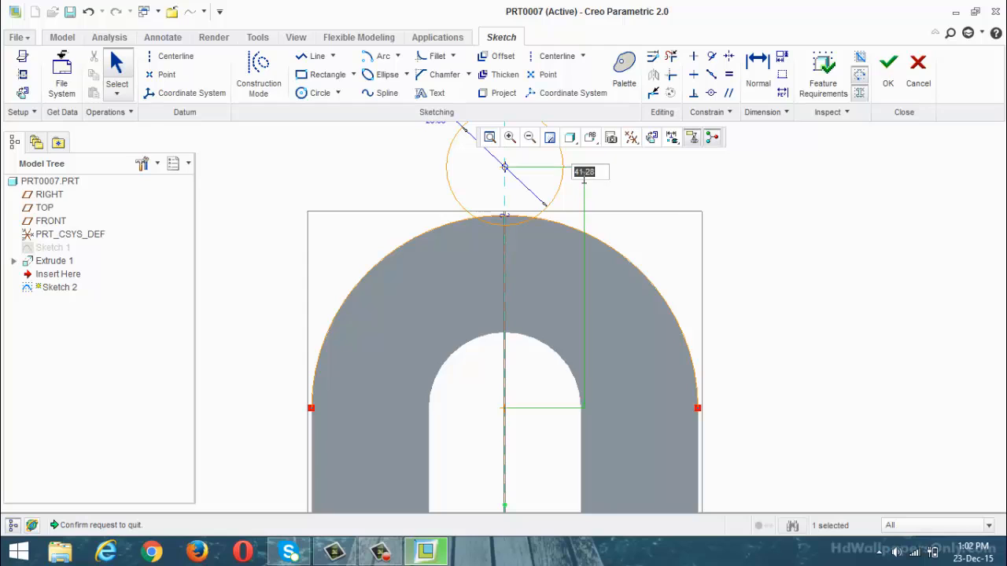
{"action": "type", "text": "43"}
{"action": "key", "text": "Return"}
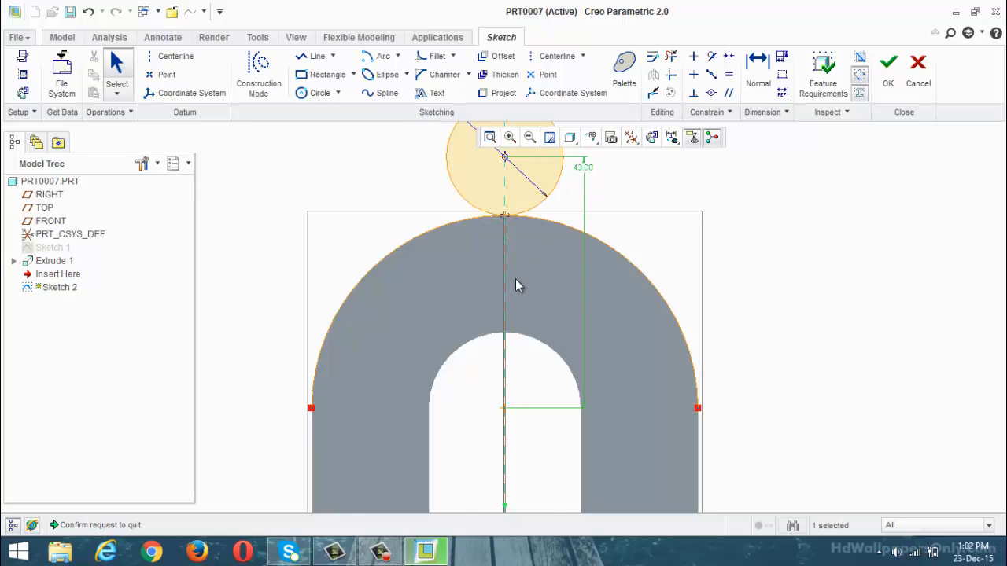
Draw two vertical lines from the circle's left and right quadrant points down to the projected outer arc.
{"action": "left_click", "coordinate": [314, 57]}
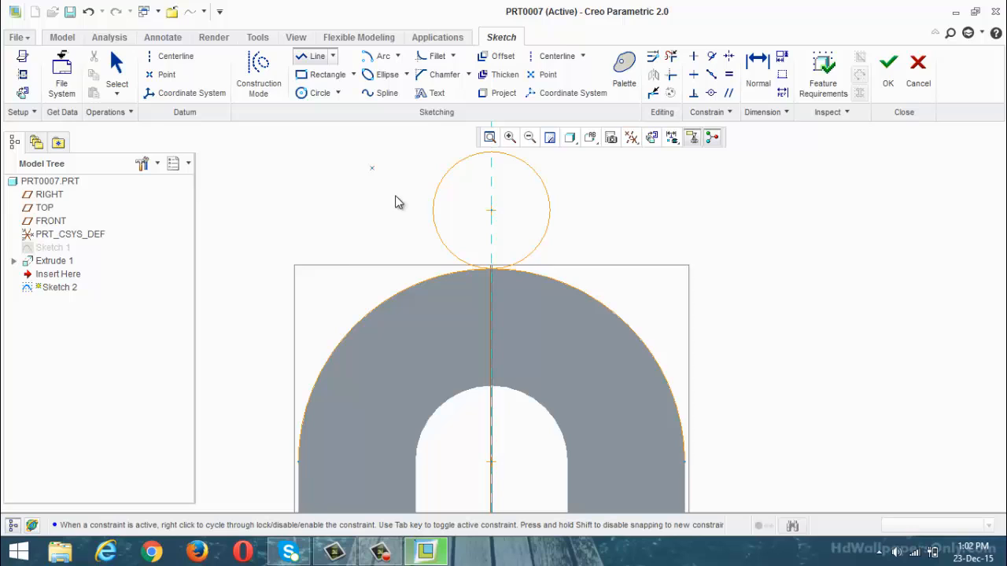
{"action": "left_click", "coordinate": [433, 211]}
{"action": "left_click", "coordinate": [434, 277]}
{"action": "middle_click", "coordinate": [550, 236]}
{"action": "left_click", "coordinate": [550, 211]}
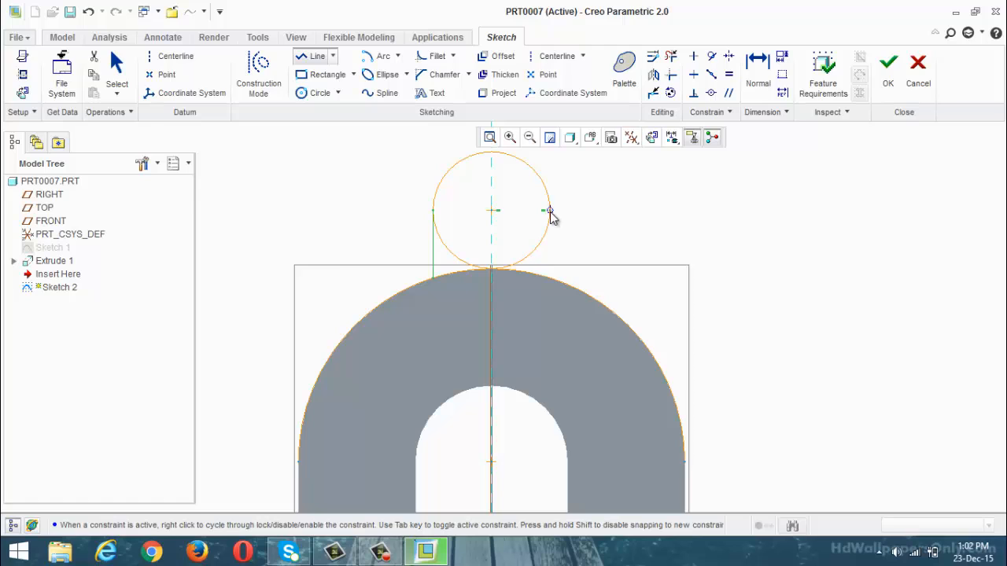
{"action": "left_click", "coordinate": [550, 277]}
{"action": "middle_click", "coordinate": [563, 283]}
Trim away the circle's lower half between the two vertical lines.
{"action": "left_click", "coordinate": [671, 58]}
{"action": "scroll", "coordinate": [409, 283], "scroll_direction": "down", "scroll_amount": 3}
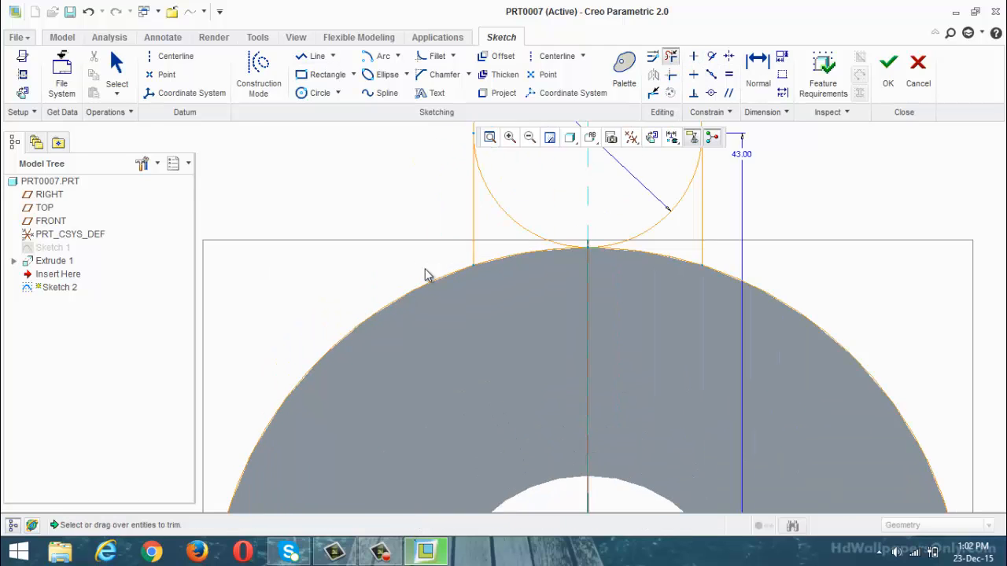
{"action": "left_click", "coordinate": [613, 247]}
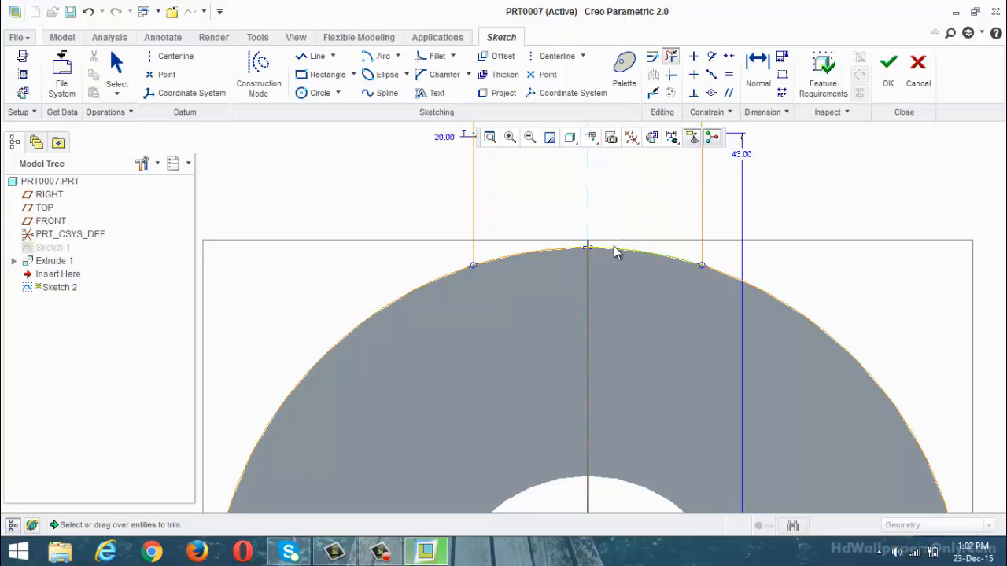
{"action": "left_click", "coordinate": [598, 251]}
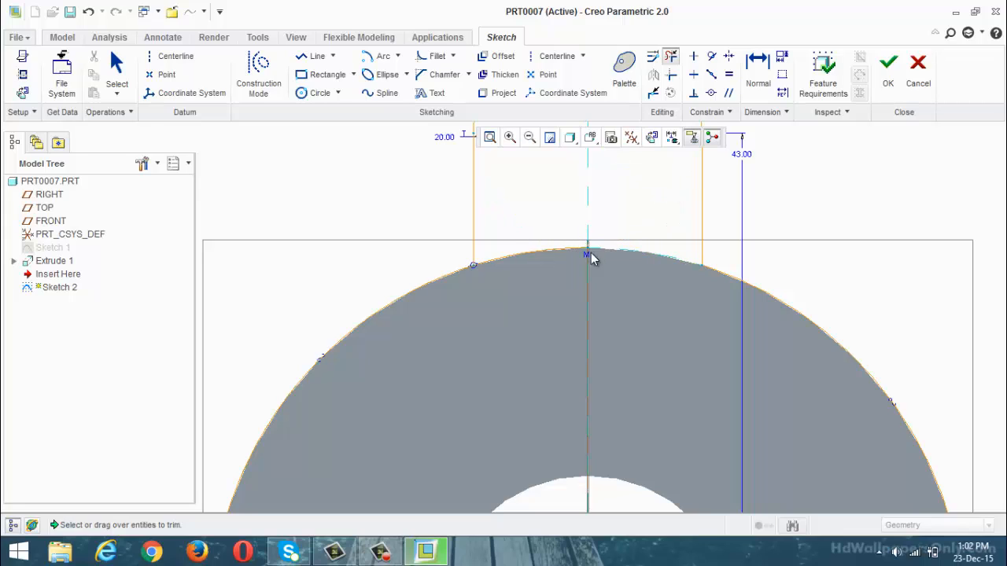
{"action": "middle_click", "coordinate": [550, 265]}
Trim the projected arc outside the two vertical lines on both sides so the rounded tab profile closes.
{"action": "left_click", "coordinate": [729, 274]}
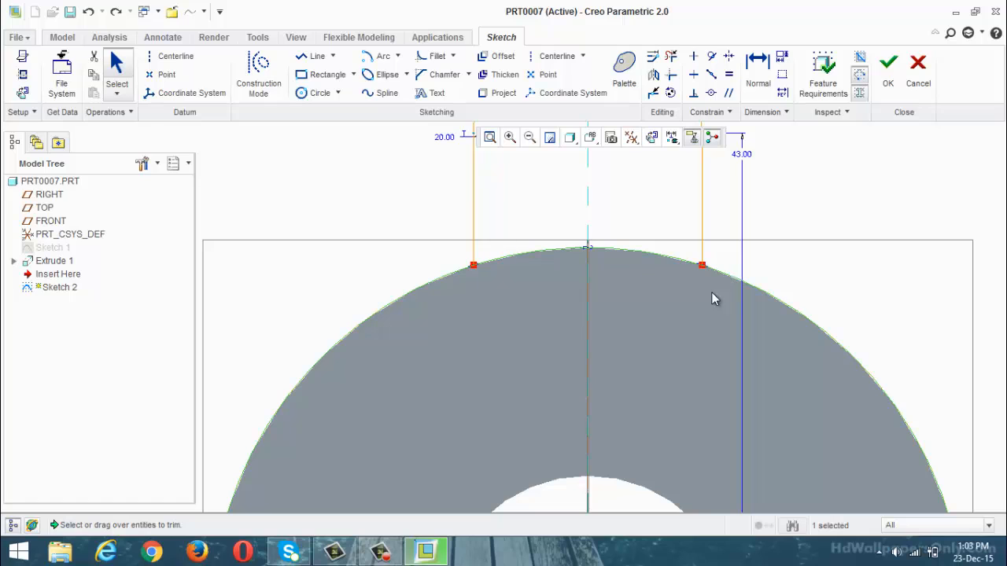
{"action": "scroll", "coordinate": [368, 317], "scroll_direction": "down", "scroll_amount": 2}
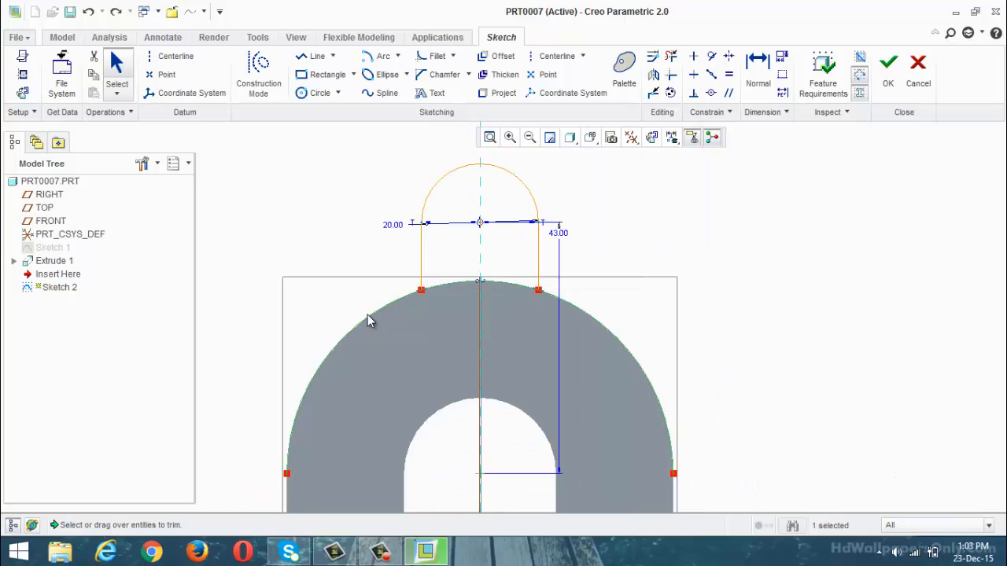
{"action": "scroll", "coordinate": [271, 476], "scroll_direction": "up", "scroll_amount": 4}
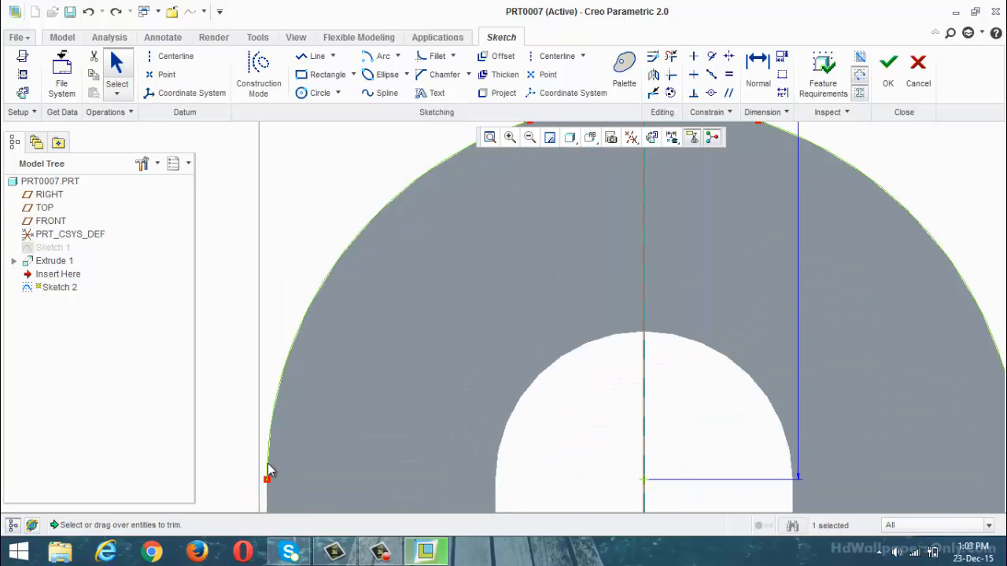
{"action": "left_click", "coordinate": [670, 56]}
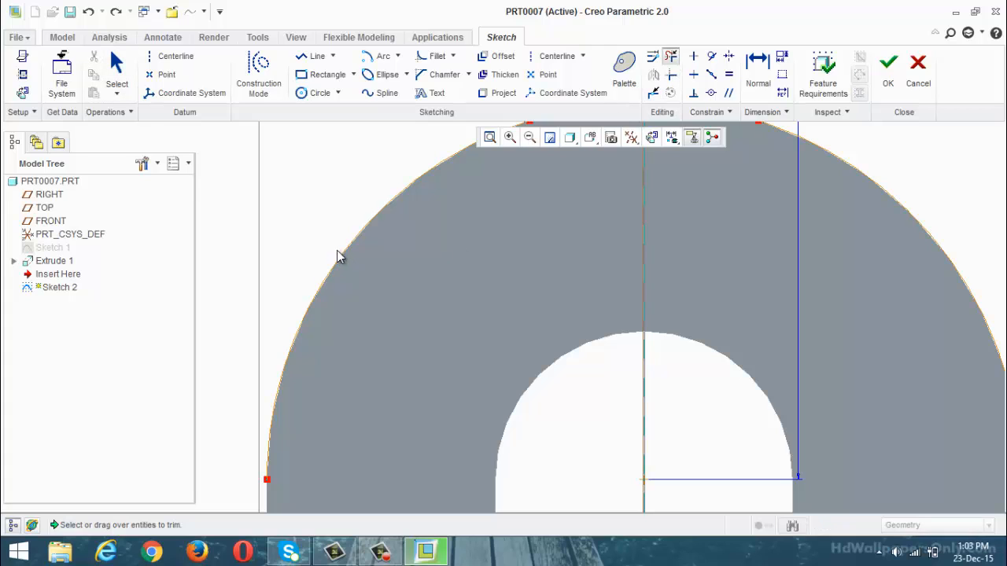
{"action": "scroll", "coordinate": [316, 311], "scroll_direction": "down", "scroll_amount": 3}
{"action": "scroll", "coordinate": [601, 254], "scroll_direction": "up", "scroll_amount": 3}
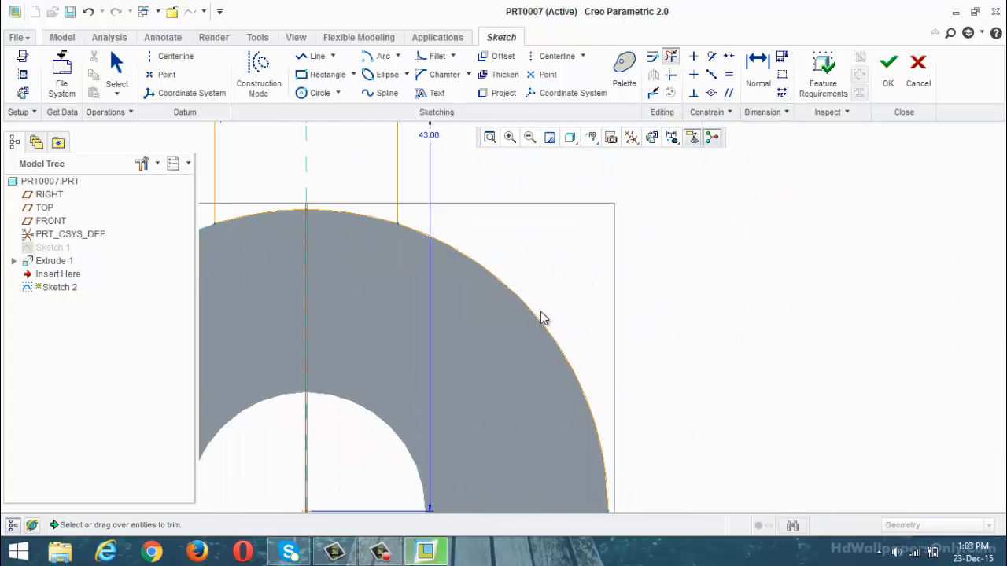
{"action": "left_click", "coordinate": [539, 315]}
{"action": "middle_click", "coordinate": [587, 301]}
{"action": "scroll", "coordinate": [555, 301], "scroll_direction": "down", "scroll_amount": 3}
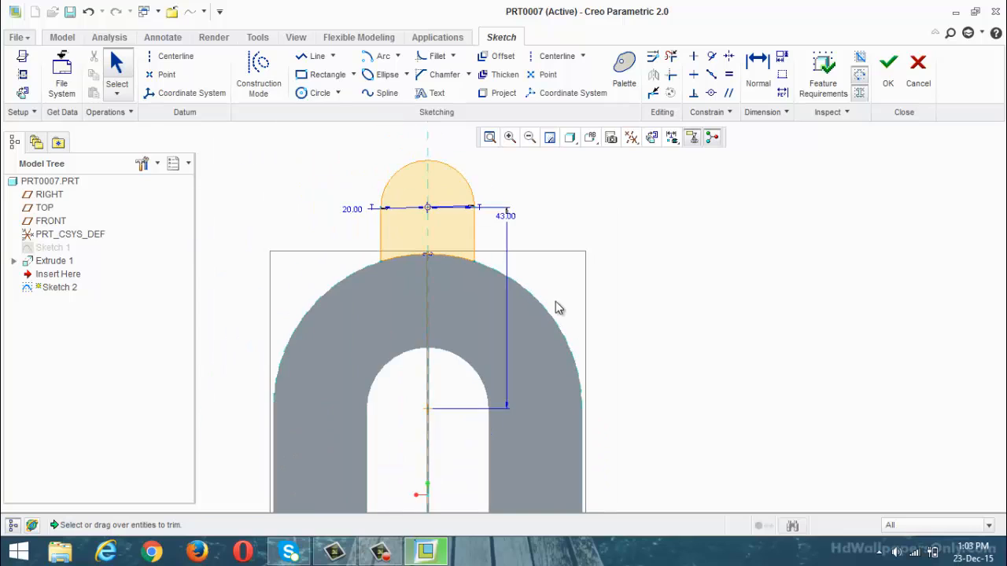
Draw a hole circle concentric with the tab's rounded end and set its diameter to 12 mm.
{"action": "scroll", "coordinate": [397, 149], "scroll_direction": "up", "scroll_amount": 2}
{"action": "left_click", "coordinate": [308, 96]}
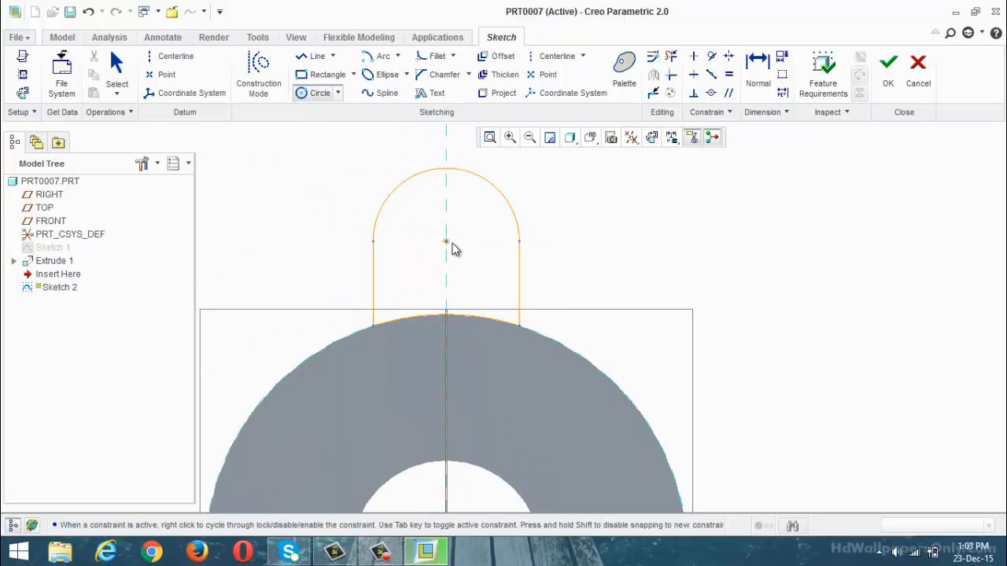
{"action": "left_click", "coordinate": [445, 241]}
{"action": "left_click", "coordinate": [468, 262]}
{"action": "middle_click", "coordinate": [469, 262]}
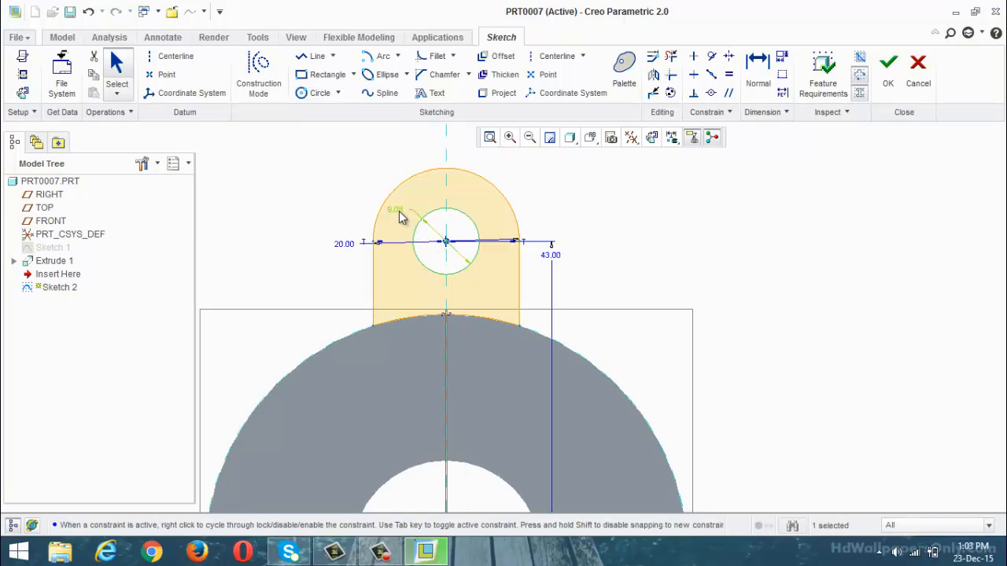
{"action": "double_click", "coordinate": [399, 209]}
{"action": "type", "text": "1"}
{"action": "key", "text": "Return"}
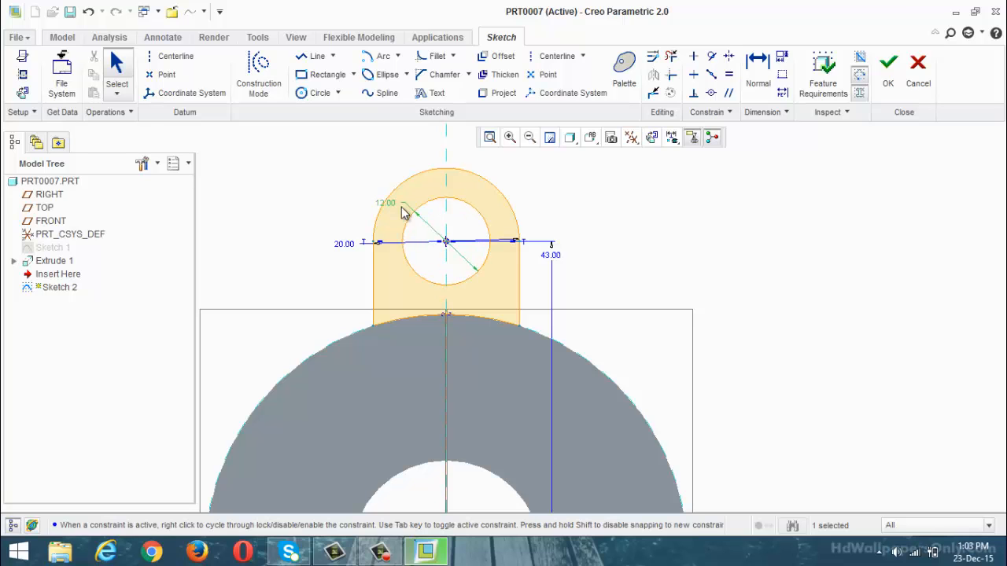
Finish the tab sketch and extrude it 10 mm, with the direction pointing over the arch body.
{"action": "left_click", "coordinate": [888, 70]}
{"action": "middle_click_drag", "start_coordinate": [726, 255], "coordinate": [643, 290]}
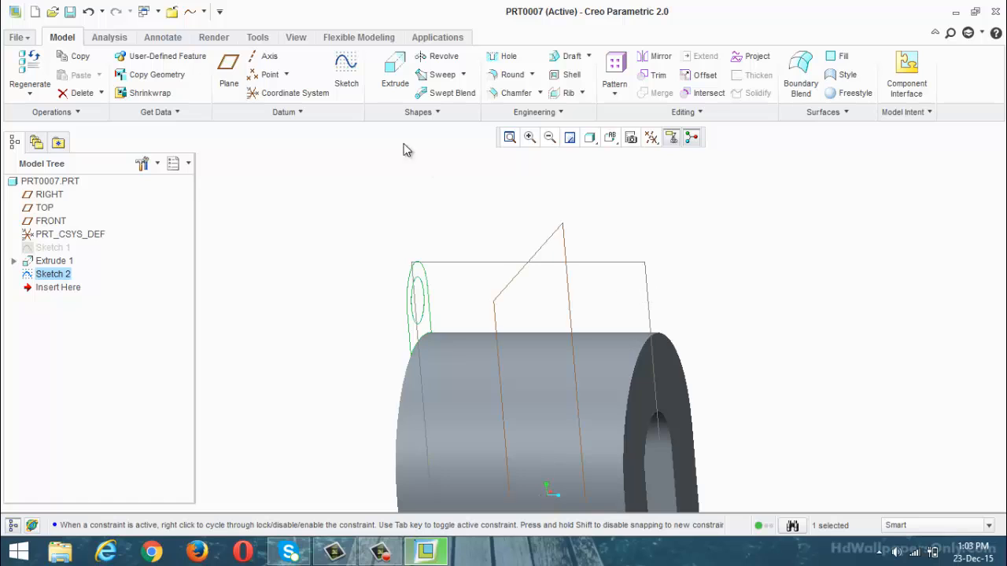
{"action": "left_click", "coordinate": [394, 79]}
{"action": "left_click", "coordinate": [158, 75]}
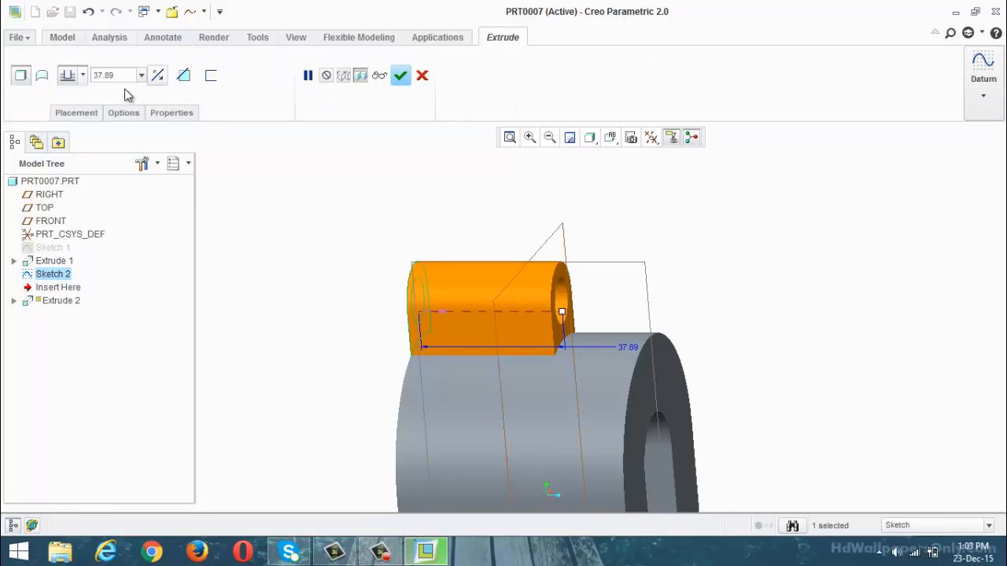
{"action": "double_click", "coordinate": [120, 77]}
{"action": "type", "text": "10"}
{"action": "key", "text": "Return"}
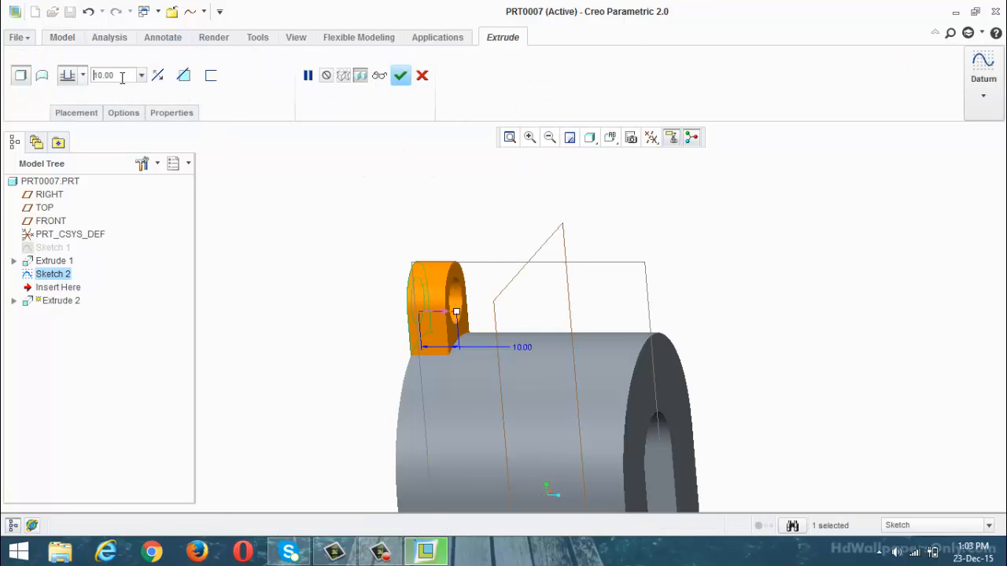
{"action": "left_click", "coordinate": [400, 75]}
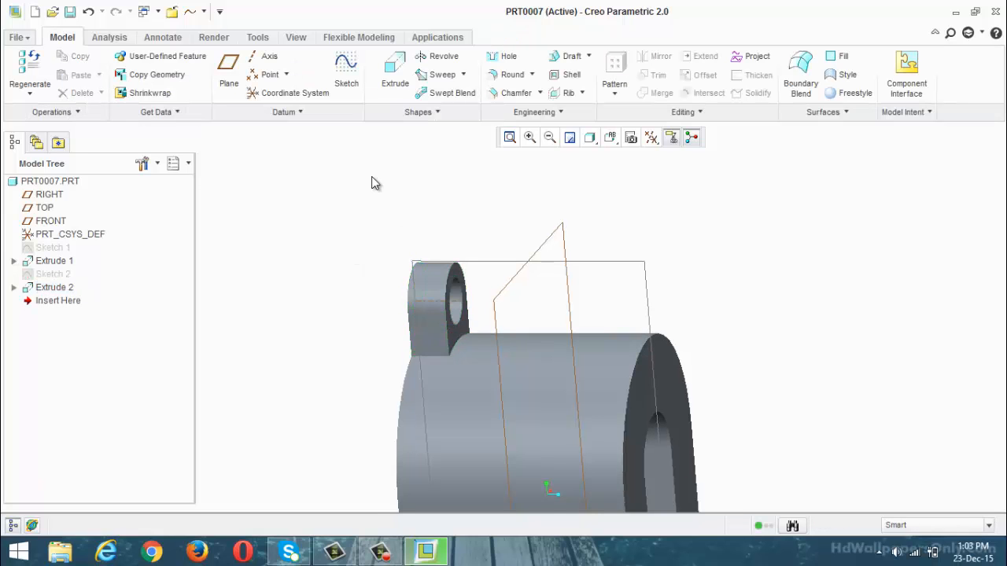
{"action": "middle_click_drag", "start_coordinate": [371, 182], "coordinate": [365, 229]}
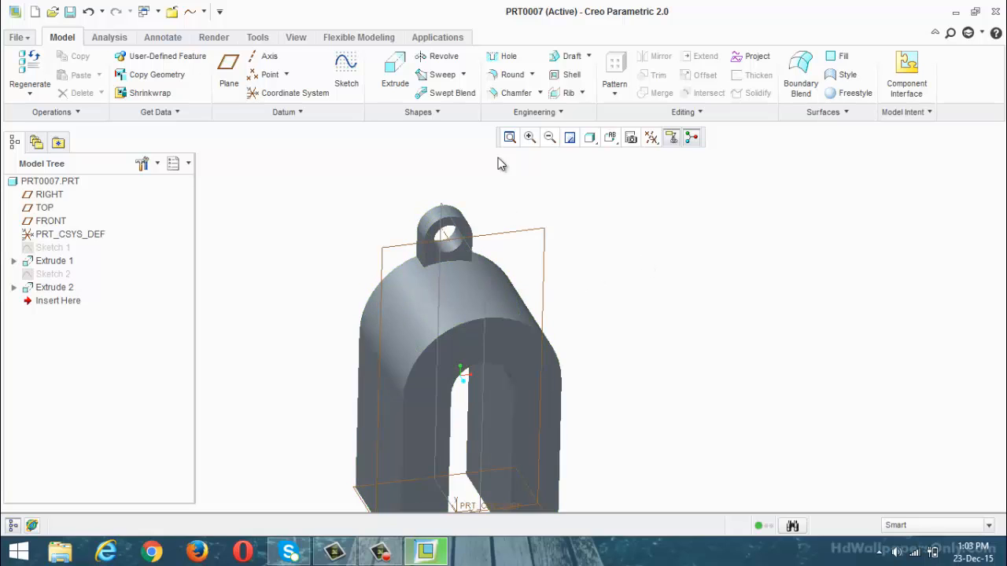
{"action": "scroll", "coordinate": [524, 291], "scroll_direction": "down", "scroll_amount": 3}
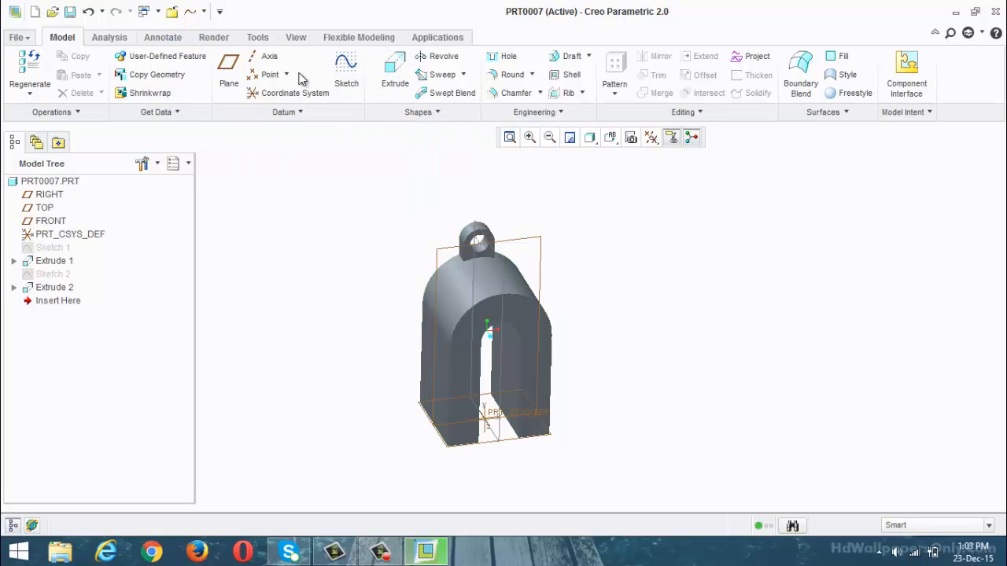
{"action": "left_click", "coordinate": [228, 71]}
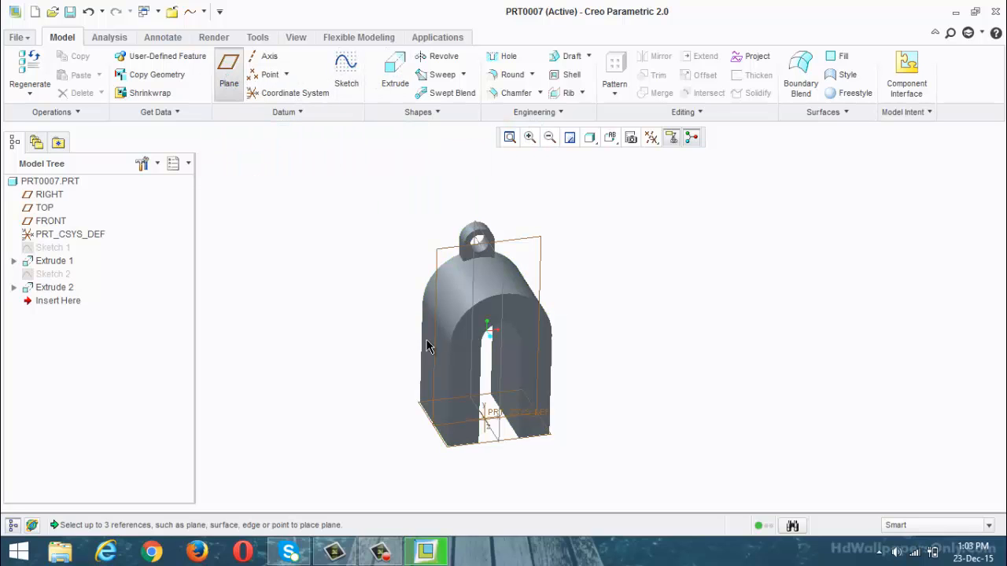
{"action": "left_click", "coordinate": [500, 439]}
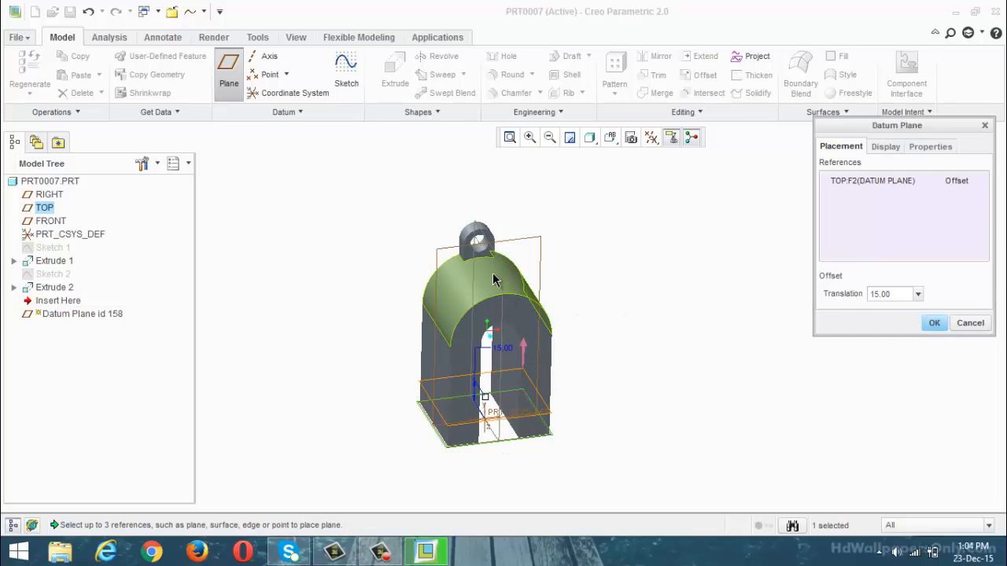
{"action": "left_click", "coordinate": [964, 323]}
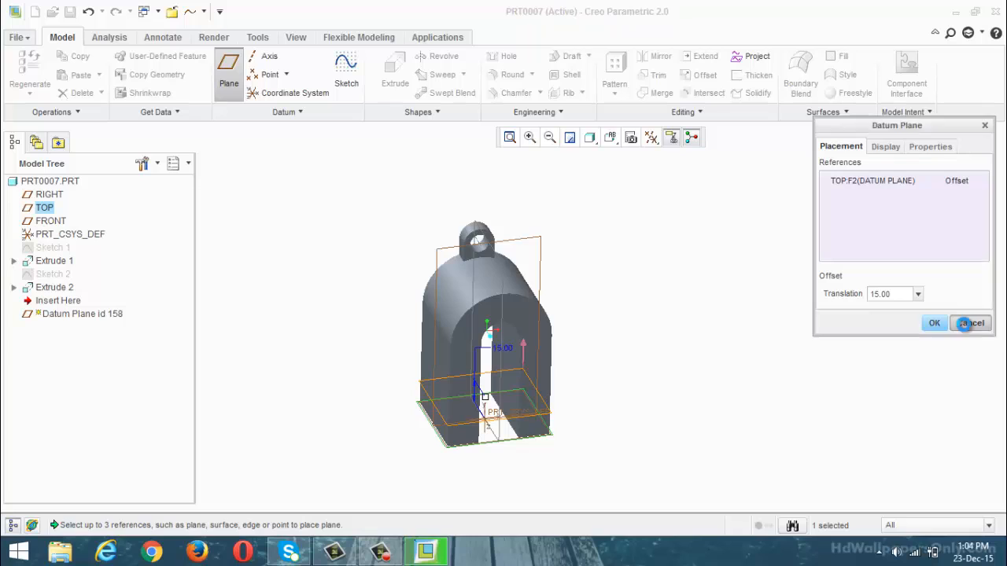
{"action": "left_click", "coordinate": [476, 291]}
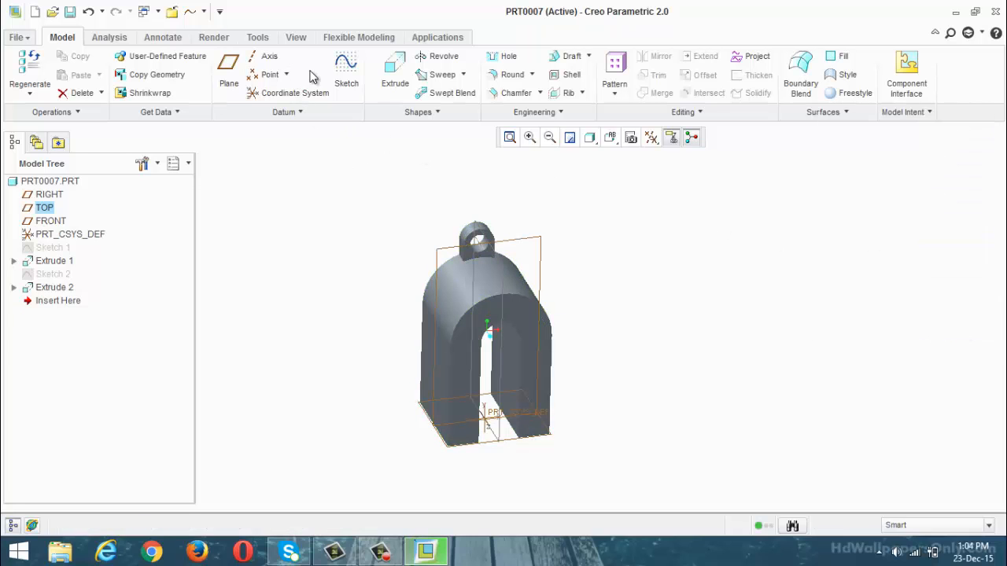
Start a datum plane on the arch's outer curved surface and set its placement constraint to Tangent.
{"action": "left_click", "coordinate": [228, 71]}
{"action": "left_click", "coordinate": [493, 285]}
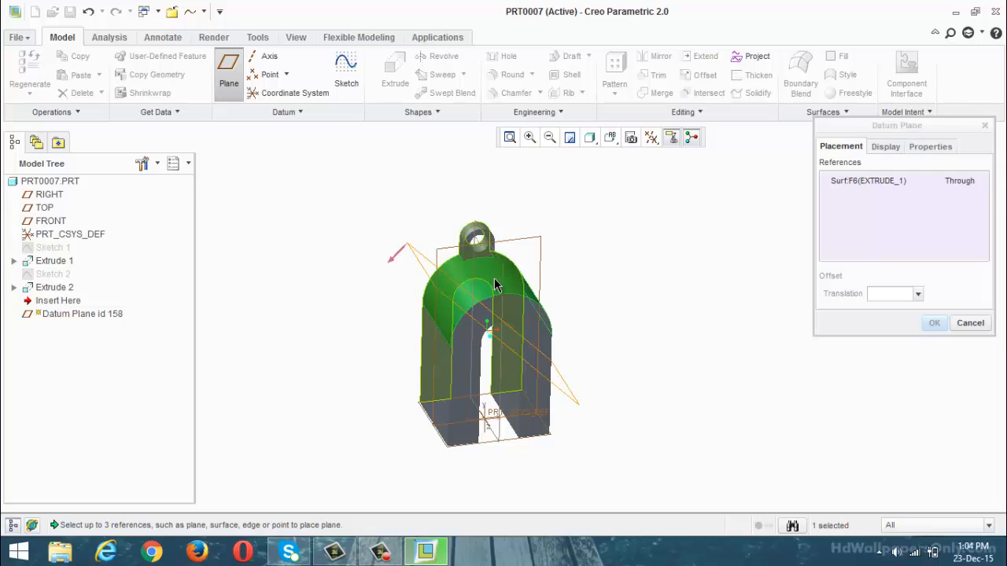
{"action": "left_click", "coordinate": [982, 183]}
{"action": "left_click", "coordinate": [960, 206]}
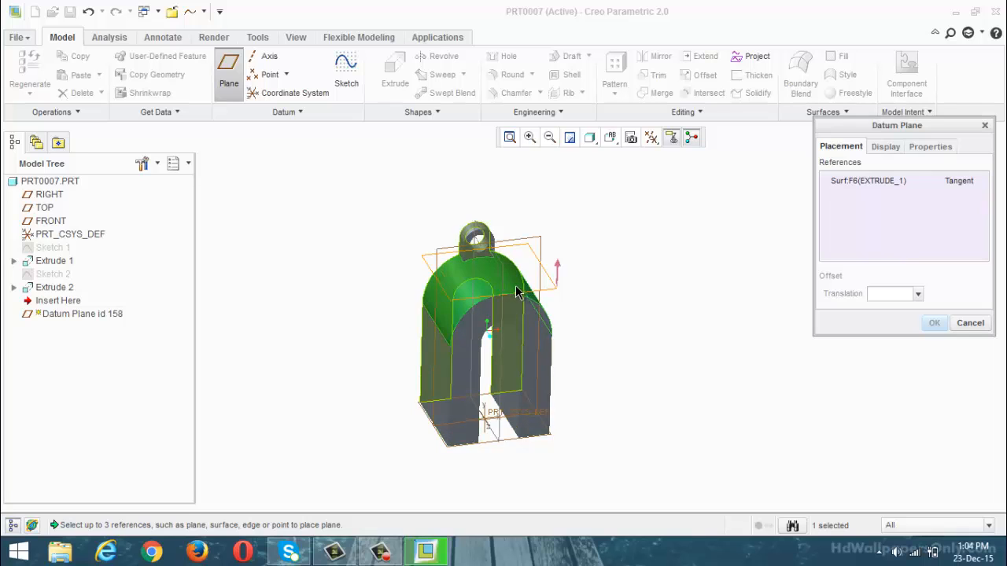
{"action": "scroll", "coordinate": [483, 285], "scroll_direction": "up", "scroll_amount": 5}
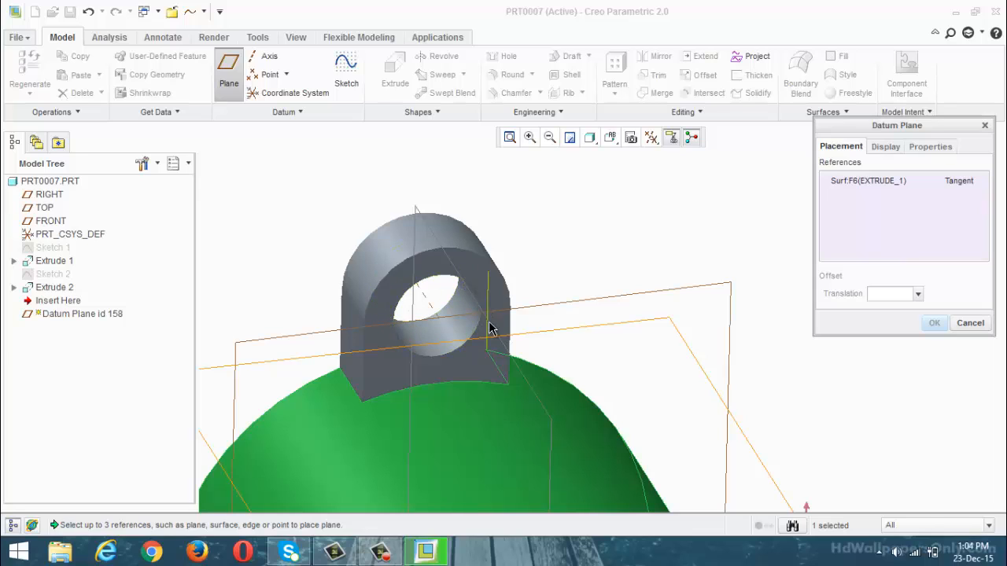
{"action": "left_click", "coordinate": [620, 295], "text": "ctrl"}
{"action": "scroll", "coordinate": [584, 303], "scroll_direction": "up", "scroll_amount": 2}
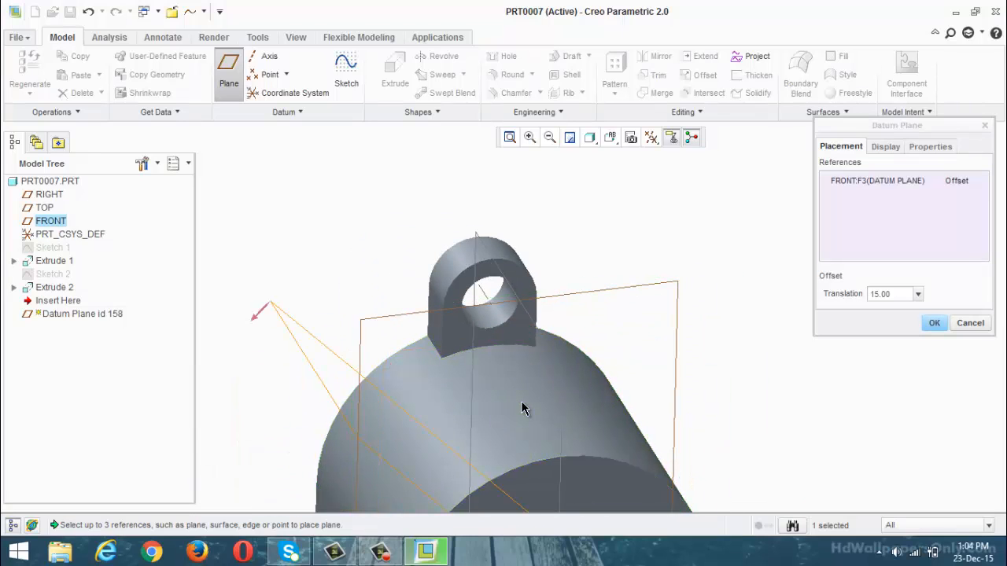
Select the arch's outer curved surface as the datum plane reference and set its placement constraint to Tangent.
{"action": "left_click", "coordinate": [541, 398]}
{"action": "scroll", "coordinate": [695, 337], "scroll_direction": "up", "scroll_amount": 3}
{"action": "scroll", "coordinate": [724, 348], "scroll_direction": "down", "scroll_amount": 2}
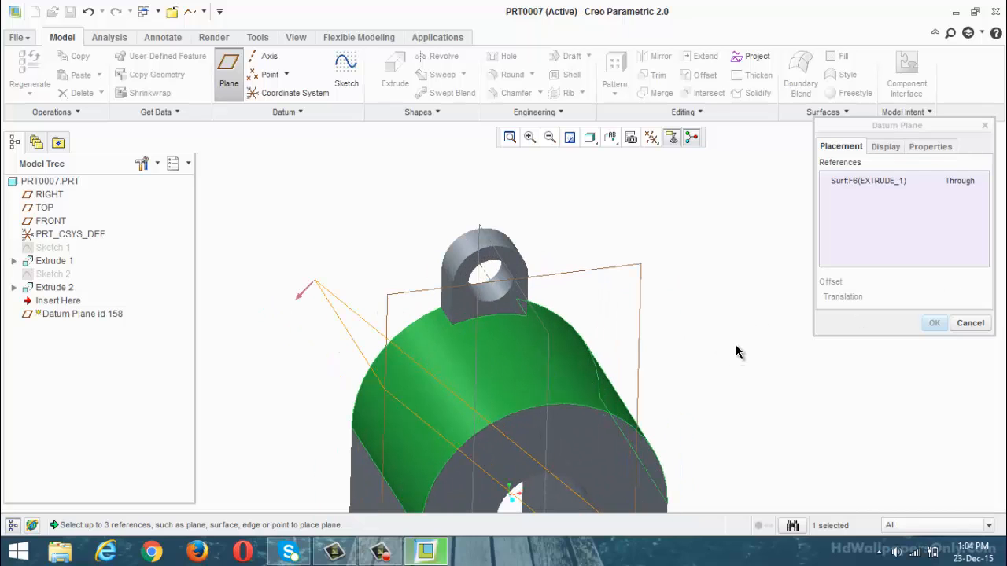
{"action": "left_click", "coordinate": [976, 181]}
{"action": "left_click", "coordinate": [965, 206]}
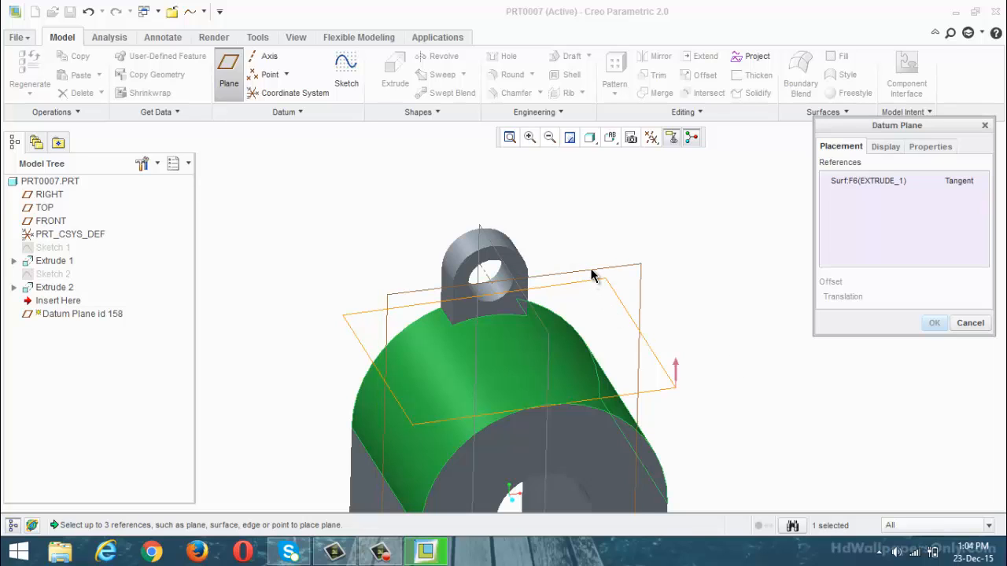
Try the tab hole's edge as a second datum plane reference and remove it from the references.
{"action": "left_click", "coordinate": [507, 268], "text": "ctrl"}
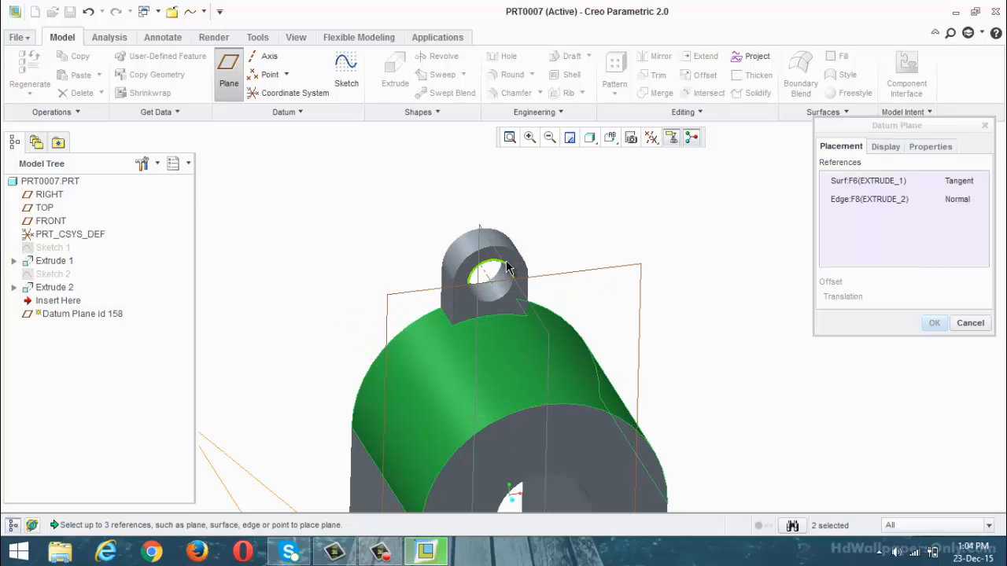
{"action": "left_click", "coordinate": [972, 202]}
{"action": "left_click", "coordinate": [972, 202]}
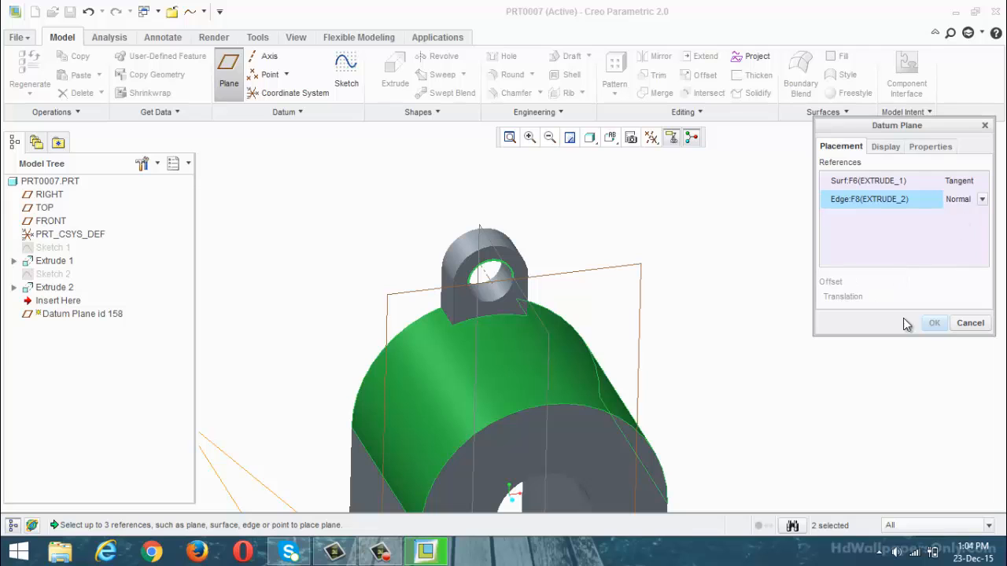
{"action": "key", "text": "Delete"}
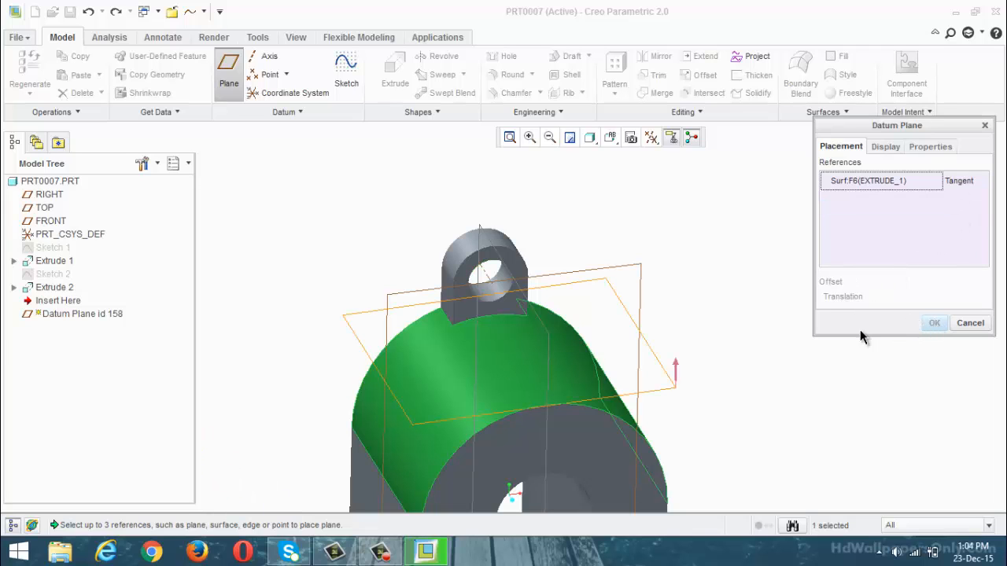
Add the RIGHT plane as a Normal reference and create the datum plane tangent to the arch.
{"action": "scroll", "coordinate": [549, 239], "scroll_direction": "up", "scroll_amount": 2}
{"action": "scroll", "coordinate": [618, 314], "scroll_direction": "down", "scroll_amount": 1}
{"action": "middle_click_drag", "start_coordinate": [700, 366], "coordinate": [694, 325]}
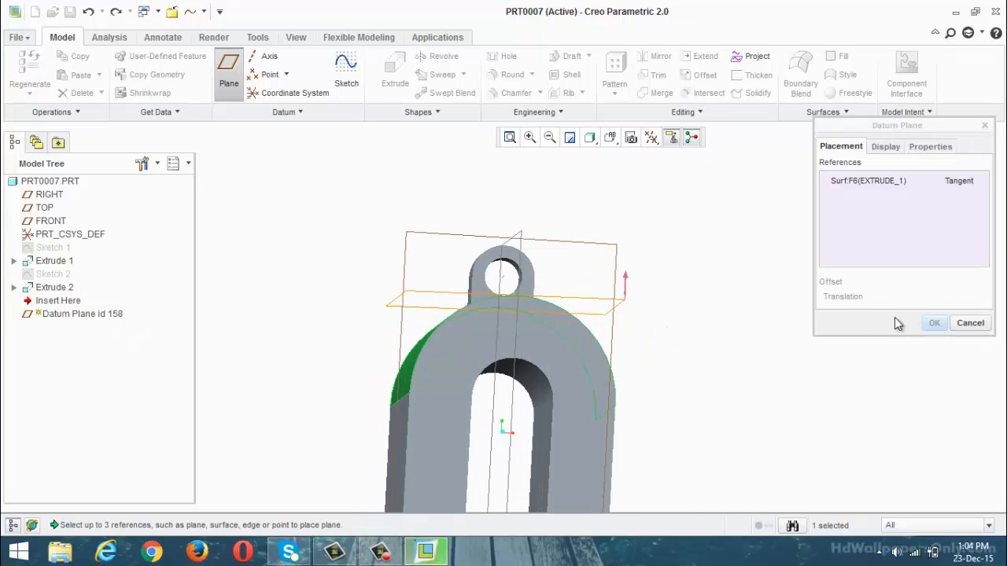
{"action": "left_click", "coordinate": [510, 244], "text": "ctrl"}
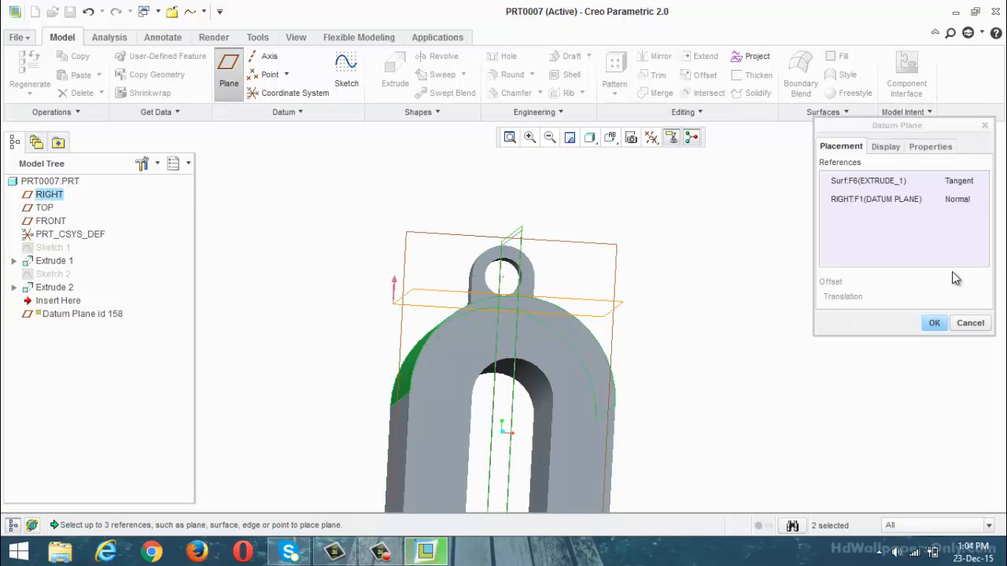
{"action": "left_click", "coordinate": [934, 322]}
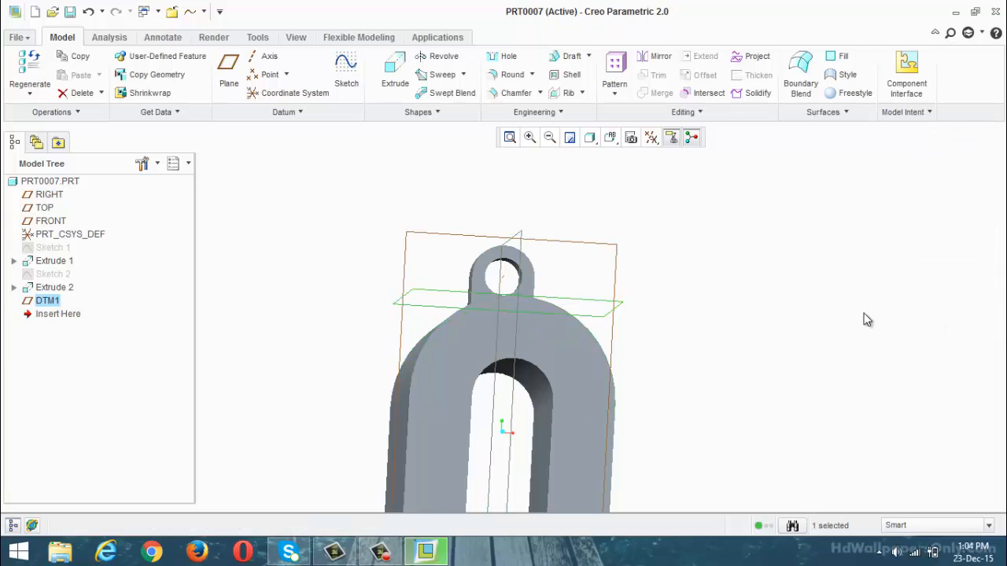
Start a sketch on the new tangent datum plane and draw a square about 27 mm wide around the origin.
{"action": "left_click", "coordinate": [346, 71]}
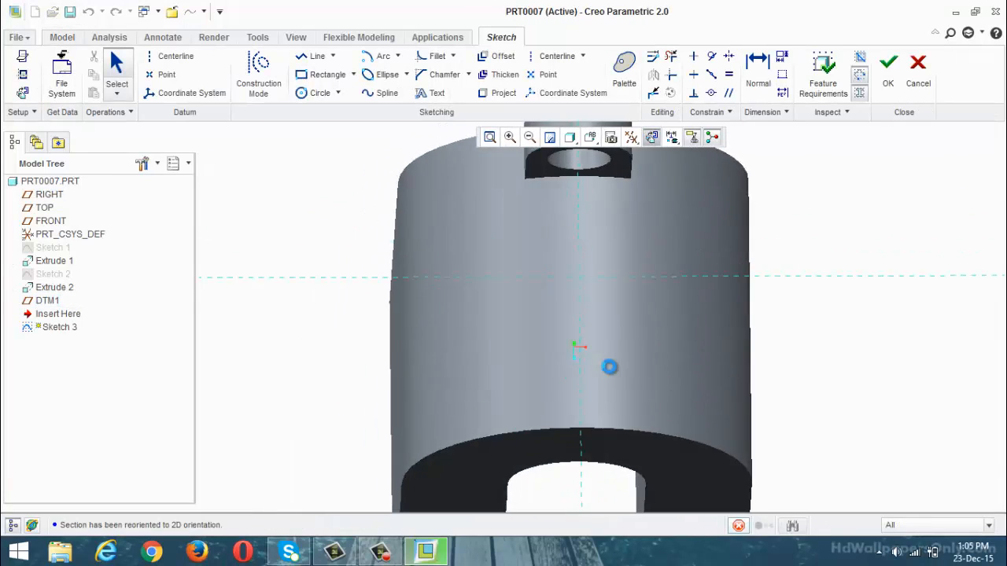
{"action": "left_click", "coordinate": [306, 76]}
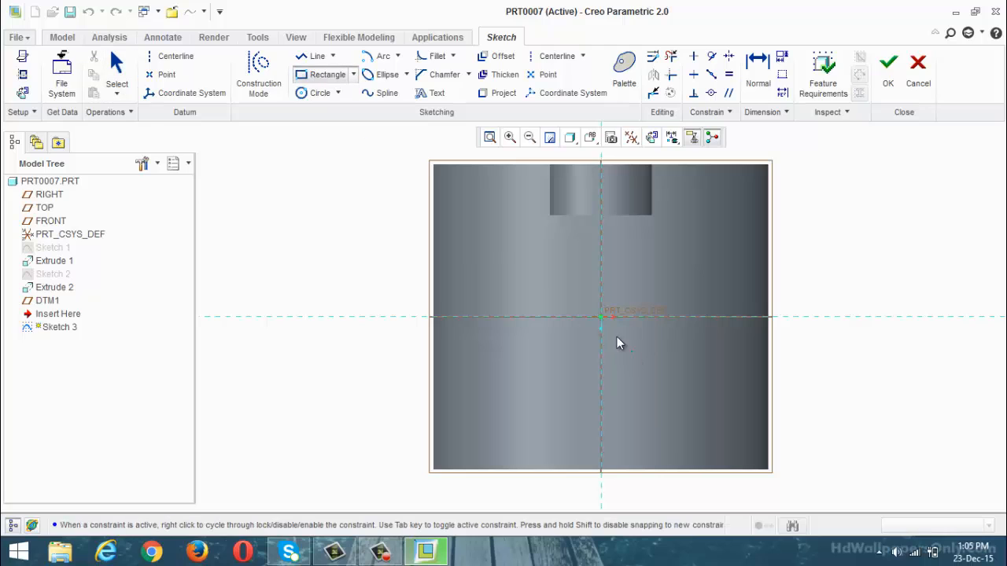
{"action": "left_click", "coordinate": [545, 260]}
{"action": "left_click", "coordinate": [683, 396]}
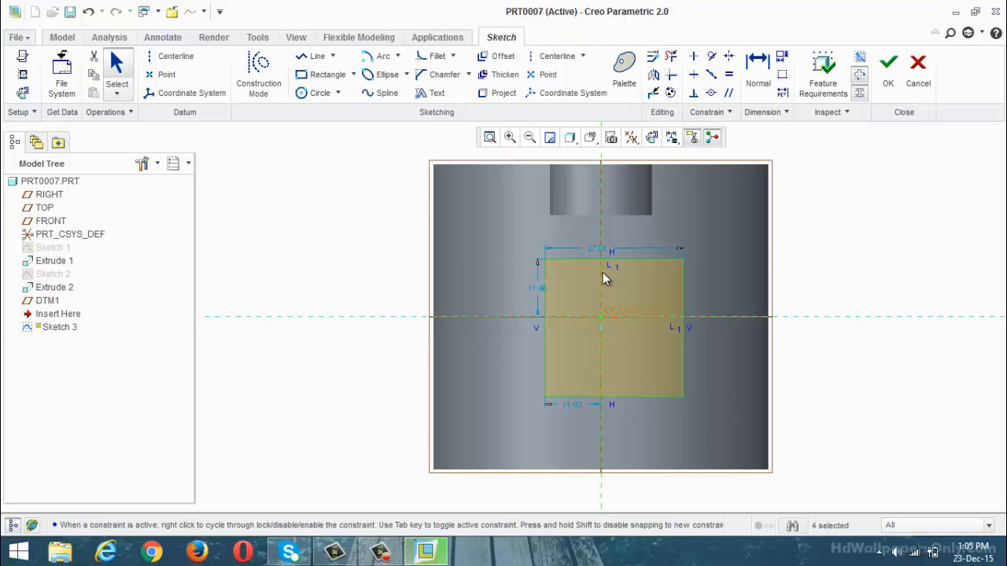
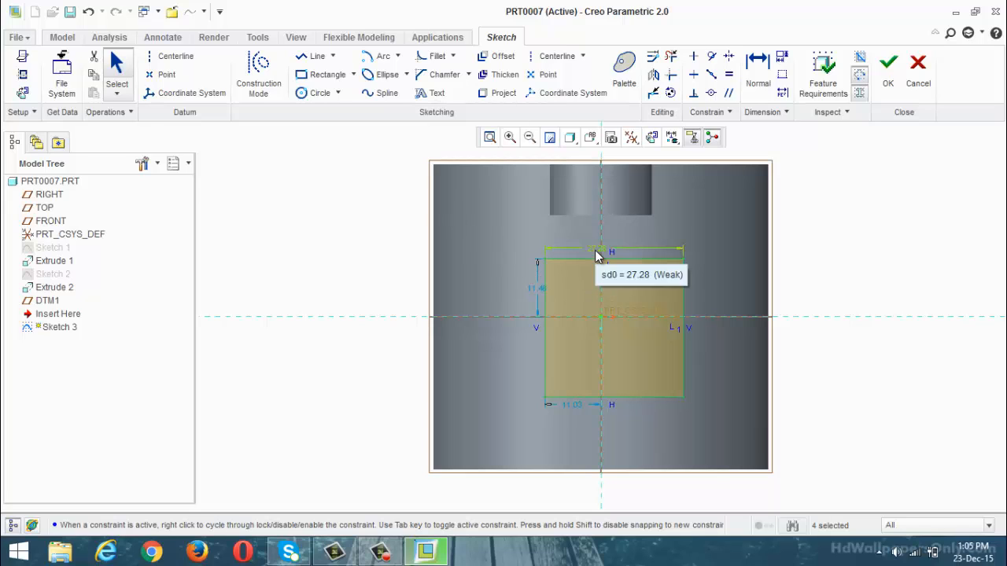
Set the square's side to 28 mm, its upper edge 13 mm from the horizontal reference and its left edge 14 mm from the vertical reference.
{"action": "double_click", "coordinate": [597, 254]}
{"action": "type", "text": "28"}
{"action": "key", "text": "Return"}
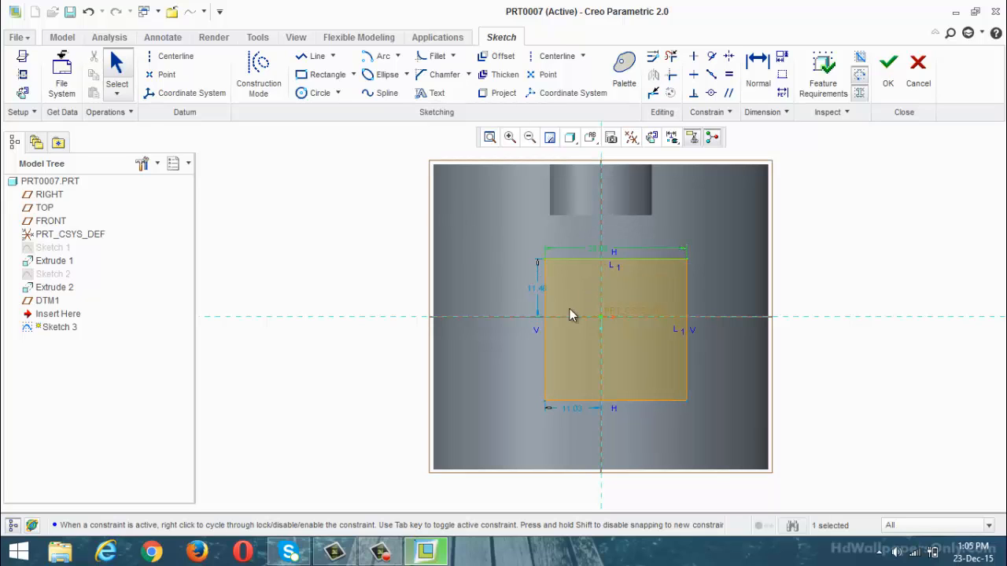
{"action": "double_click", "coordinate": [540, 291]}
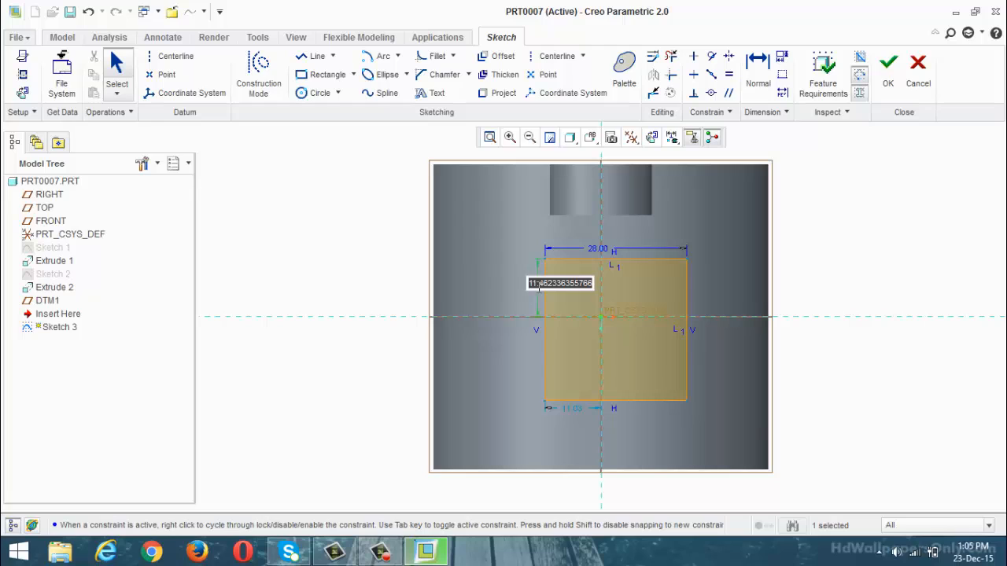
{"action": "type", "text": "1"}
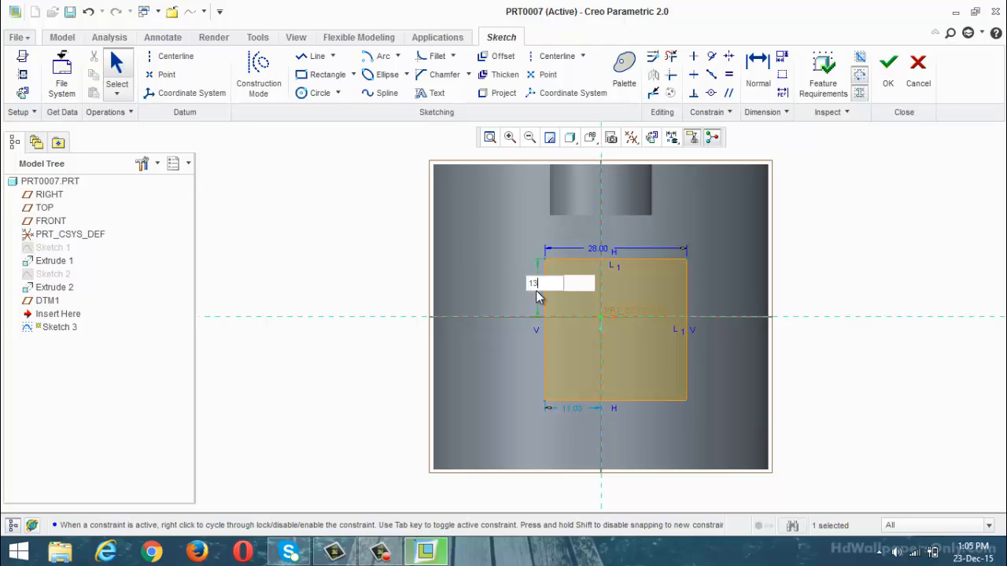
{"action": "type", "text": "3"}
{"action": "key", "text": "Return"}
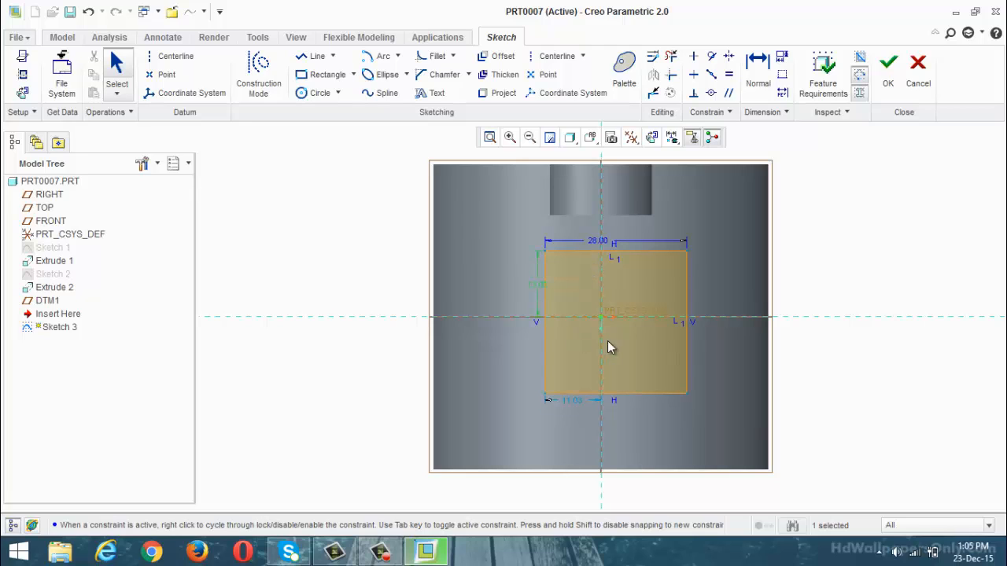
{"action": "double_click", "coordinate": [576, 402]}
{"action": "type", "text": "14"}
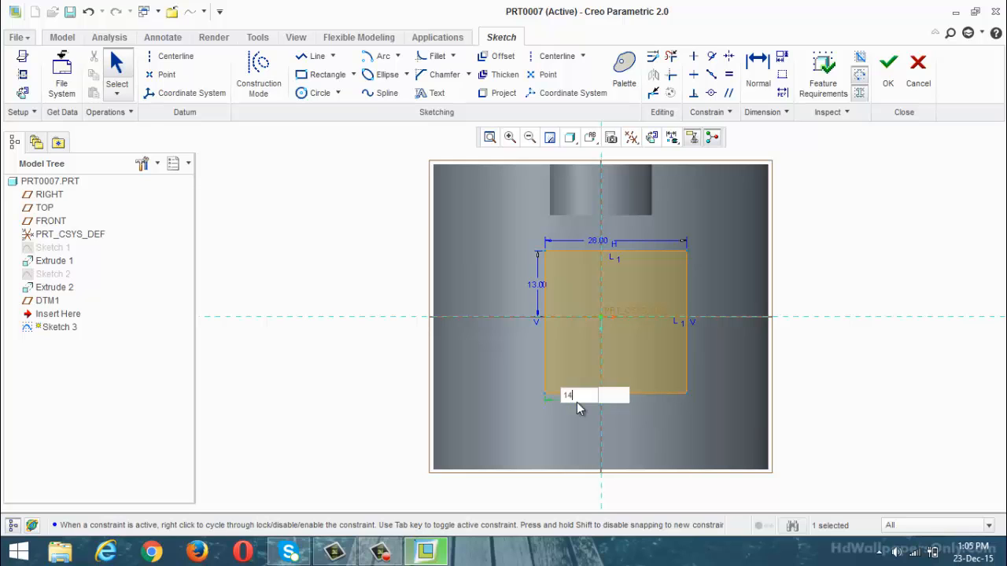
{"action": "key", "text": "Return"}
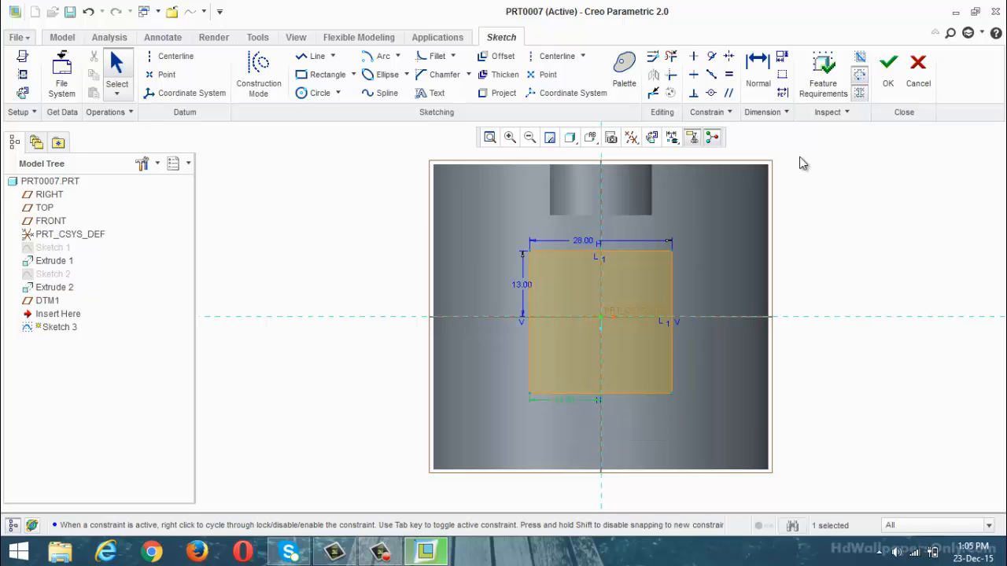
Finish the square sketch and extrude it as a 4 mm deep cut down into the arch.
{"action": "left_click", "coordinate": [889, 79]}
{"action": "mouse_move", "coordinate": [771, 346]}
{"action": "middle_mouse_down"}
{"action": "mouse_move", "coordinate": [763, 288]}
{"action": "mouse_move", "coordinate": [413, 351]}
{"action": "mouse_move", "coordinate": [386, 287]}
{"action": "middle_mouse_up"}
{"action": "left_click", "coordinate": [395, 71]}
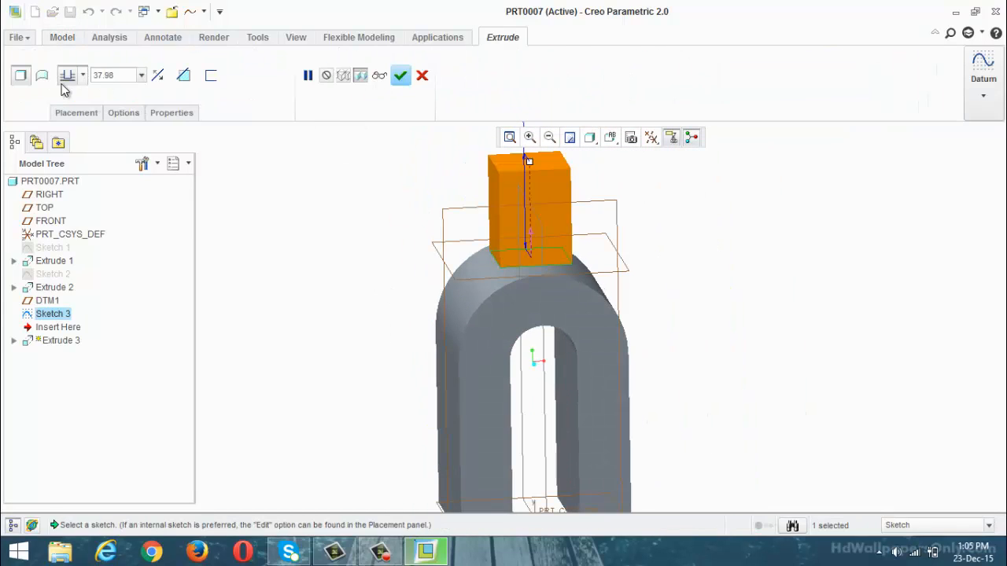
{"action": "left_click", "coordinate": [158, 76]}
{"action": "double_click", "coordinate": [102, 78]}
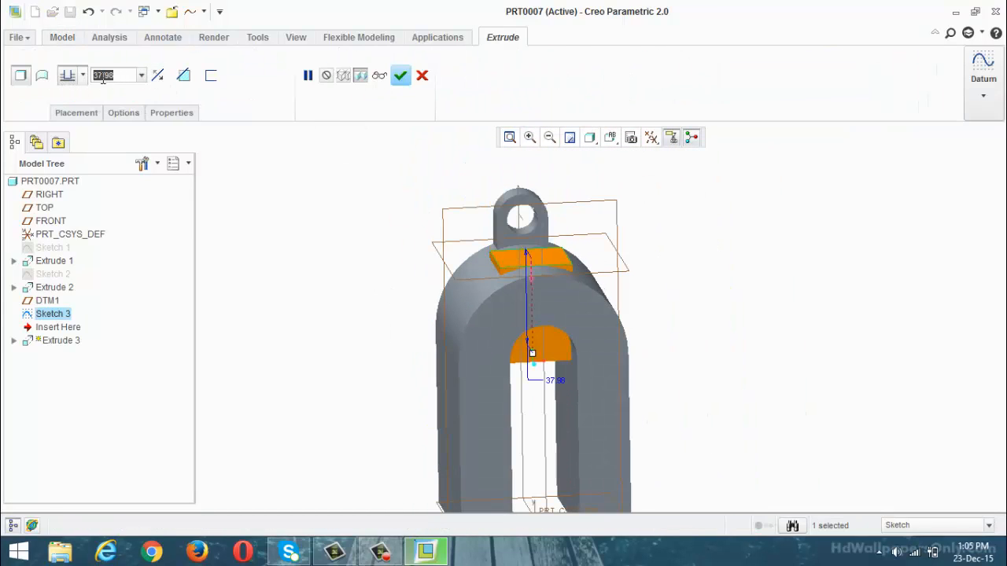
{"action": "type", "text": "4"}
{"action": "key", "text": "Return"}
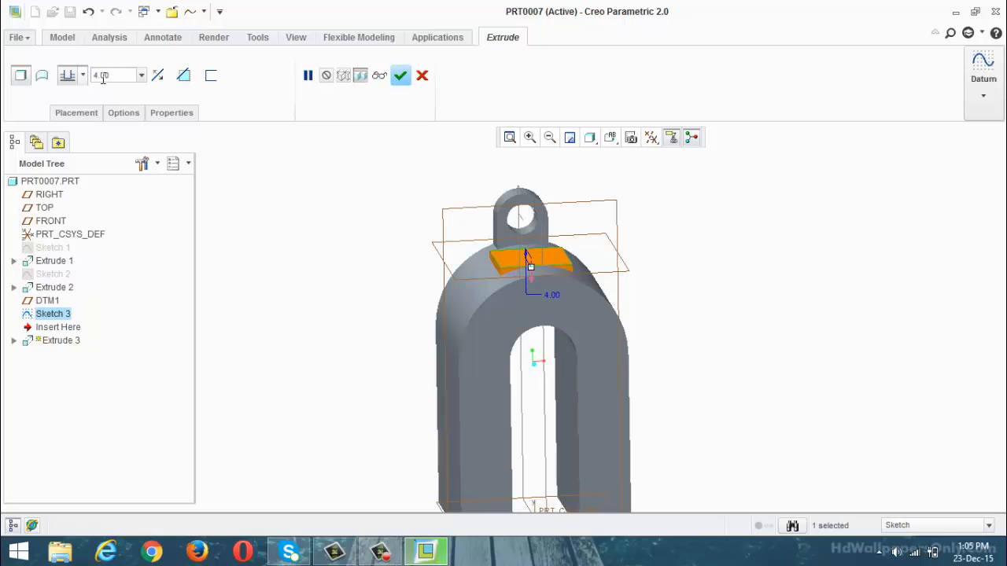
{"action": "left_click", "coordinate": [183, 75]}
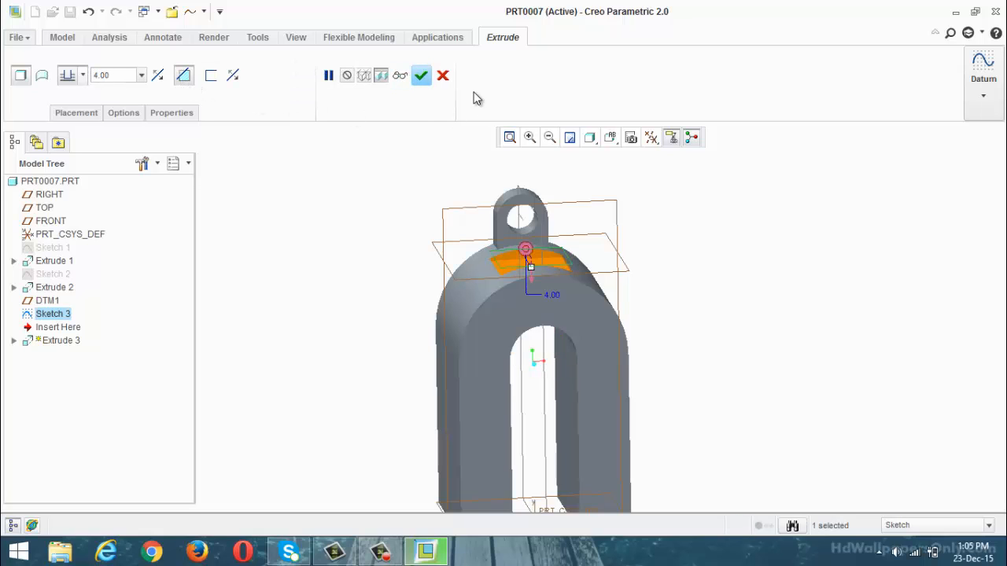
{"action": "left_click", "coordinate": [421, 75]}
Start a sketch on the flat floor of the square pocket.
{"action": "middle_click_drag", "start_coordinate": [321, 205], "coordinate": [326, 241]}
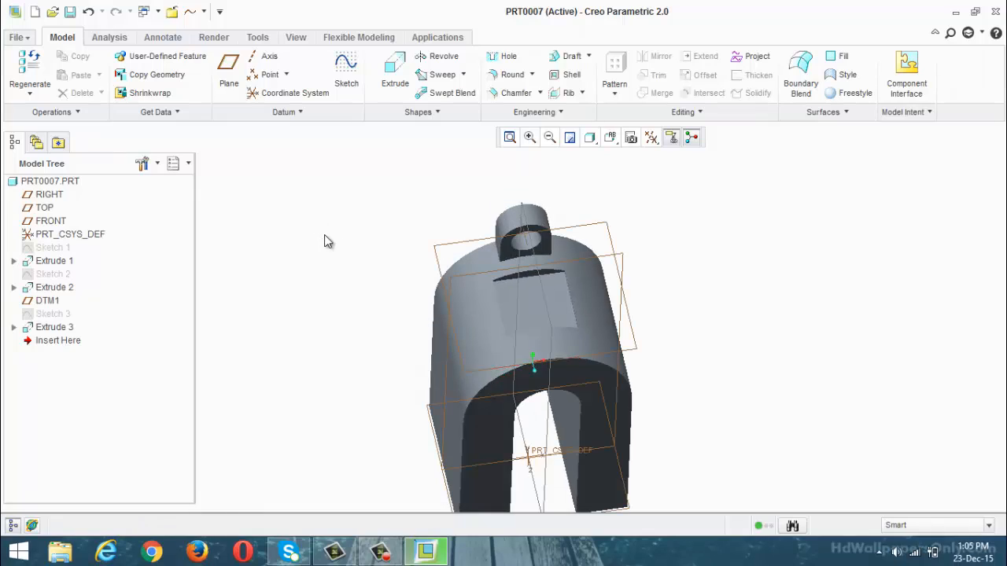
{"action": "left_click", "coordinate": [346, 74]}
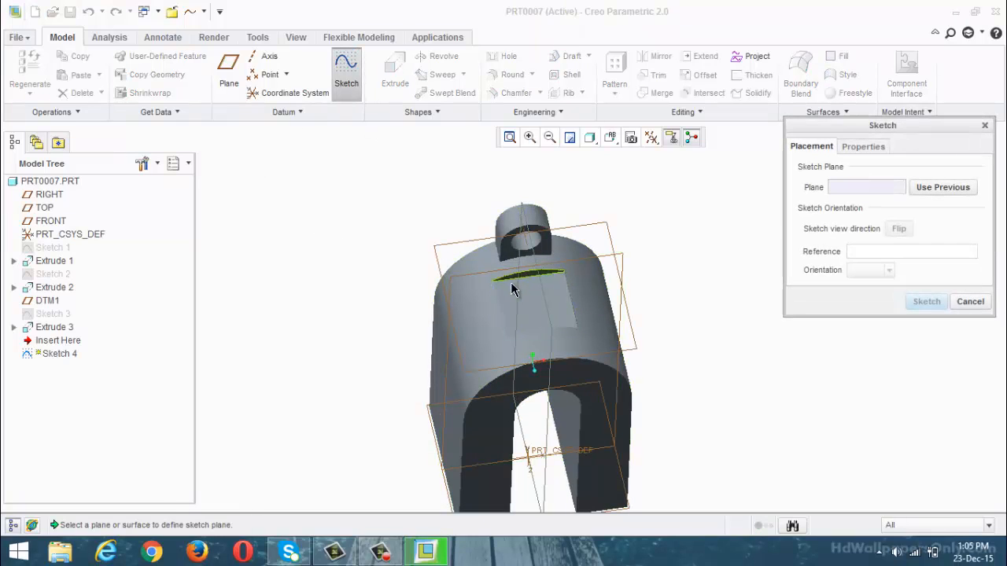
{"action": "left_click", "coordinate": [517, 295]}
{"action": "left_click", "coordinate": [926, 302]}
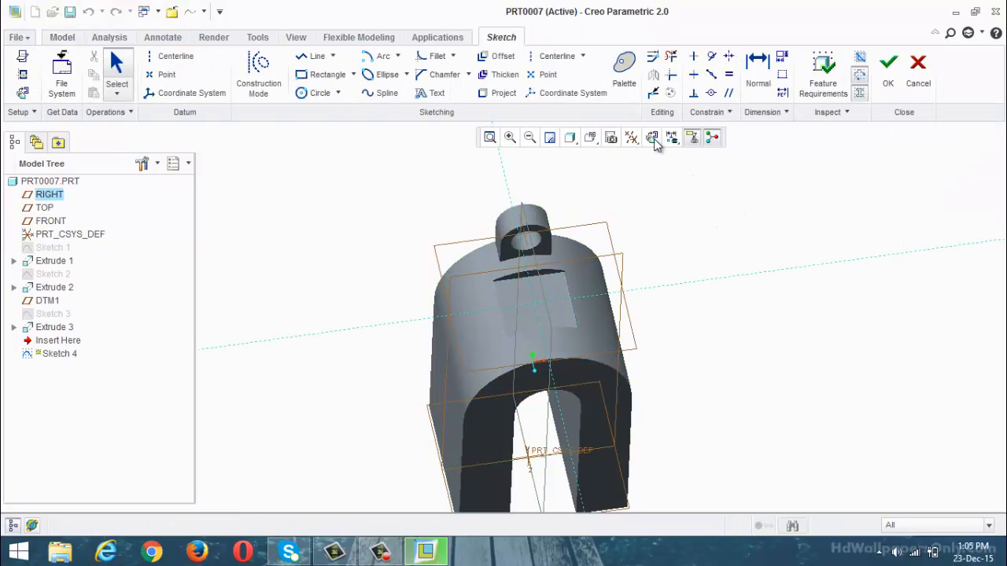
Draw a circle centred on the origin in the pocket and set its diameter to 12 mm.
{"action": "left_click", "coordinate": [304, 94]}
{"action": "left_click", "coordinate": [600, 317]}
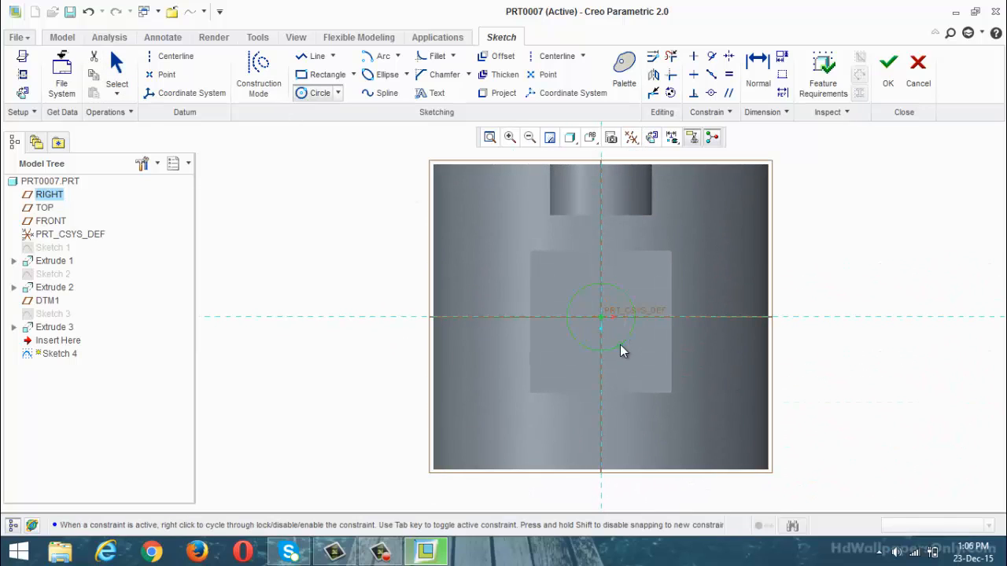
{"action": "left_click", "coordinate": [623, 340]}
{"action": "double_click", "coordinate": [550, 286]}
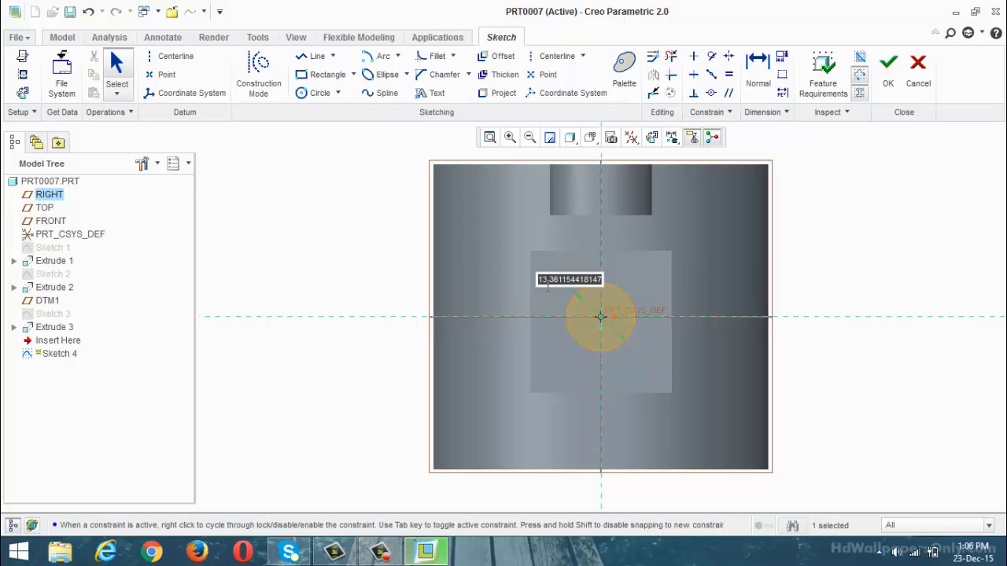
{"action": "type", "text": "12"}
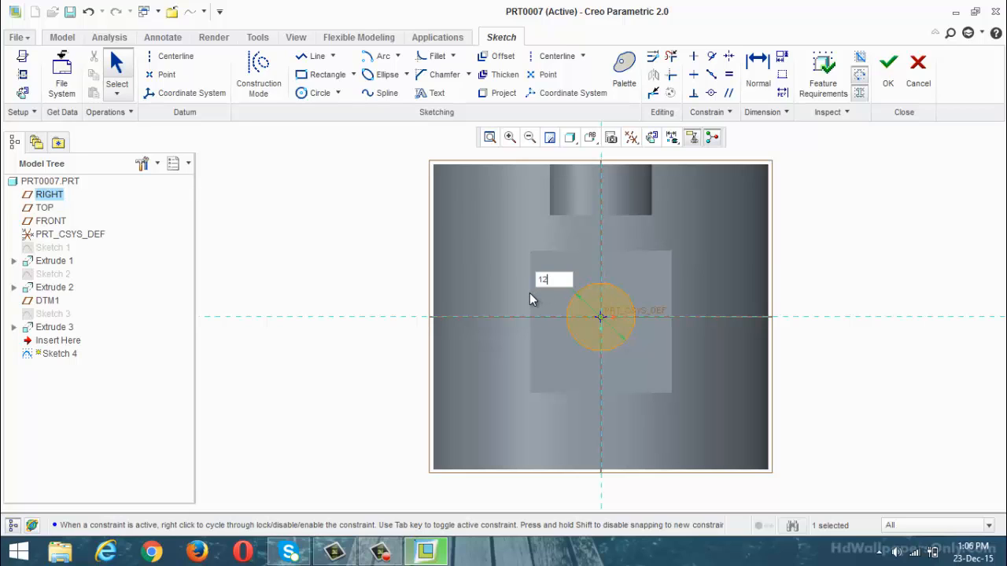
{"action": "key", "text": "Return"}
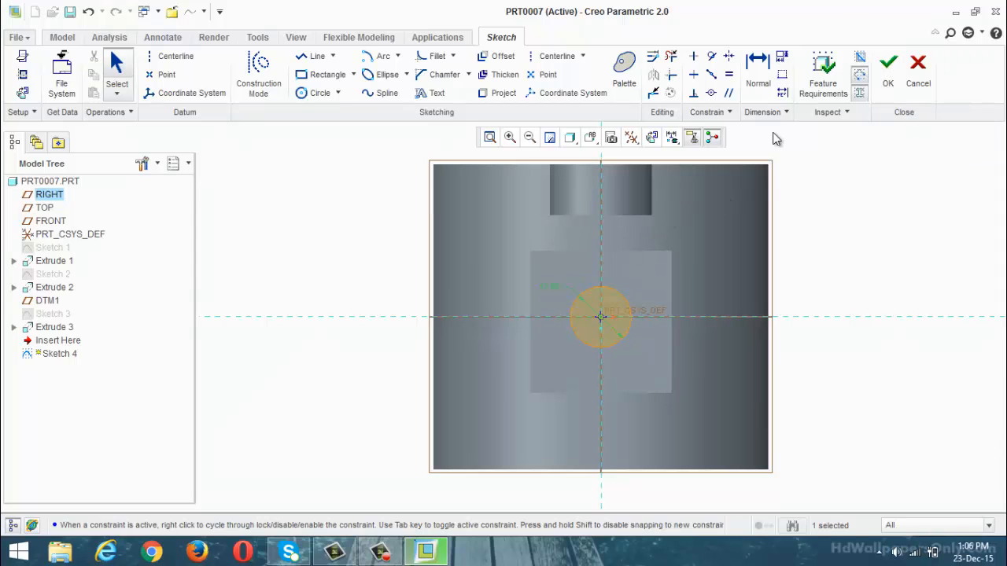
Finish the circle sketch and extrude it downward as a cut through all material of the arch.
{"action": "left_click", "coordinate": [887, 74]}
{"action": "middle_click_drag", "start_coordinate": [789, 269], "coordinate": [787, 231]}
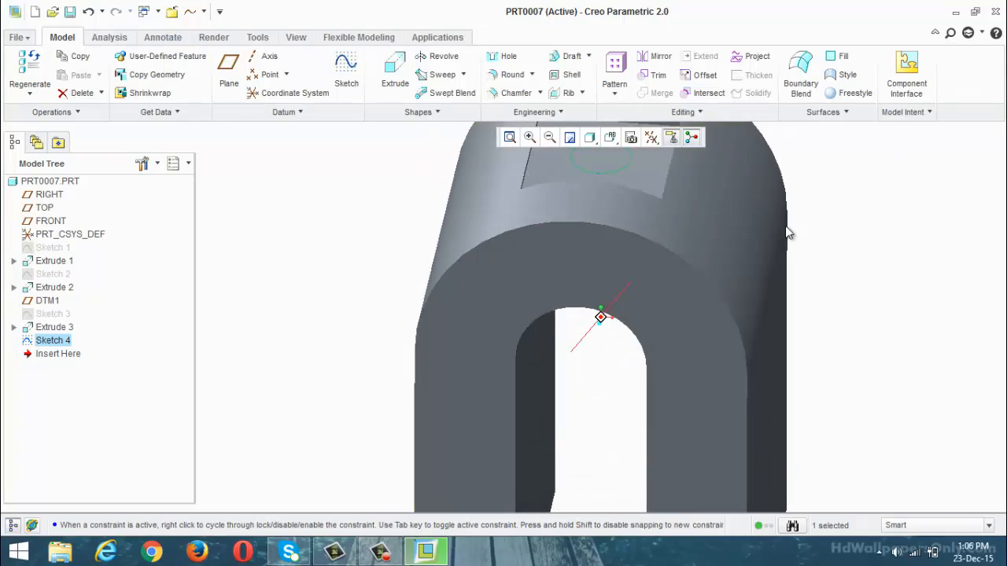
{"action": "left_click", "coordinate": [395, 72]}
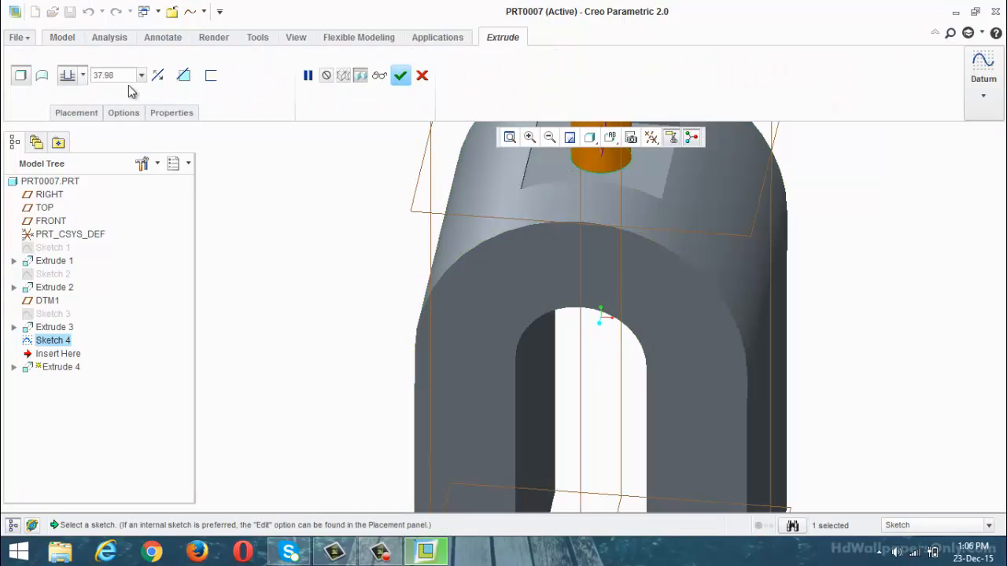
{"action": "left_click", "coordinate": [157, 74]}
{"action": "left_click", "coordinate": [83, 75]}
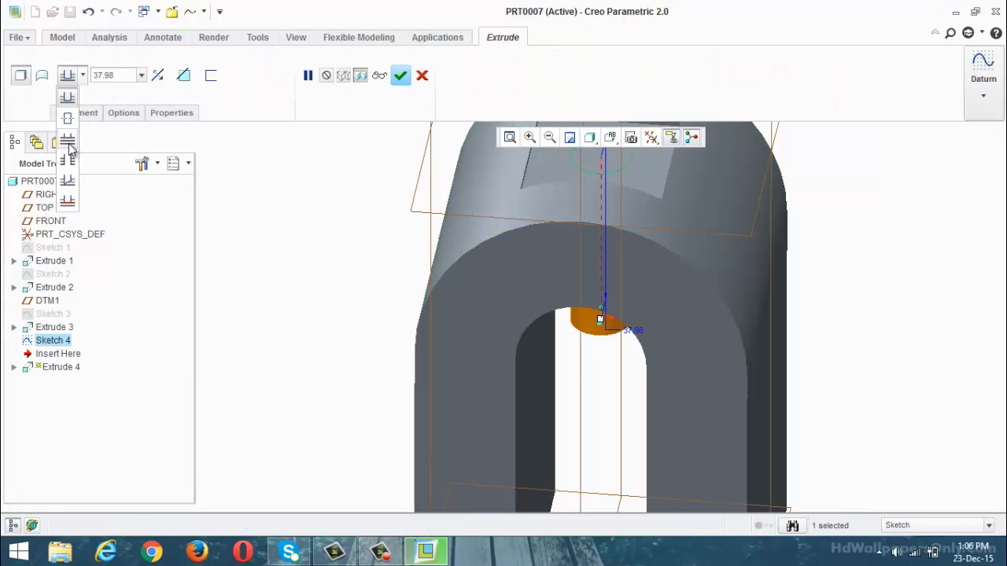
{"action": "left_click", "coordinate": [78, 154]}
{"action": "left_click", "coordinate": [184, 76]}
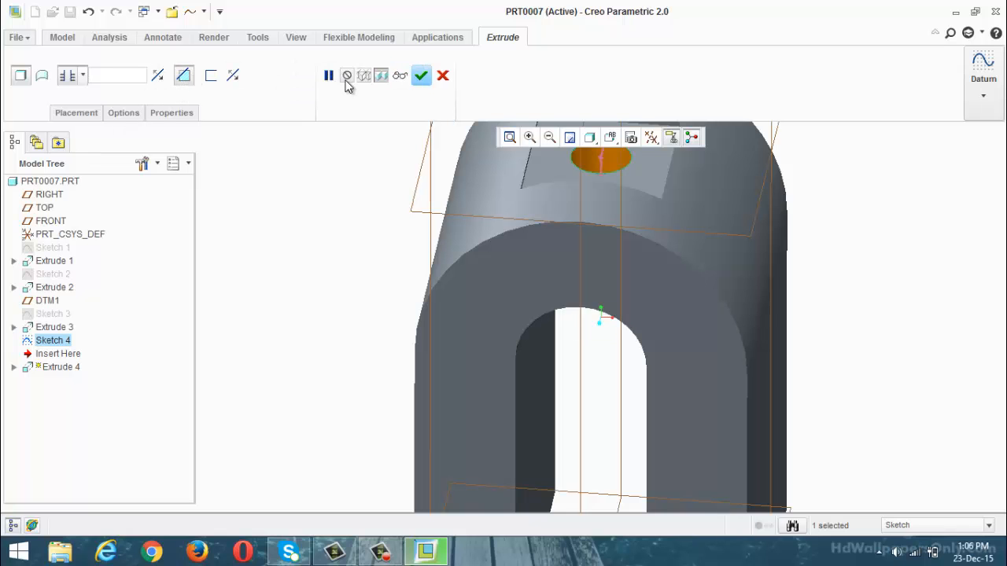
{"action": "left_click", "coordinate": [401, 75]}
{"action": "scroll", "coordinate": [358, 322], "scroll_direction": "down", "scroll_amount": 3}
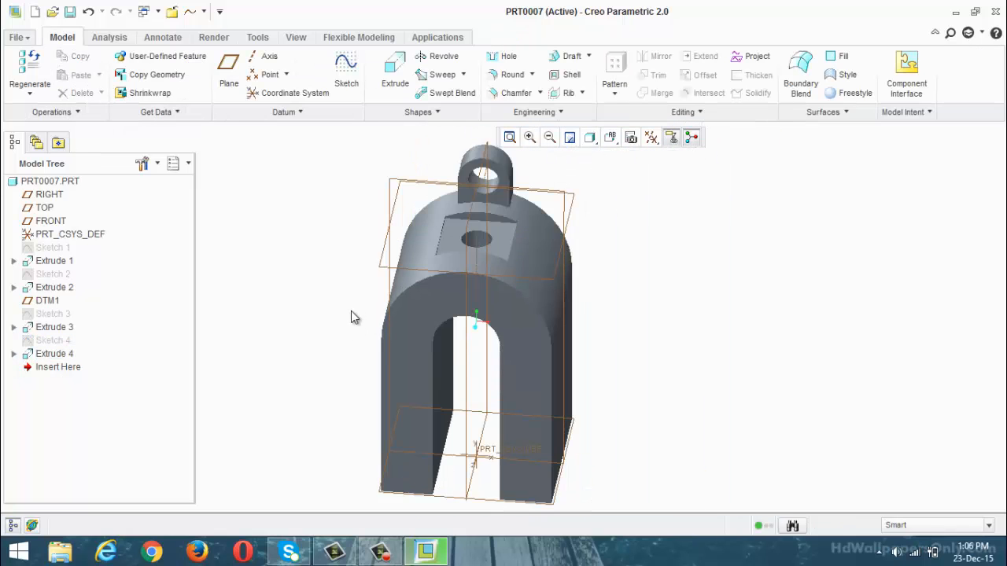
{"action": "middle_click_drag", "start_coordinate": [351, 317], "coordinate": [398, 312]}
{"action": "left_click", "coordinate": [399, 313]}
{"action": "scroll", "coordinate": [399, 314], "scroll_direction": "down", "scroll_amount": 2}
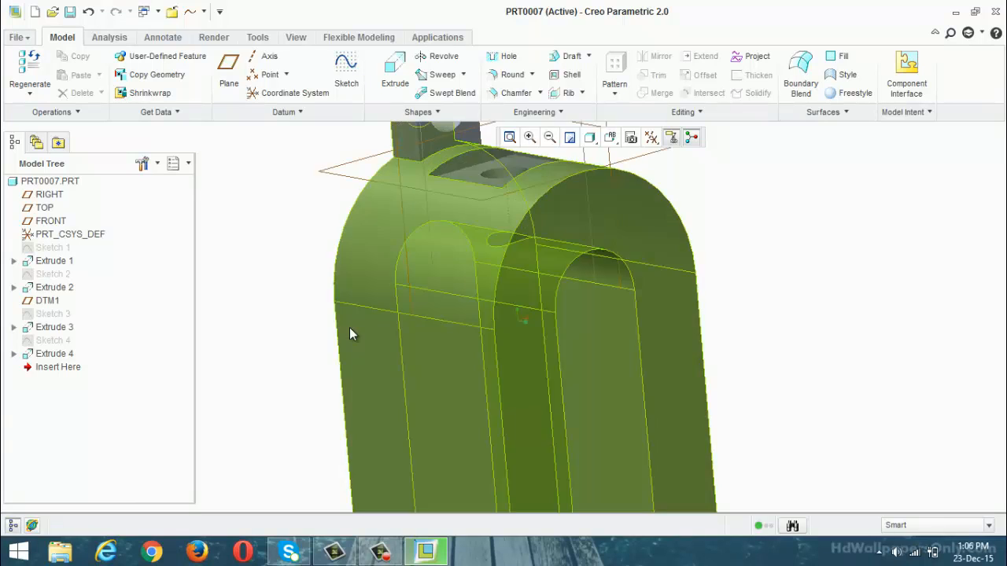
{"action": "scroll", "coordinate": [349, 328], "scroll_direction": "up", "scroll_amount": 3}
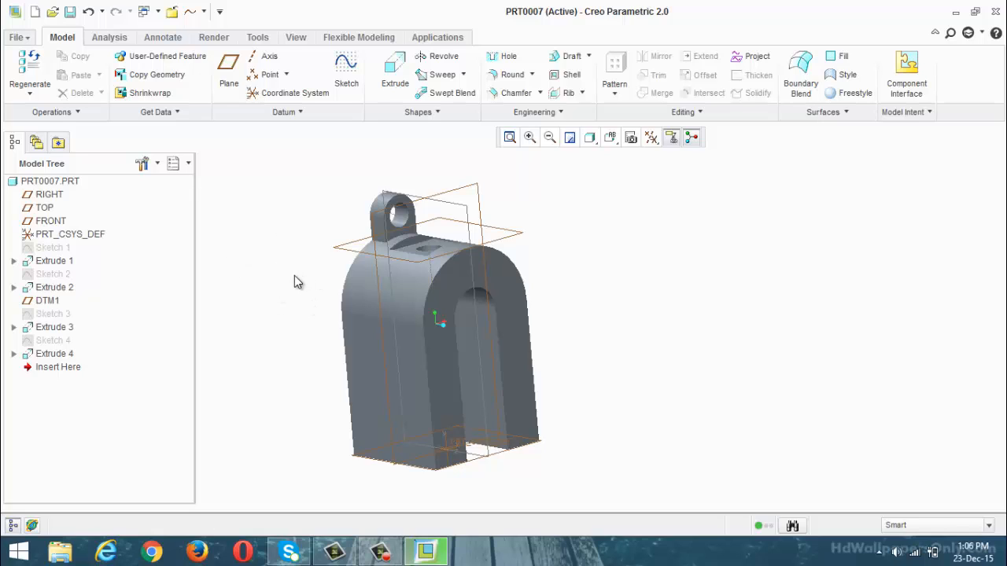
{"action": "left_click", "coordinate": [382, 552]}
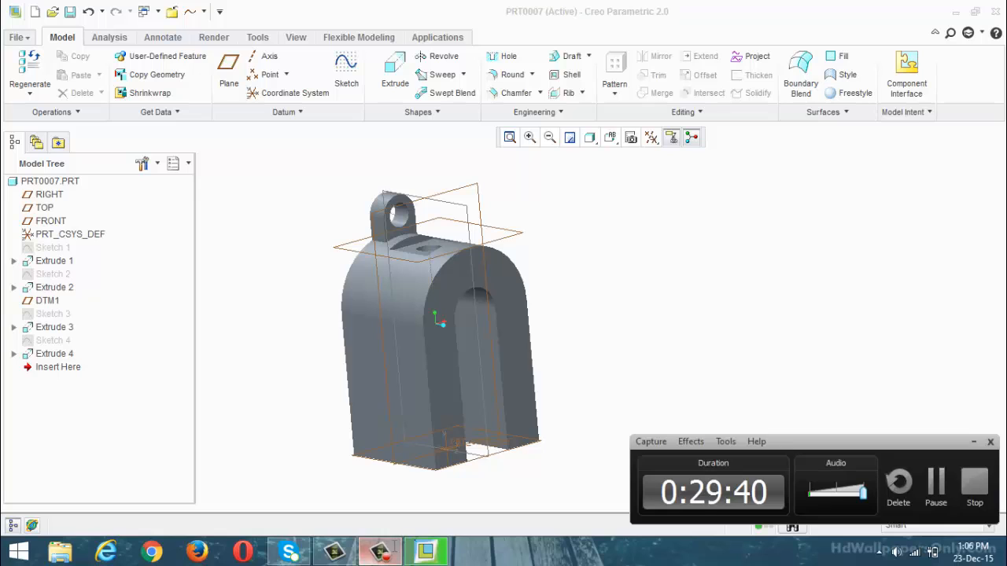
{"action": "left_click", "coordinate": [936, 483]}
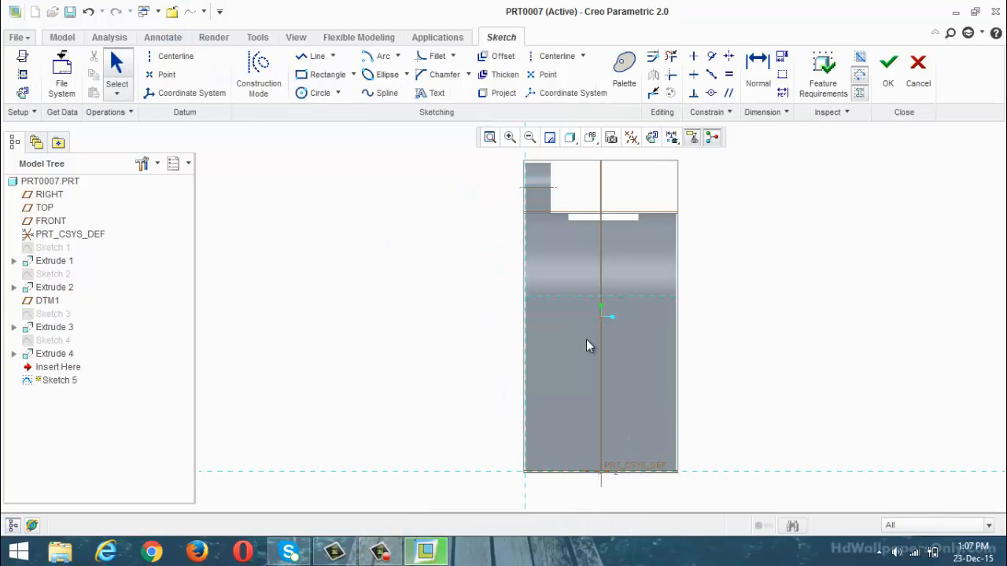
Draw a rectangle about 40 mm wide and 17 mm high on the arch's side face, rising from the horizontal reference.
{"action": "left_click", "coordinate": [322, 74]}
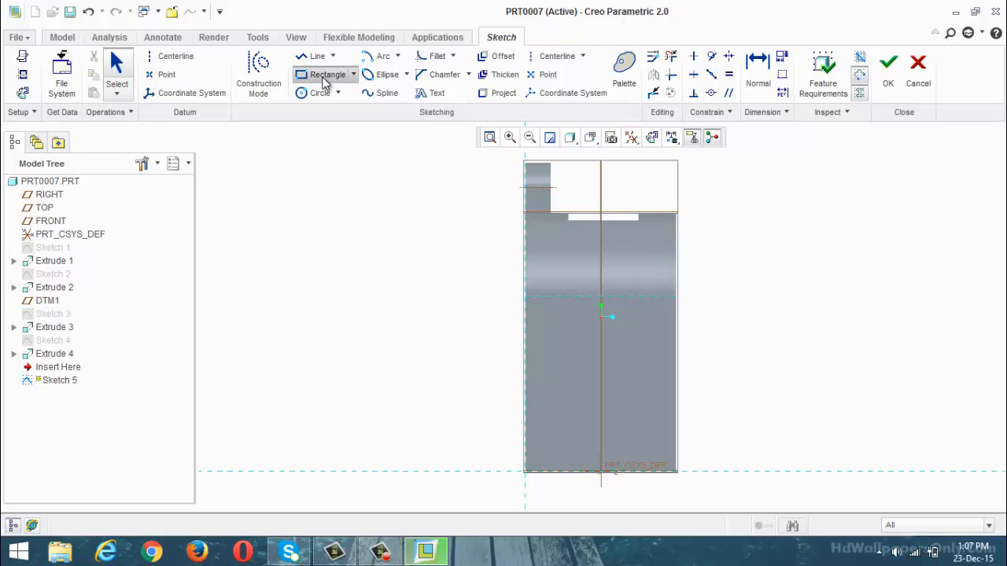
{"action": "left_click", "coordinate": [555, 296]}
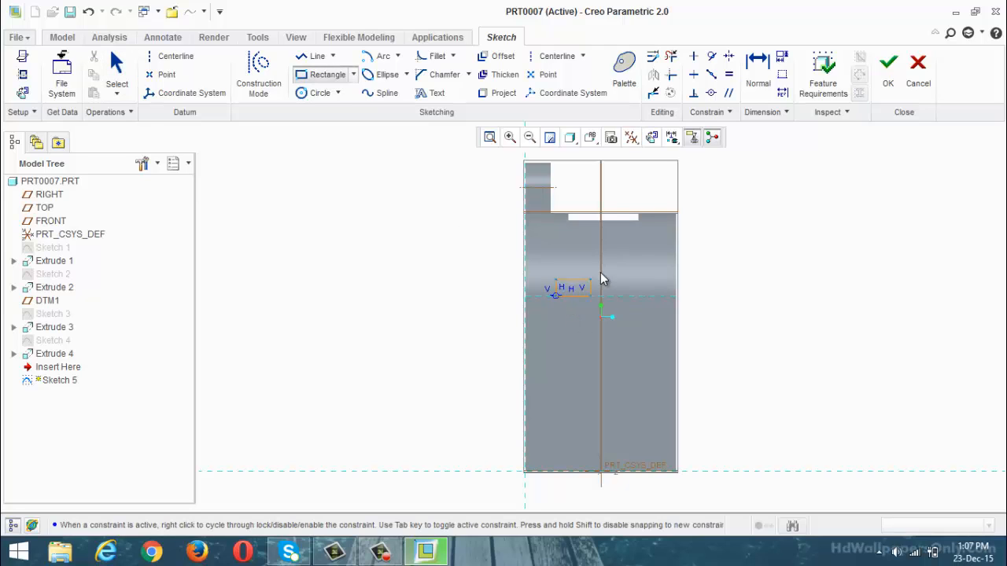
{"action": "left_click", "coordinate": [654, 257]}
{"action": "middle_click", "coordinate": [614, 291]}
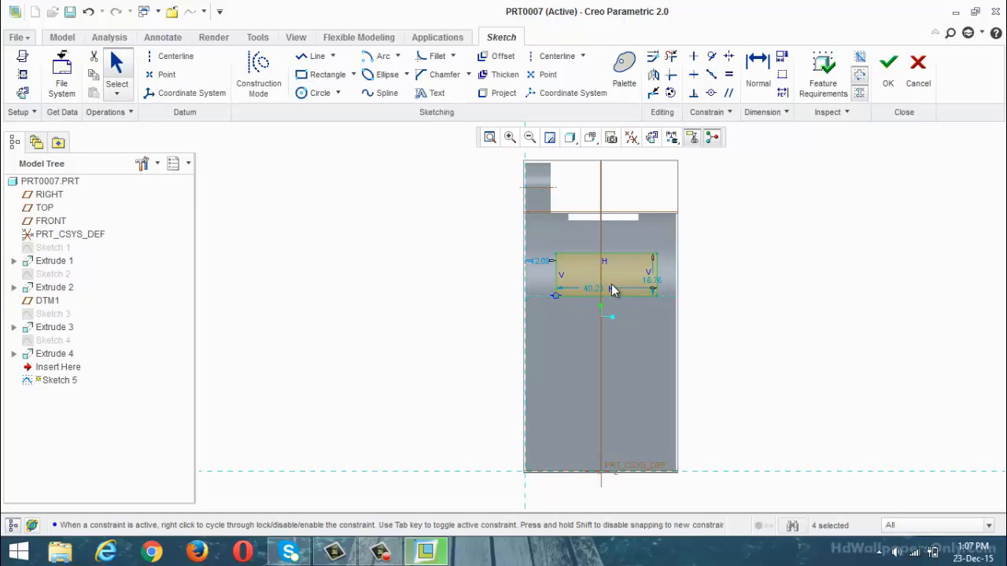
Set the side-face rectangle's height to 14 mm and its width to 48 mm.
{"action": "left_click", "coordinate": [653, 277]}
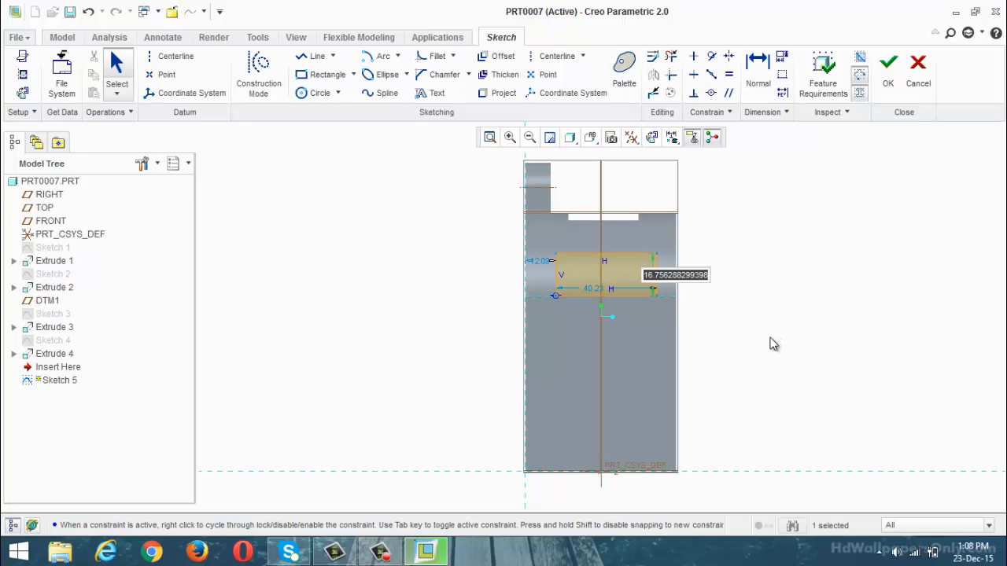
{"action": "type", "text": "14"}
{"action": "key", "text": "Return"}
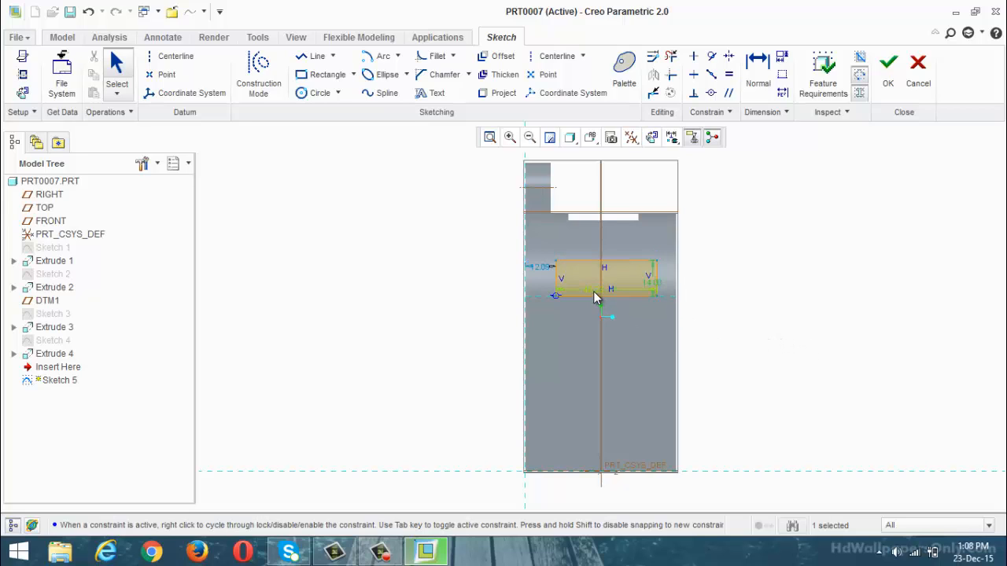
{"action": "double_click", "coordinate": [593, 292]}
{"action": "type", "text": "48"}
{"action": "key", "text": "Return"}
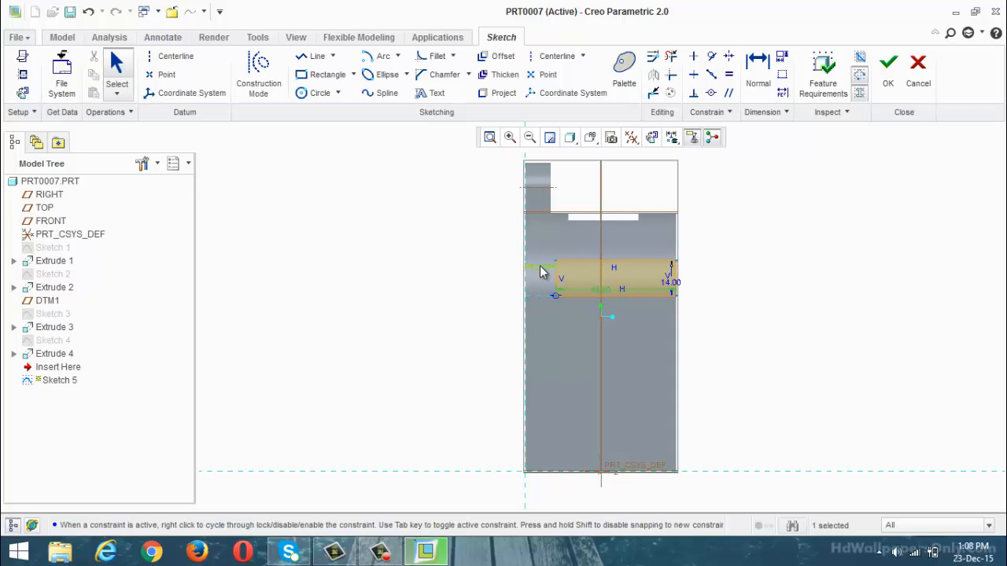
Dimension the rectangle's left edge from the vertical centre plane and set the distance to 24 mm.
{"action": "left_click", "coordinate": [757, 75]}
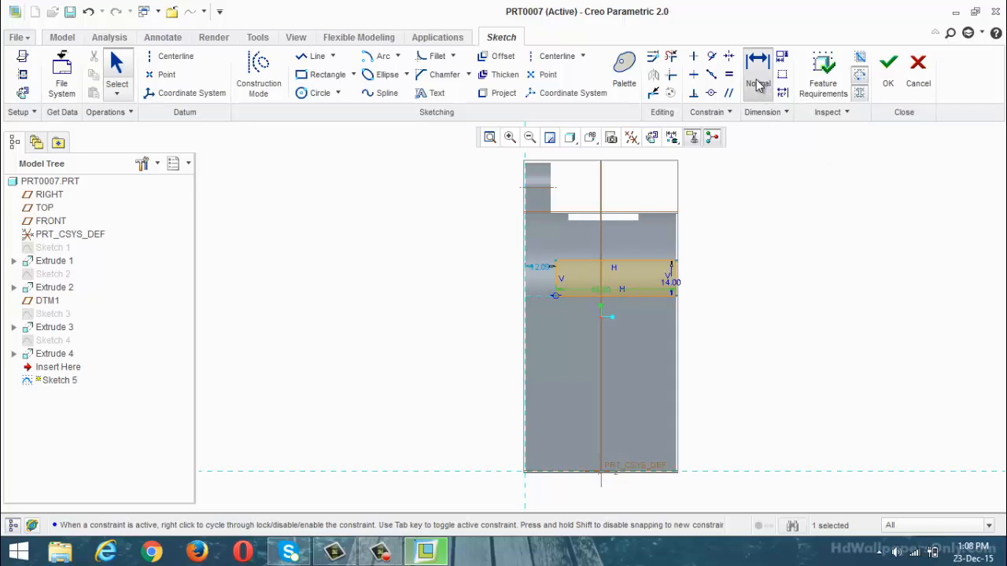
{"action": "left_click", "coordinate": [601, 246]}
{"action": "left_click", "coordinate": [556, 283]}
{"action": "middle_click", "coordinate": [572, 264]}
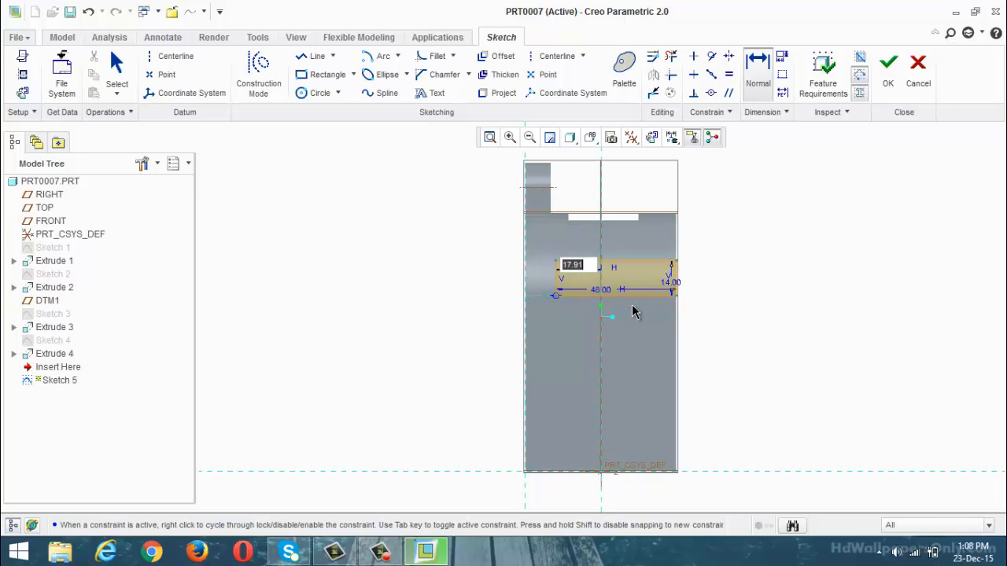
{"action": "type", "text": "24"}
{"action": "key", "text": "Return"}
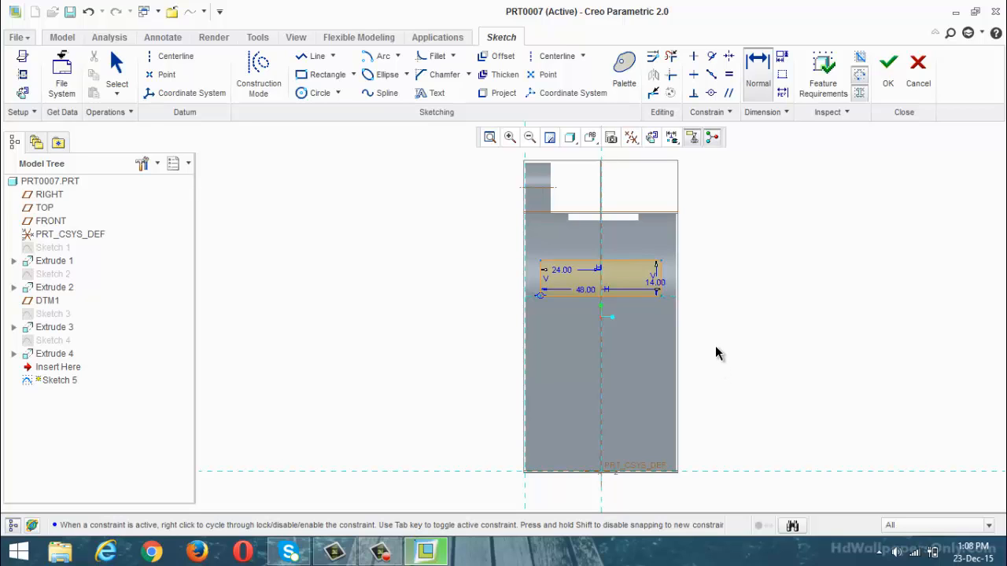
{"action": "scroll", "coordinate": [606, 276], "scroll_direction": "up", "scroll_amount": 3}
{"action": "scroll", "coordinate": [687, 353], "scroll_direction": "down", "scroll_amount": 3}
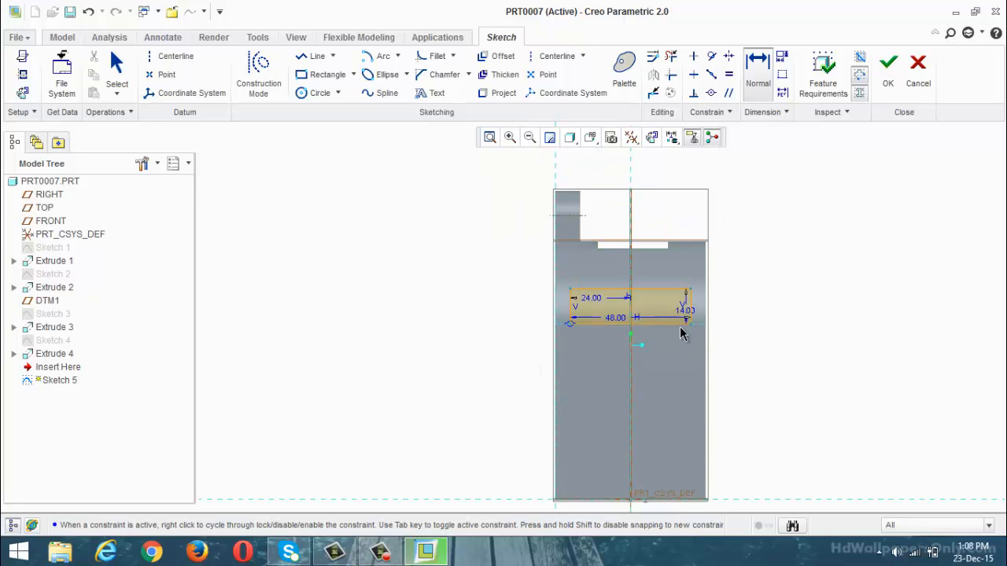
{"action": "left_click", "coordinate": [687, 318]}
{"action": "left_click", "coordinate": [380, 551]}
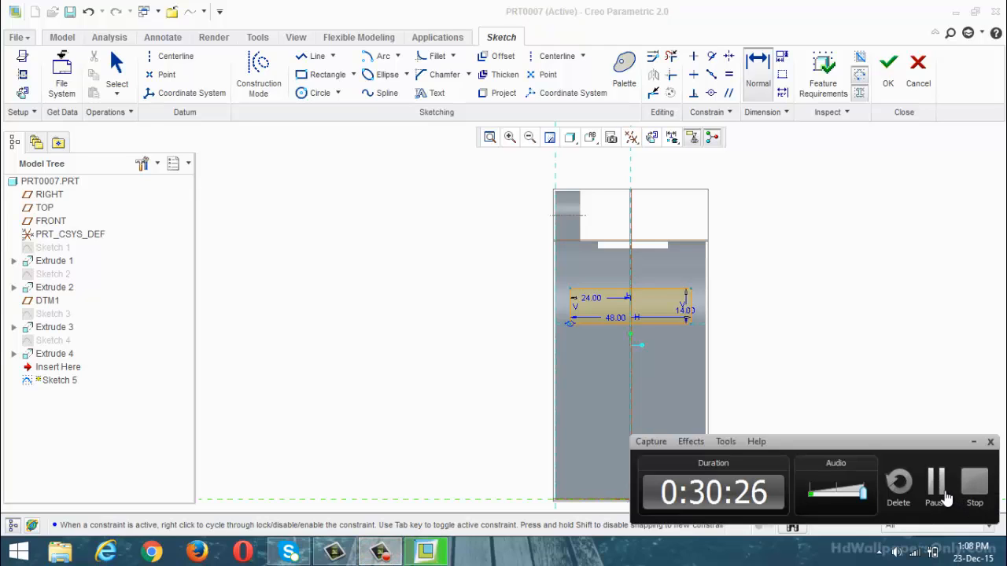
{"action": "left_click", "coordinate": [939, 492]}
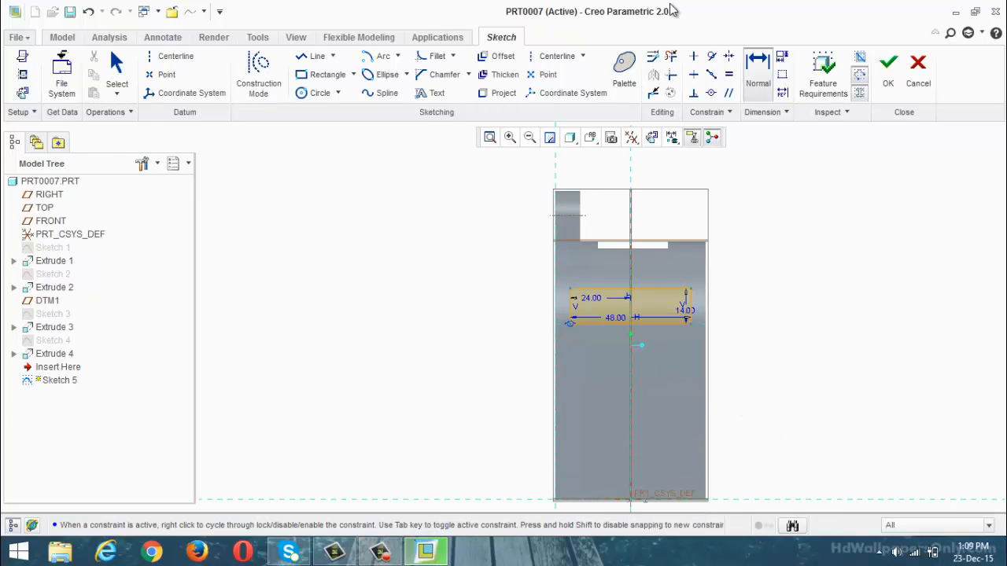
Trim away the rectangle's upper three sides and delete the remaining lower line.
{"action": "left_click", "coordinate": [673, 57]}
{"action": "mouse_move", "coordinate": [699, 307]}
{"action": "left_mouse_down"}
{"action": "mouse_move", "coordinate": [637, 286]}
{"action": "mouse_move", "coordinate": [571, 313]}
{"action": "left_mouse_up"}
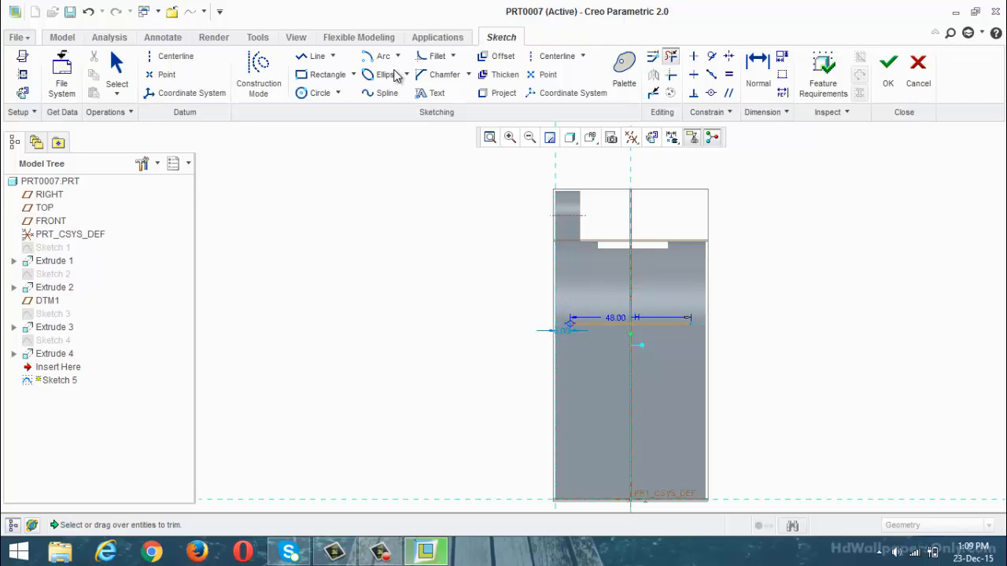
{"action": "left_click", "coordinate": [302, 74]}
{"action": "middle_click", "coordinate": [592, 329]}
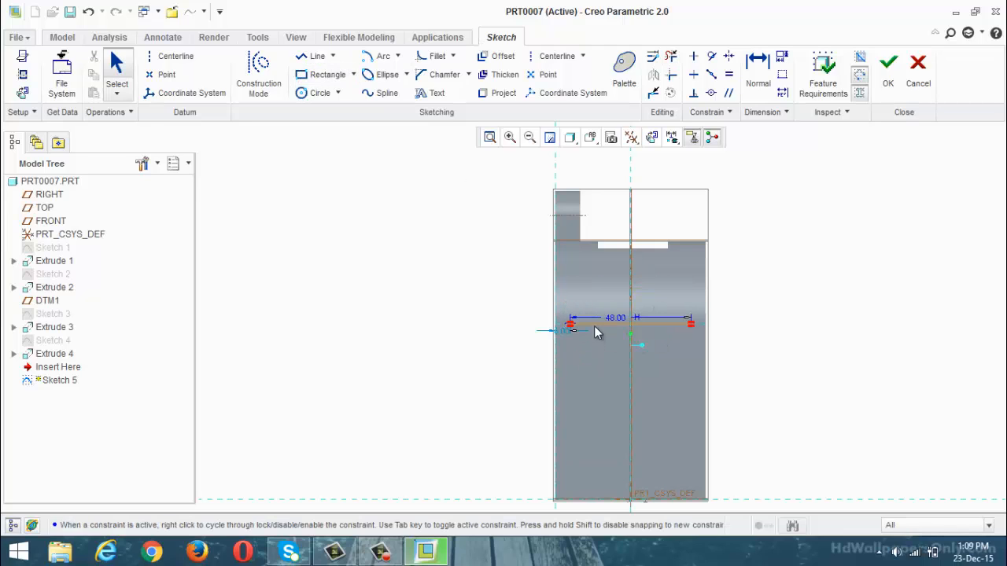
{"action": "key", "text": "Delete"}
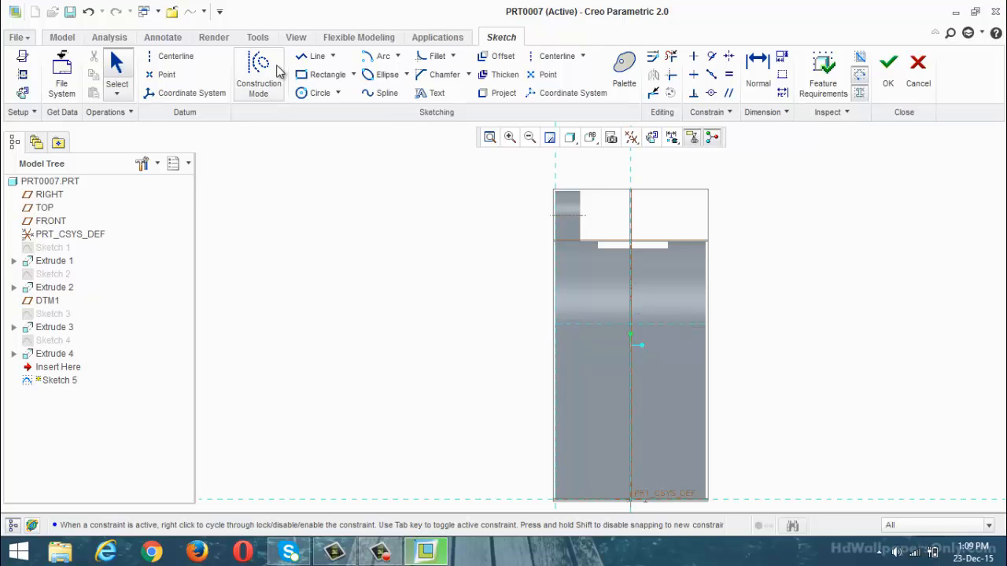
Draw a rectangle about 44 mm wide and 21 mm high, hanging down from the horizontal reference on the side face.
{"action": "left_click", "coordinate": [303, 75]}
{"action": "left_click", "coordinate": [579, 324]}
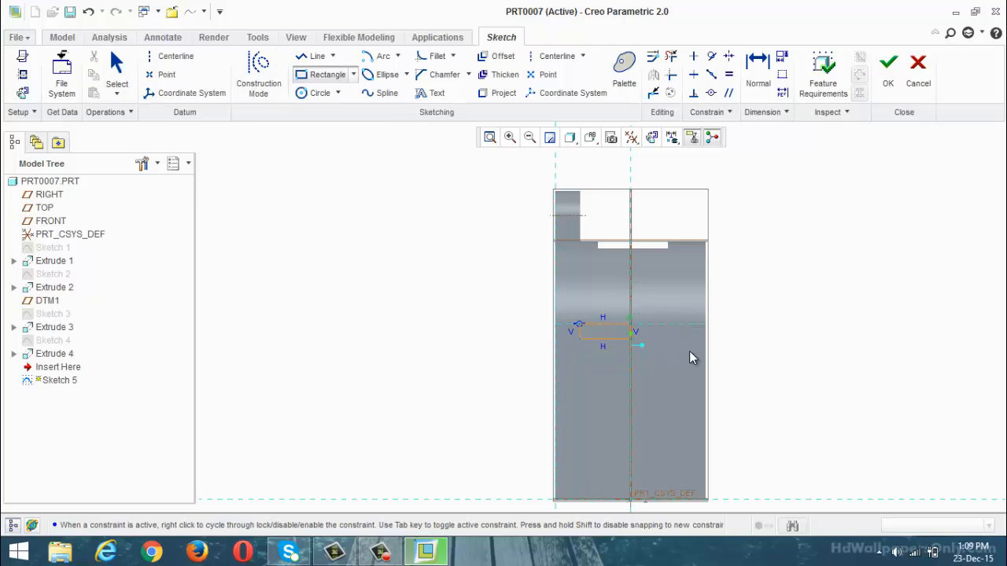
{"action": "left_click", "coordinate": [690, 375]}
{"action": "middle_click", "coordinate": [687, 375]}
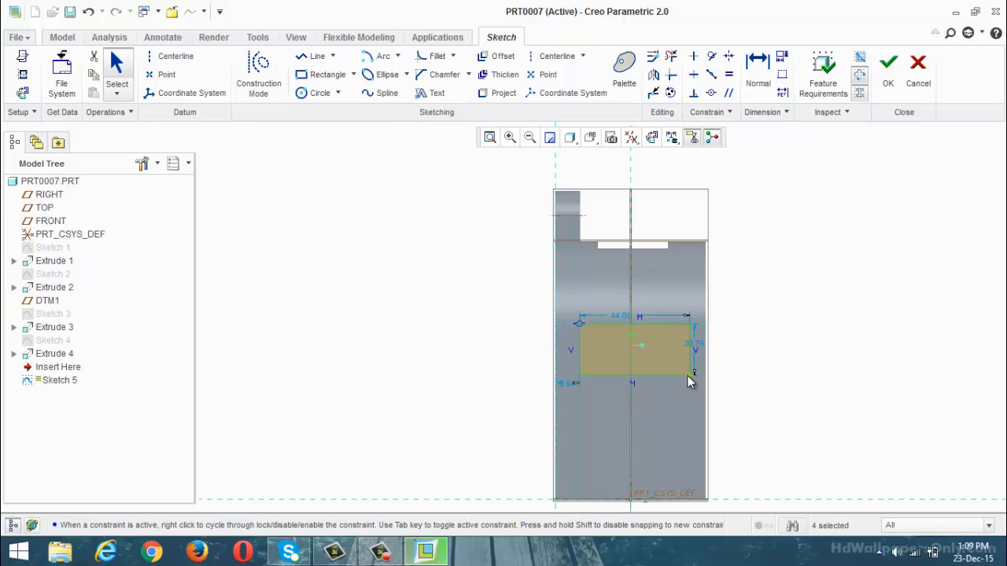
Set the new rectangle's width to 48 mm and its height to 14 mm.
{"action": "double_click", "coordinate": [622, 317]}
{"action": "type", "text": "48"}
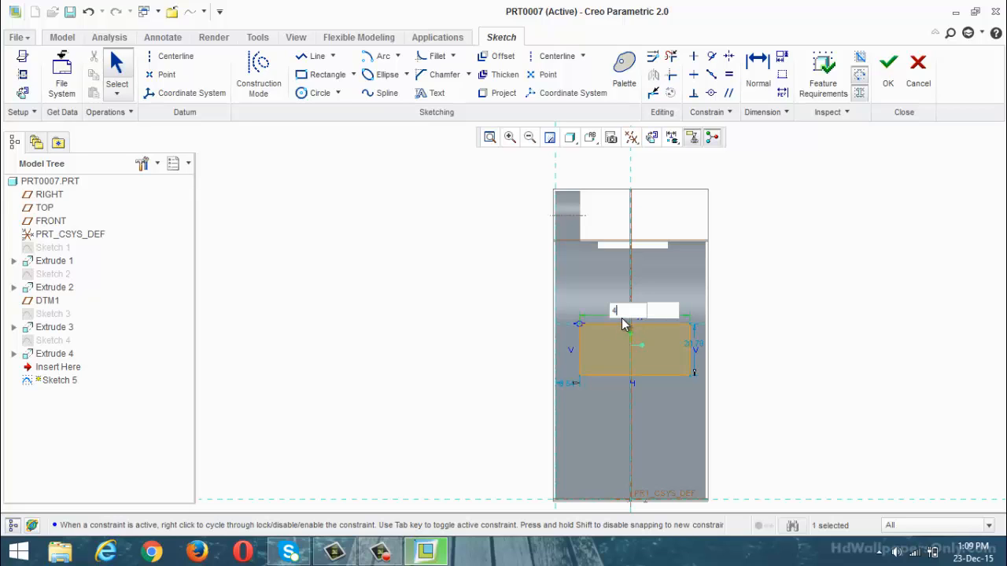
{"action": "key", "text": "Return"}
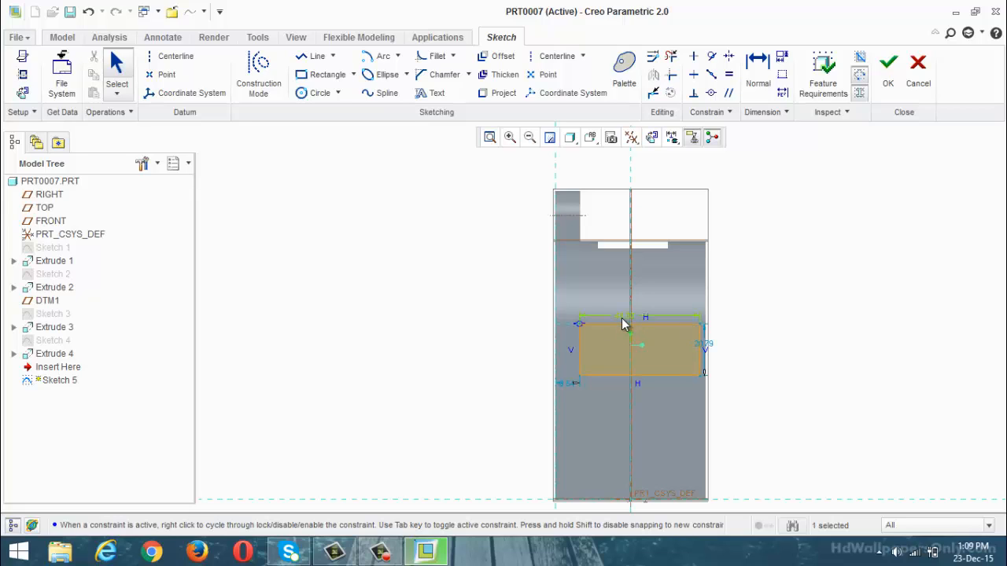
{"action": "double_click", "coordinate": [705, 351]}
{"action": "type", "text": "1"}
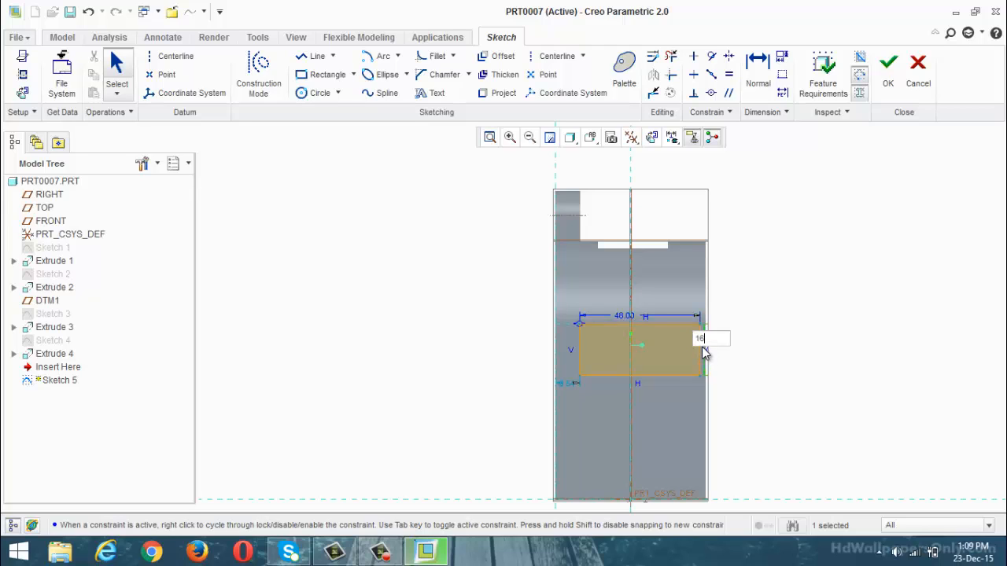
{"action": "type", "text": "6"}
{"action": "key", "text": "Return"}
{"action": "double_click", "coordinate": [706, 348]}
{"action": "type", "text": "1"}
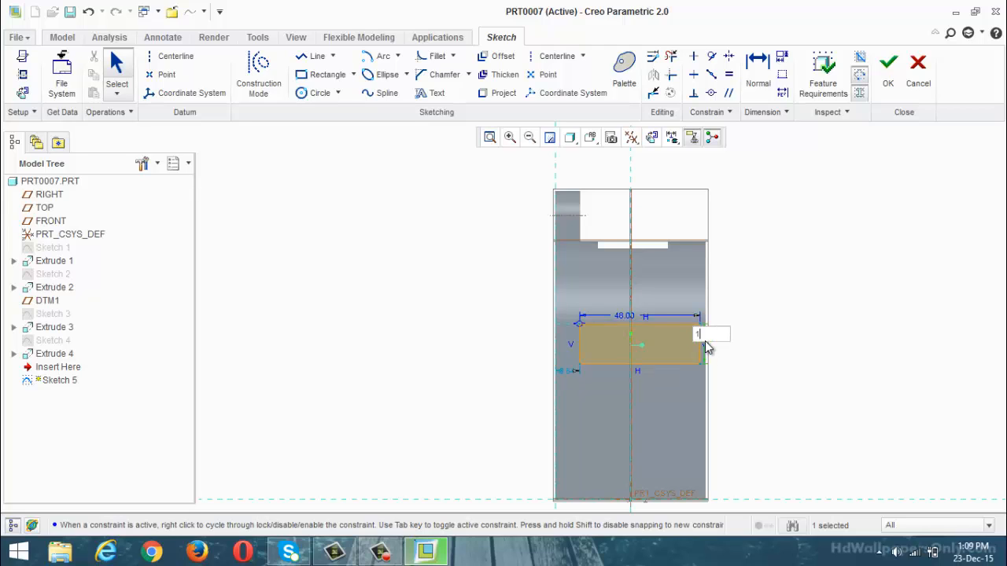
{"action": "type", "text": "4"}
{"action": "key", "text": "Return"}
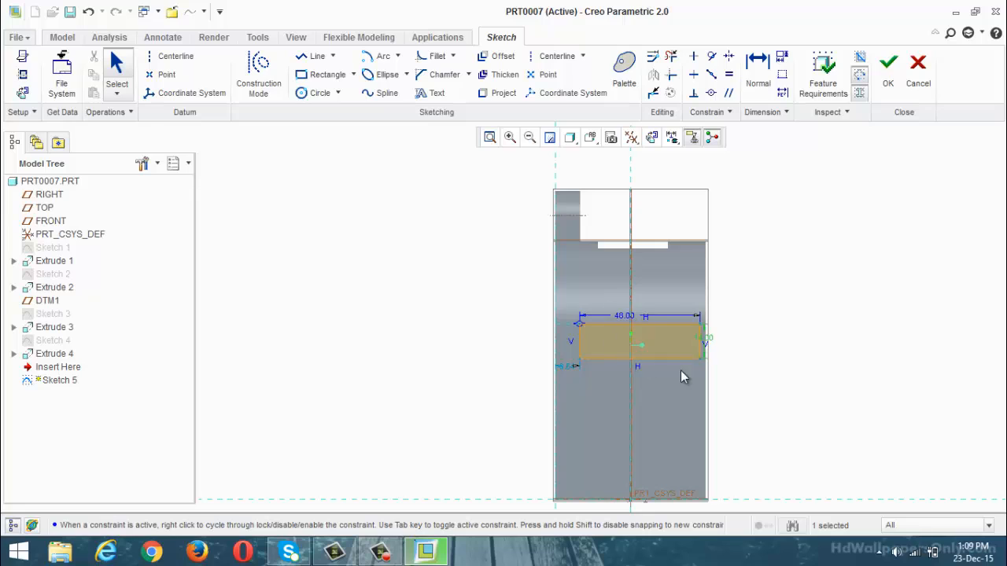
Set the rectangle's left edge 6 mm from the vertical reference.
{"action": "double_click", "coordinate": [565, 368]}
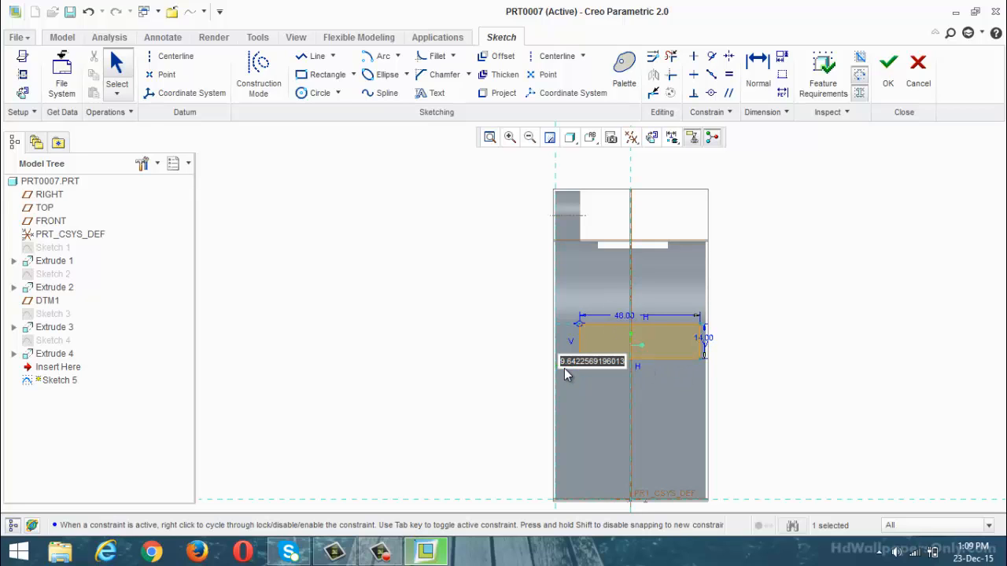
{"action": "type", "text": "6"}
{"action": "key", "text": "Return"}
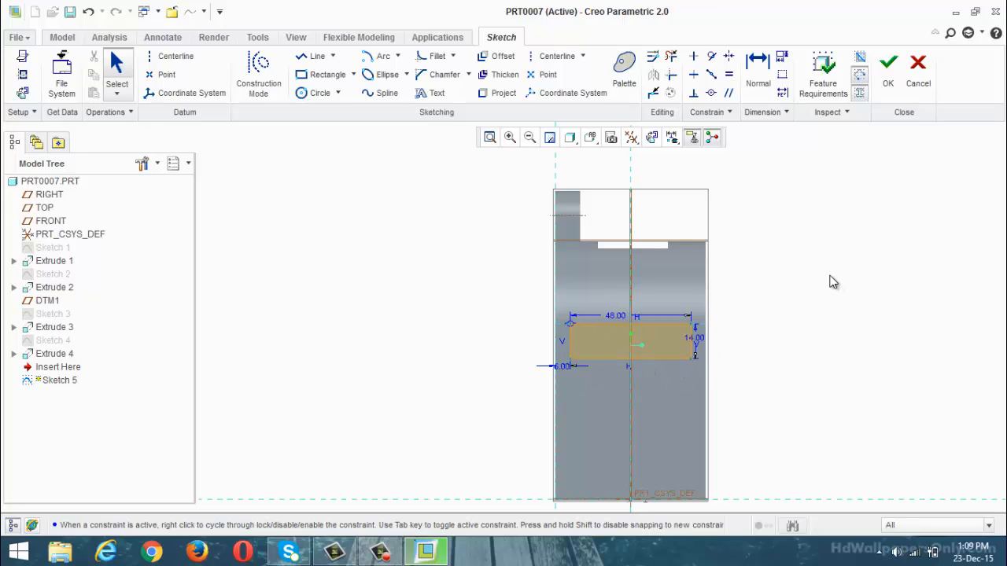
Finish the rectangle sketch and extrude it 33 mm outward from the arch's side face as a solid lug.
{"action": "left_click", "coordinate": [885, 78]}
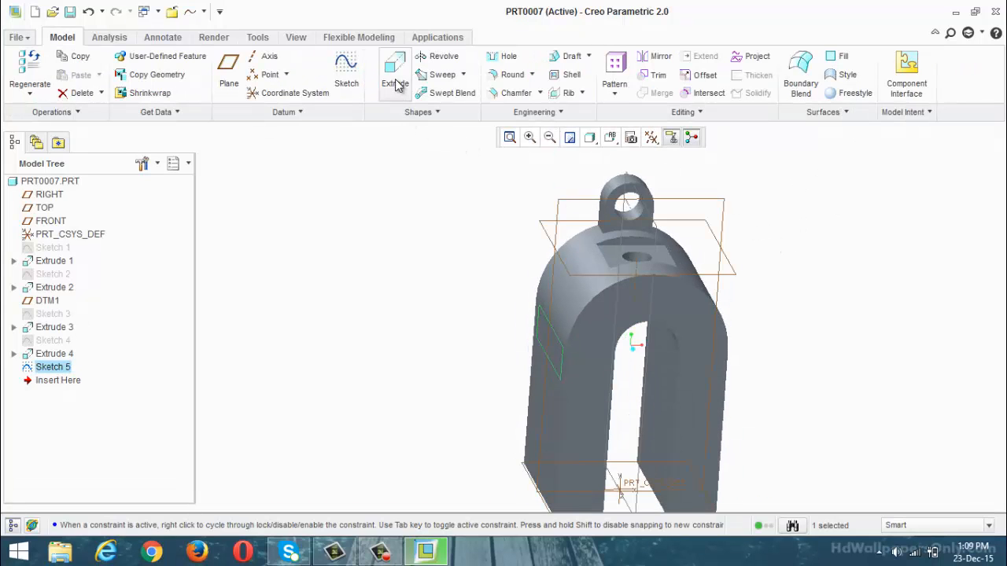
{"action": "left_click", "coordinate": [394, 79]}
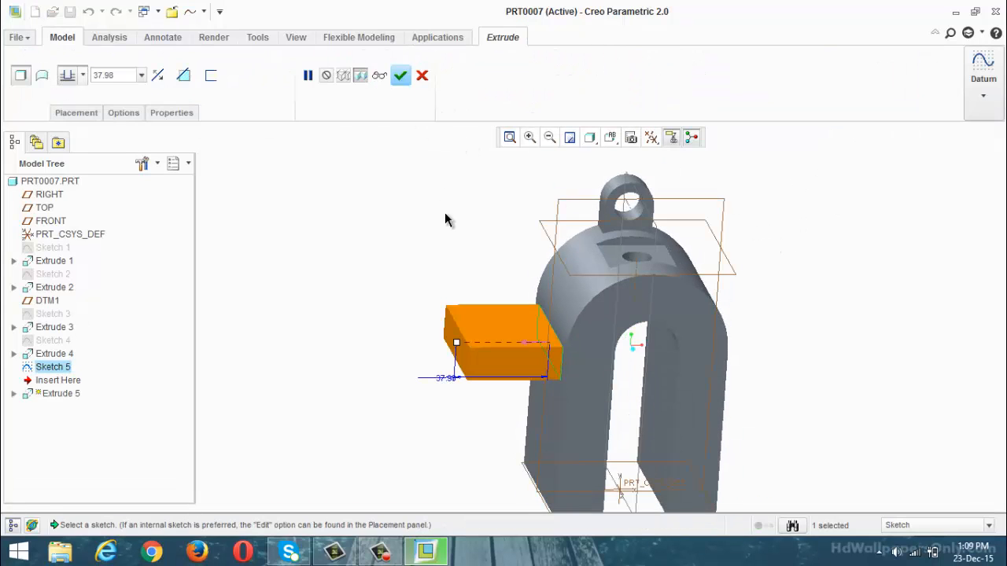
{"action": "double_click", "coordinate": [448, 378]}
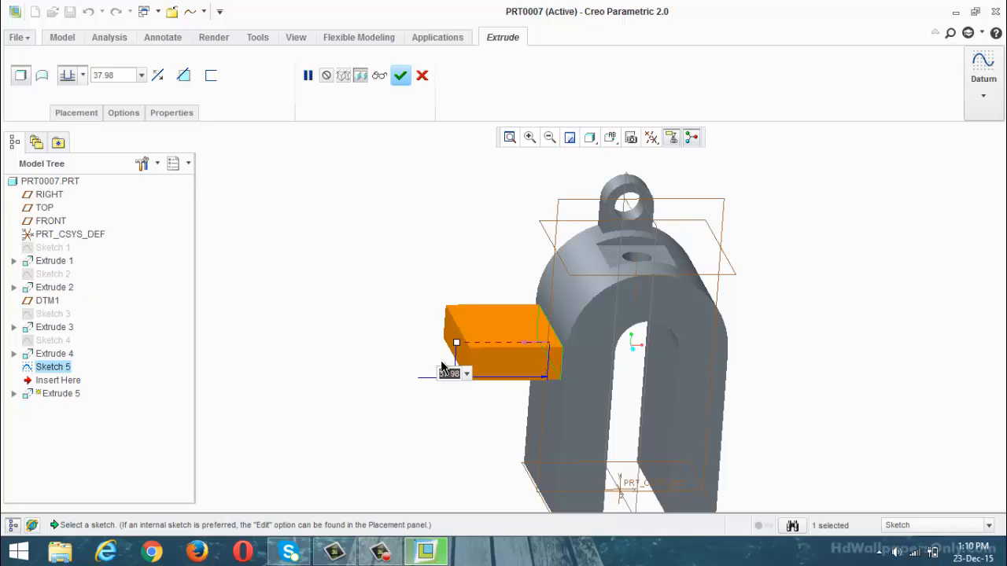
{"action": "type", "text": "33"}
{"action": "key", "text": "Return"}
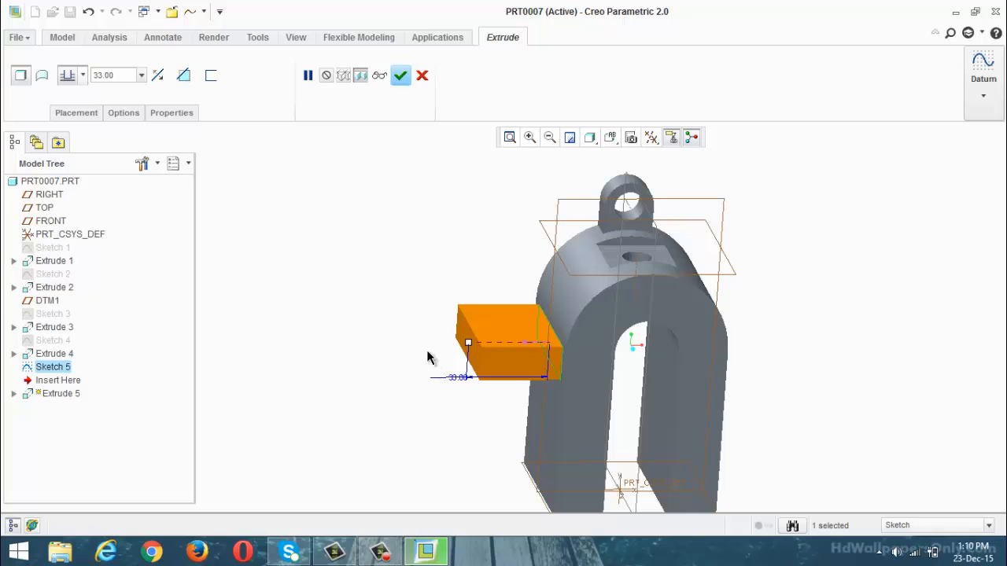
{"action": "left_click", "coordinate": [400, 75]}
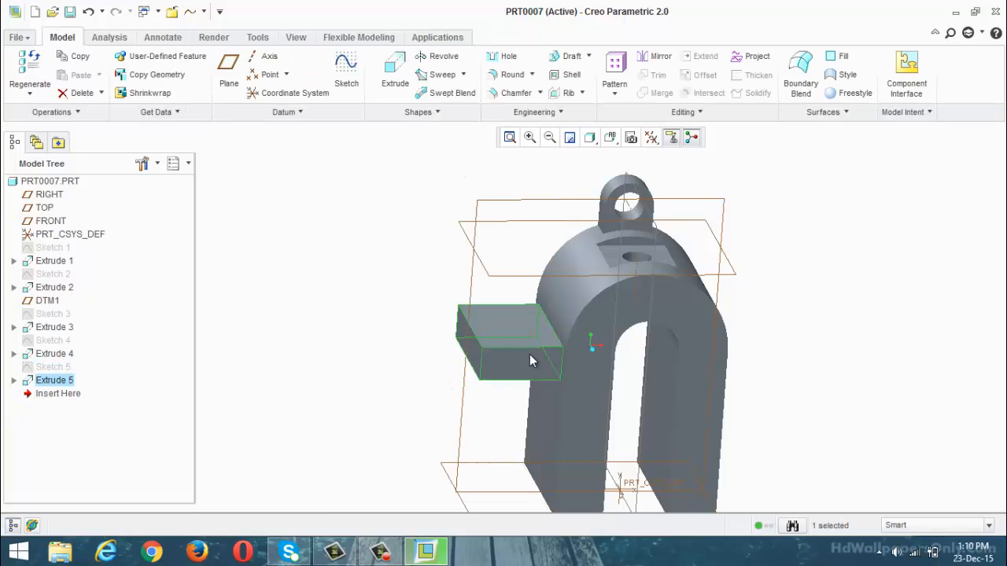
{"action": "left_click", "coordinate": [651, 56]}
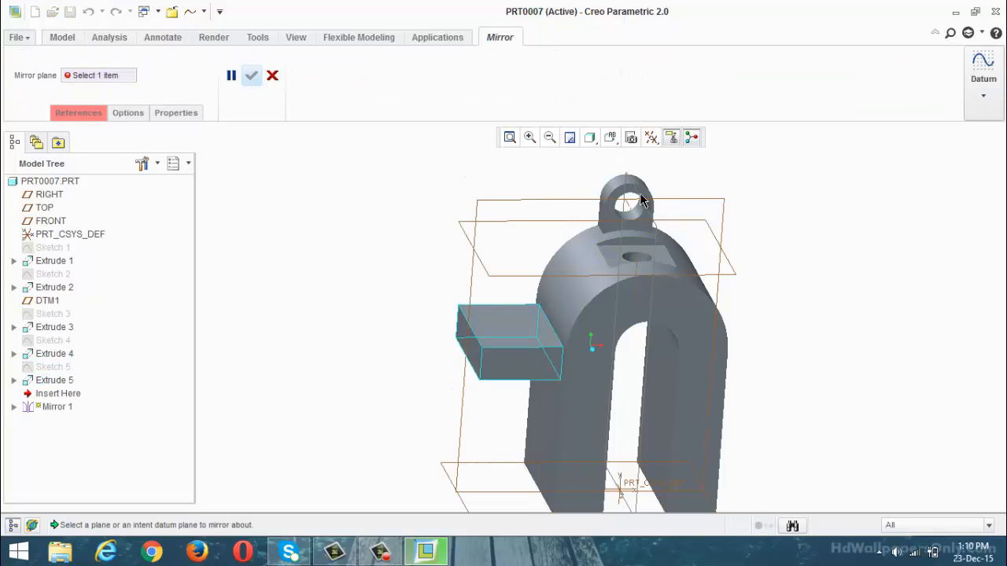
{"action": "left_click", "coordinate": [274, 76]}
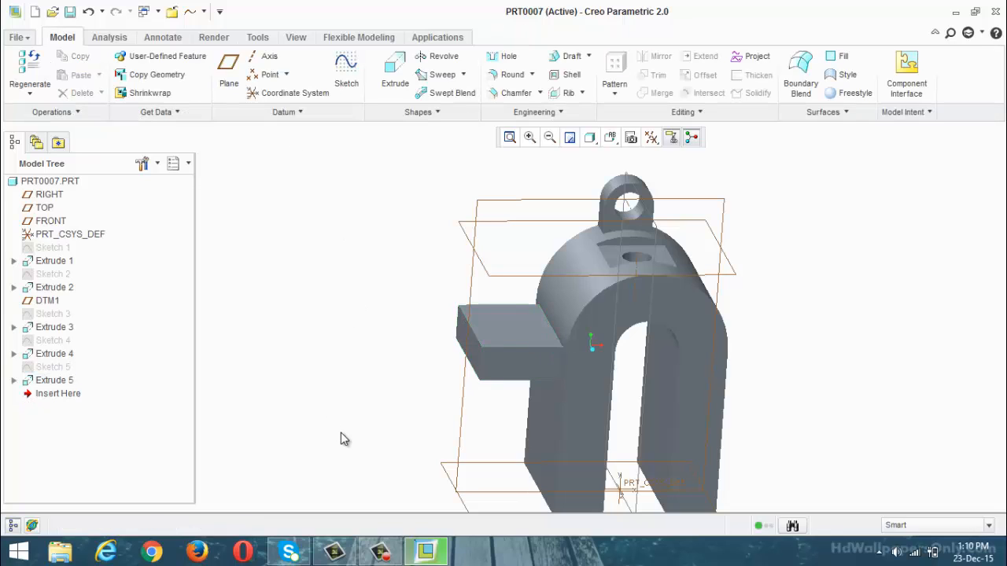
Round the side lug's two outer vertical corner edges with a 14 mm radius.
{"action": "left_click", "coordinate": [510, 74]}
{"action": "left_click", "coordinate": [481, 367]}
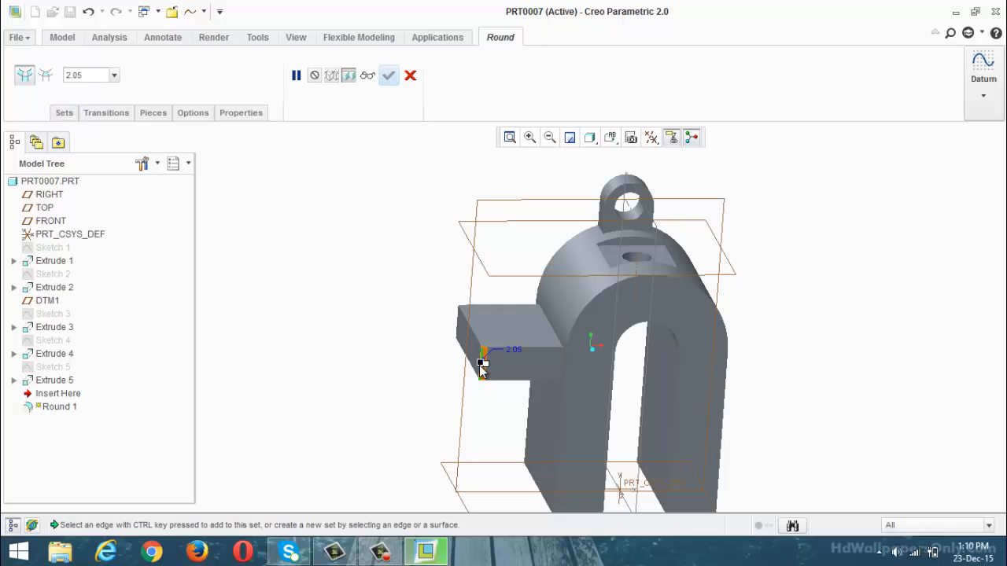
{"action": "double_click", "coordinate": [514, 349]}
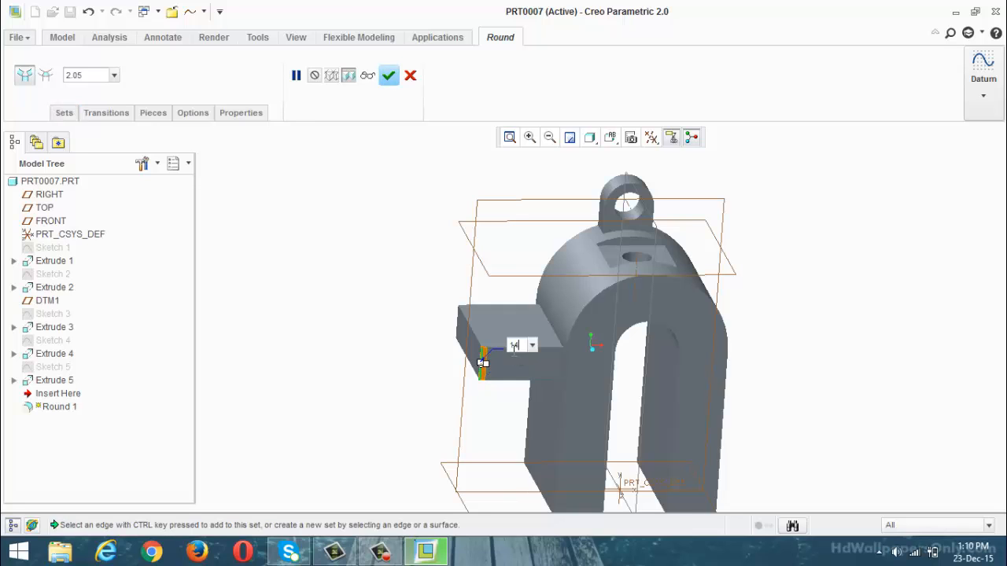
{"action": "key", "text": "Return"}
{"action": "middle_click_drag", "start_coordinate": [482, 363], "coordinate": [502, 334]}
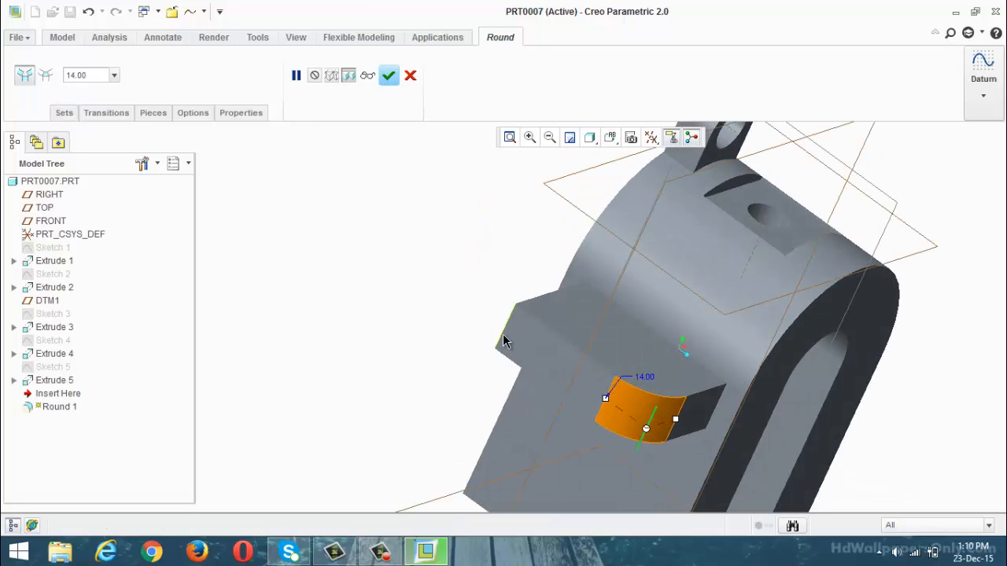
{"action": "left_click", "coordinate": [504, 330], "text": "ctrl"}
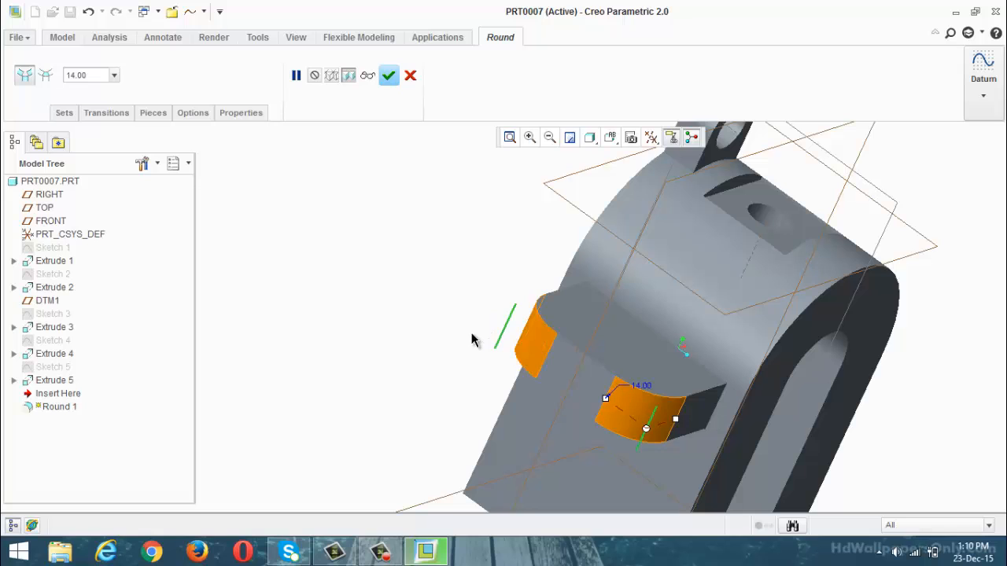
{"action": "left_click", "coordinate": [388, 75]}
{"action": "middle_click_drag", "start_coordinate": [372, 339], "coordinate": [334, 331]}
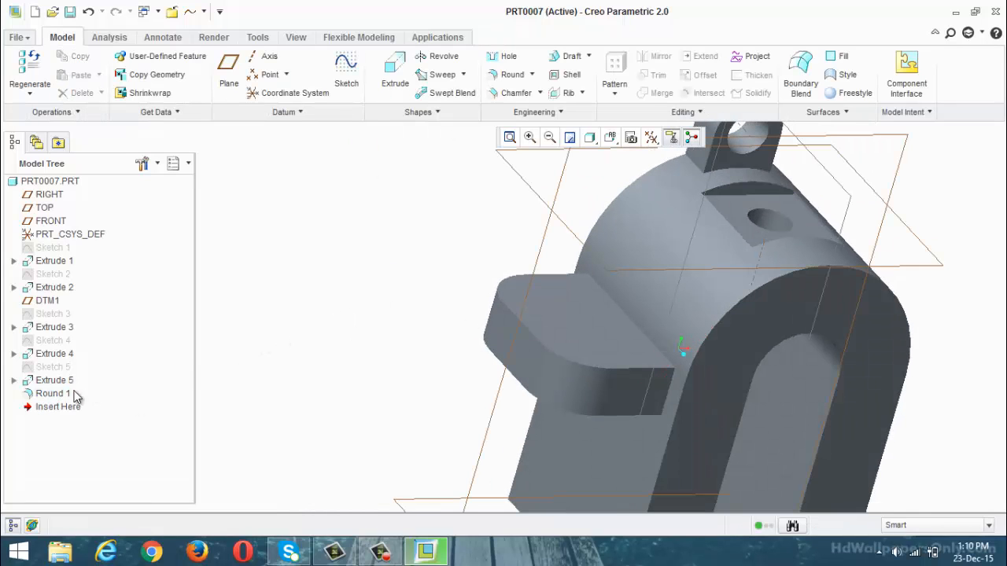
{"action": "left_click", "coordinate": [65, 383]}
{"action": "left_click", "coordinate": [64, 394], "text": "ctrl"}
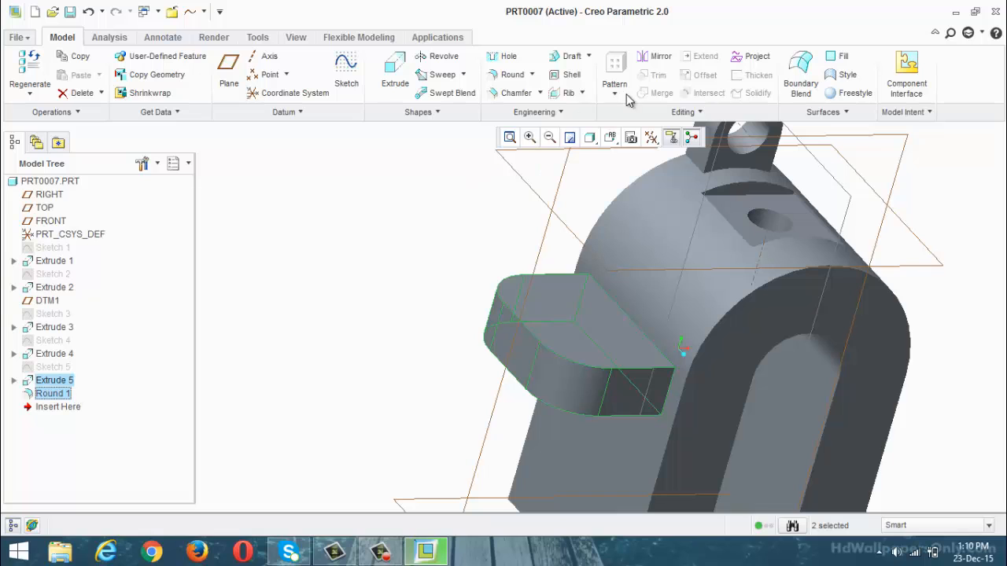
{"action": "left_click", "coordinate": [399, 262]}
Start a sketch on the side lug's upper face in flat 2D view, adding the horizontal centre plane as a reference.
{"action": "scroll", "coordinate": [334, 286], "scroll_direction": "up", "scroll_amount": 2}
{"action": "middle_click_drag", "start_coordinate": [334, 284], "coordinate": [319, 290]}
{"action": "left_click", "coordinate": [346, 74]}
{"action": "left_click", "coordinate": [471, 311]}
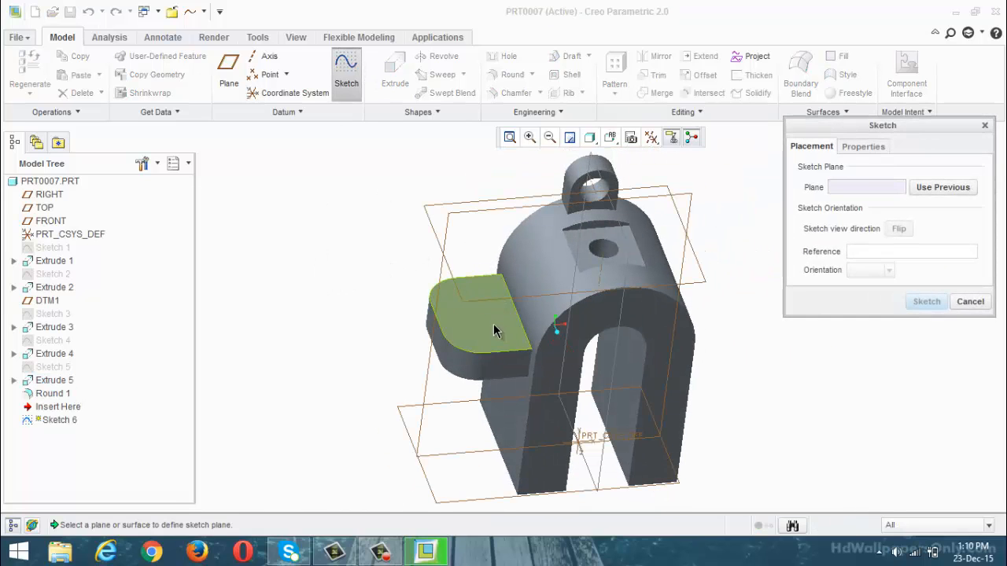
{"action": "left_click", "coordinate": [924, 302]}
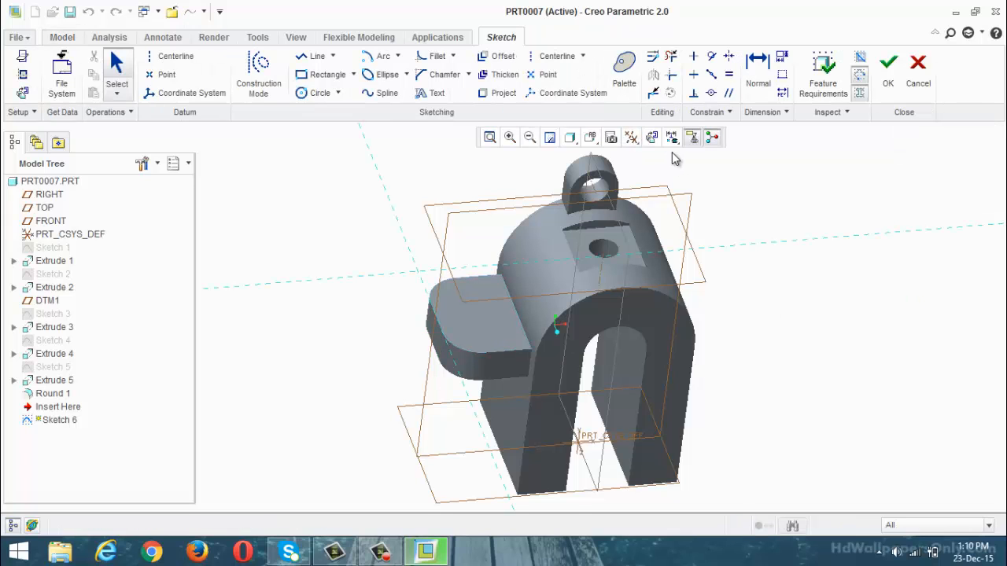
{"action": "left_click", "coordinate": [652, 137]}
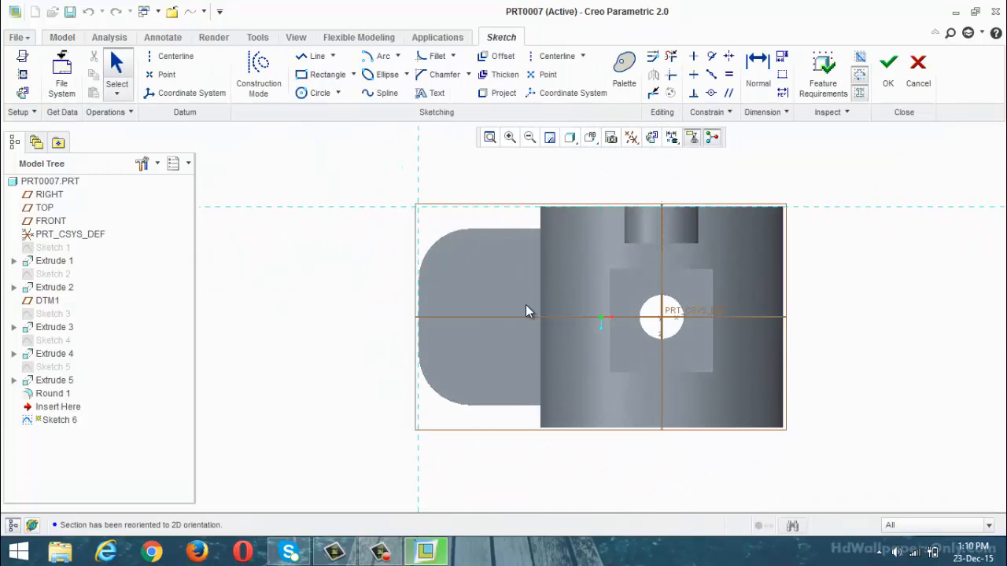
{"action": "scroll", "coordinate": [525, 305], "scroll_direction": "down", "scroll_amount": 1}
{"action": "left_click", "coordinate": [22, 74]}
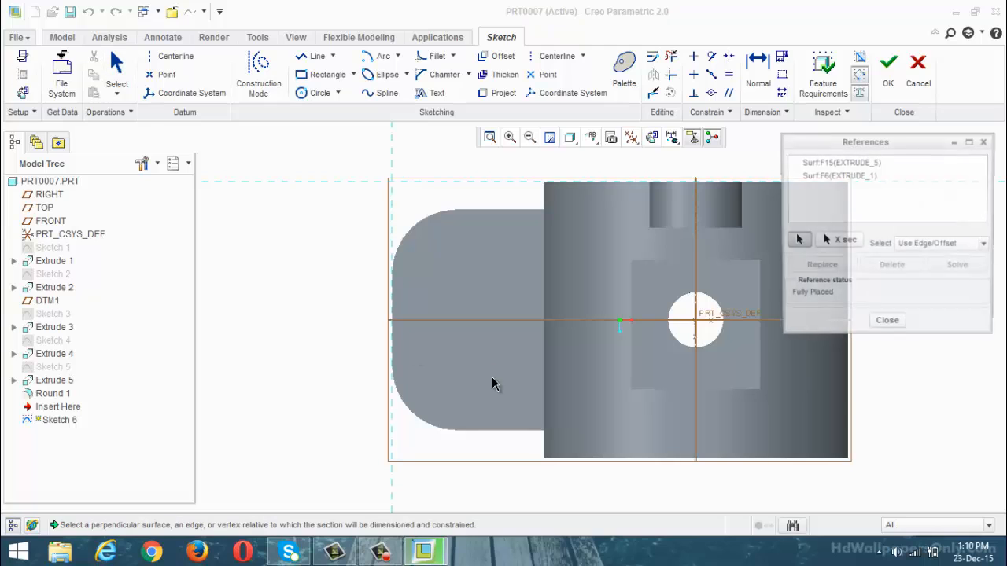
{"action": "left_click", "coordinate": [477, 320]}
{"action": "left_click", "coordinate": [885, 324]}
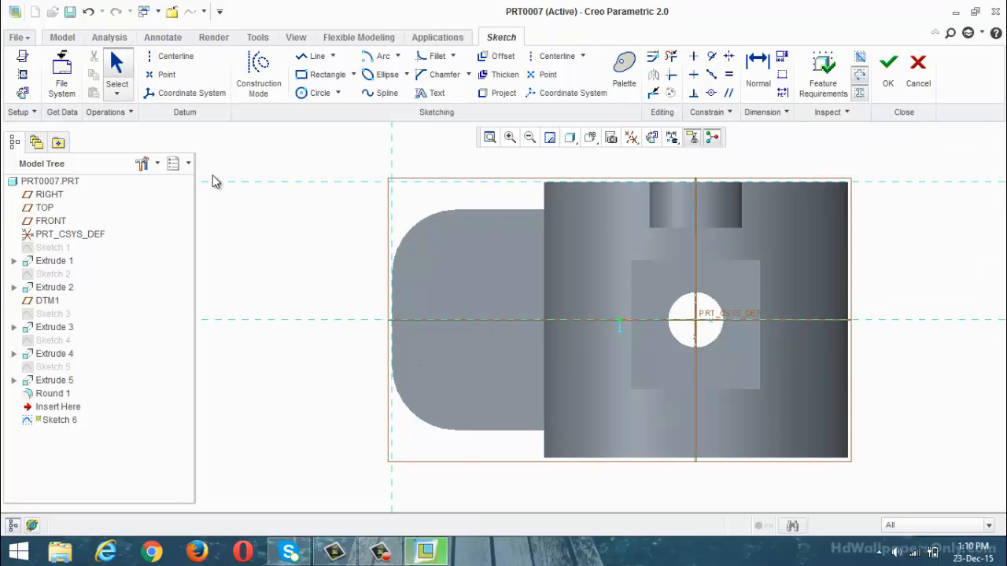
Draw two equal circles about 12.7 mm in diameter on the lug, each concentric with one of its rounded corners.
{"action": "left_click", "coordinate": [310, 93]}
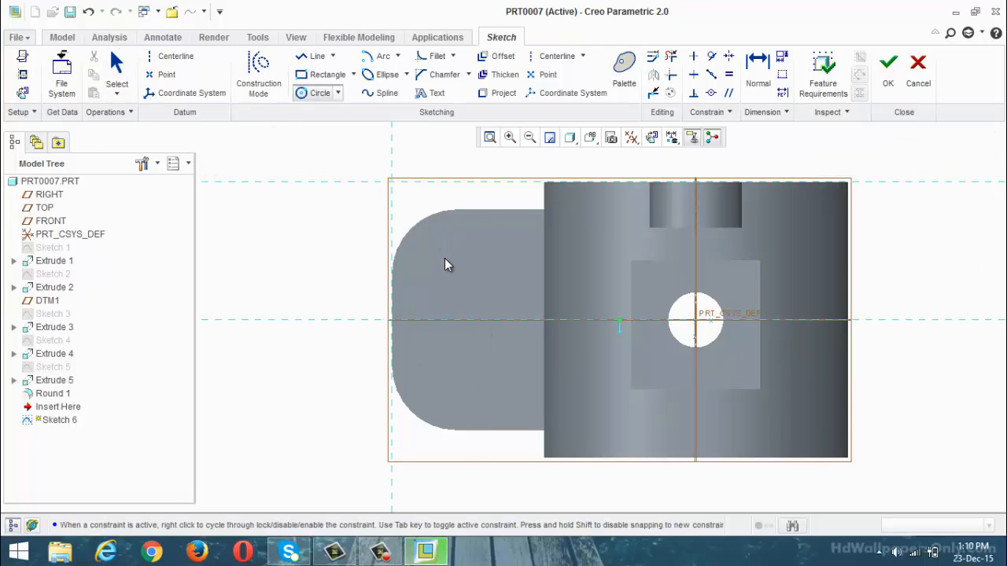
{"action": "left_click", "coordinate": [337, 93]}
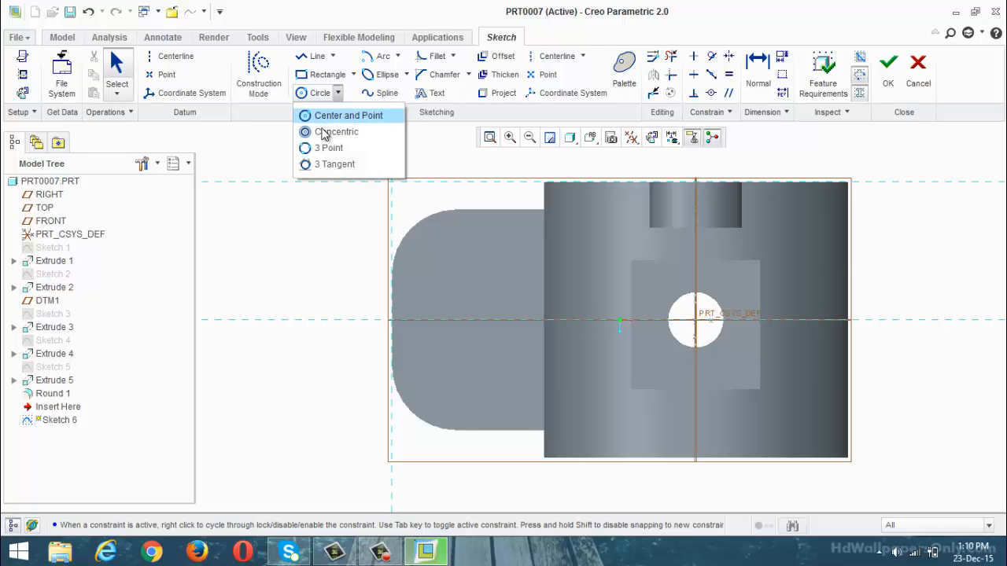
{"action": "left_click", "coordinate": [325, 133]}
{"action": "left_click", "coordinate": [420, 220]}
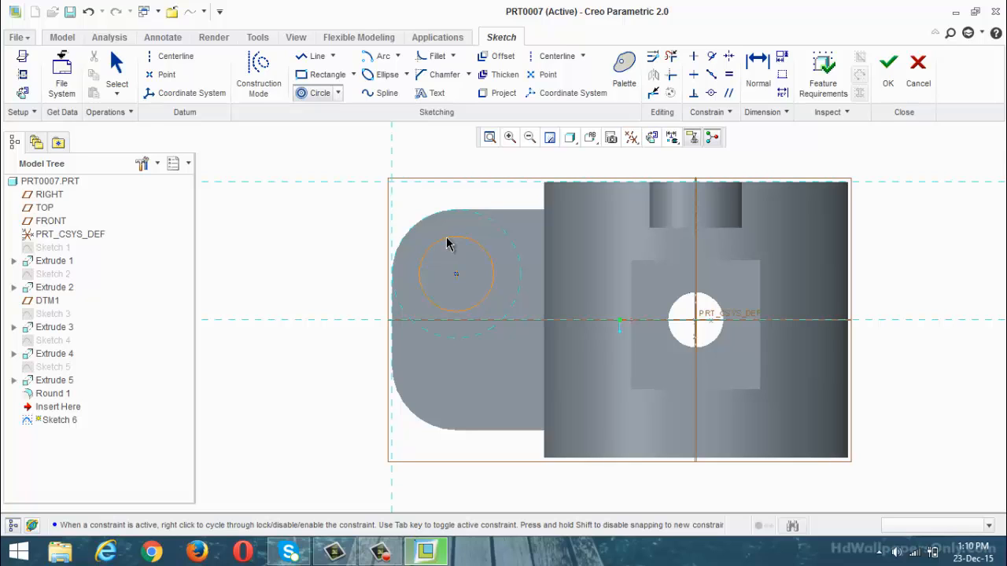
{"action": "left_click", "coordinate": [453, 255]}
{"action": "middle_click", "coordinate": [470, 328]}
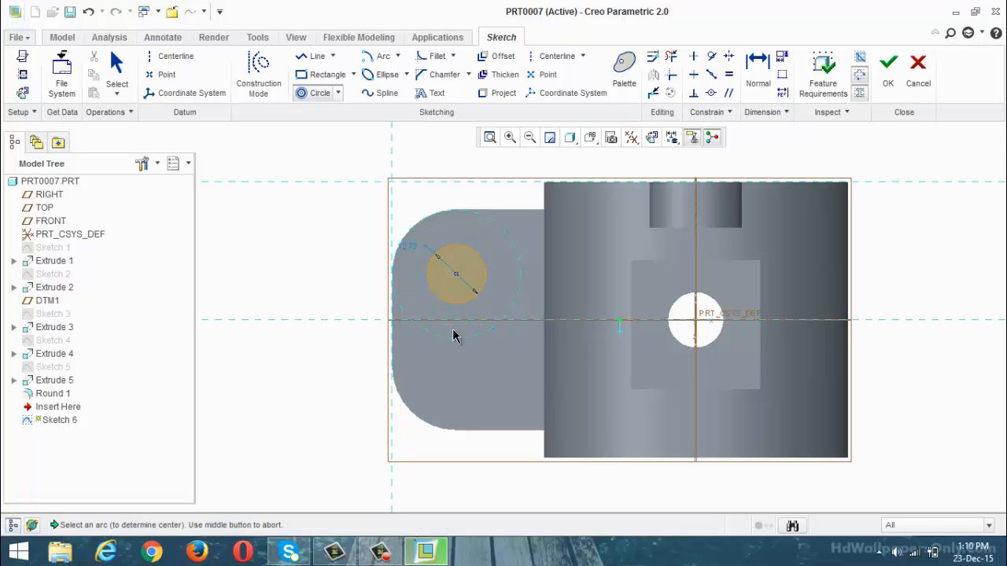
{"action": "left_click", "coordinate": [416, 422]}
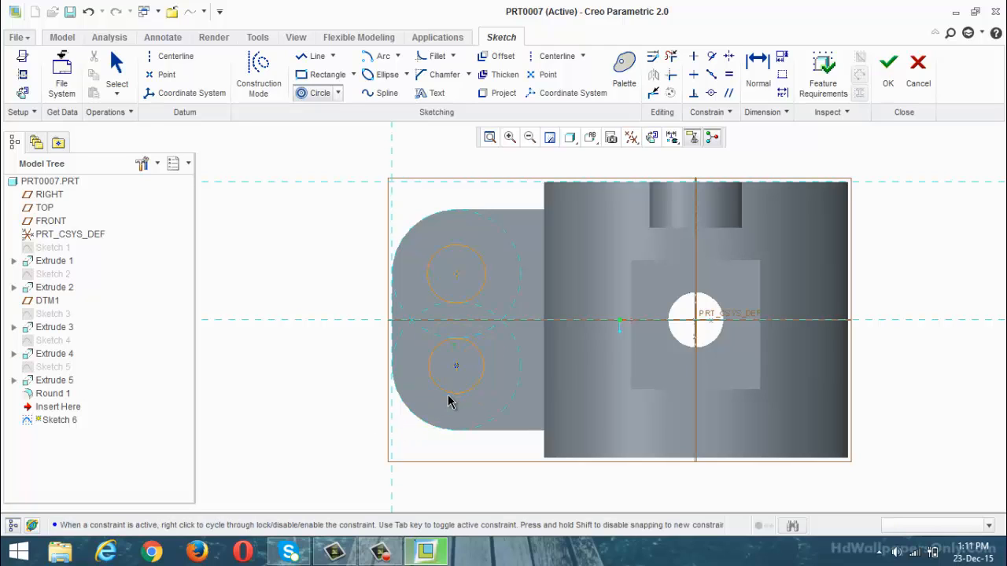
{"action": "left_click", "coordinate": [449, 402]}
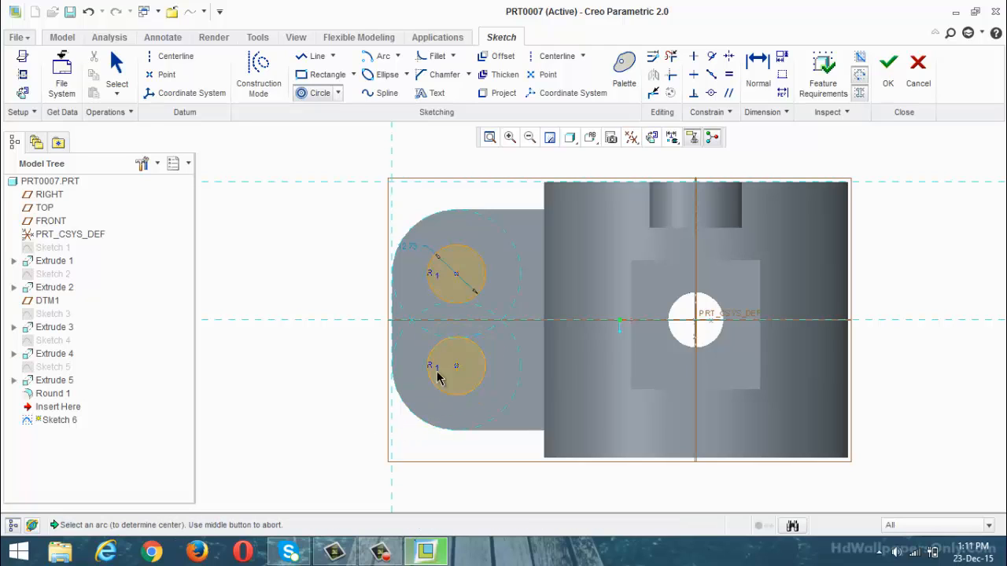
Set the two equal circles' diameter to 12 mm and finish the sketch.
{"action": "middle_click", "coordinate": [411, 260]}
{"action": "double_click", "coordinate": [412, 250]}
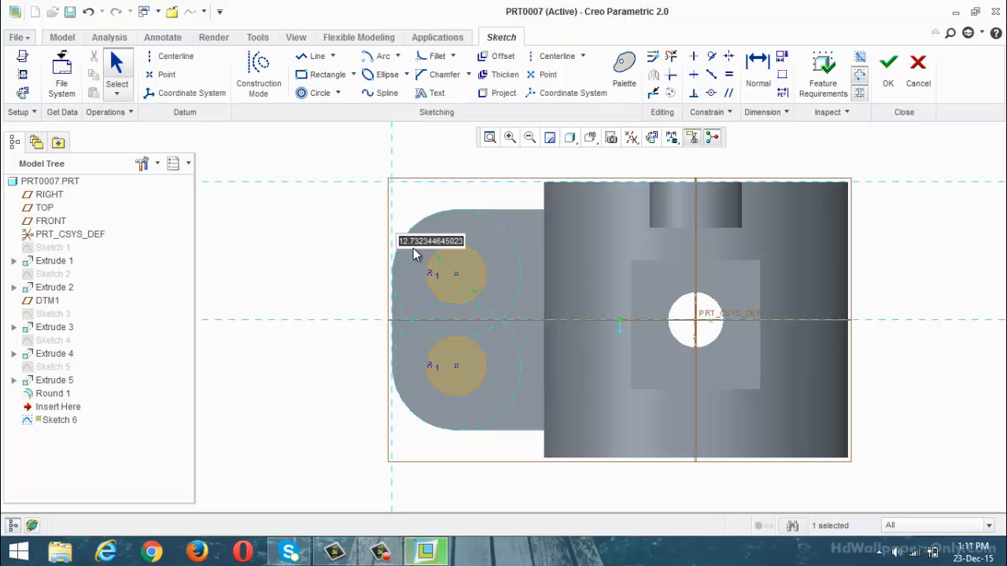
{"action": "type", "text": "10"}
{"action": "key", "text": "Return"}
{"action": "left_click", "coordinate": [884, 77]}
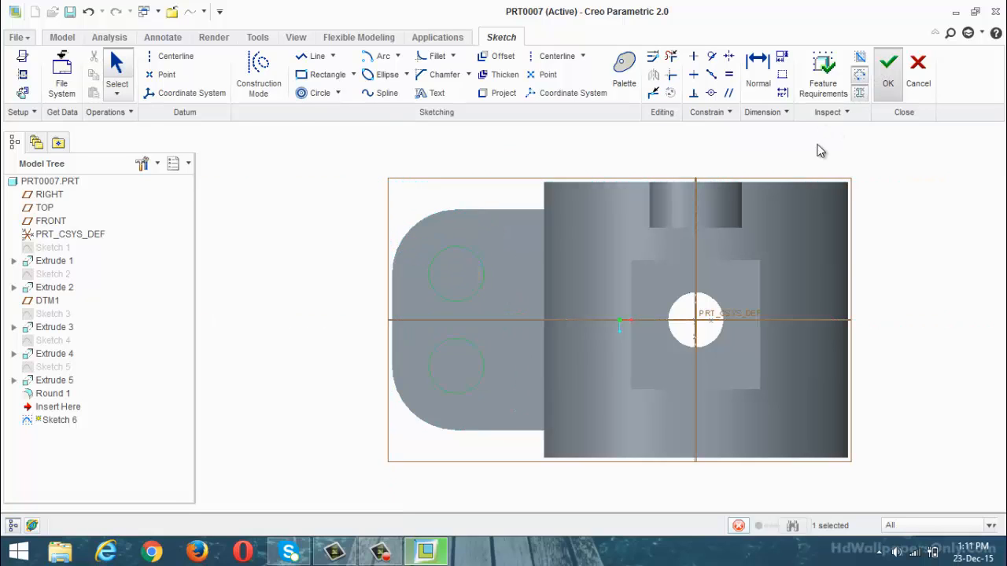
Extrude the two circles downward as a material-removing cut through the full thickness of the side lug.
{"action": "mouse_move", "coordinate": [465, 354]}
{"action": "middle_mouse_down"}
{"action": "mouse_move", "coordinate": [620, 317]}
{"action": "mouse_move", "coordinate": [397, 149]}
{"action": "middle_mouse_up"}
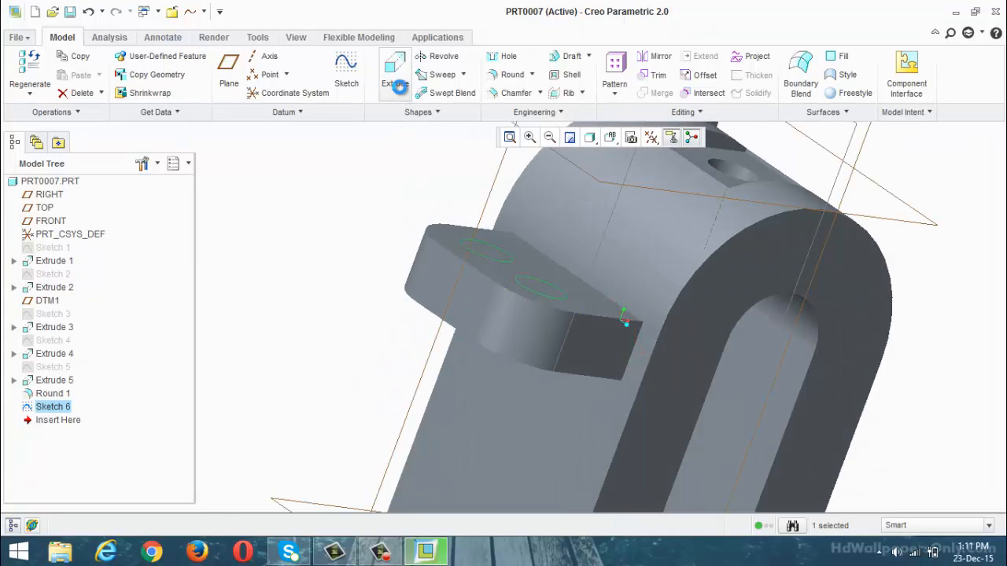
{"action": "left_click", "coordinate": [395, 72]}
{"action": "left_click", "coordinate": [160, 76]}
{"action": "left_click", "coordinate": [183, 74]}
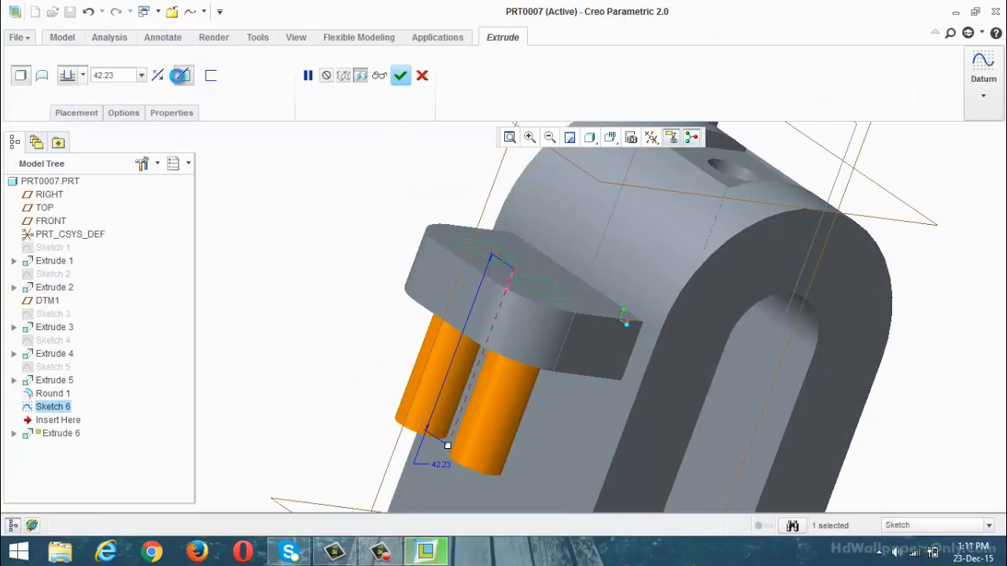
{"action": "left_click", "coordinate": [418, 76]}
{"action": "left_click", "coordinate": [386, 228]}
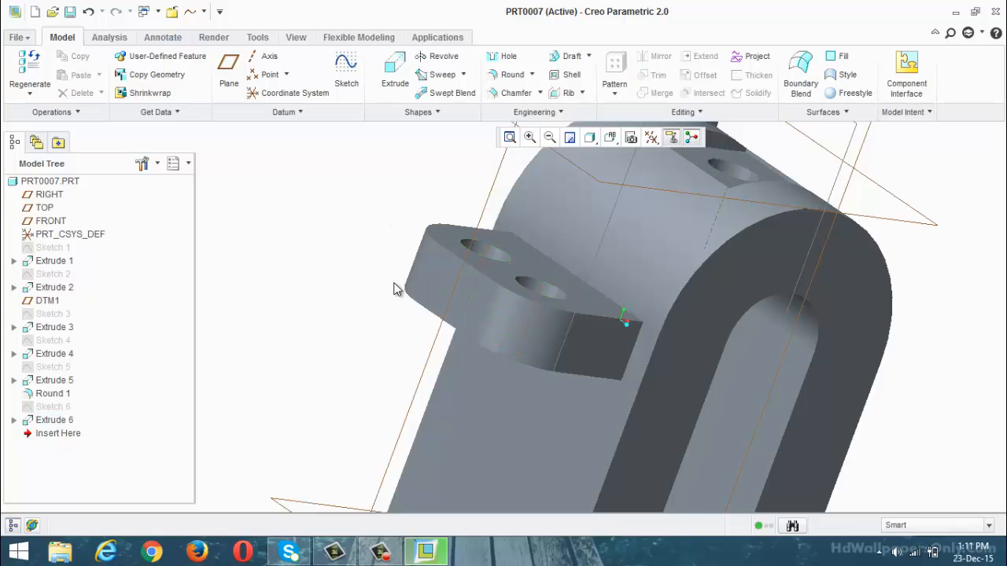
Mirror the side lug extrusion, its rounds and its hole cut about the vertical mid-plane between the arch's legs.
{"action": "middle_click_drag", "start_coordinate": [471, 380], "coordinate": [448, 348]}
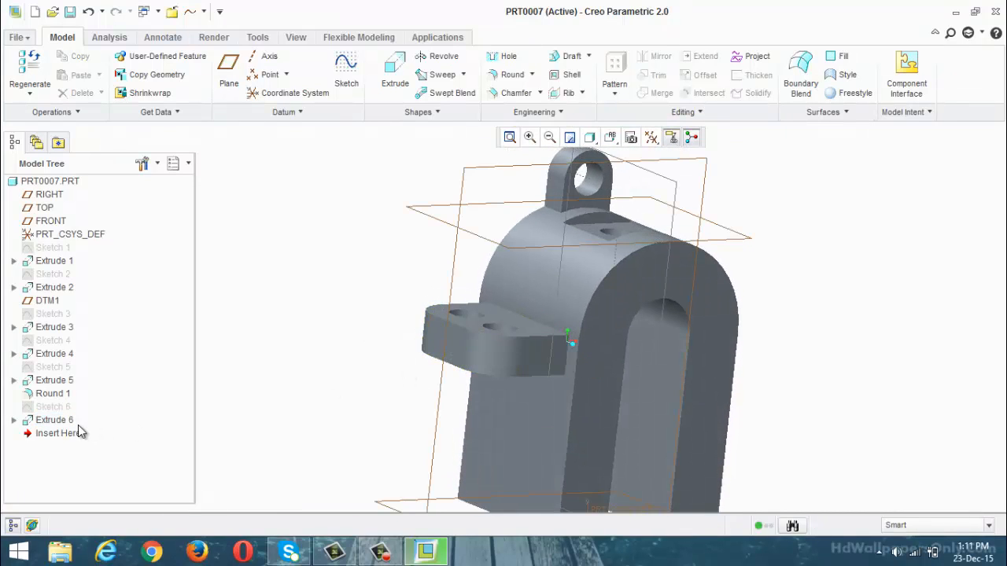
{"action": "left_click", "coordinate": [58, 380]}
{"action": "left_click", "coordinate": [55, 394], "text": "ctrl"}
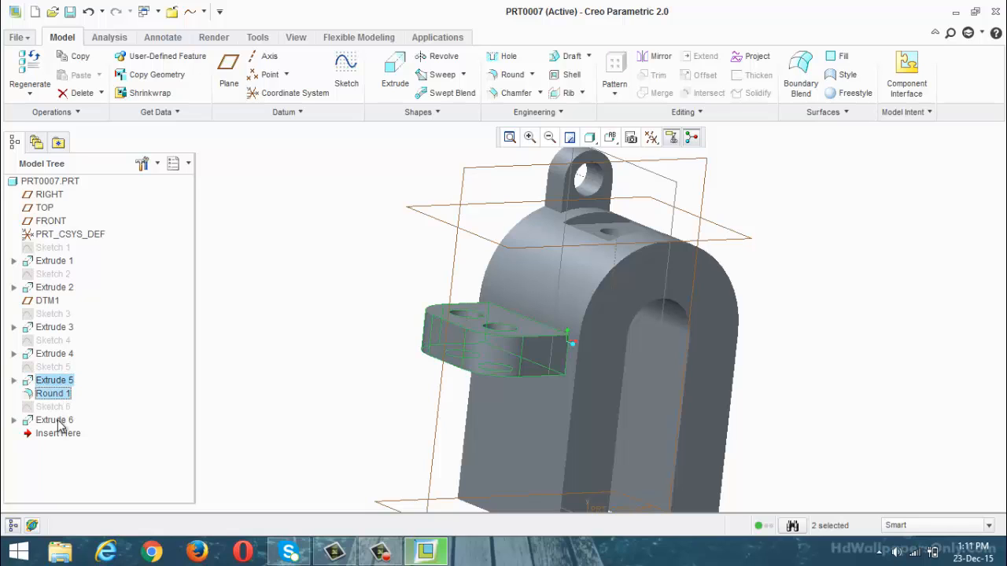
{"action": "left_click", "coordinate": [60, 420], "text": "ctrl"}
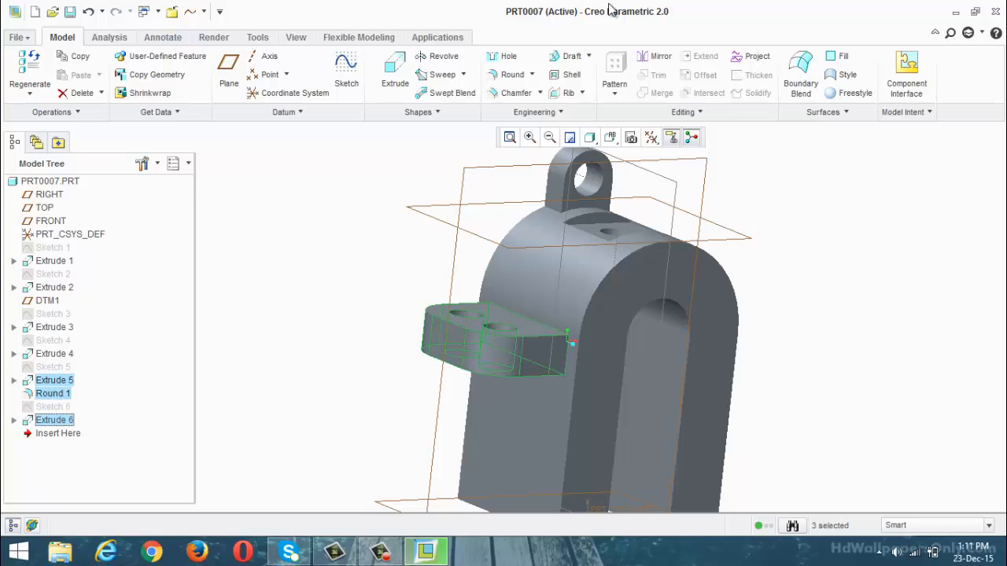
{"action": "left_click", "coordinate": [659, 56]}
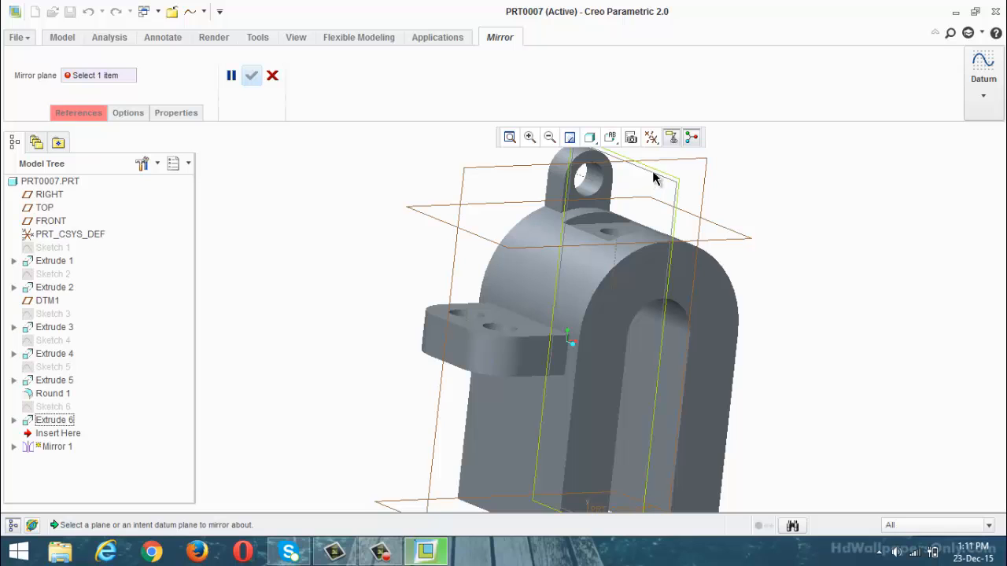
{"action": "left_click", "coordinate": [654, 182]}
{"action": "left_click", "coordinate": [252, 76]}
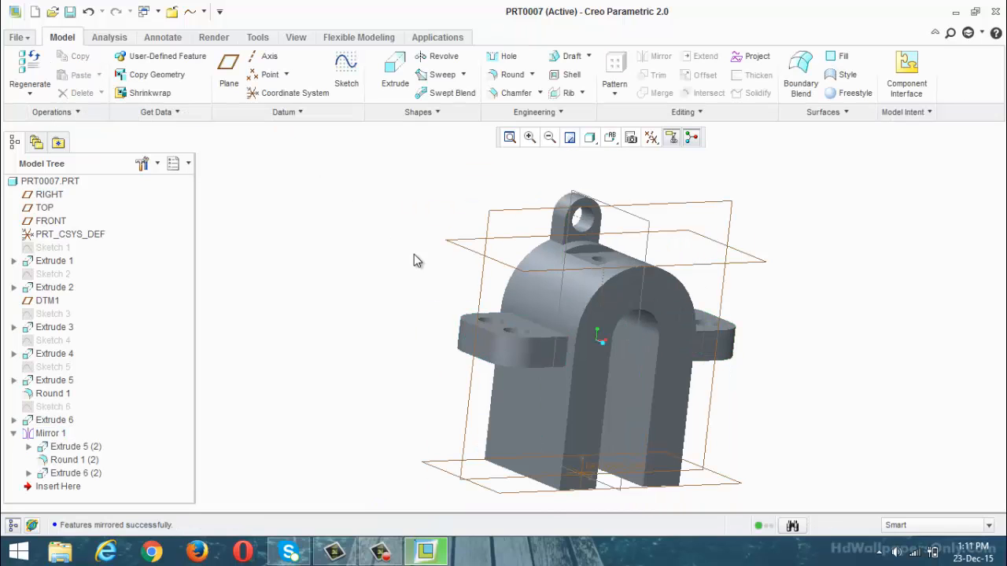
{"action": "middle_click_drag", "start_coordinate": [414, 254], "coordinate": [844, 391]}
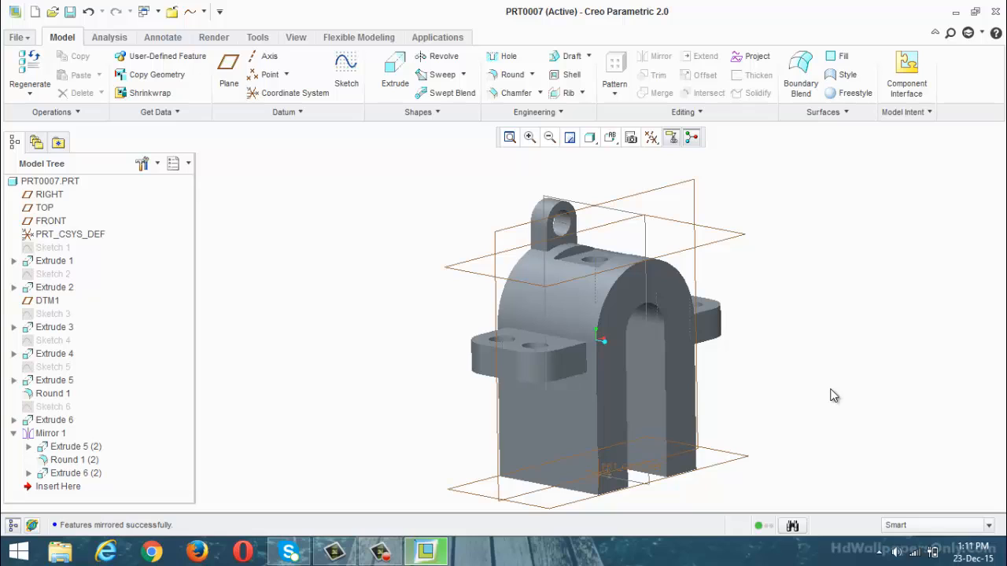
{"action": "left_click", "coordinate": [380, 550]}
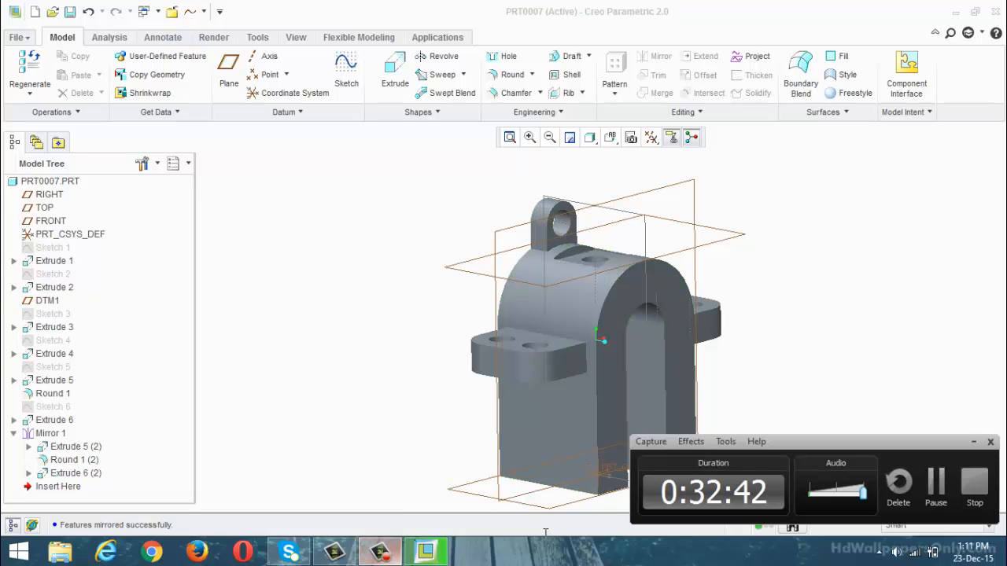
{"action": "left_click", "coordinate": [937, 489]}
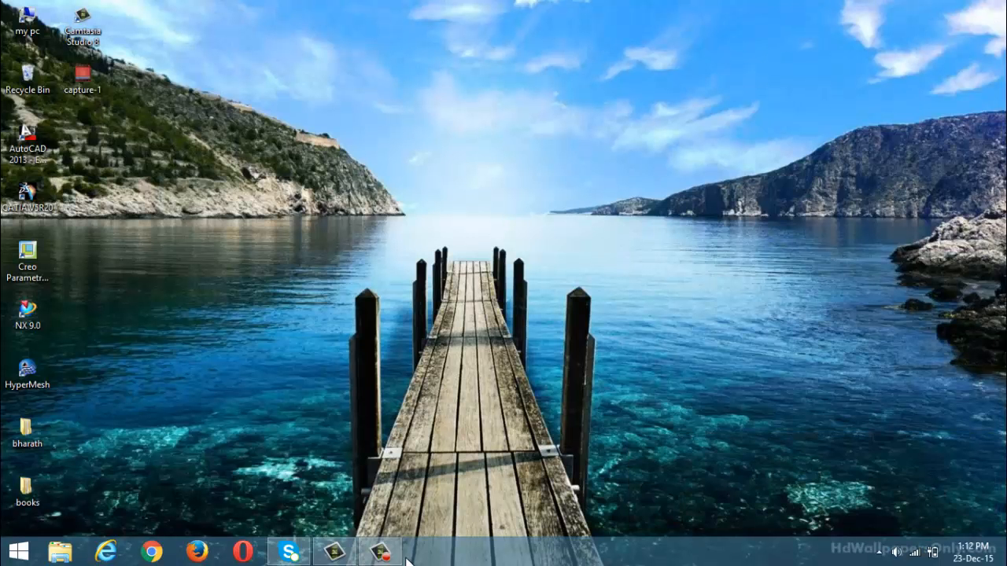
{"action": "left_click", "coordinate": [383, 552]}
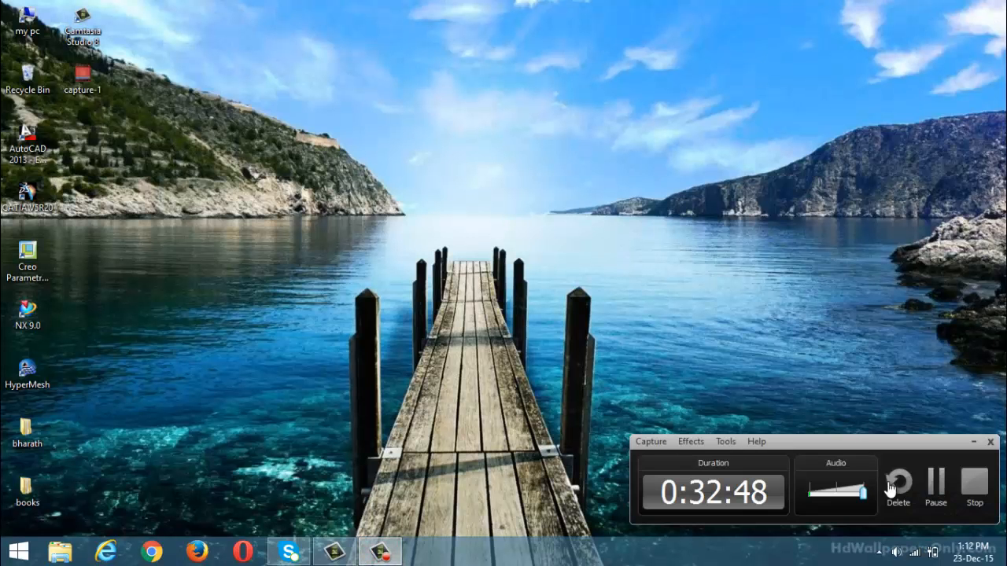